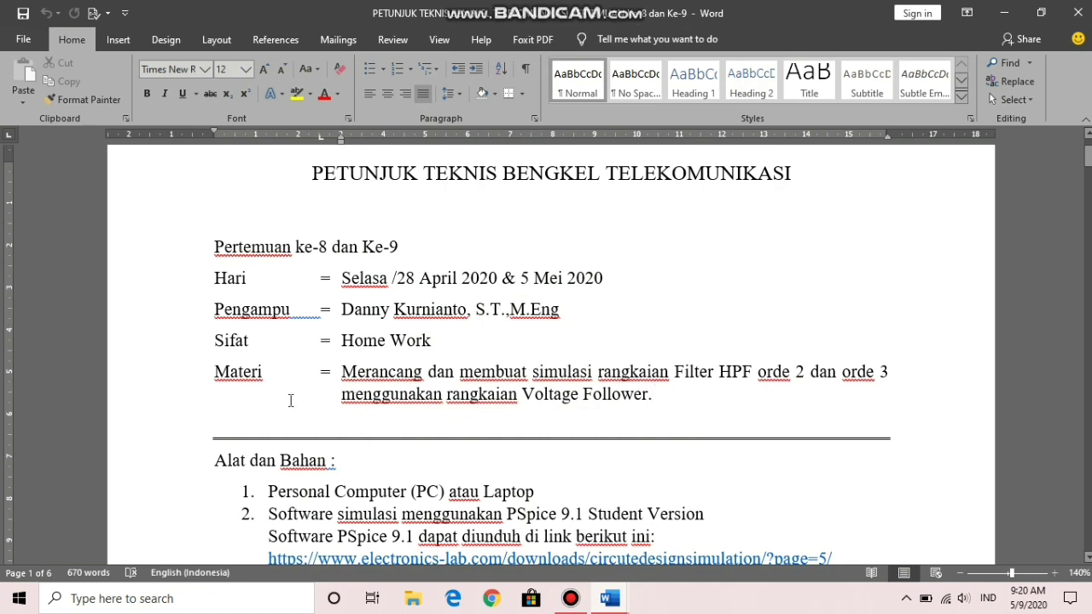
Review the lab guide's Materi description and the required PSpice 9.1 Student Version software.
{"action": "left_click_drag", "start_coordinate": [341, 372], "coordinate": [640, 386]}
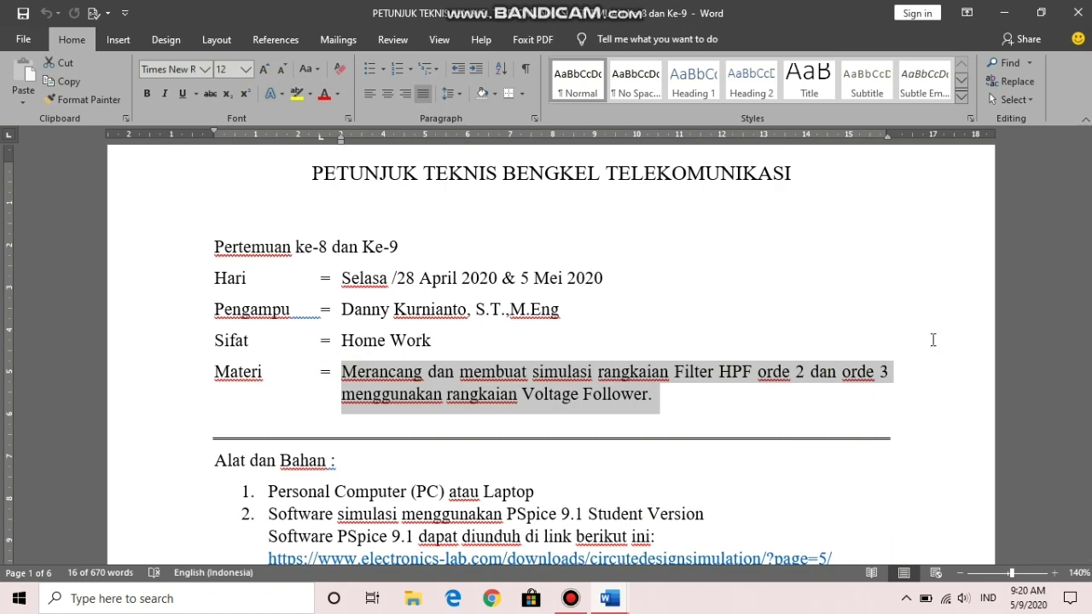
{"action": "scroll", "coordinate": [933, 340], "scroll_direction": "up", "scroll_amount": 3}
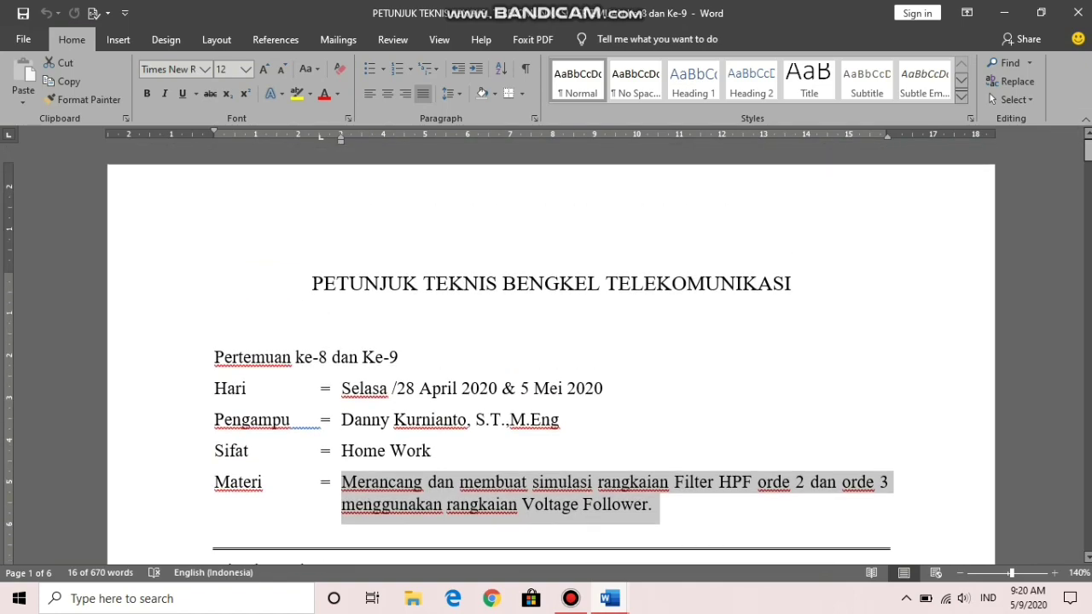
{"action": "left_click_drag", "start_coordinate": [1088, 150], "coordinate": [1088, 171]}
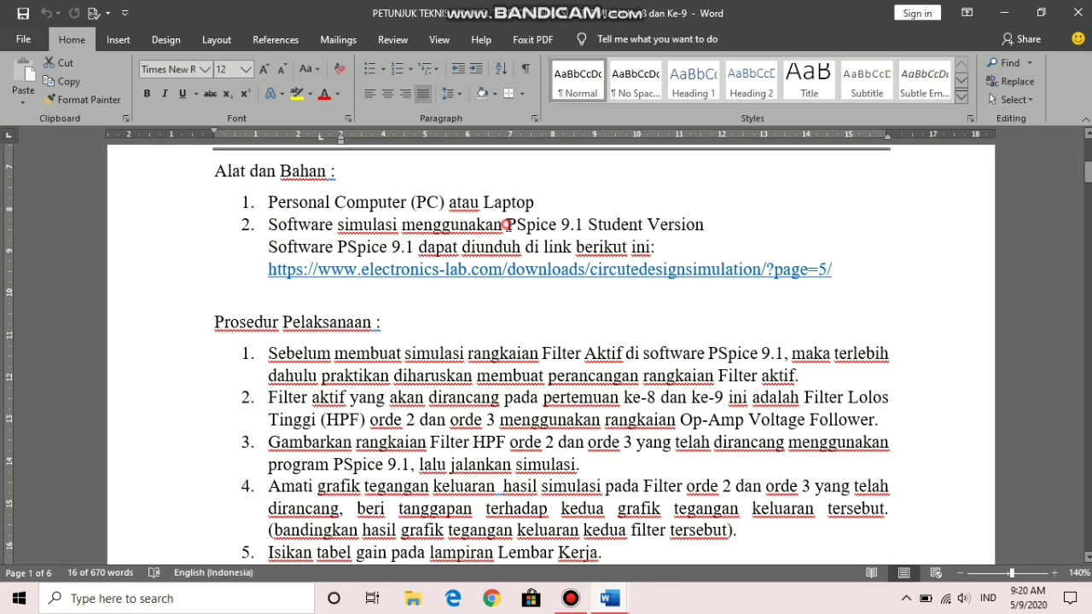
{"action": "left_click_drag", "start_coordinate": [507, 225], "coordinate": [702, 229]}
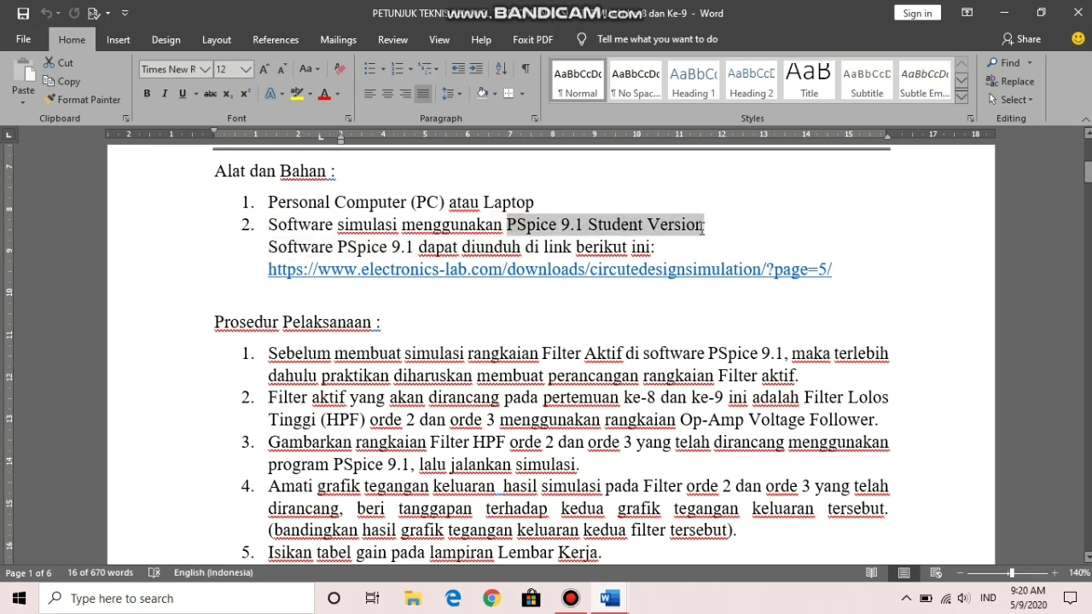
{"action": "left_click", "coordinate": [1053, 176]}
Examine the second-order HPF voltage follower circuit in section A and its gain-versus-frequency graph.
{"action": "left_click_drag", "start_coordinate": [1089, 172], "coordinate": [1087, 360]}
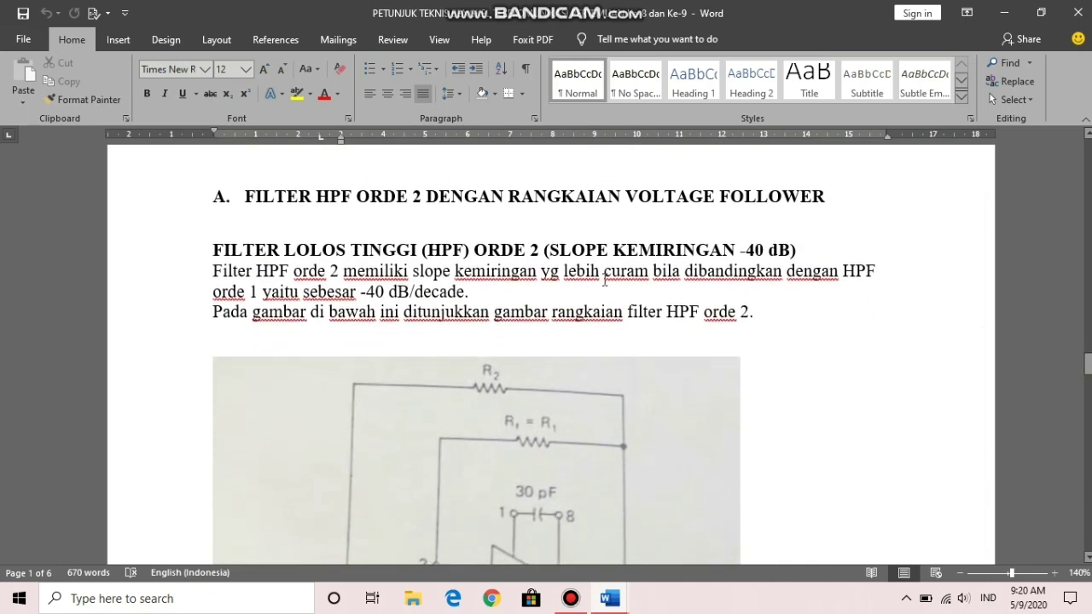
{"action": "scroll", "coordinate": [913, 318], "scroll_direction": "up", "scroll_amount": 1}
{"action": "scroll", "coordinate": [339, 233], "scroll_direction": "down", "scroll_amount": 1}
{"action": "scroll", "coordinate": [495, 221], "scroll_direction": "down", "scroll_amount": 4}
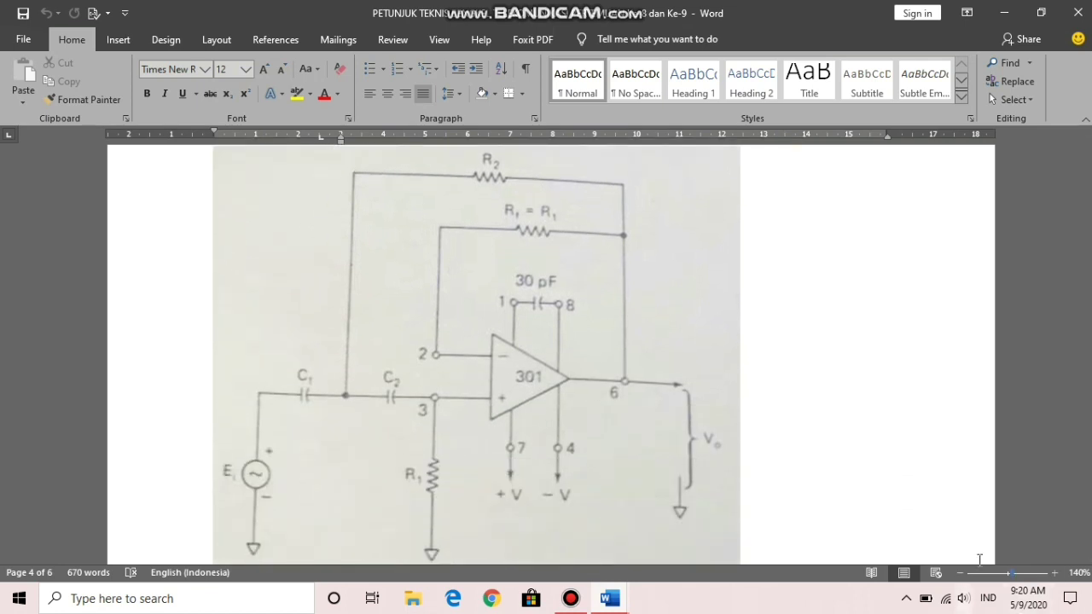
{"action": "left_click", "coordinate": [960, 572]}
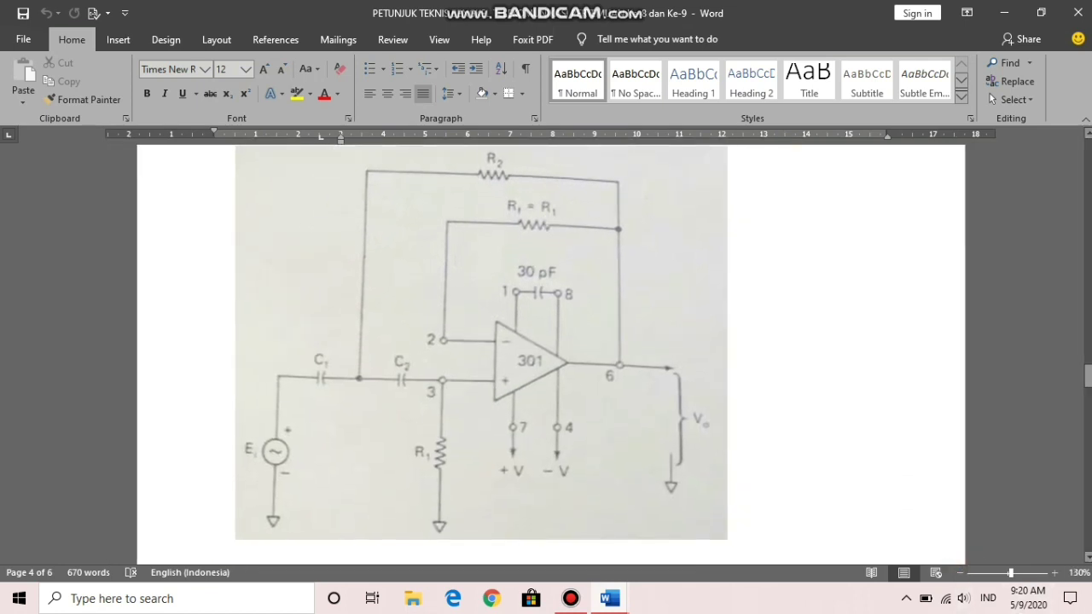
{"action": "left_click_drag", "start_coordinate": [1088, 377], "coordinate": [1088, 376]}
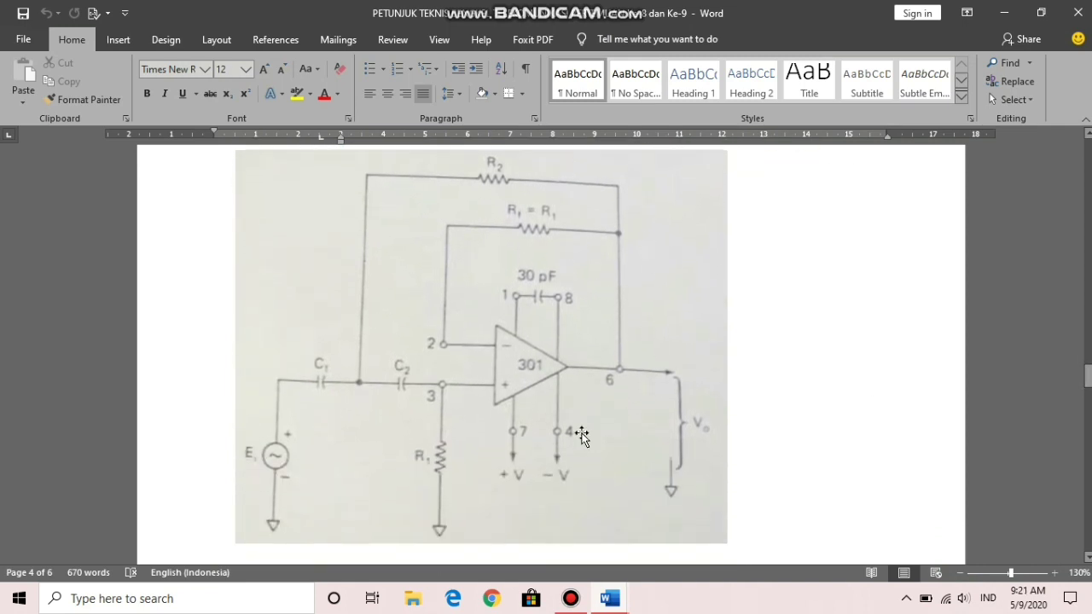
{"action": "left_click_drag", "start_coordinate": [1088, 376], "coordinate": [1088, 400]}
{"action": "left_click", "coordinate": [564, 286]}
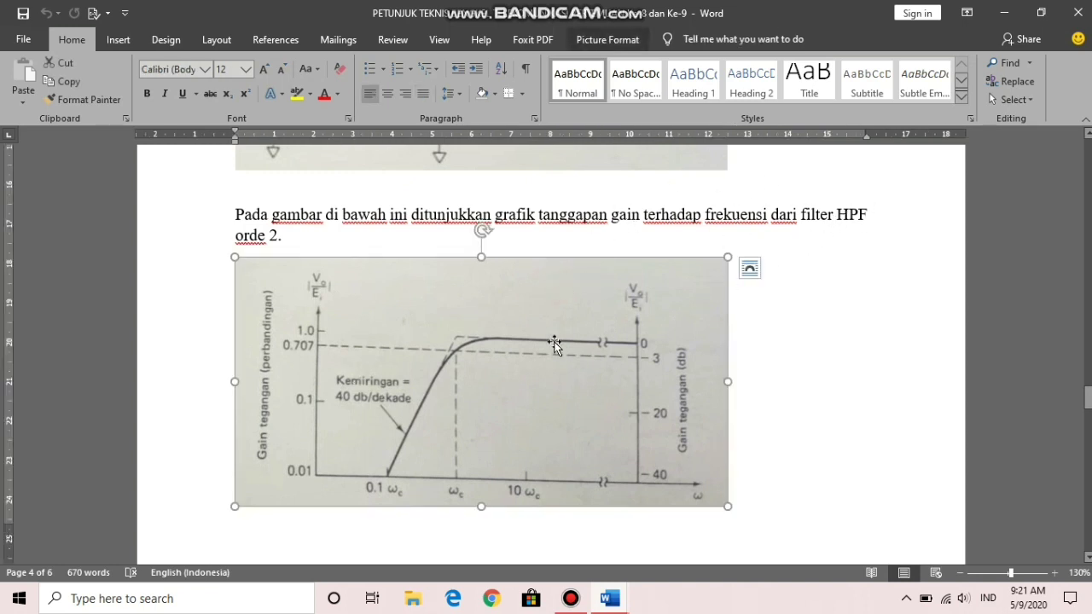
Examine the cascaded third-order HPF voltage follower circuit in section B.
{"action": "left_click_drag", "start_coordinate": [1086, 397], "coordinate": [1088, 447]}
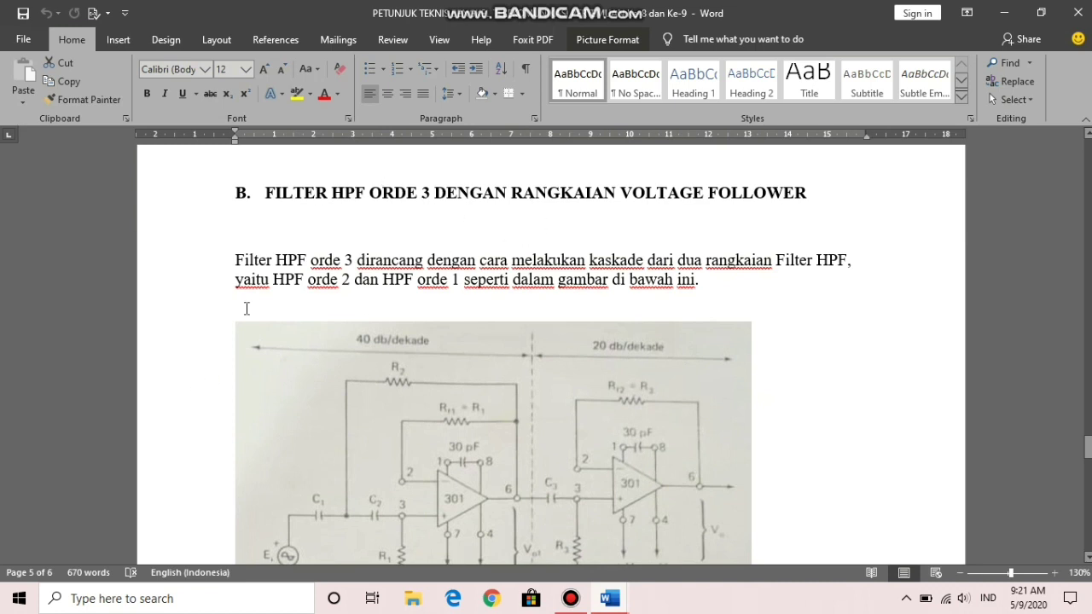
{"action": "scroll", "coordinate": [626, 291], "scroll_direction": "down", "scroll_amount": 3}
{"action": "scroll", "coordinate": [626, 291], "scroll_direction": "up", "scroll_amount": 1}
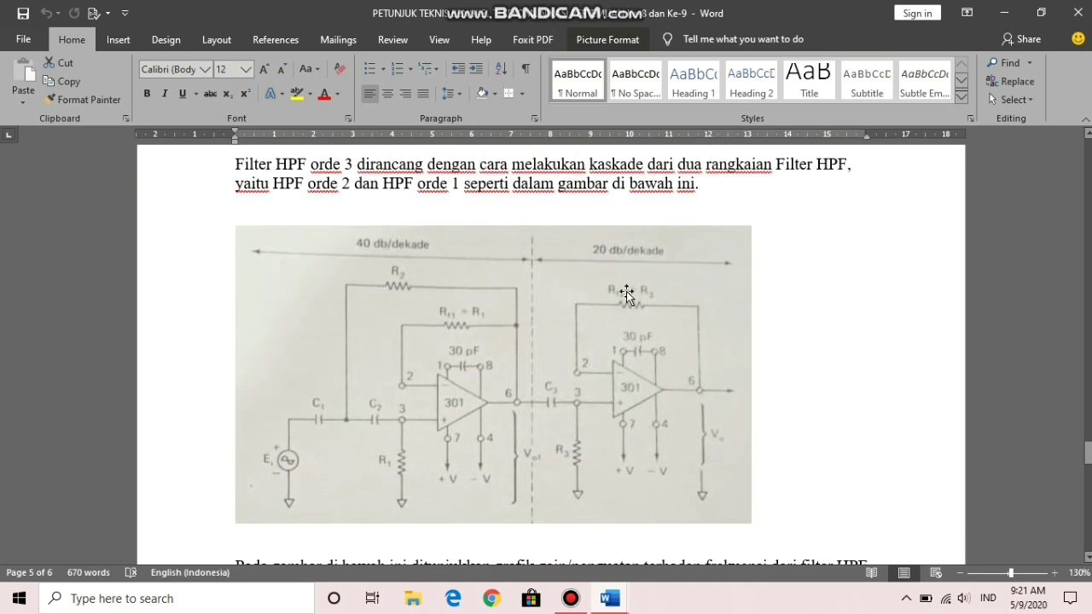
{"action": "left_click", "coordinate": [1054, 572]}
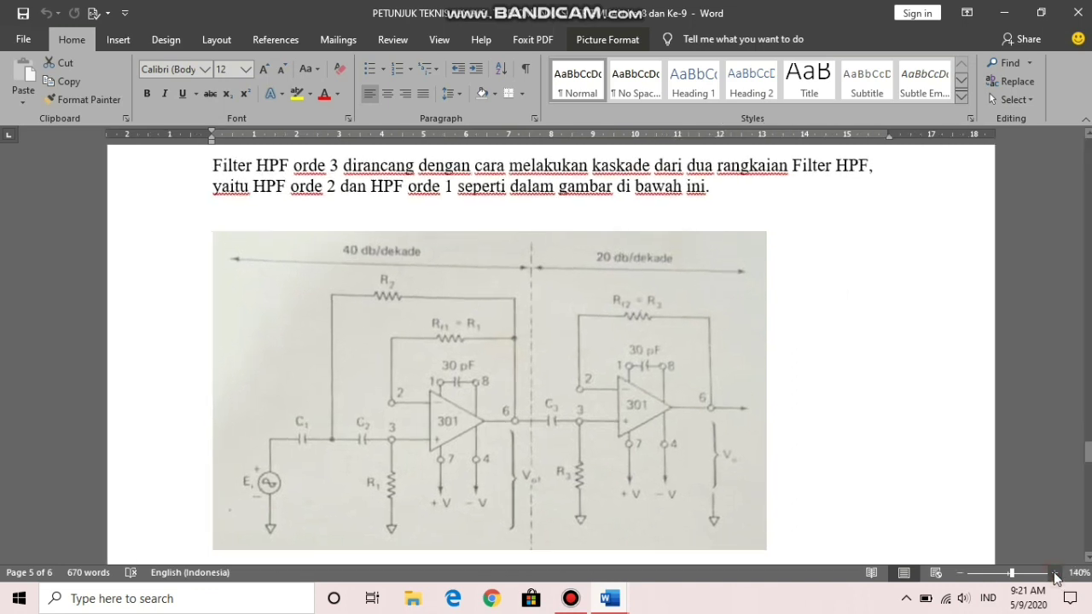
{"action": "left_click_drag", "start_coordinate": [1089, 452], "coordinate": [1088, 454]}
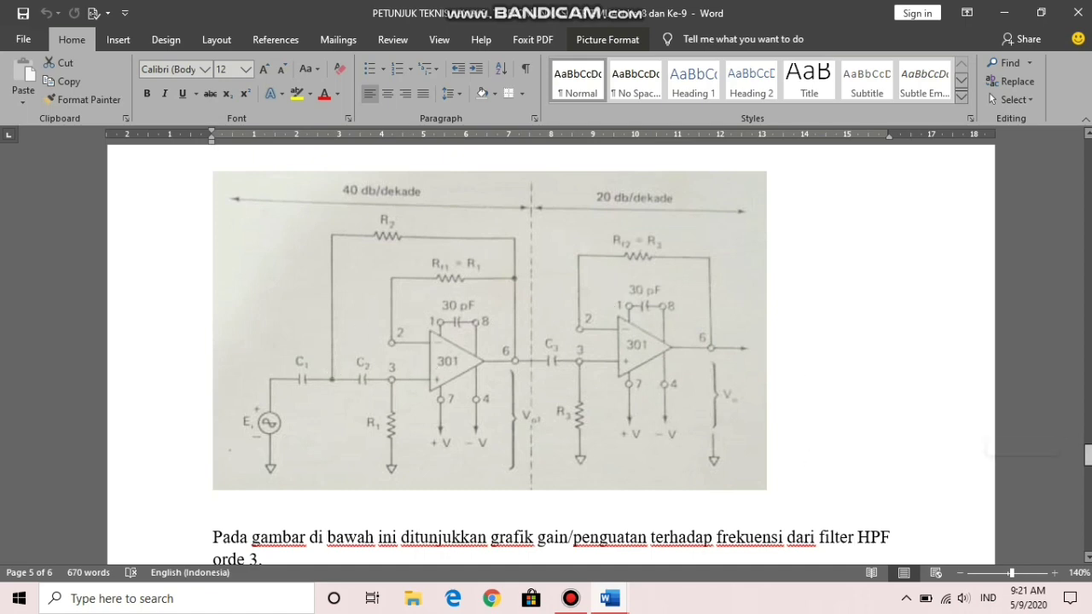
{"action": "mouse_move", "coordinate": [1088, 455]}
{"action": "left_mouse_down"}
{"action": "mouse_move", "coordinate": [1088, 349]}
{"action": "mouse_move", "coordinate": [1087, 455]}
{"action": "left_mouse_up"}
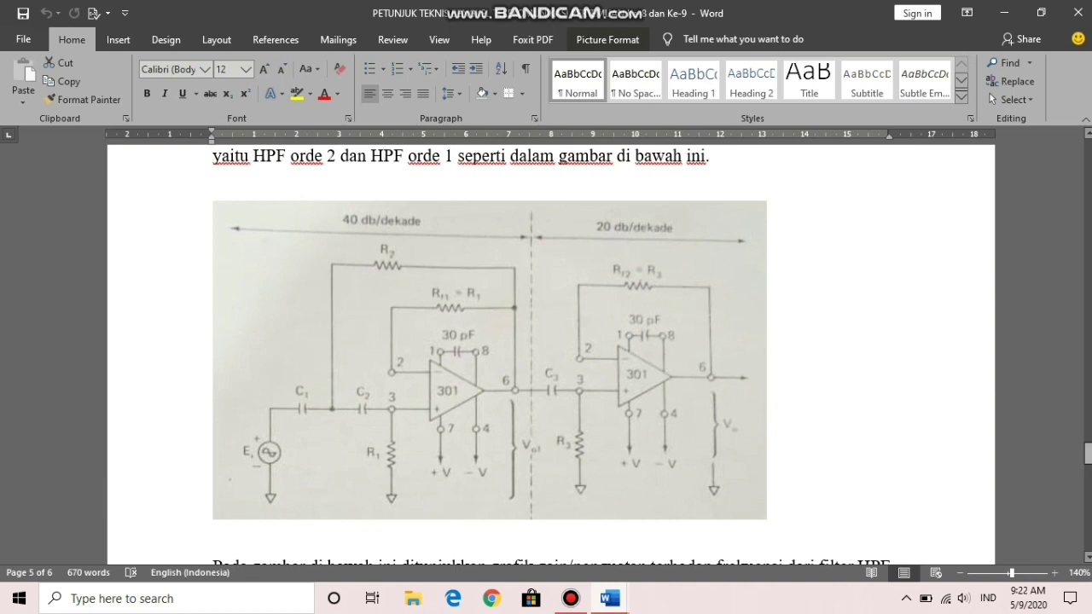
Compare the third-order HPF gain graph with the second-order HPF gain graph.
{"action": "left_click_drag", "start_coordinate": [1087, 453], "coordinate": [1088, 494]}
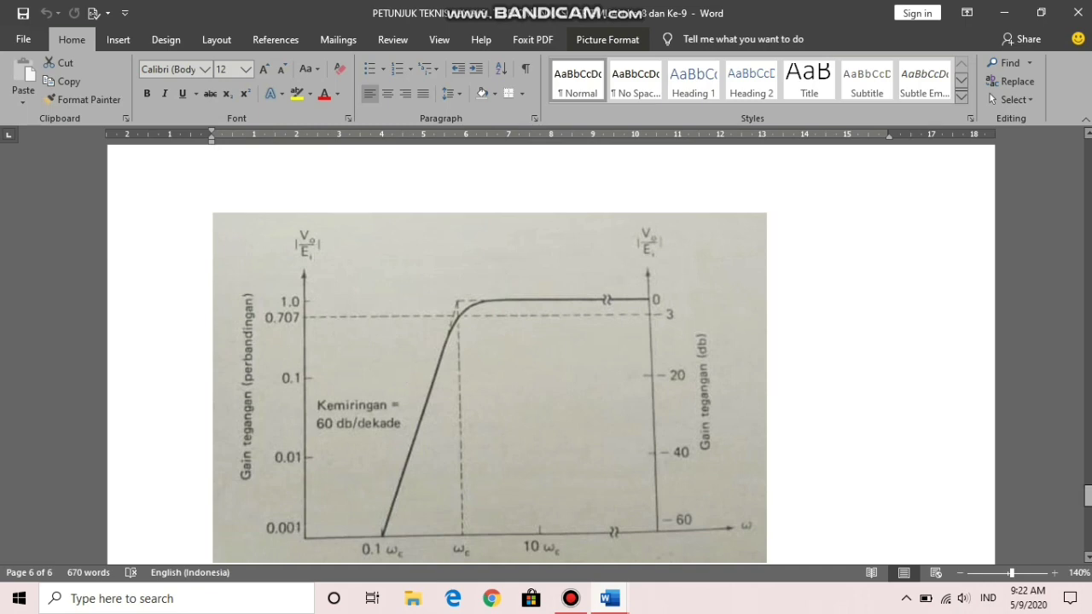
{"action": "left_click_drag", "start_coordinate": [1087, 494], "coordinate": [1088, 401]}
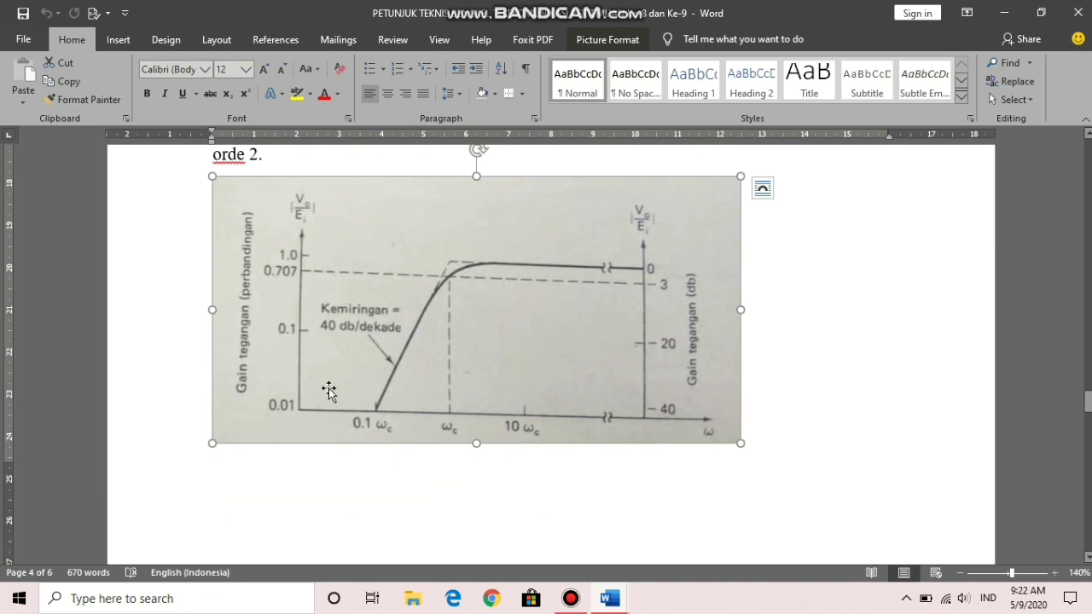
{"action": "scroll", "coordinate": [461, 329], "scroll_direction": "up", "scroll_amount": 2}
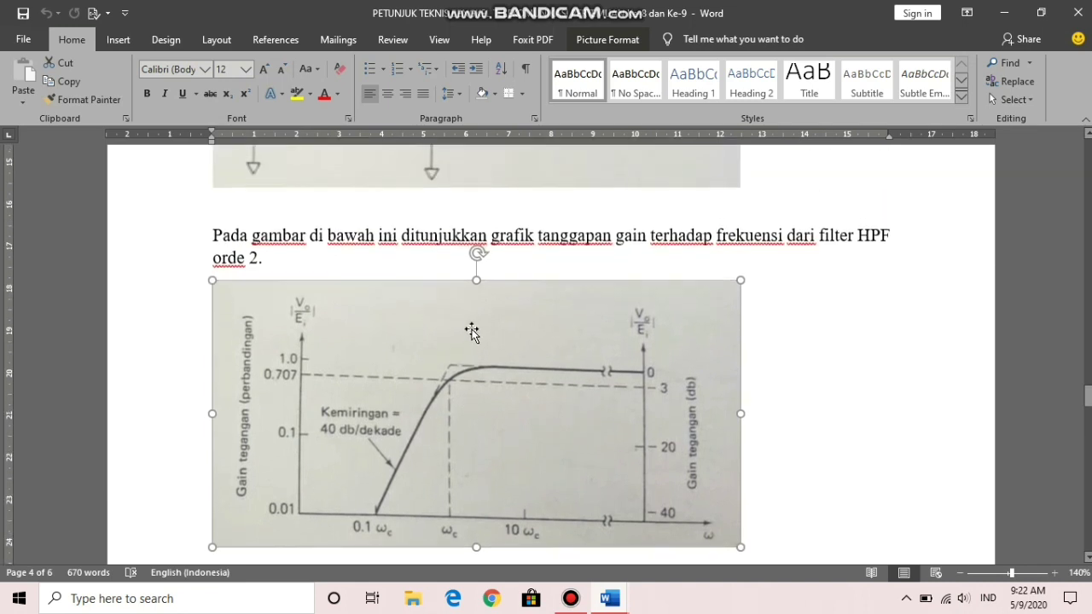
{"action": "scroll", "coordinate": [522, 404], "scroll_direction": "up", "scroll_amount": 1}
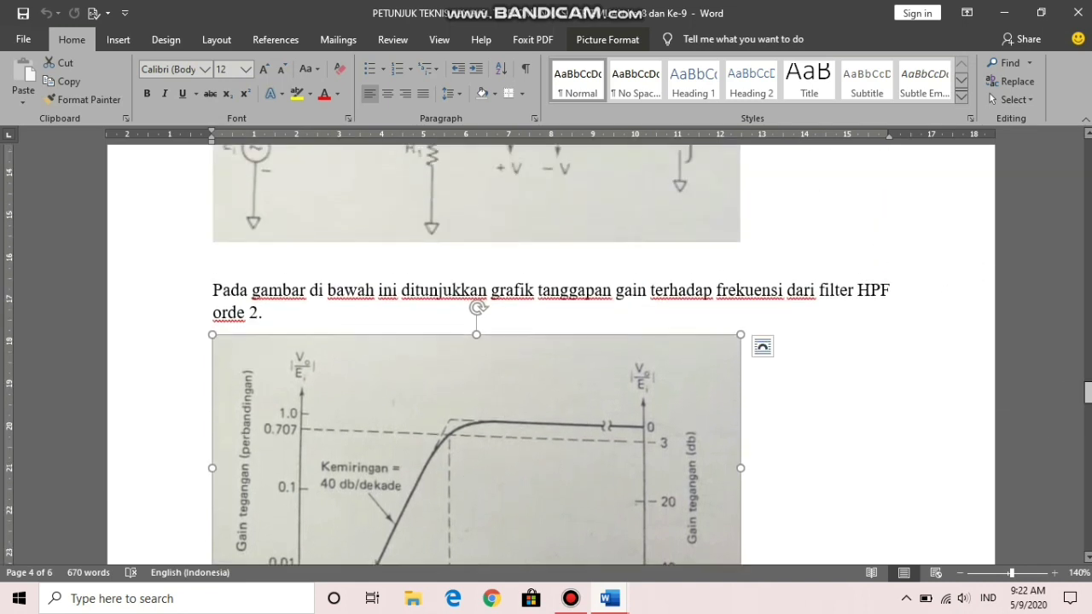
Highlight in yellow the cut-off frequency and input voltage specification in question 1, from "frekuensi" to "10 Volt".
{"action": "left_click_drag", "start_coordinate": [1088, 397], "coordinate": [1088, 232]}
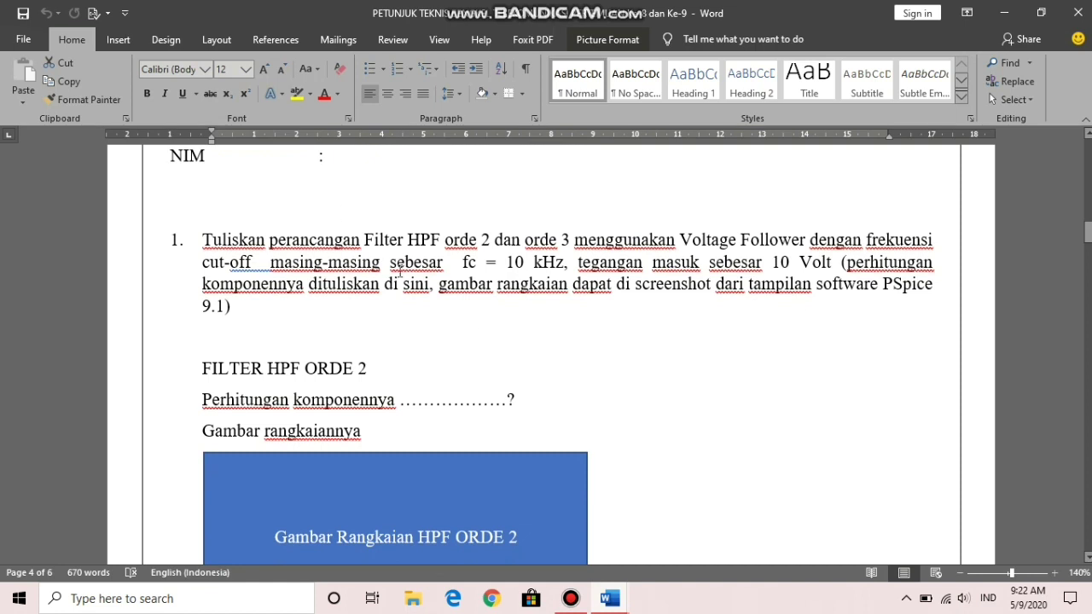
{"action": "left_click", "coordinate": [206, 239]}
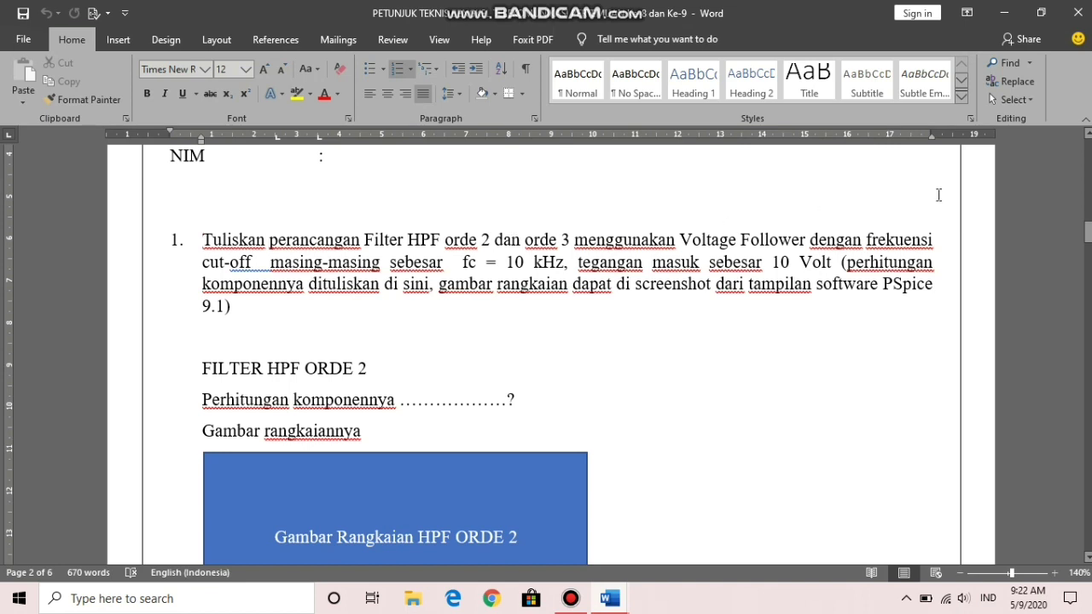
{"action": "left_click_drag", "start_coordinate": [866, 240], "coordinate": [816, 262]}
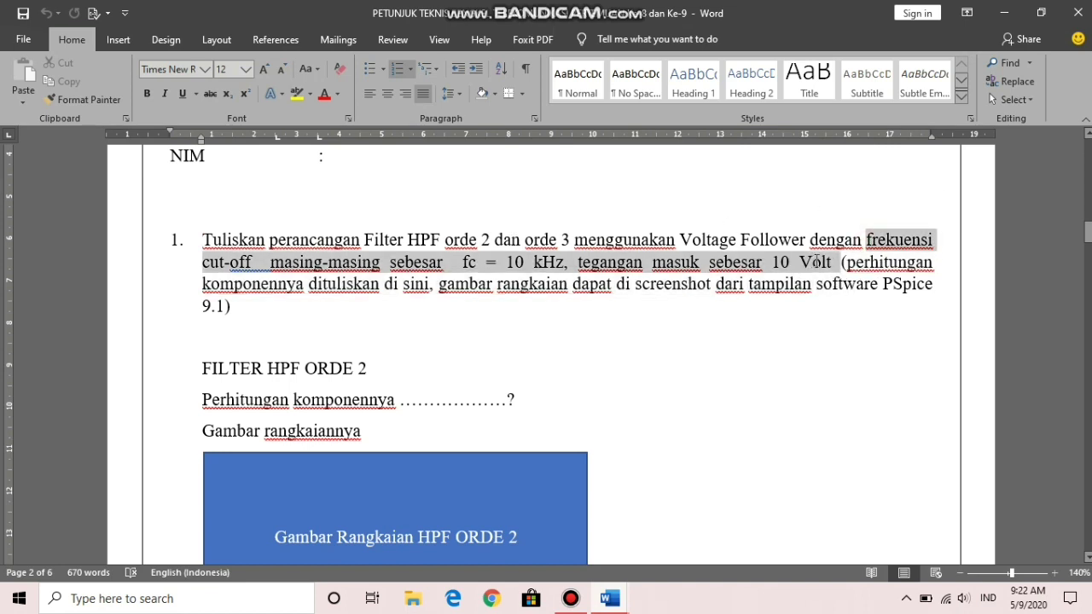
{"action": "left_click", "coordinate": [297, 92]}
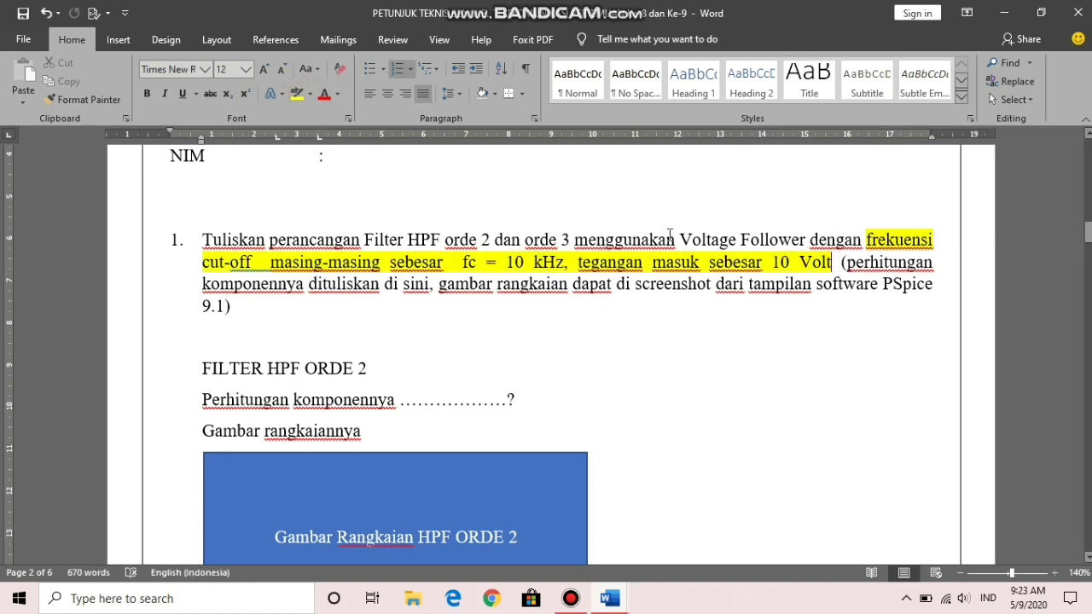
Reread the Voltage Follower requirement and the cut-off frequency in question 1.
{"action": "left_click_drag", "start_coordinate": [680, 242], "coordinate": [802, 242]}
{"action": "left_click", "coordinate": [791, 240]}
{"action": "left_click_drag", "start_coordinate": [508, 263], "coordinate": [568, 263]}
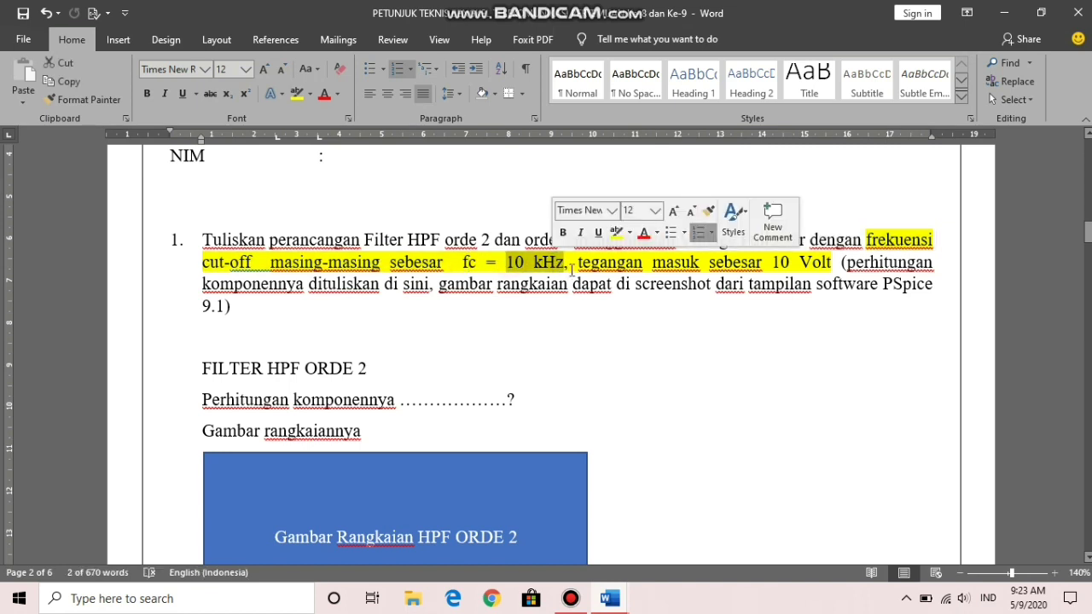
{"action": "left_click", "coordinate": [567, 263]}
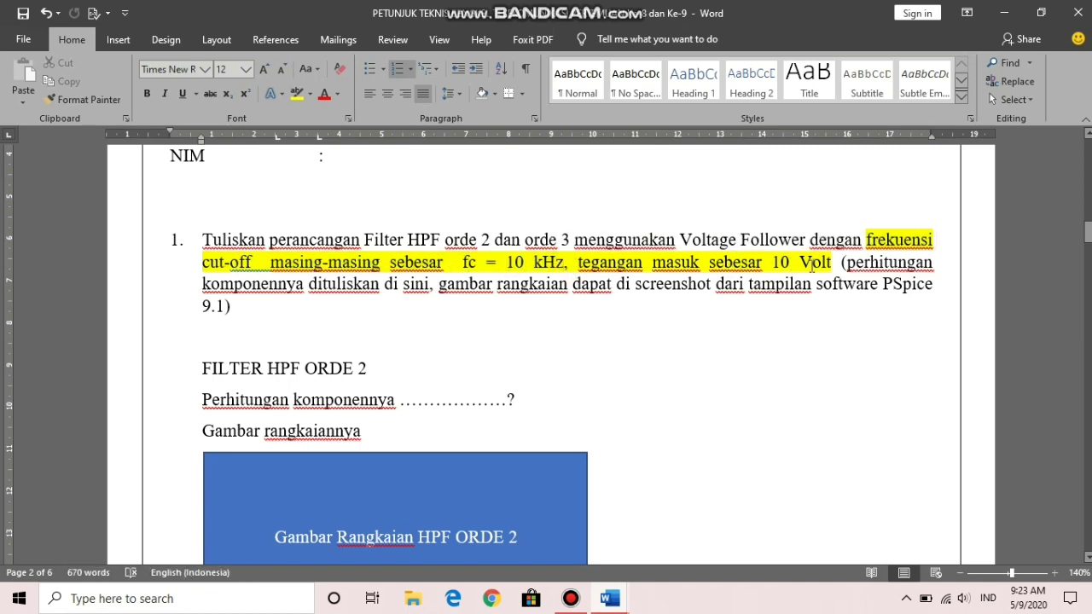
Read steps 1 to 3 of the second-order HPF design guide, covering cut-off frequency, C1 and C2, and the R1 equation.
{"action": "left_click_drag", "start_coordinate": [1088, 231], "coordinate": [1087, 433]}
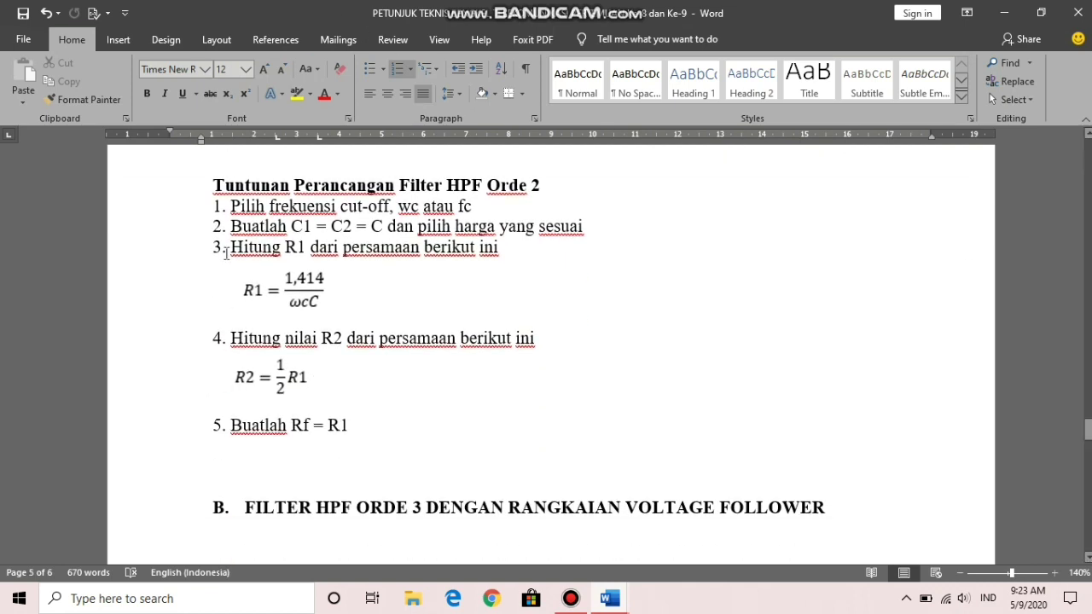
{"action": "left_click", "coordinate": [229, 206]}
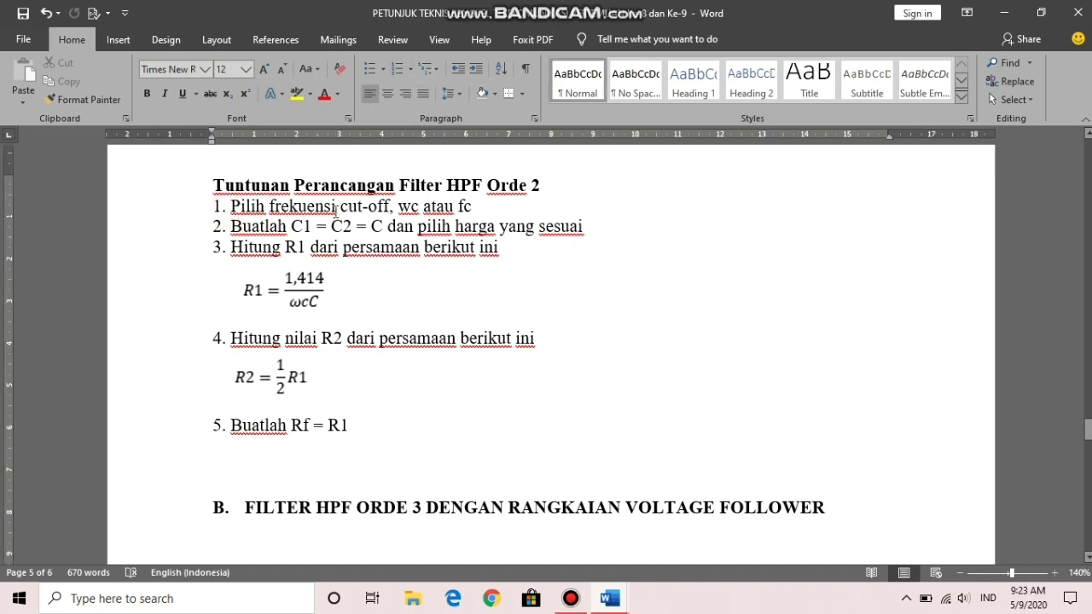
{"action": "left_click", "coordinate": [225, 229]}
{"action": "left_click", "coordinate": [383, 227]}
{"action": "left_click_drag", "start_coordinate": [291, 230], "coordinate": [361, 228]}
{"action": "left_click", "coordinate": [375, 235]}
{"action": "left_click", "coordinate": [228, 250]}
{"action": "left_click", "coordinate": [367, 298]}
Read steps 4 and 5 of the second-order HPF design guide, covering the R2 equation and the Rf rule.
{"action": "scroll", "coordinate": [368, 298], "scroll_direction": "down", "scroll_amount": 1}
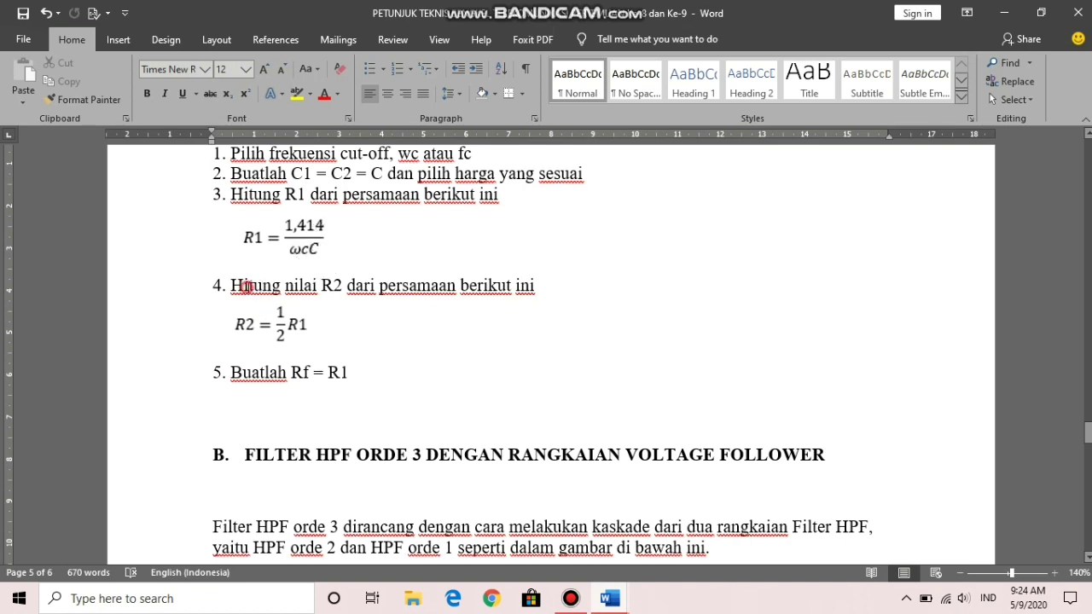
{"action": "left_click", "coordinate": [357, 286]}
{"action": "left_click", "coordinate": [292, 370]}
{"action": "left_click", "coordinate": [348, 381]}
{"action": "left_click", "coordinate": [325, 377]}
{"action": "left_click", "coordinate": [349, 377]}
{"action": "scroll", "coordinate": [614, 426], "scroll_direction": "down", "scroll_amount": 1}
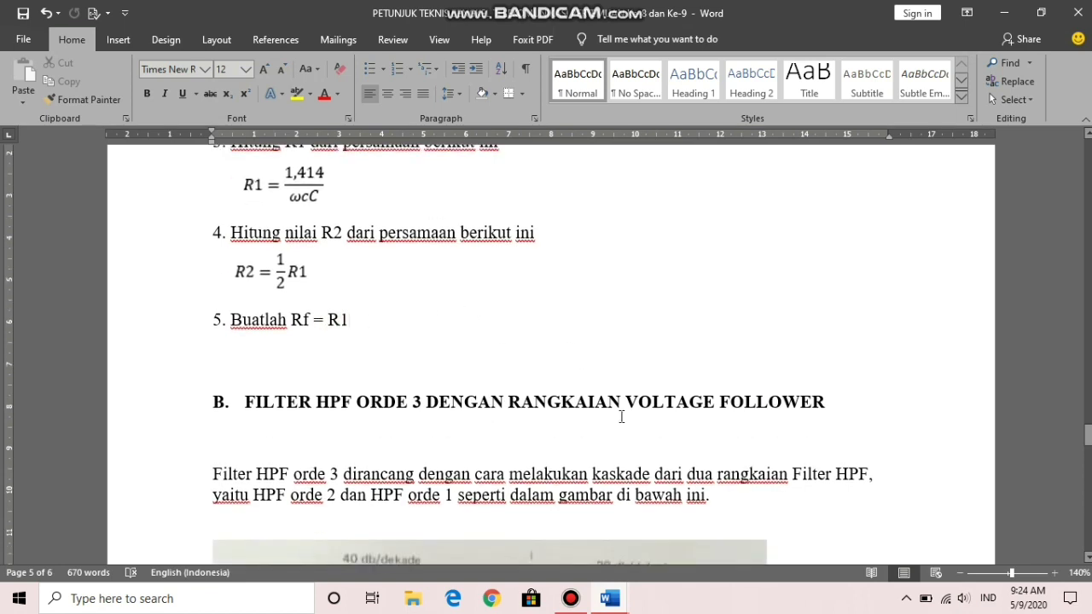
{"action": "scroll", "coordinate": [601, 497], "scroll_direction": "up", "scroll_amount": 2}
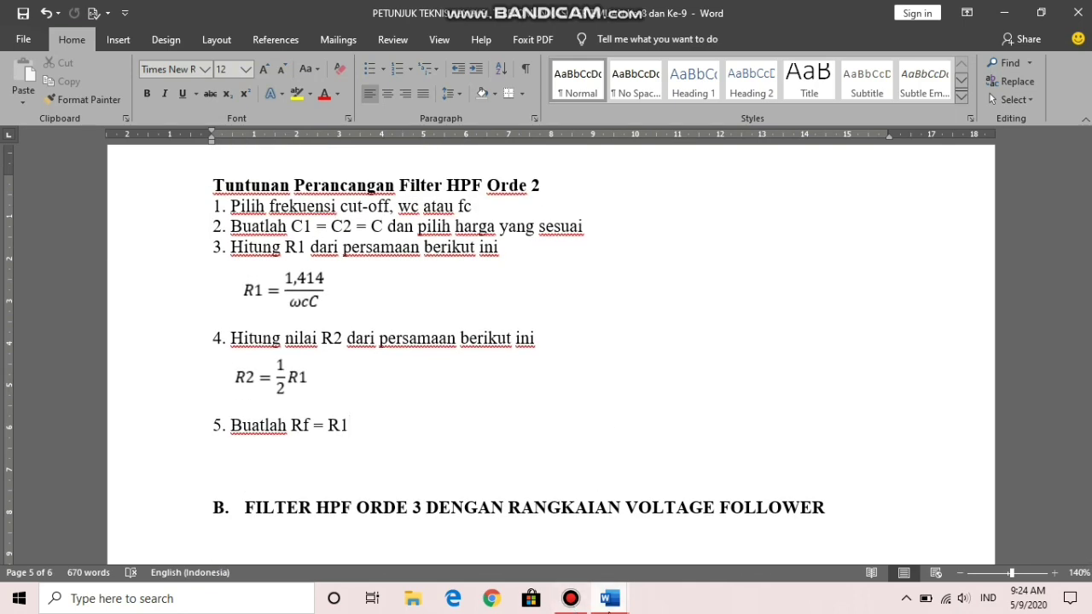
Switch to the HPF report worksheet in Word and enlarge its second-order filter section to 130%.
{"action": "mouse_move", "coordinate": [609, 597]}
{"action": "left_click", "coordinate": [698, 512]}
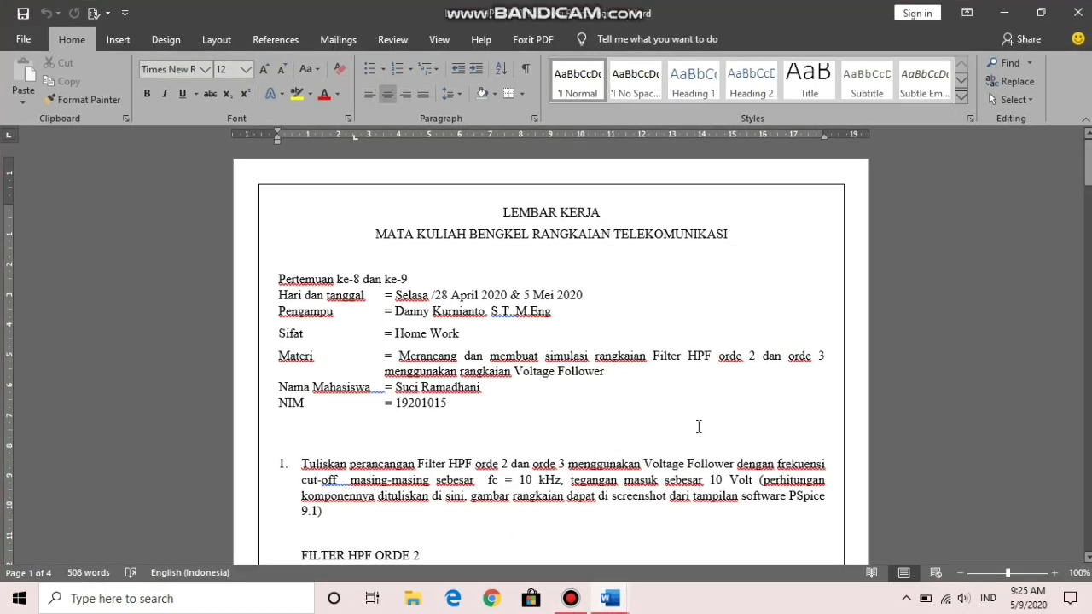
{"action": "scroll", "coordinate": [698, 426], "scroll_direction": "down", "scroll_amount": 5}
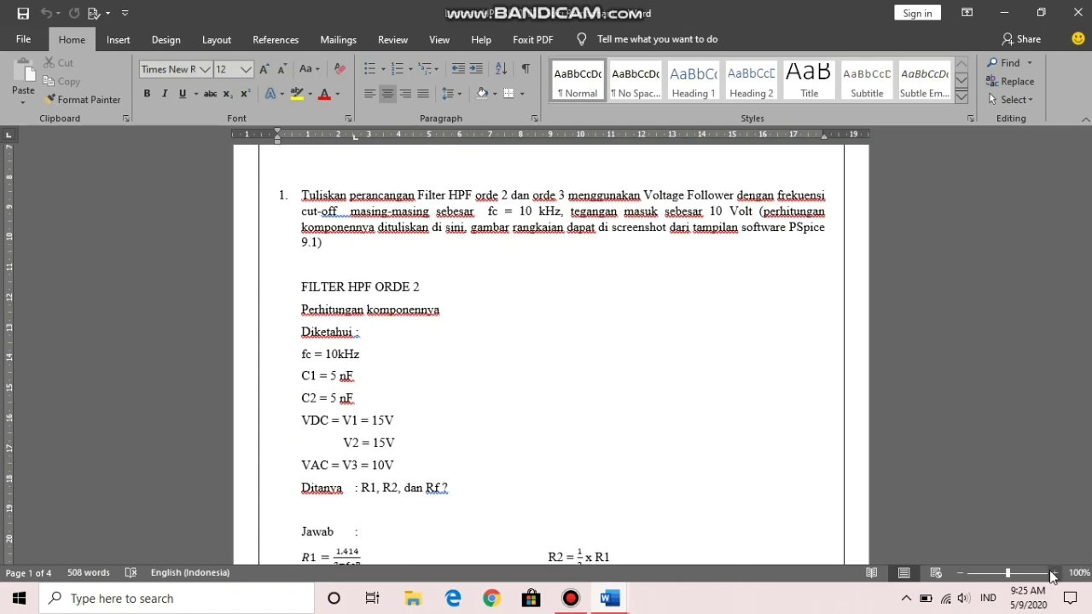
{"action": "left_click", "coordinate": [1055, 574]}
{"action": "left_click", "coordinate": [1055, 573]}
{"action": "left_click", "coordinate": [1054, 573]}
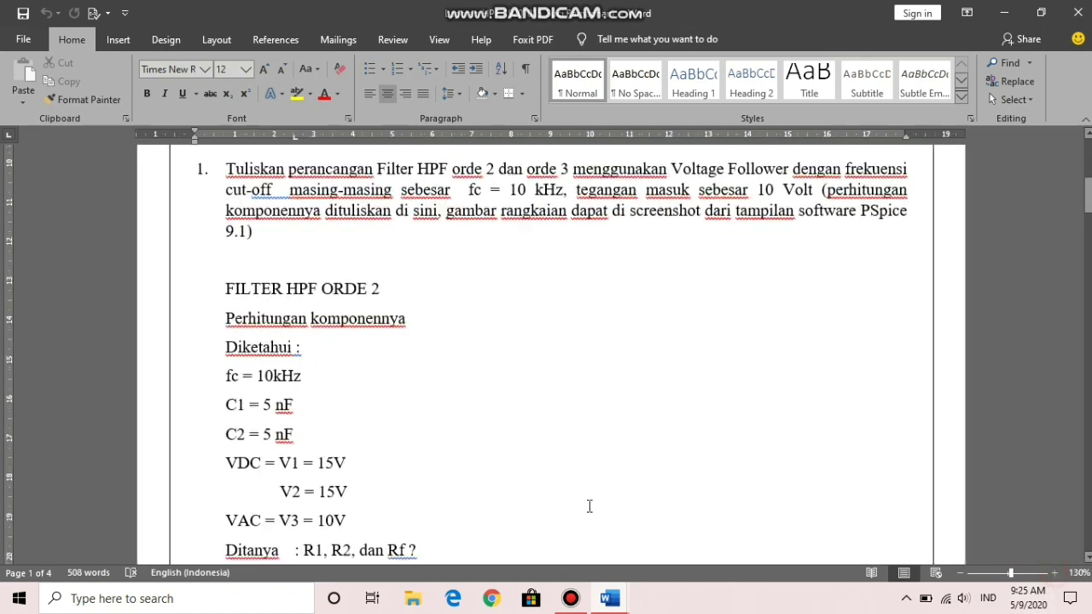
{"action": "scroll", "coordinate": [589, 507], "scroll_direction": "down", "scroll_amount": 3}
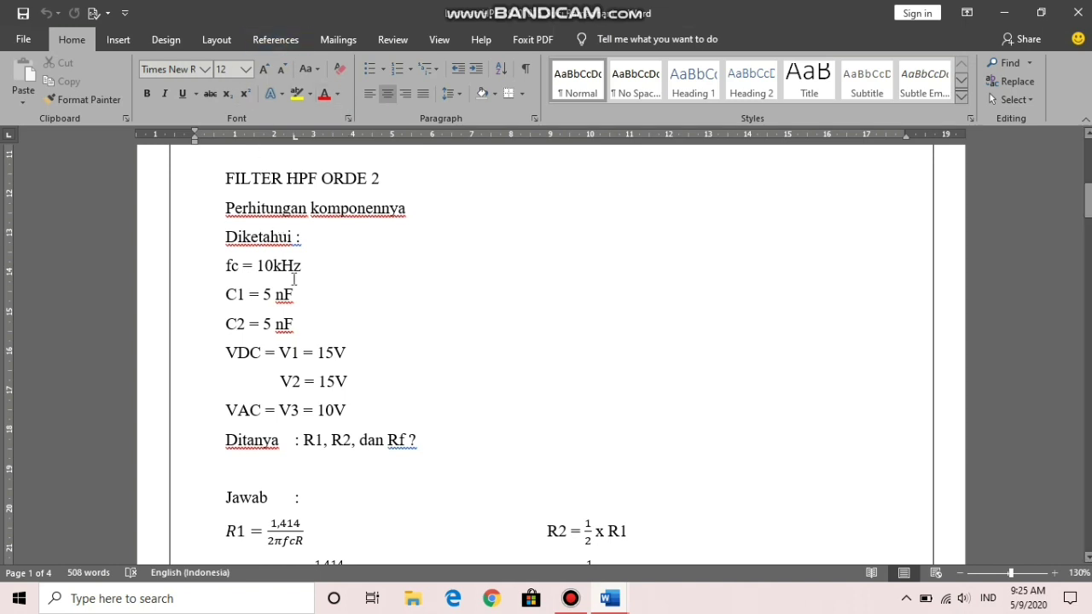
Read the given C1 and C2 capacitor values for the second-order HPF.
{"action": "left_click", "coordinate": [238, 302]}
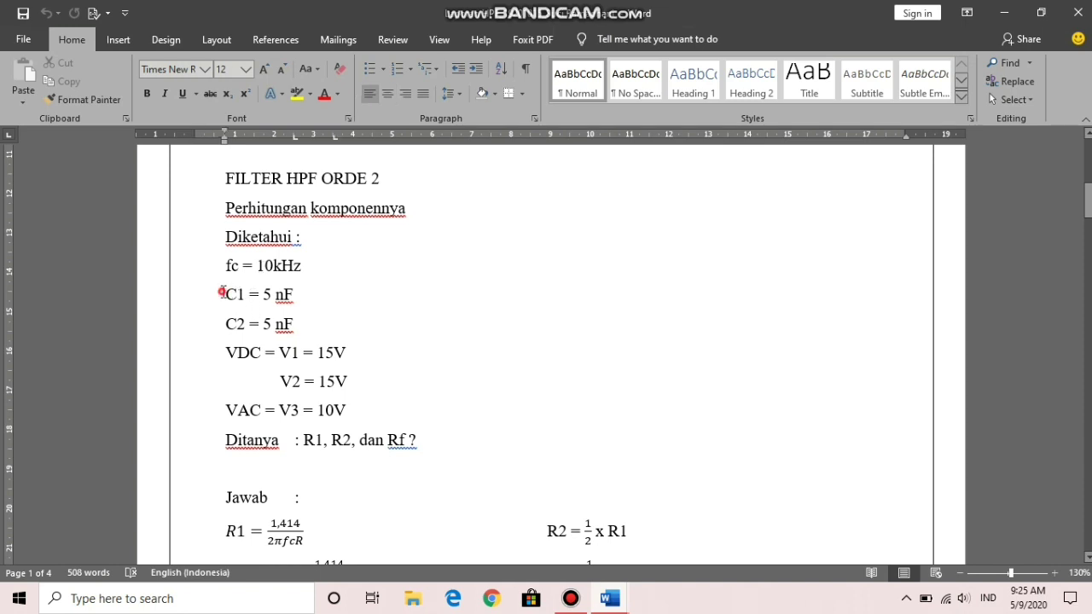
{"action": "left_click_drag", "start_coordinate": [220, 292], "coordinate": [297, 300]}
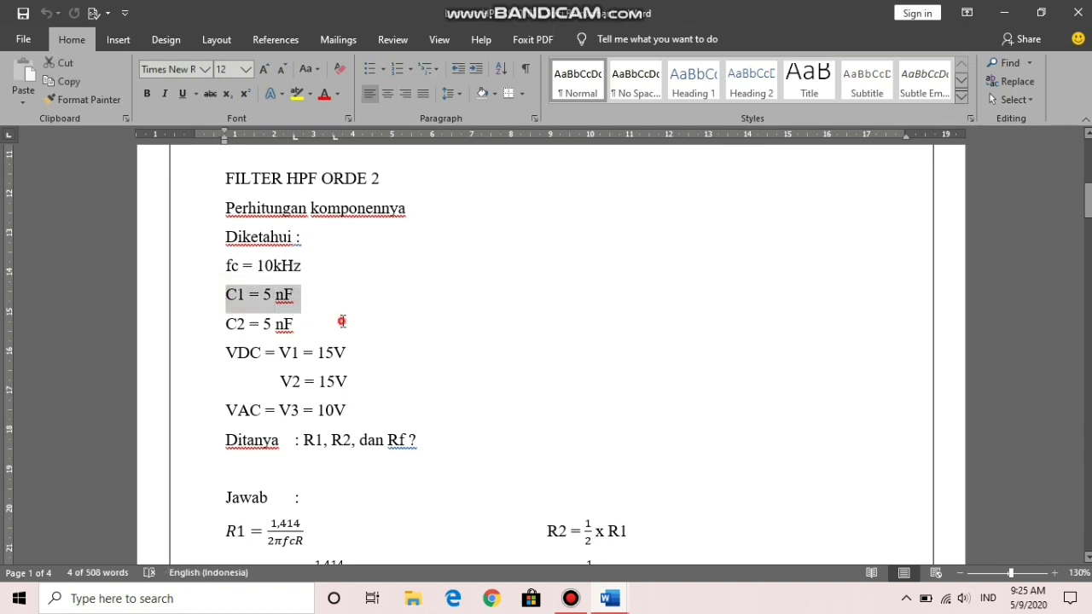
{"action": "left_click", "coordinate": [341, 322]}
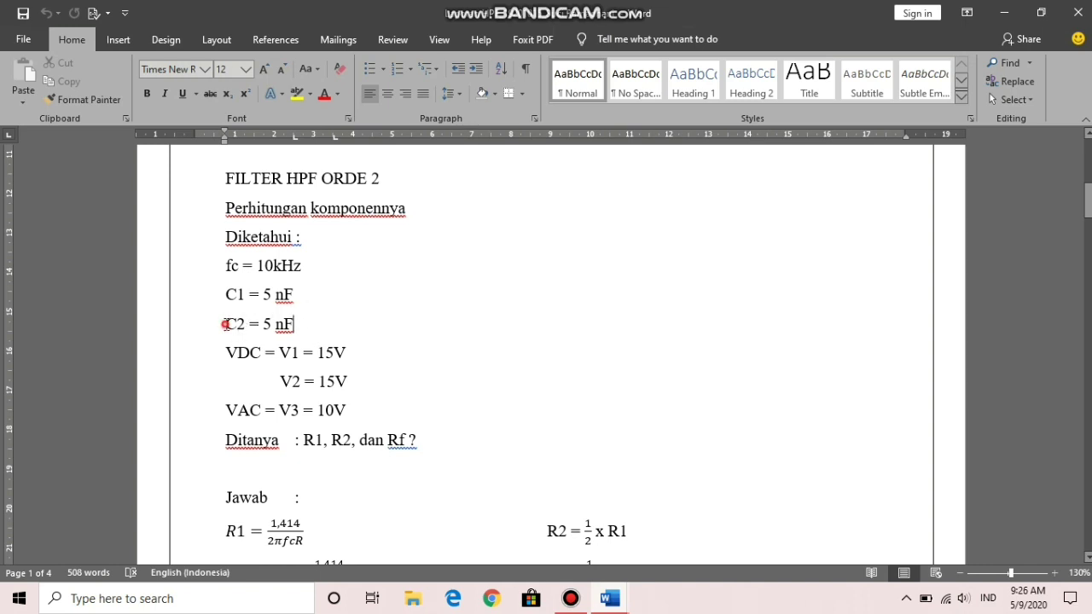
{"action": "left_click_drag", "start_coordinate": [226, 325], "coordinate": [294, 329]}
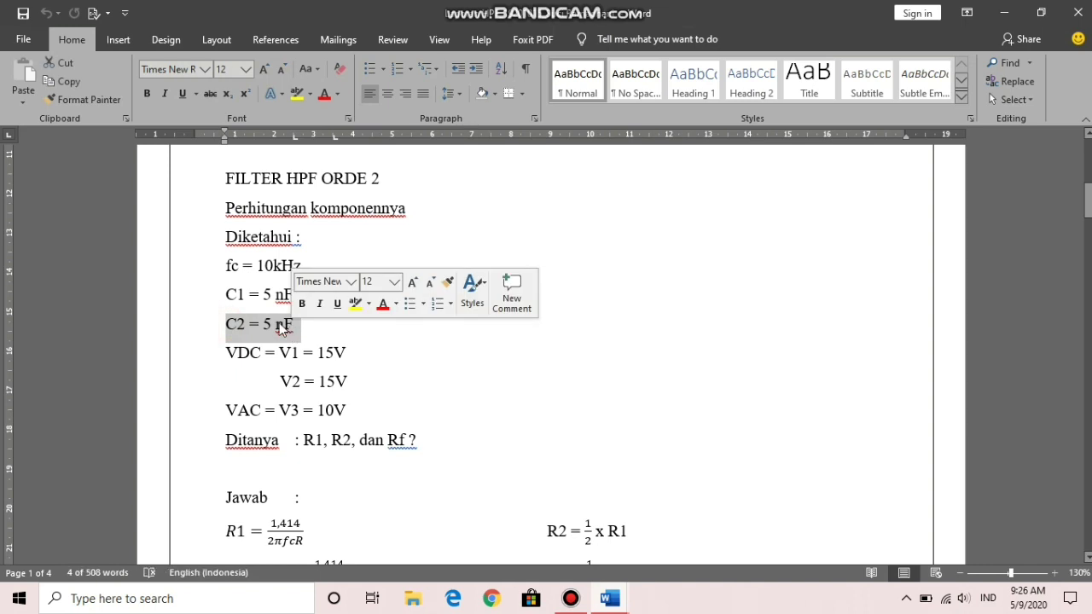
{"action": "left_click", "coordinate": [429, 385]}
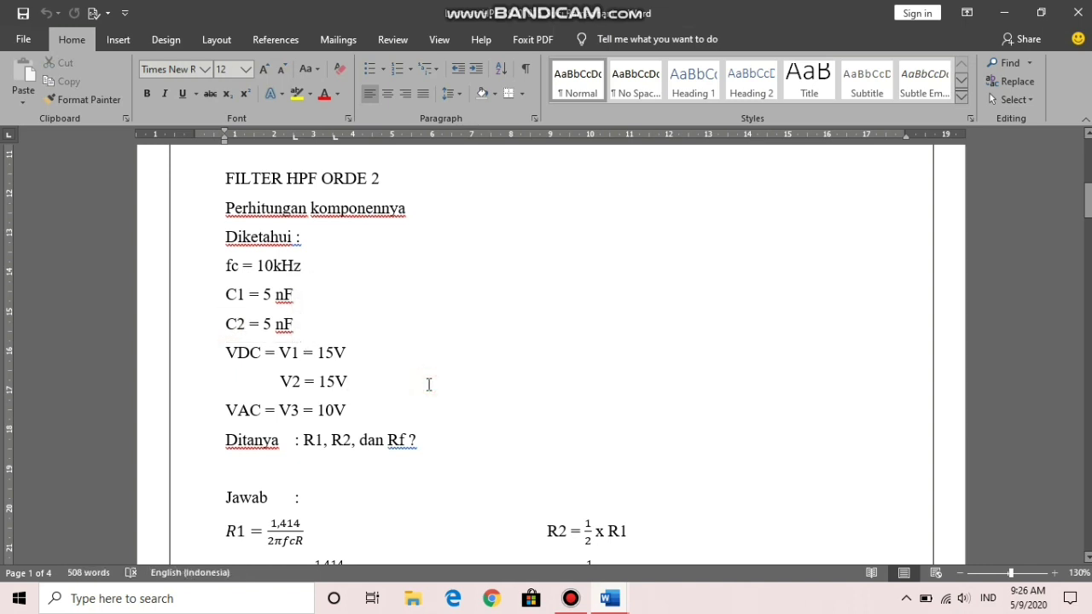
Examine the given supply voltages, focusing on the VDC sources V1 and V2.
{"action": "scroll", "coordinate": [430, 382], "scroll_direction": "down", "scroll_amount": 4}
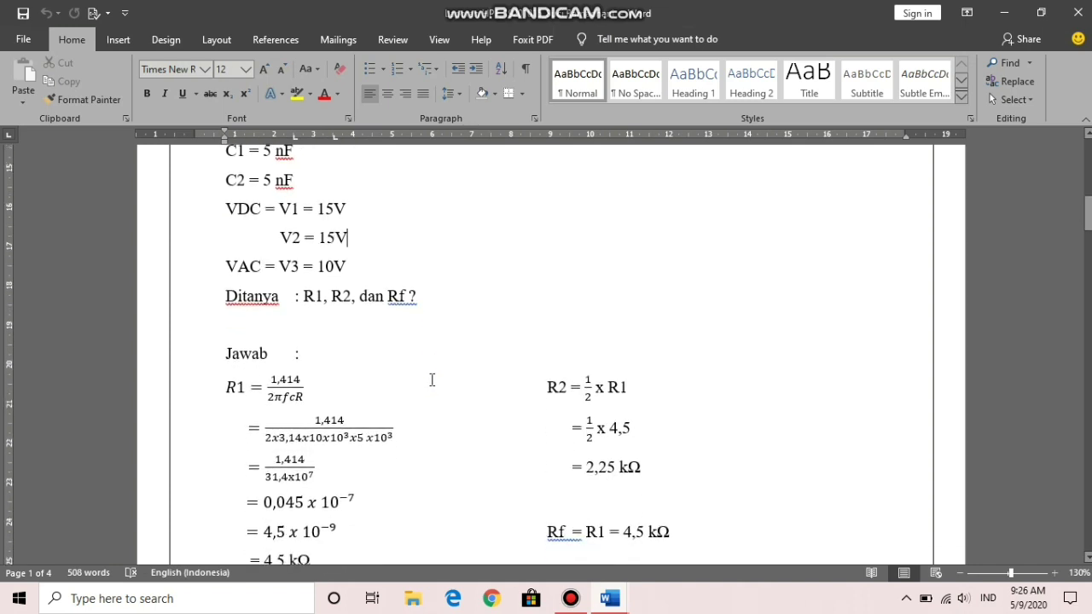
{"action": "left_click", "coordinate": [227, 213]}
{"action": "left_click_drag", "start_coordinate": [227, 213], "coordinate": [349, 271]}
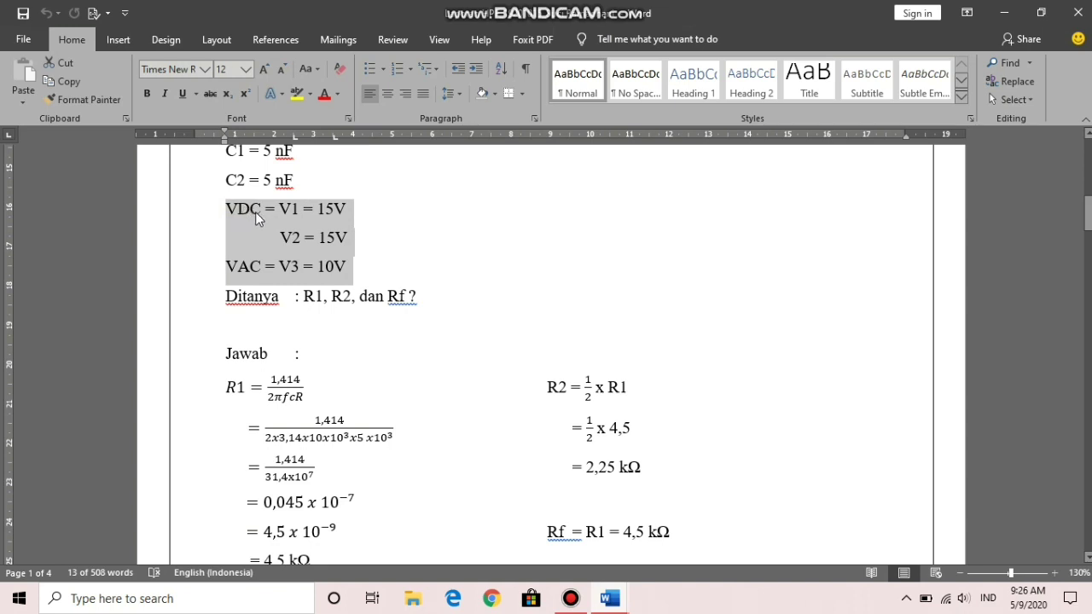
{"action": "left_click", "coordinate": [262, 268]}
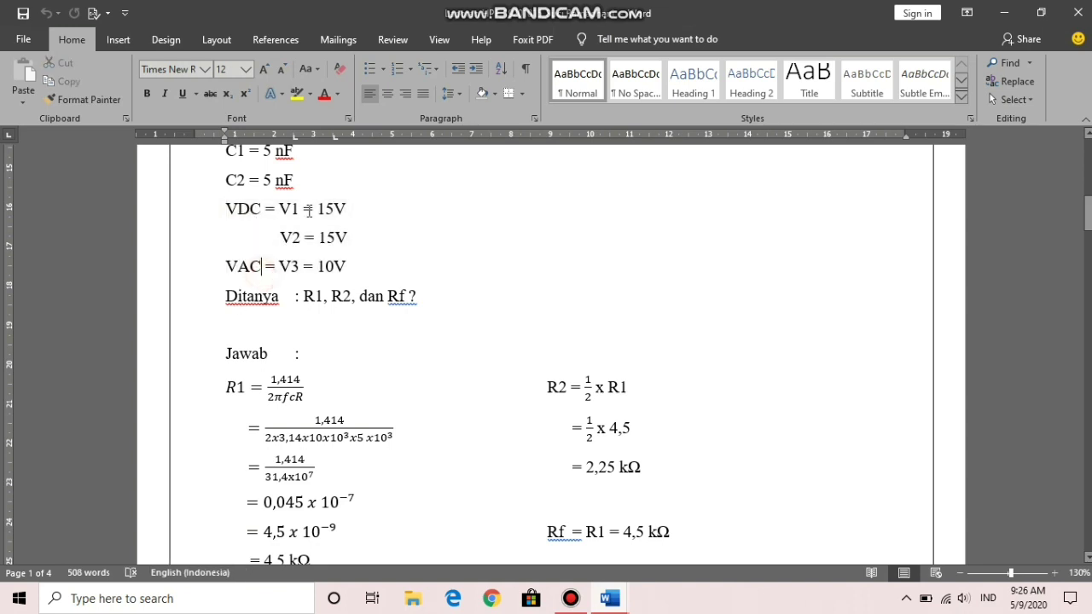
{"action": "left_click", "coordinate": [279, 214]}
{"action": "mouse_move", "coordinate": [284, 205]}
{"action": "left_mouse_down"}
{"action": "mouse_move", "coordinate": [303, 232]}
{"action": "mouse_move", "coordinate": [291, 210]}
{"action": "left_mouse_up"}
{"action": "left_click", "coordinate": [317, 239]}
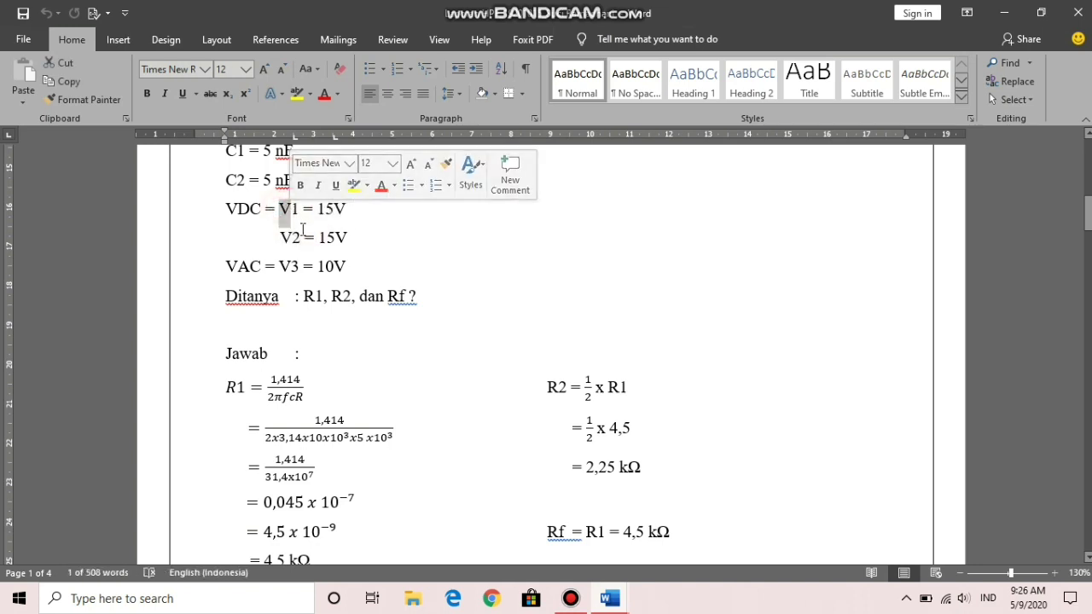
{"action": "left_click", "coordinate": [303, 229]}
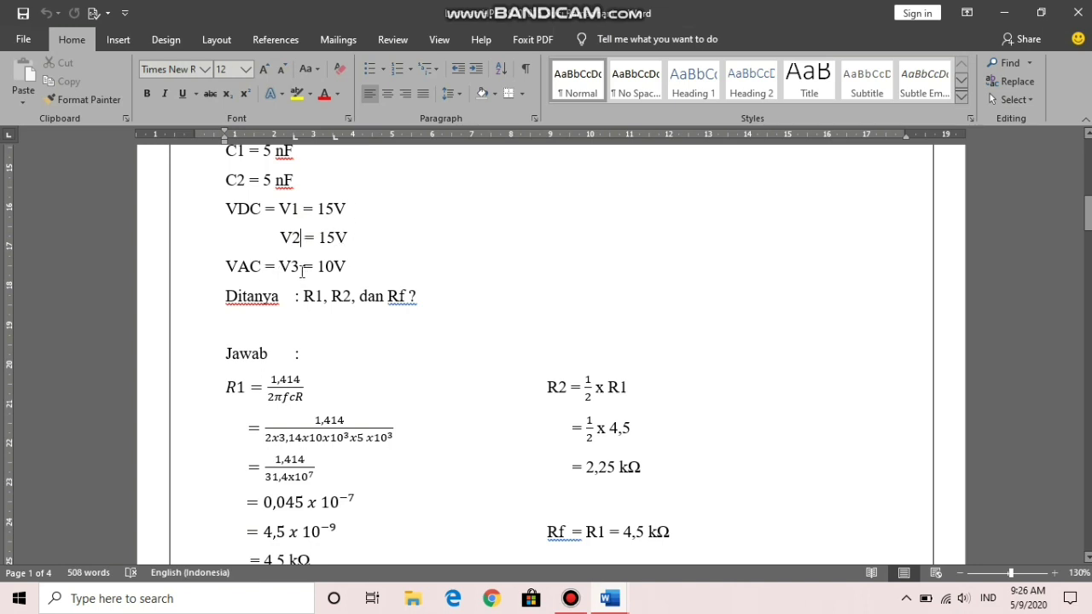
Check the VAC source V3 against the input voltage specified in question 1.
{"action": "left_click", "coordinate": [355, 271]}
{"action": "left_click_drag", "start_coordinate": [216, 267], "coordinate": [261, 268]}
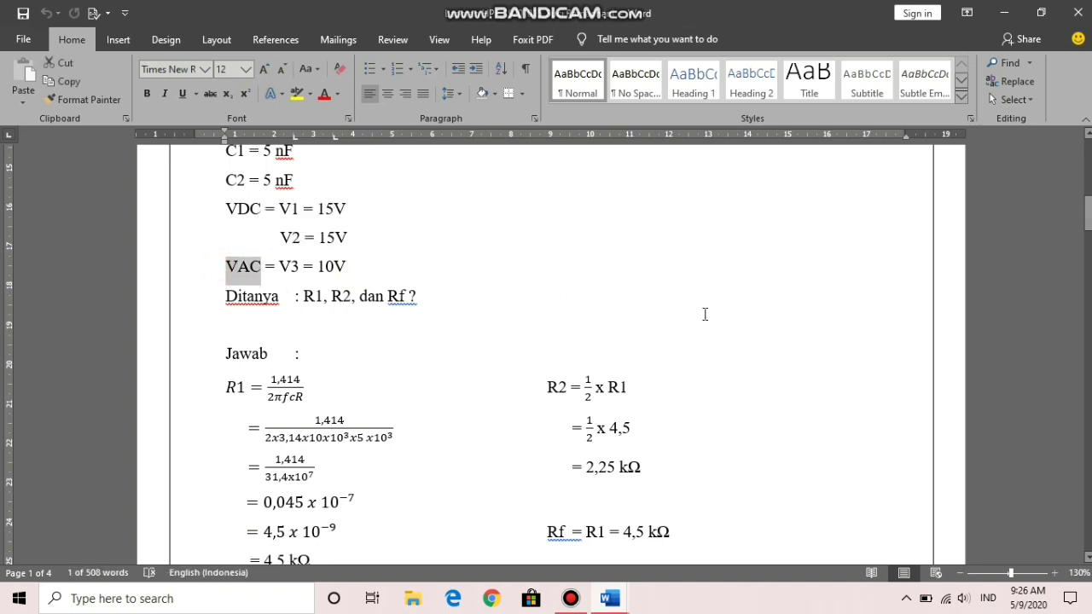
{"action": "scroll", "coordinate": [613, 337], "scroll_direction": "up", "scroll_amount": 1}
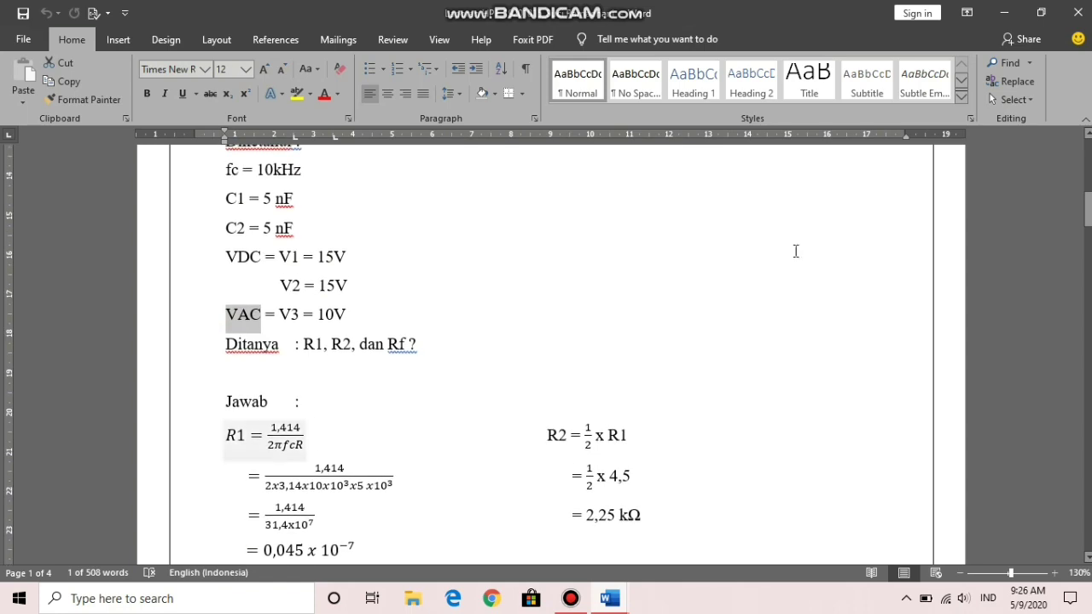
{"action": "scroll", "coordinate": [795, 248], "scroll_direction": "down", "scroll_amount": 1}
{"action": "mouse_move", "coordinate": [1086, 188]}
{"action": "left_mouse_down"}
{"action": "mouse_move", "coordinate": [1086, 148]}
{"action": "mouse_move", "coordinate": [1086, 184]}
{"action": "mouse_move", "coordinate": [1085, 174]}
{"action": "left_mouse_up"}
{"action": "left_click", "coordinate": [730, 265]}
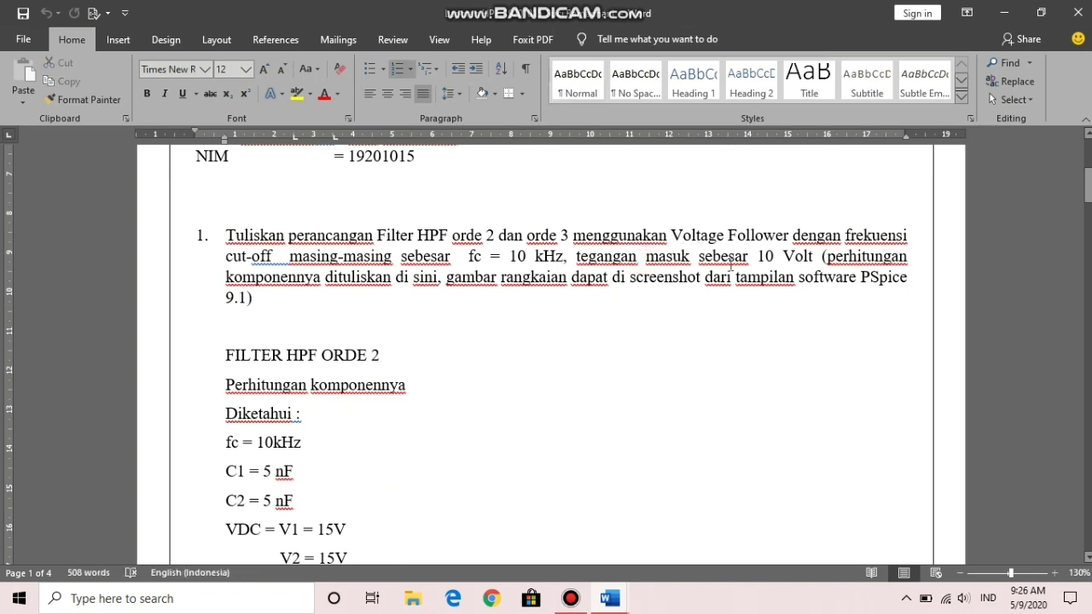
{"action": "left_click_drag", "start_coordinate": [760, 256], "coordinate": [832, 255]}
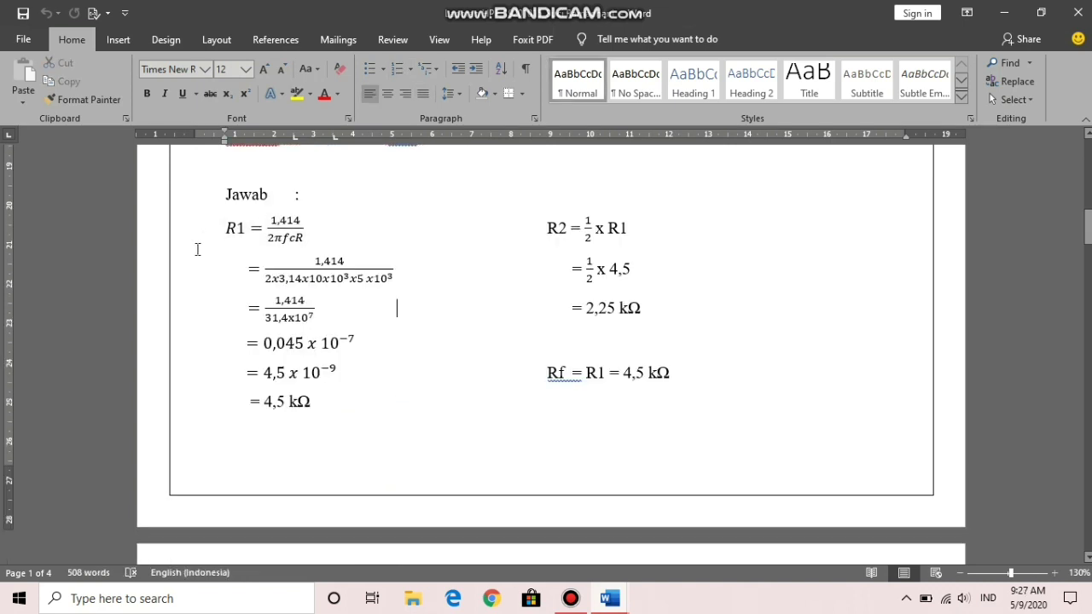
Review the R1 calculation under Jawab, from the formula down to its result in kΩ.
{"action": "left_click", "coordinate": [219, 224]}
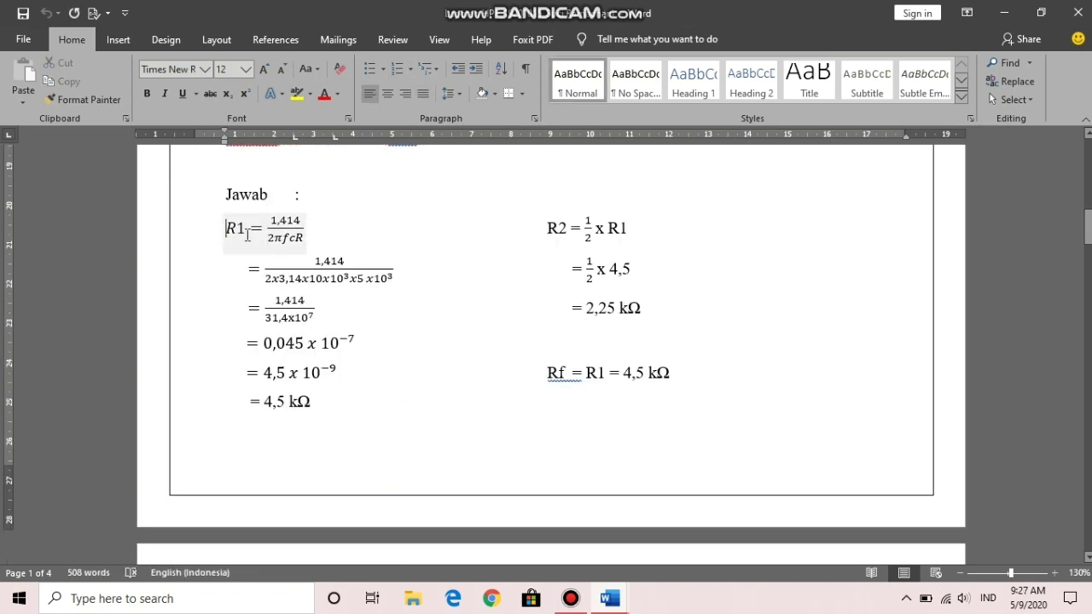
{"action": "left_click_drag", "start_coordinate": [226, 228], "coordinate": [317, 401]}
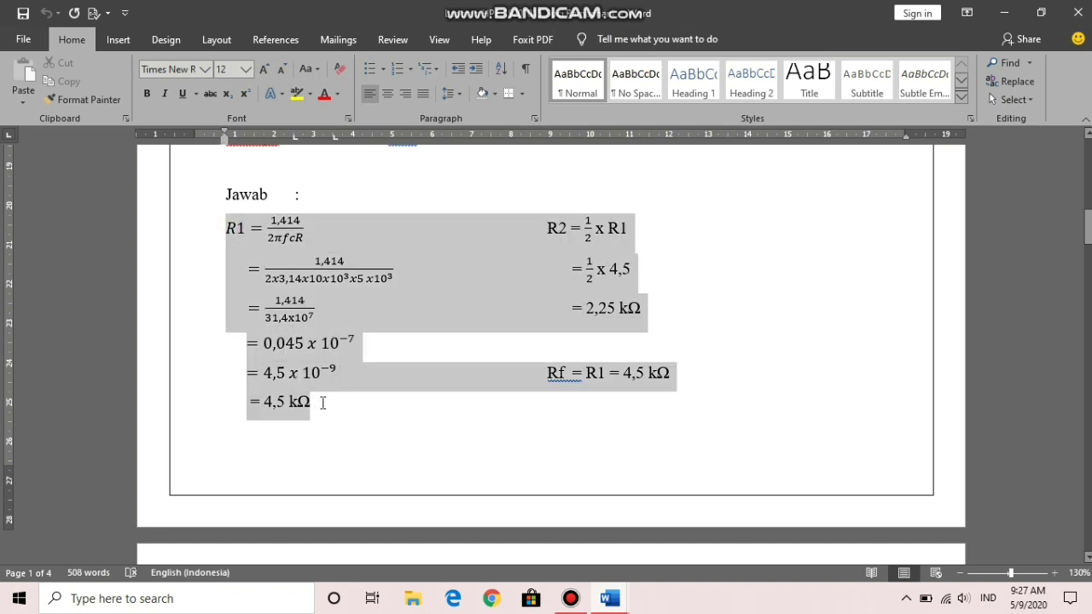
{"action": "left_click", "coordinate": [350, 309]}
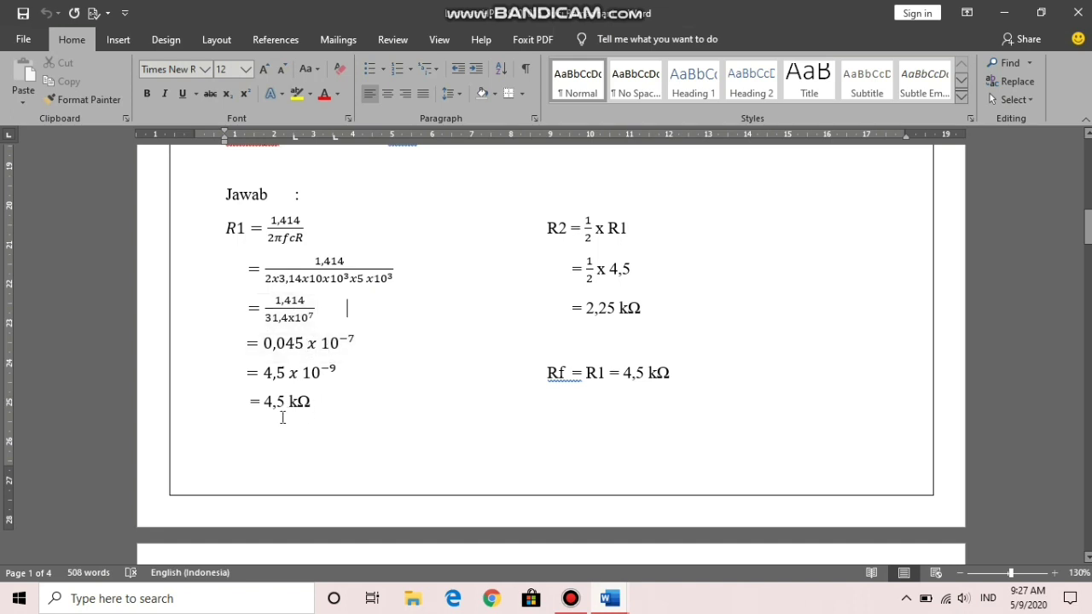
{"action": "left_click", "coordinate": [331, 404]}
Review the R2 calculation and the Rf = R1 result for the second-order HPF.
{"action": "left_click", "coordinate": [670, 310]}
{"action": "left_click", "coordinate": [631, 270]}
{"action": "left_click", "coordinate": [566, 379]}
{"action": "left_click_drag", "start_coordinate": [624, 373], "coordinate": [671, 373]}
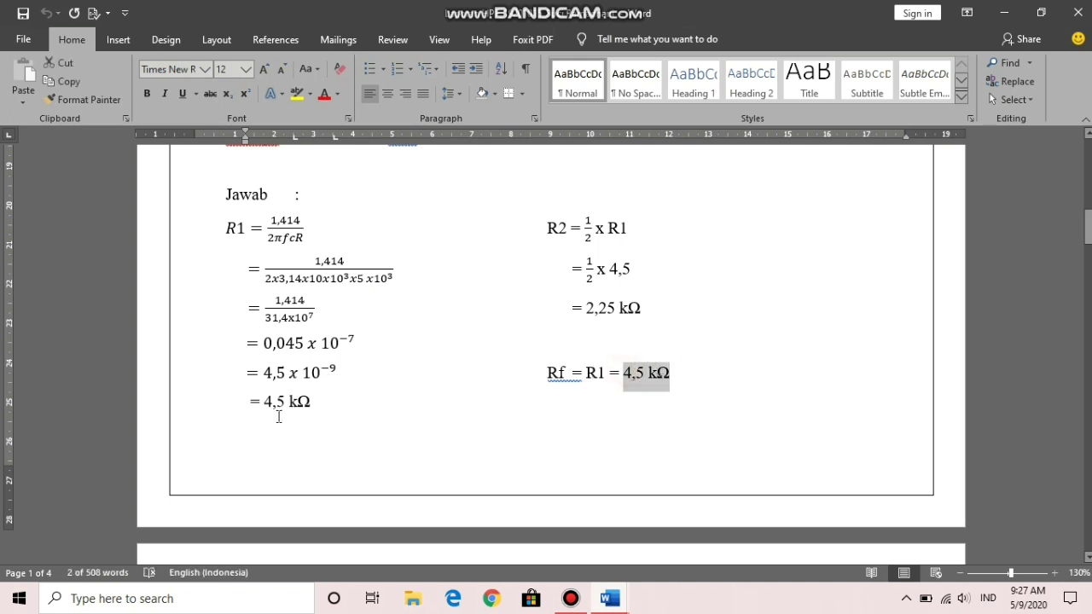
{"action": "left_click", "coordinate": [595, 372]}
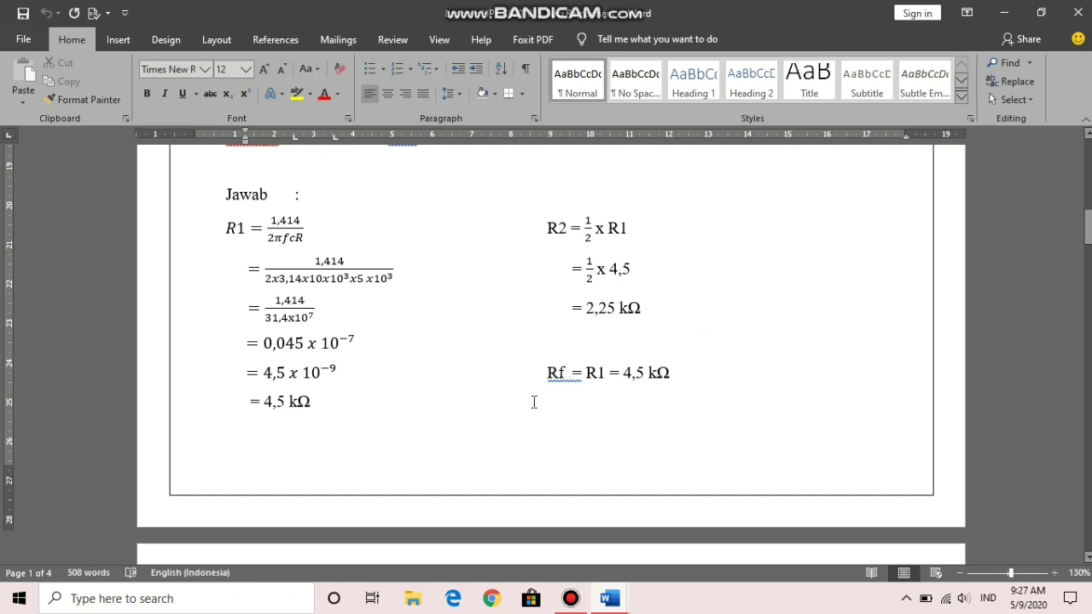
{"action": "scroll", "coordinate": [641, 336], "scroll_direction": "down", "scroll_amount": 4}
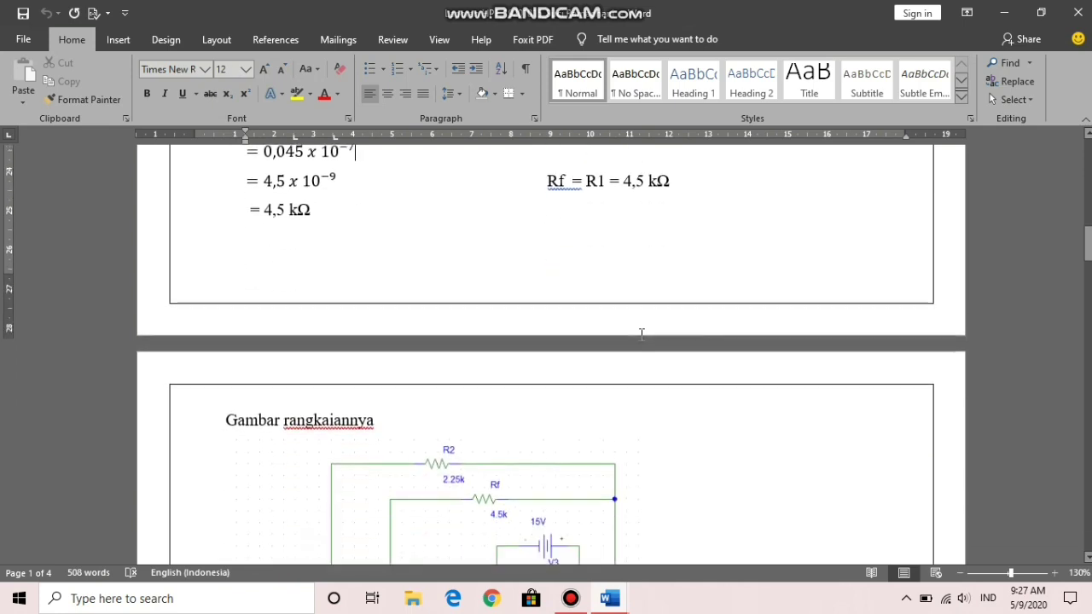
{"action": "scroll", "coordinate": [641, 332], "scroll_direction": "up", "scroll_amount": 5}
{"action": "scroll", "coordinate": [640, 332], "scroll_direction": "down", "scroll_amount": 1}
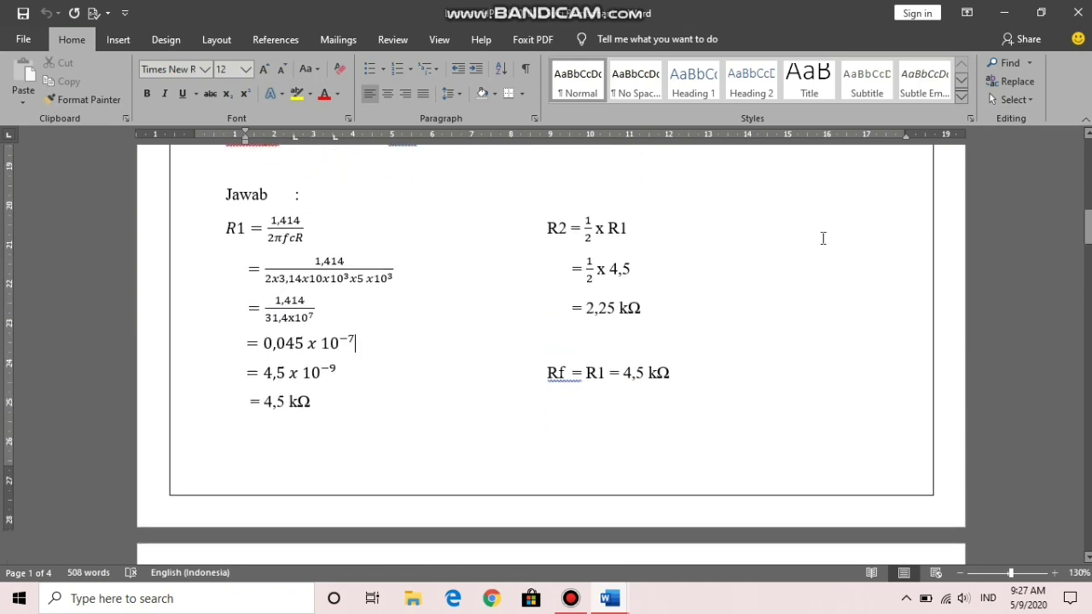
Minimize both Word documents and launch PSpice Schematics with a blank schematic.
{"action": "left_click", "coordinate": [1015, 10]}
{"action": "left_click", "coordinate": [1009, 12]}
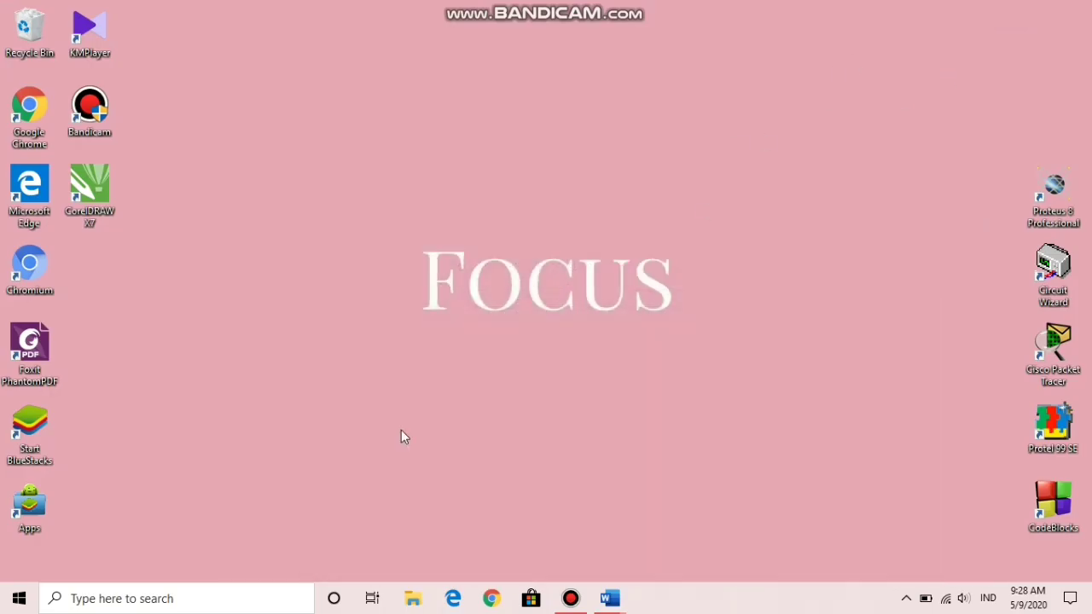
{"action": "key", "text": "super"}
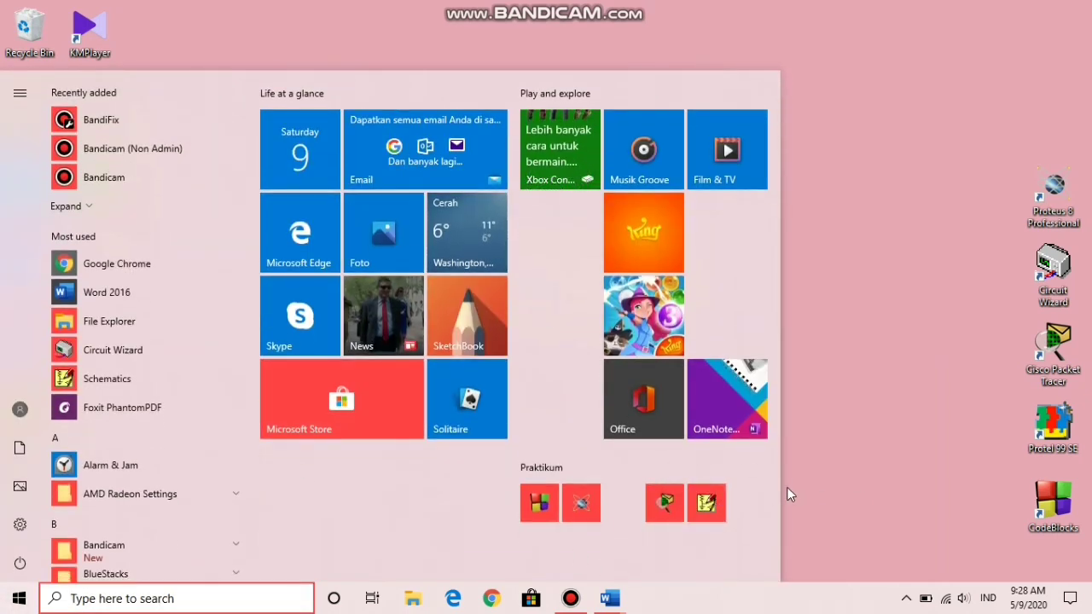
{"action": "left_click", "coordinate": [715, 507]}
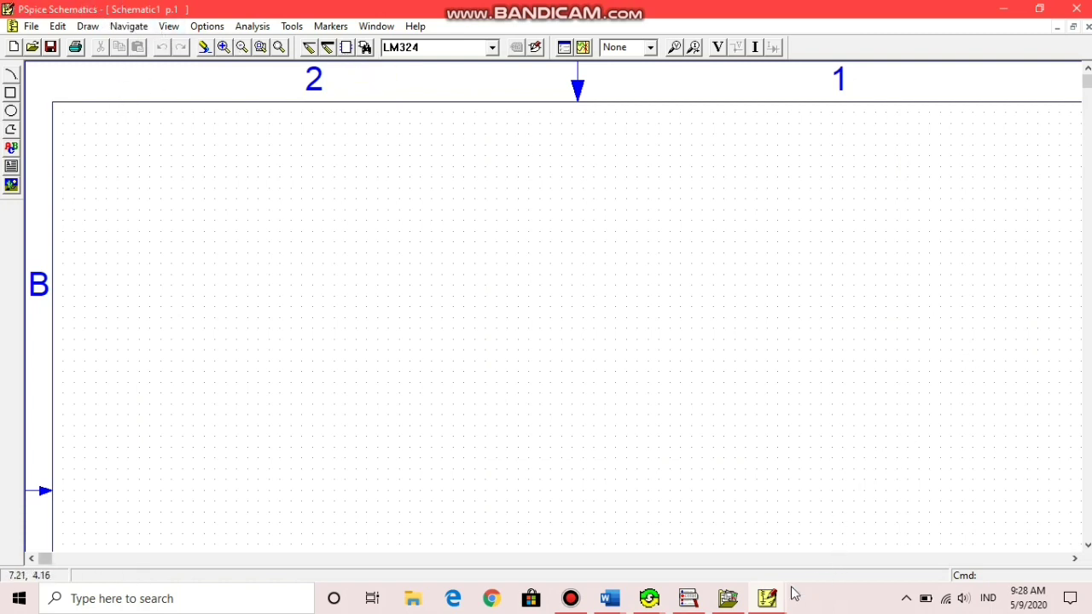
Switch to the technical guide in Word and examine the second-order HPF voltage follower circuit diagram.
{"action": "mouse_move", "coordinate": [609, 598]}
{"action": "mouse_move", "coordinate": [556, 553]}
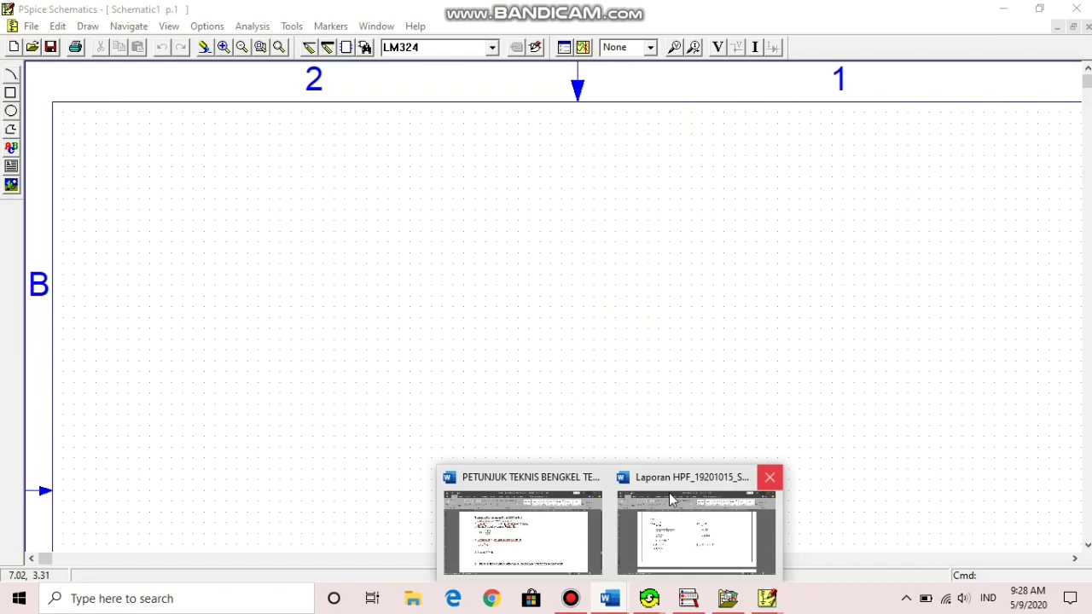
{"action": "left_click", "coordinate": [549, 526]}
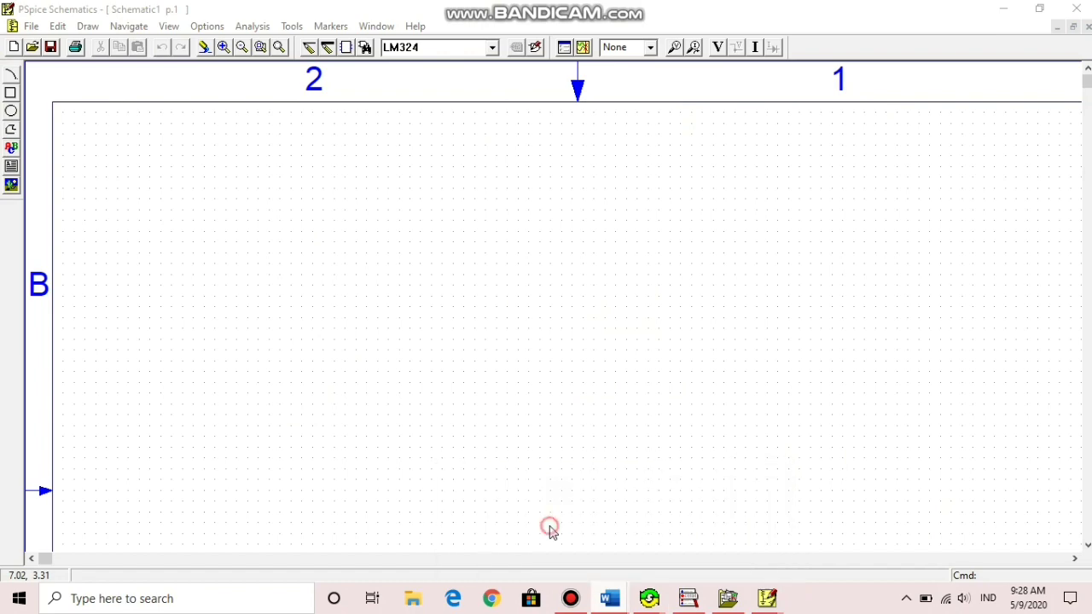
{"action": "scroll", "coordinate": [947, 362], "scroll_direction": "down", "scroll_amount": 4}
{"action": "scroll", "coordinate": [947, 362], "scroll_direction": "down", "scroll_amount": 2}
{"action": "scroll", "coordinate": [948, 360], "scroll_direction": "up", "scroll_amount": 5}
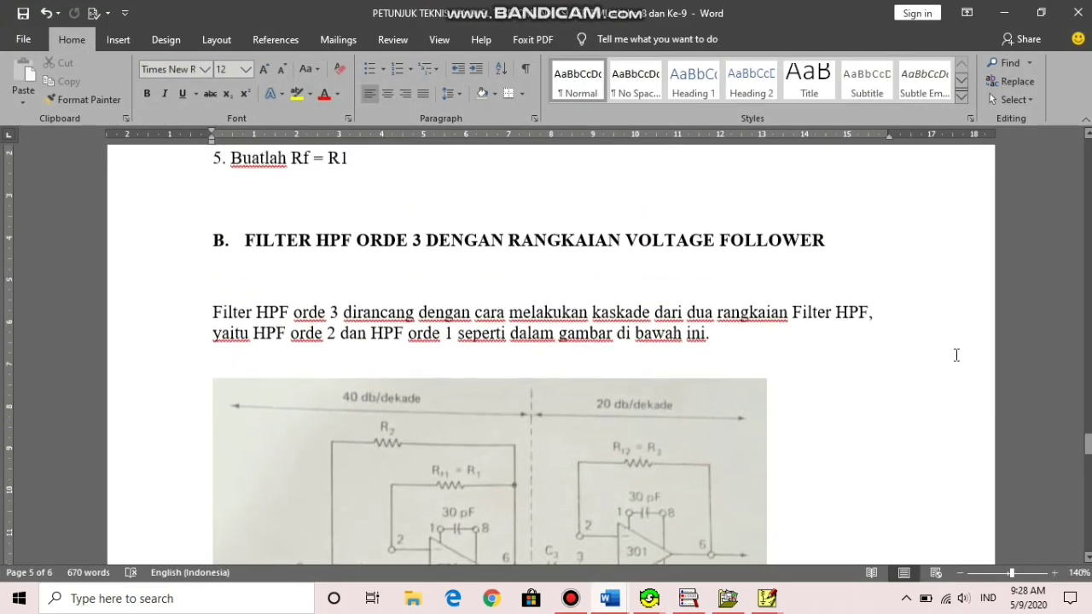
{"action": "scroll", "coordinate": [965, 348], "scroll_direction": "down", "scroll_amount": 8}
{"action": "scroll", "coordinate": [966, 348], "scroll_direction": "up", "scroll_amount": 6}
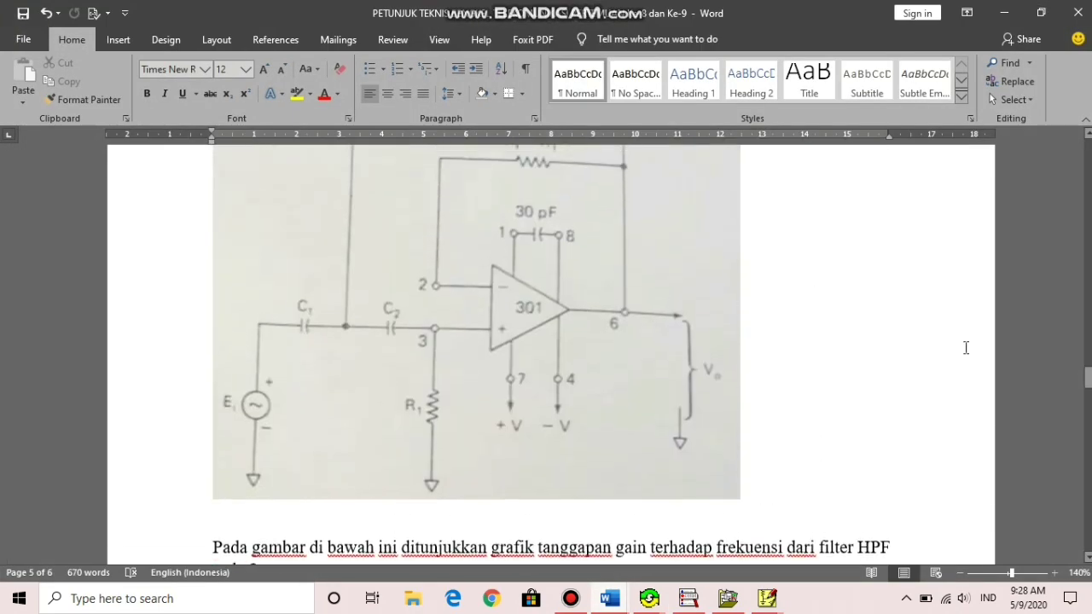
{"action": "left_click", "coordinate": [412, 354]}
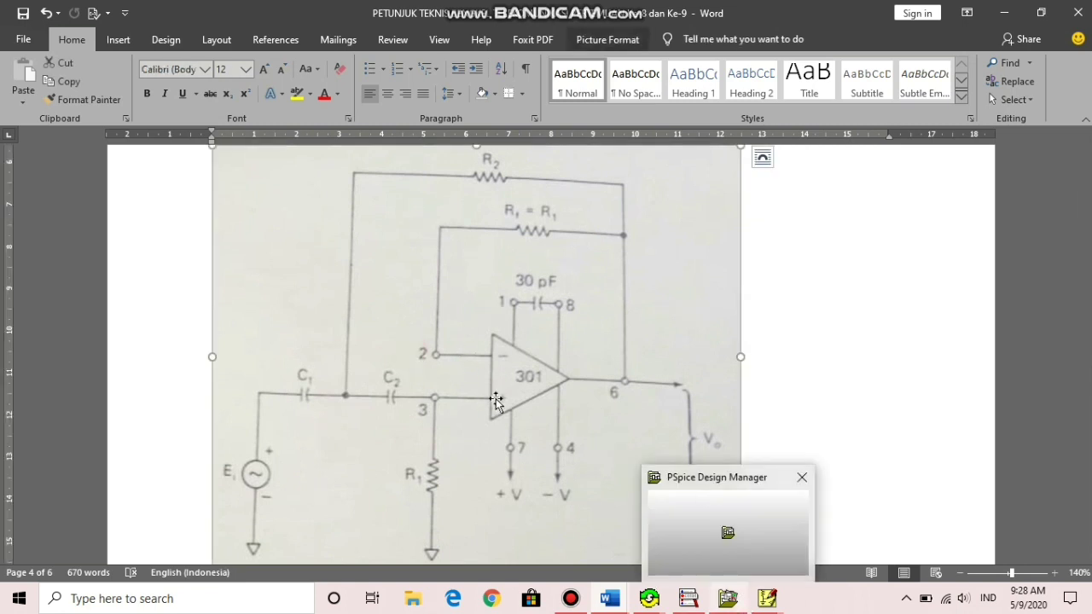
Switch to PSpice Schematics and place one LM324 op-amp near the middle of the blank sheet.
{"action": "mouse_move", "coordinate": [767, 602]}
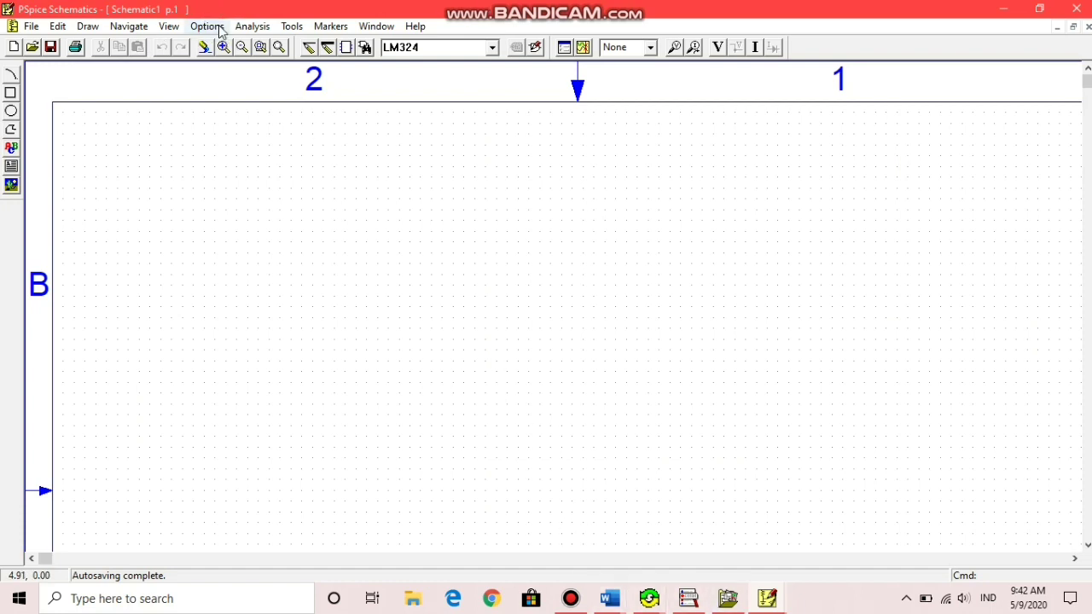
{"action": "left_click", "coordinate": [367, 48]}
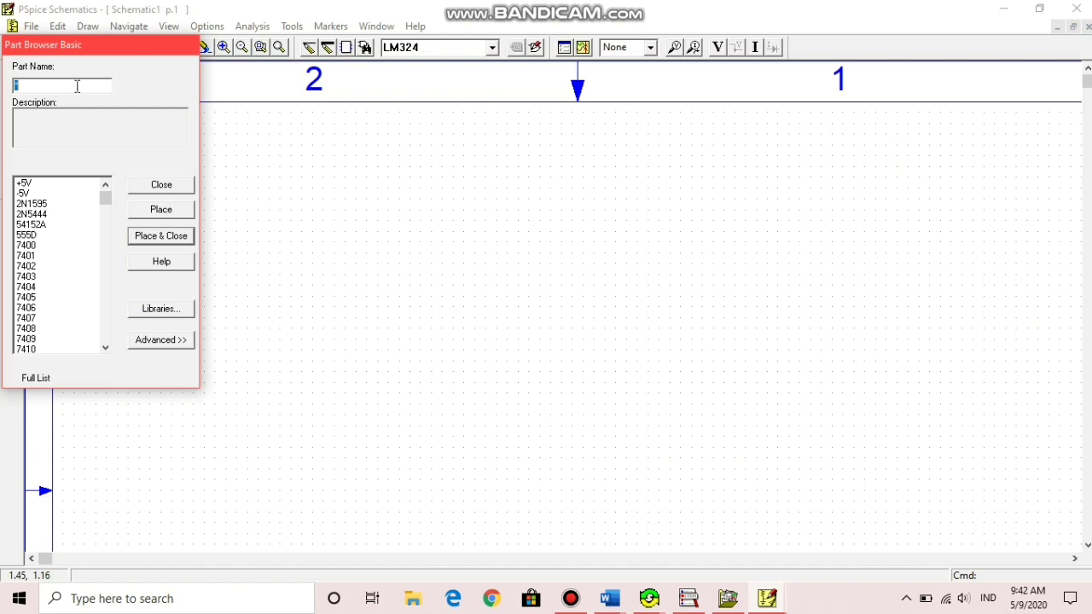
{"action": "type", "text": "L"}
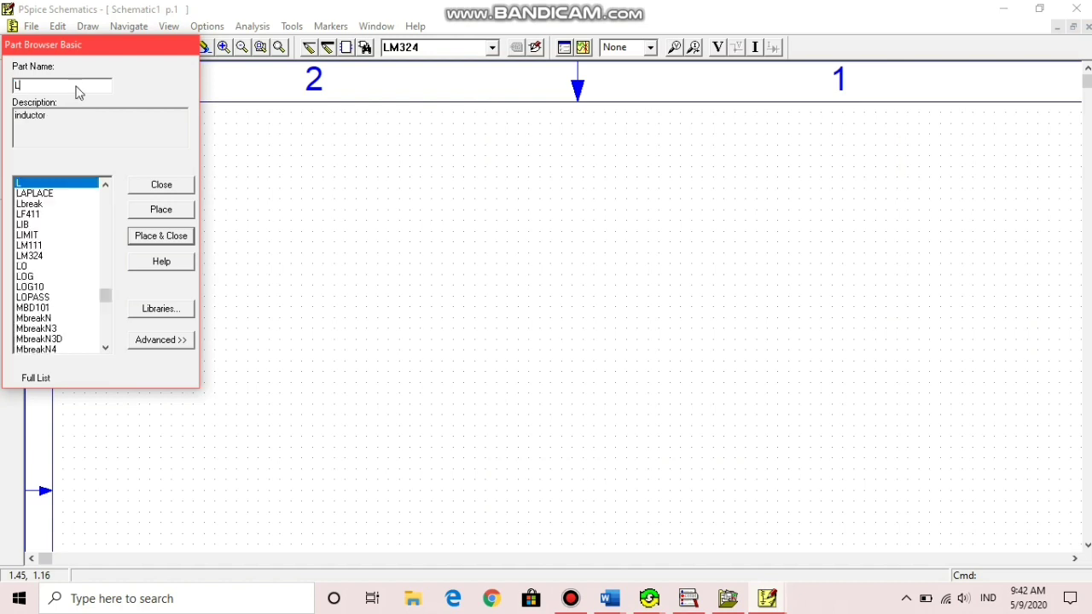
{"action": "type", "text": "M"}
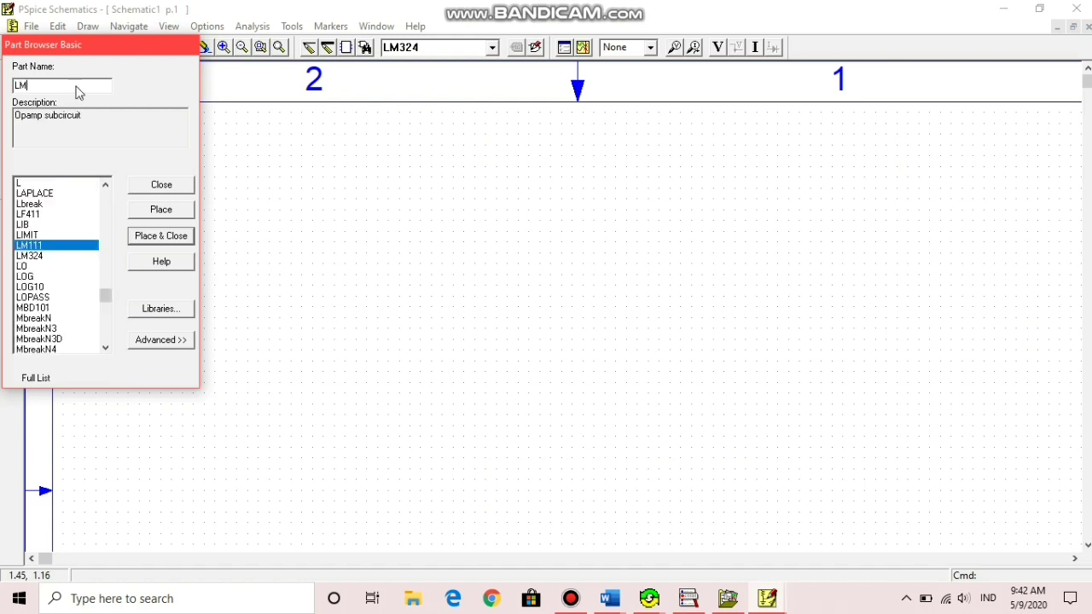
{"action": "type", "text": "324"}
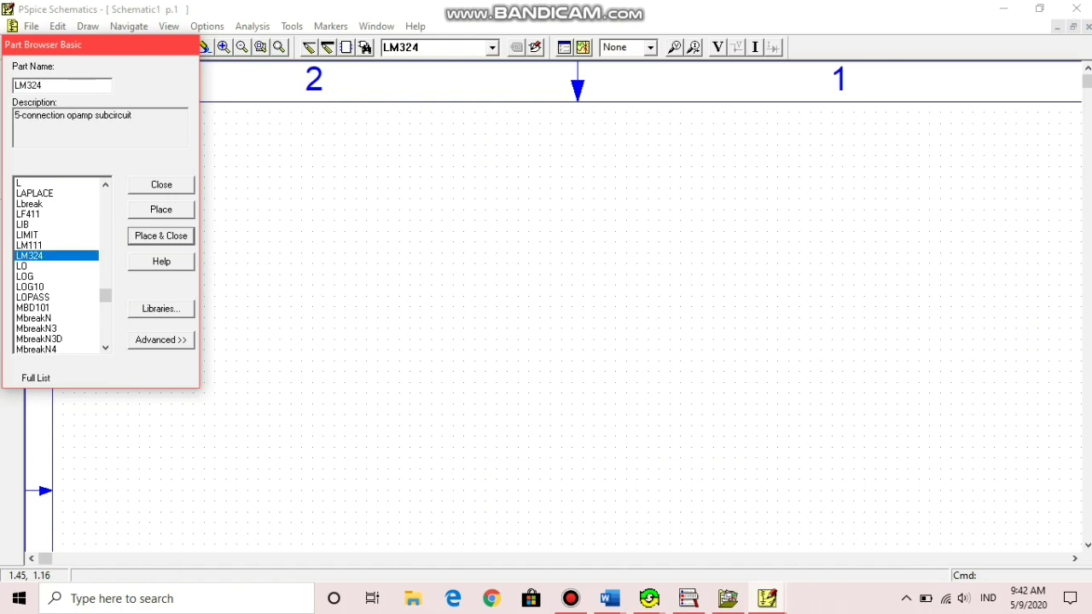
{"action": "left_click", "coordinate": [90, 257]}
{"action": "left_click", "coordinate": [89, 257]}
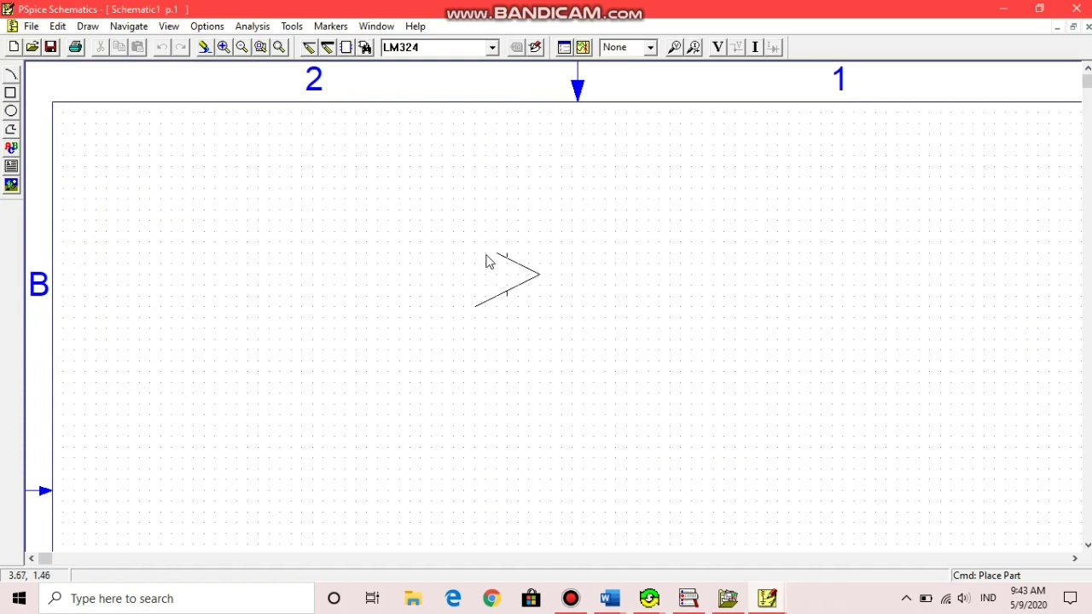
{"action": "left_click", "coordinate": [452, 268]}
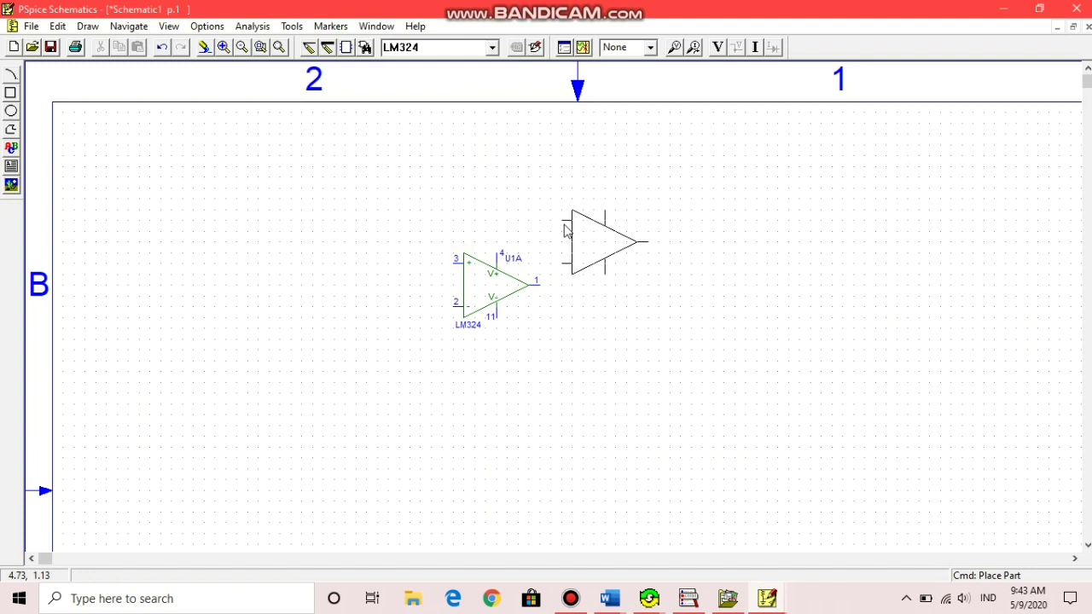
{"action": "right_click", "coordinate": [565, 232]}
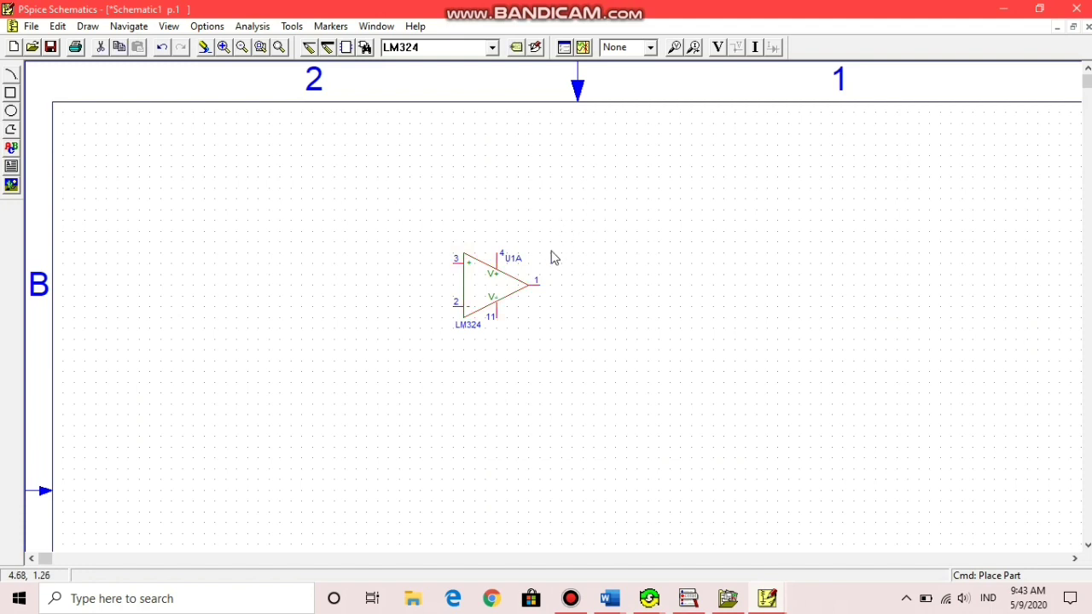
{"action": "left_click", "coordinate": [483, 281]}
Place a VAC voltage source below and to the left of the op-amp.
{"action": "left_click", "coordinate": [366, 48]}
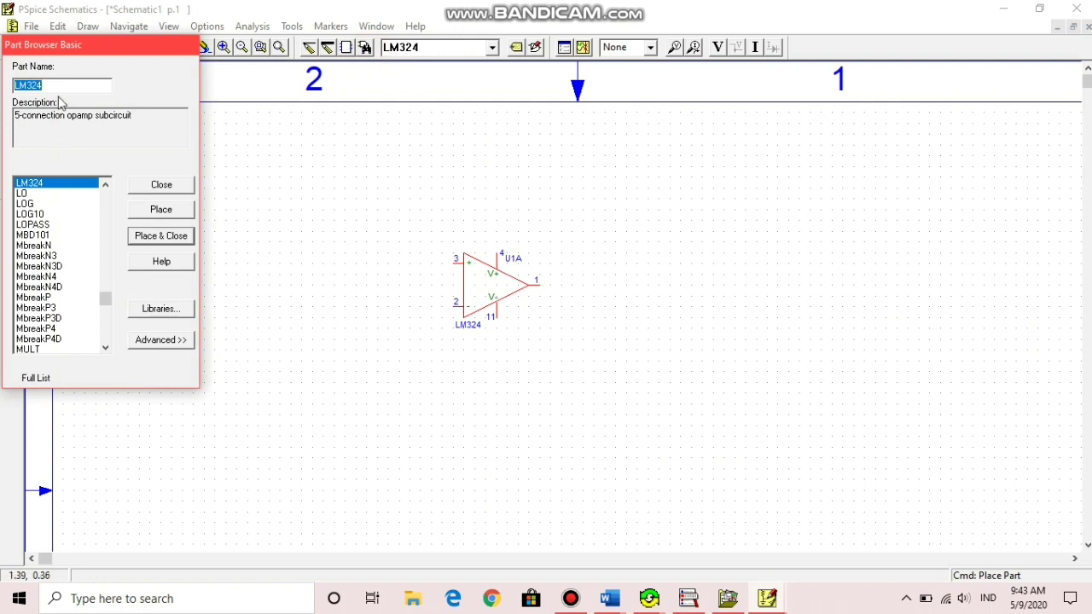
{"action": "key", "text": "BackSpace"}
{"action": "type", "text": "VAC"}
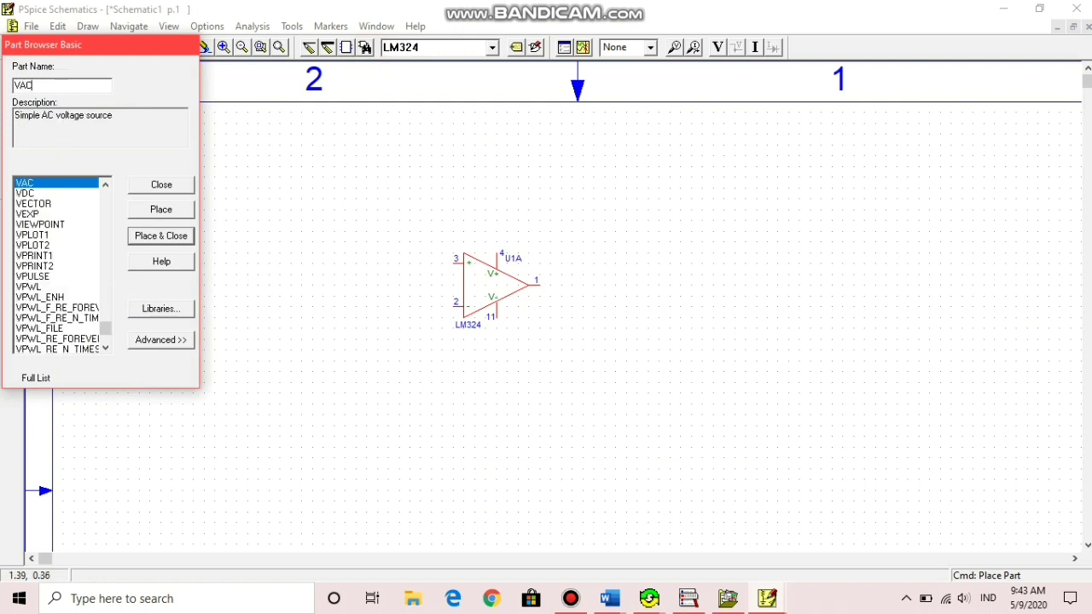
{"action": "key", "text": "Return"}
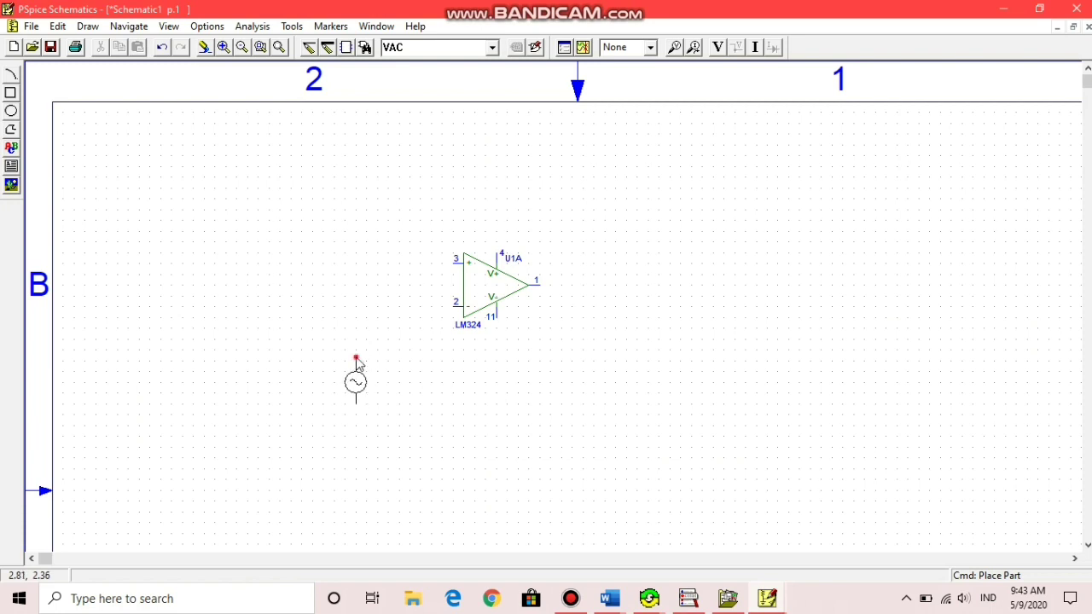
{"action": "left_click", "coordinate": [350, 331]}
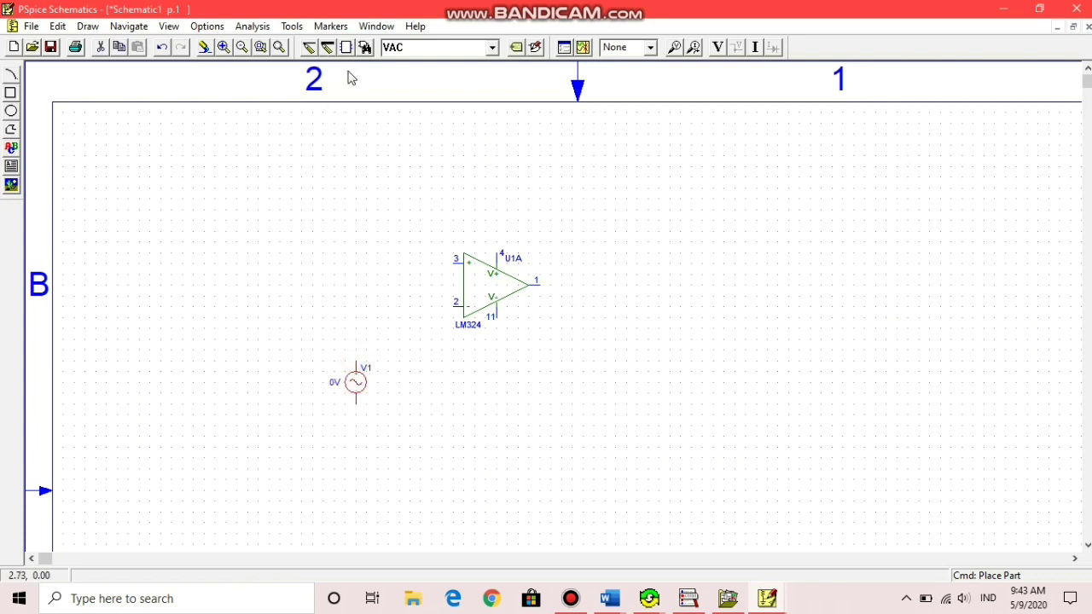
Place two VDC sources to the right of the op-amp, one lower and one upper.
{"action": "left_click", "coordinate": [365, 47]}
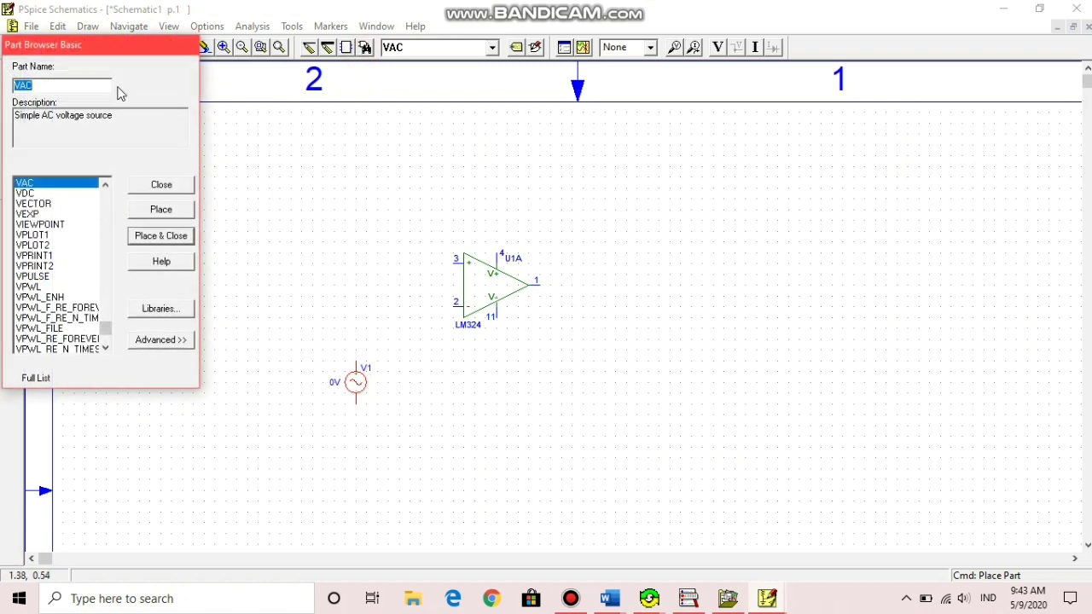
{"action": "type", "text": "VDC"}
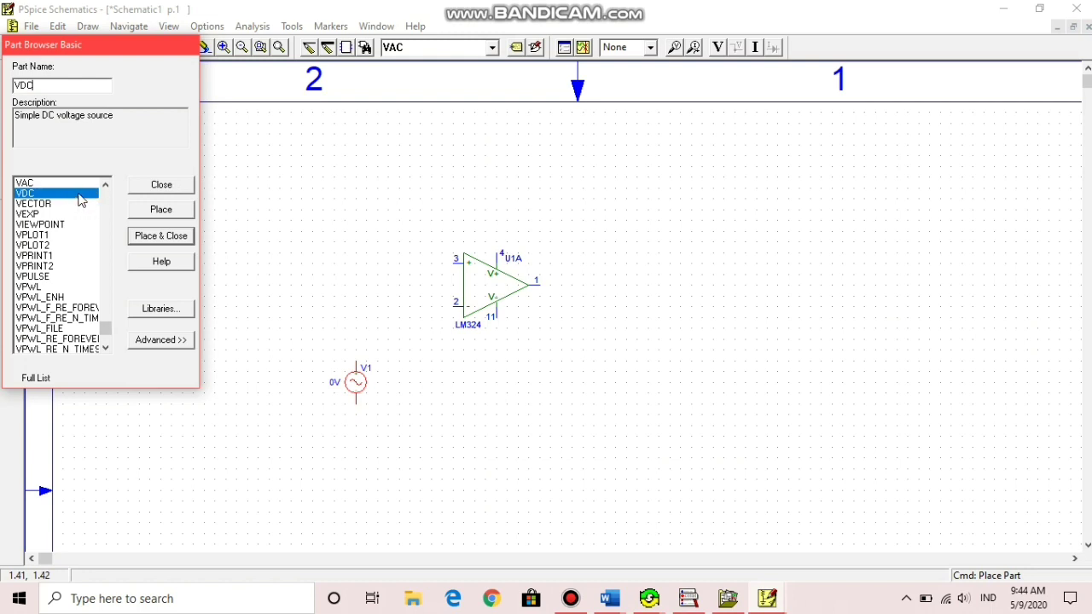
{"action": "left_click", "coordinate": [167, 215]}
{"action": "left_click", "coordinate": [179, 211]}
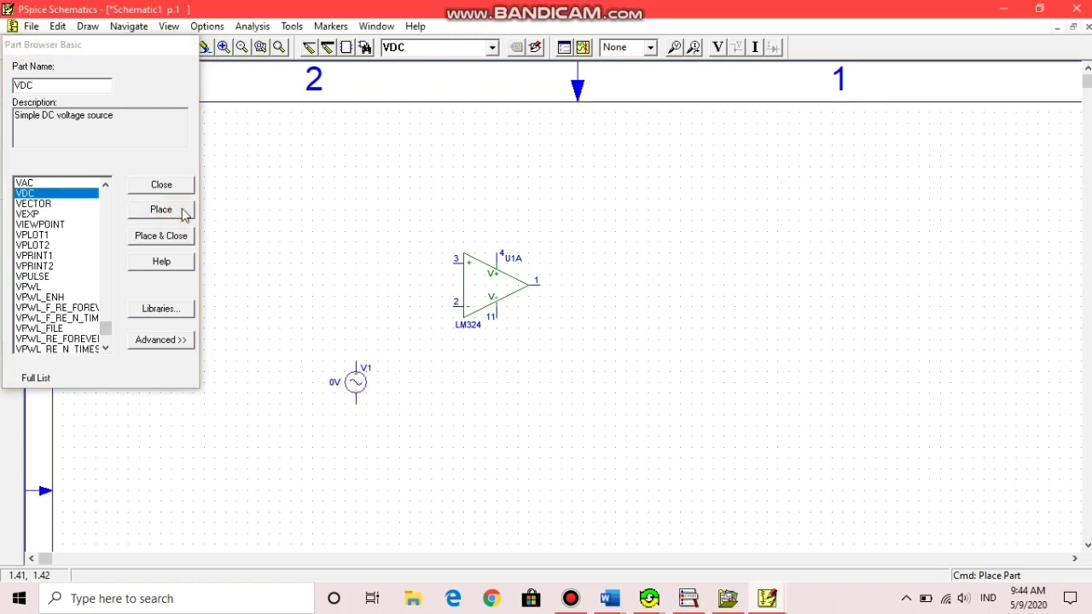
{"action": "left_click", "coordinate": [182, 210]}
{"action": "left_click", "coordinate": [560, 361]}
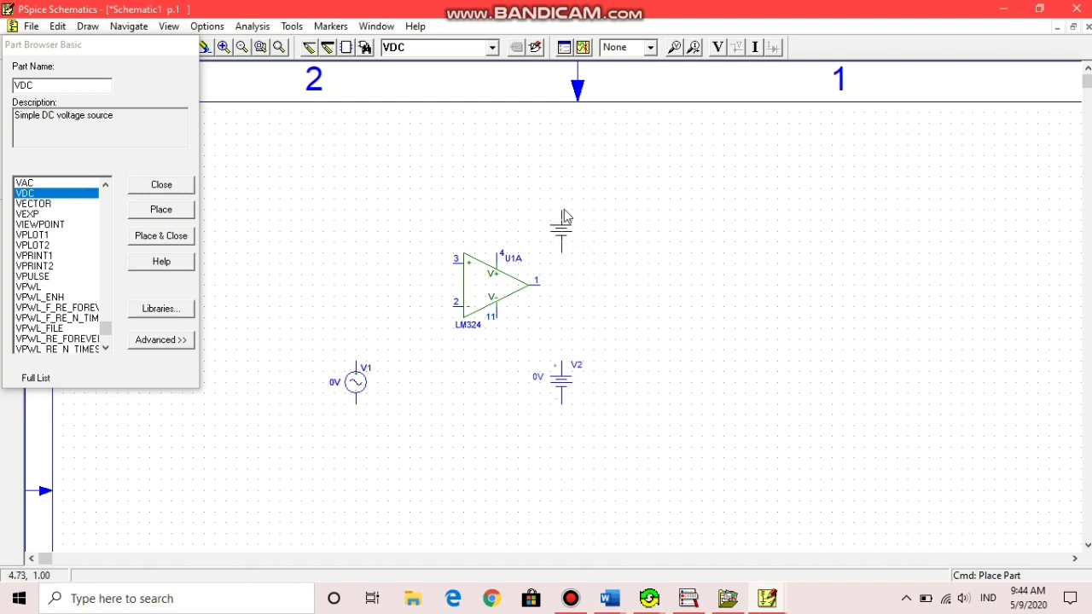
{"action": "left_click", "coordinate": [560, 207]}
Place two horizontal resistors (part r) one above the other over the op-amp.
{"action": "double_click", "coordinate": [87, 89]}
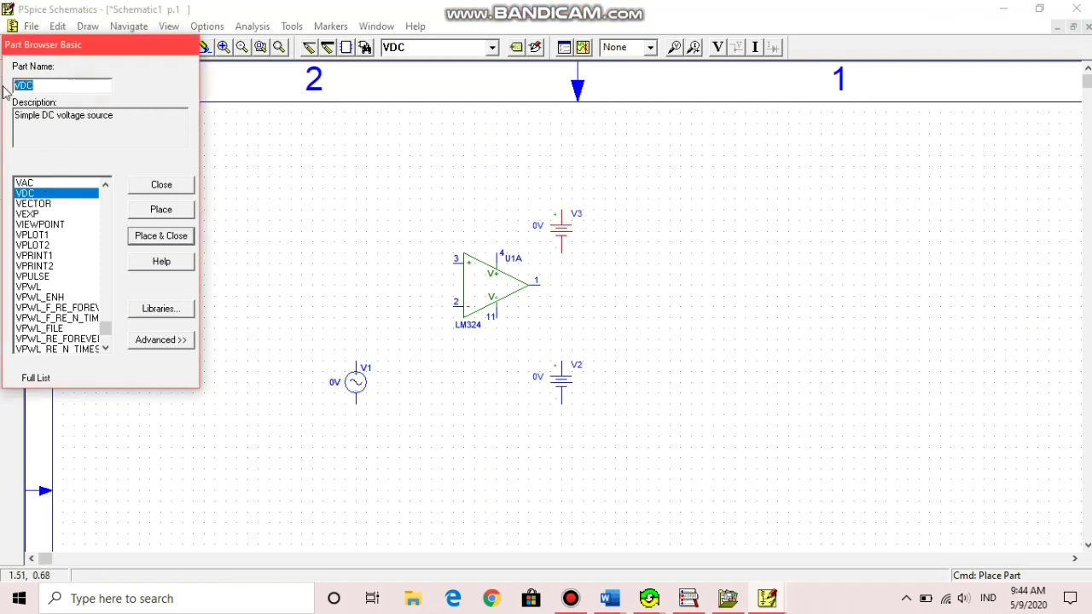
{"action": "type", "text": "RES"}
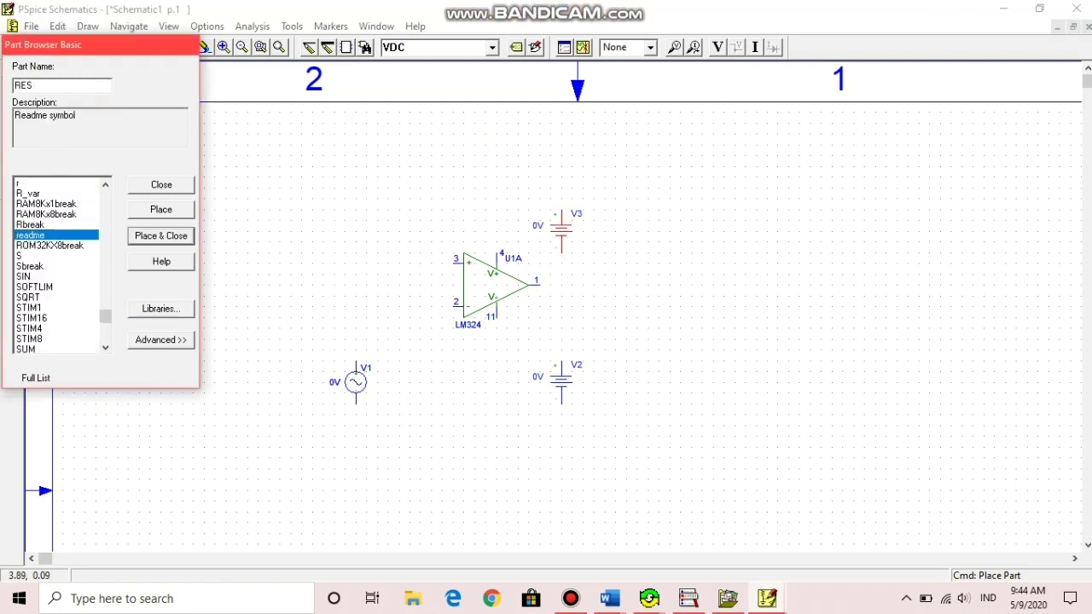
{"action": "key", "text": "BackSpace"}
{"action": "key", "text": "BackSpace"}
{"action": "double_click", "coordinate": [77, 186]}
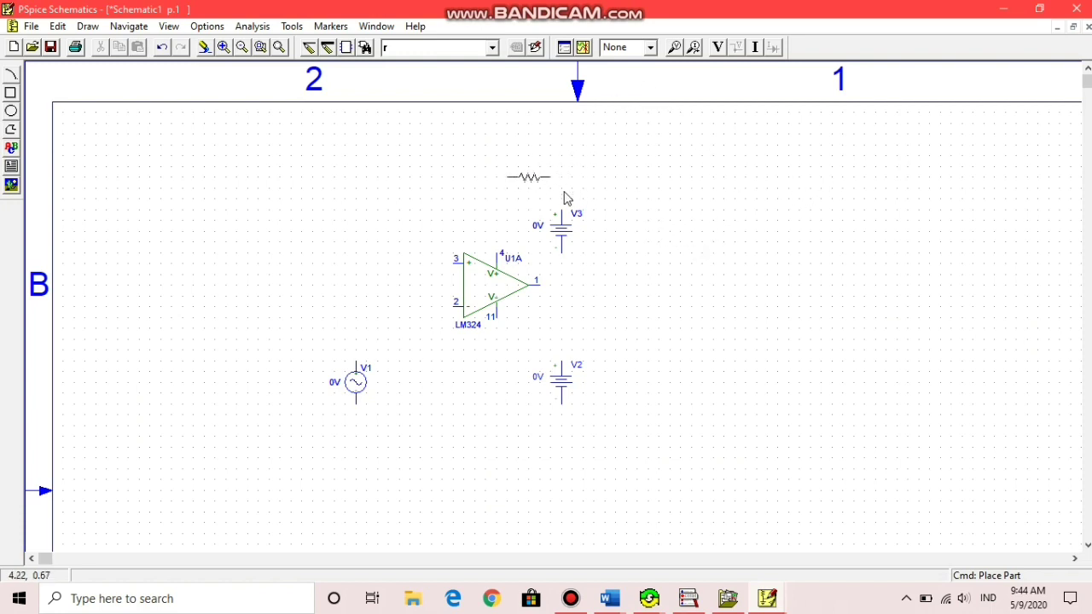
{"action": "left_click", "coordinate": [410, 146]}
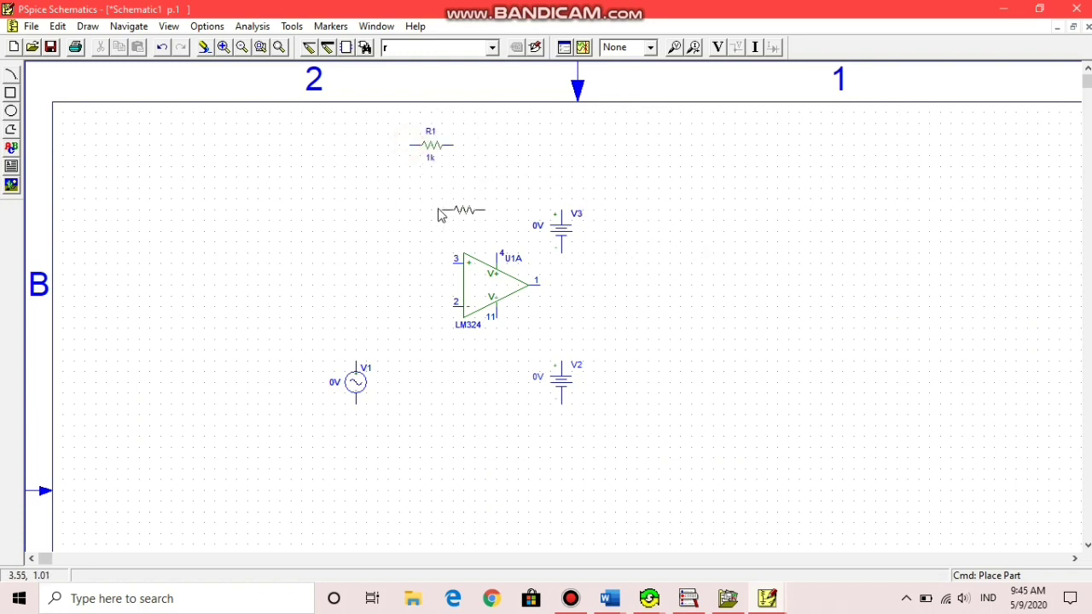
{"action": "left_click", "coordinate": [443, 210]}
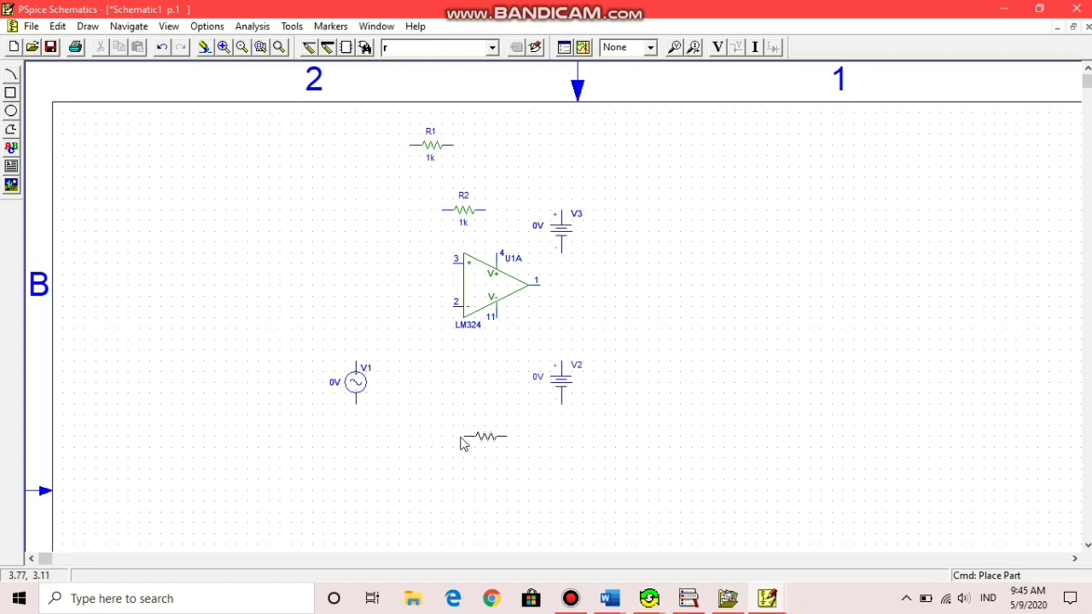
Rotate a third resistor to vertical and place it below the op-amp, between the AC source and the lower DC source.
{"action": "key", "text": "ctrl+r"}
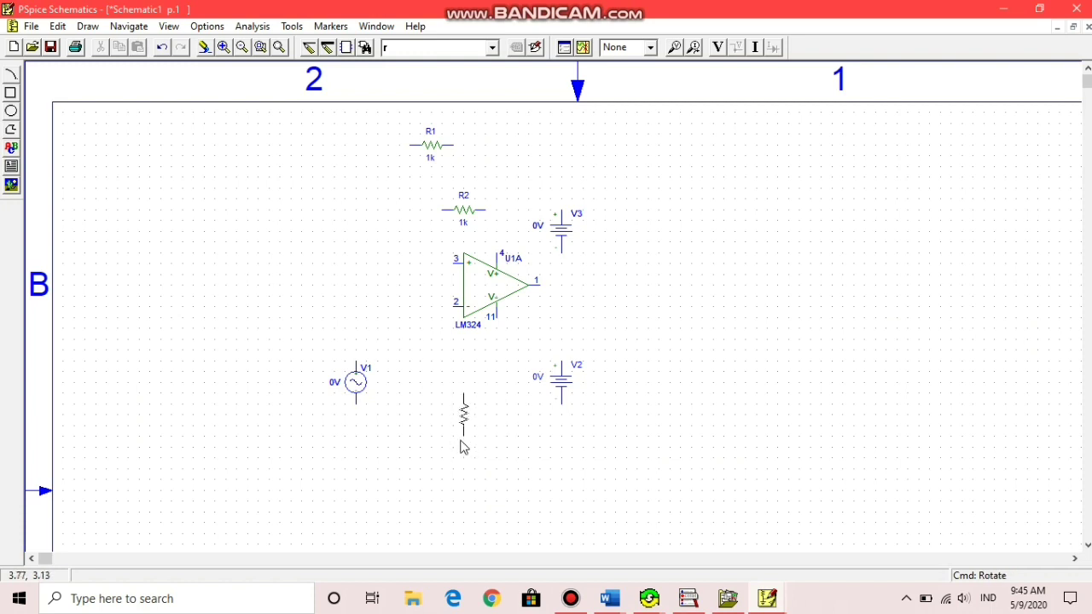
{"action": "left_click", "coordinate": [468, 437]}
{"action": "right_click", "coordinate": [385, 421]}
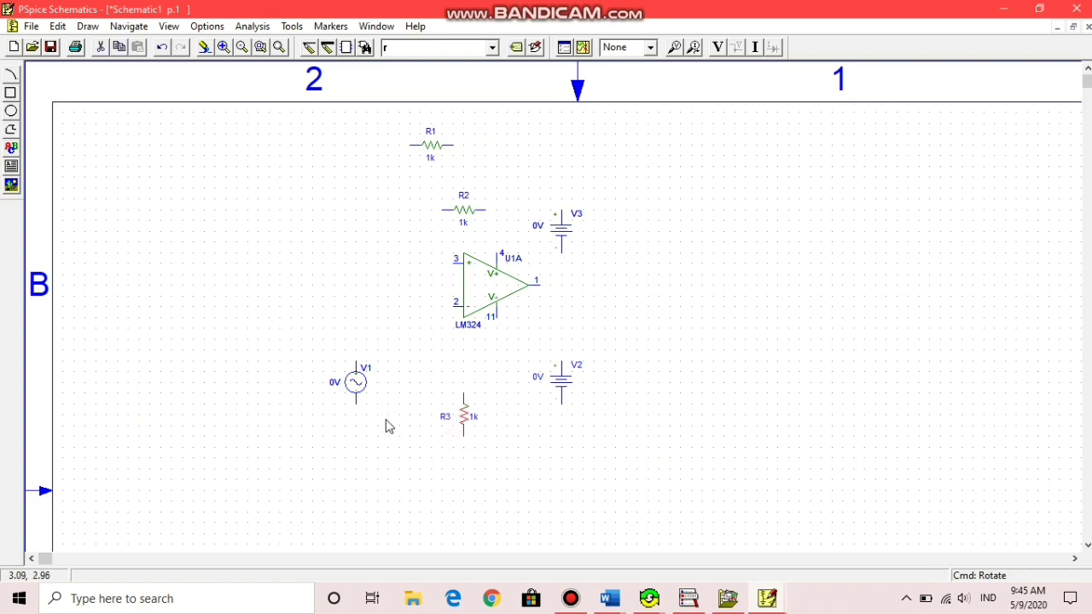
{"action": "left_click", "coordinate": [58, 26]}
{"action": "left_click", "coordinate": [424, 381]}
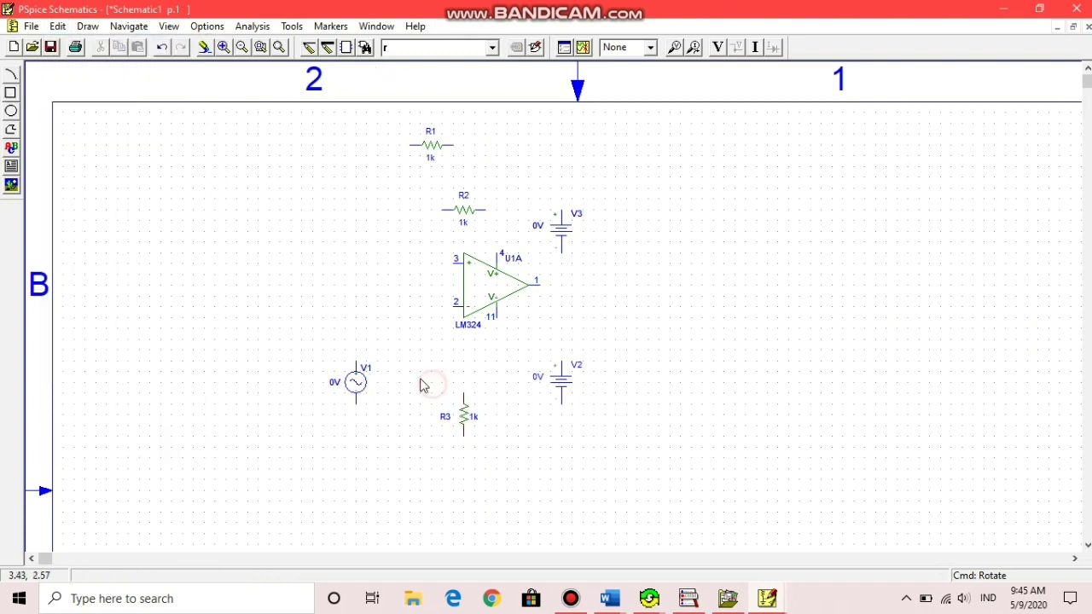
{"action": "left_click", "coordinate": [58, 27]}
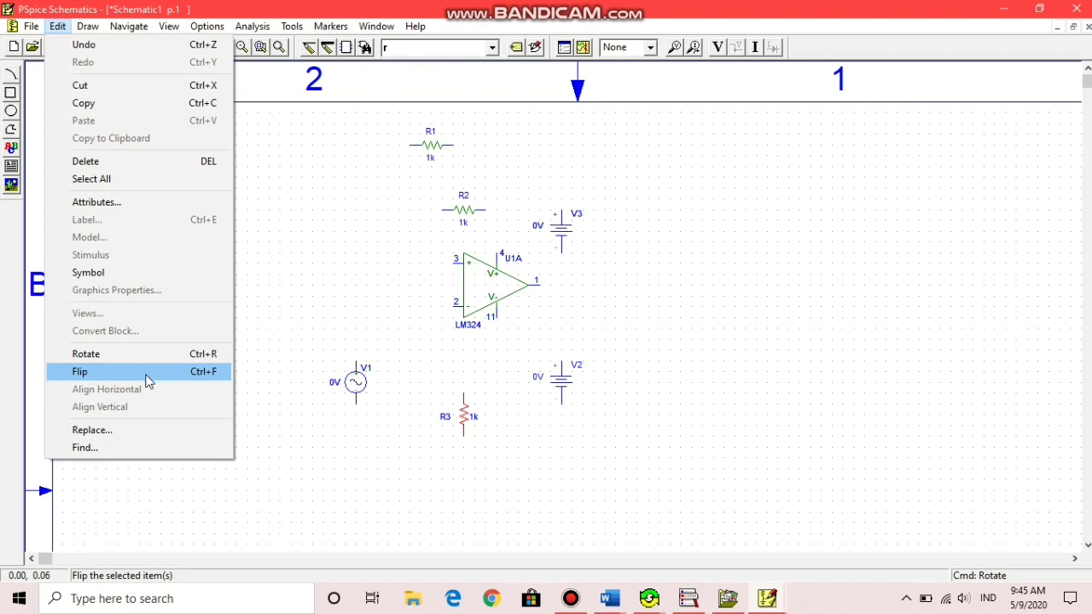
{"action": "left_click", "coordinate": [345, 289]}
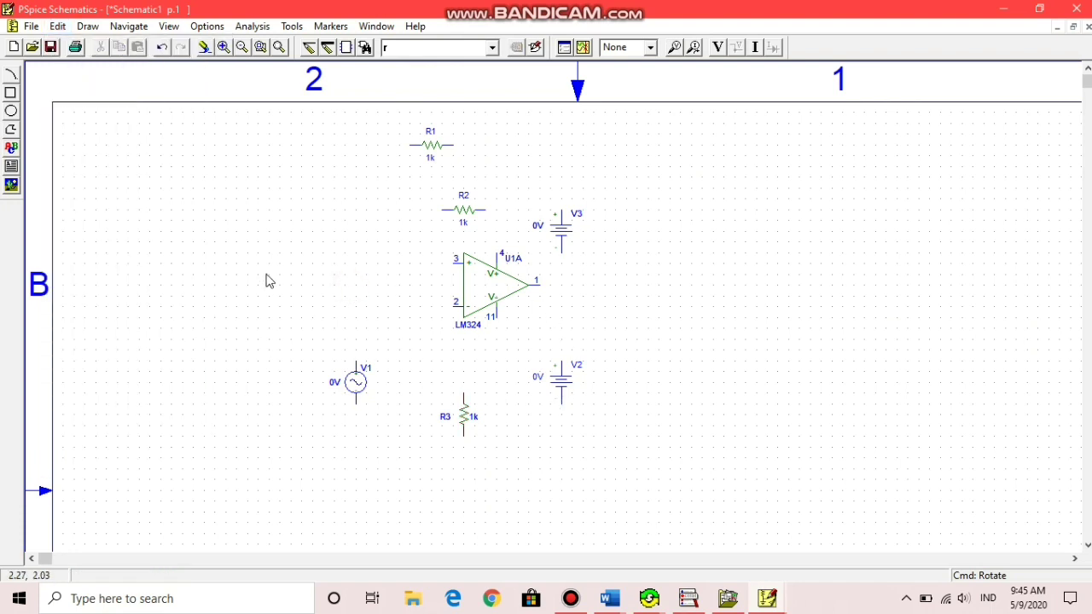
Place two horizontal capacitors (part c) side by side to the left of the op-amp.
{"action": "left_click", "coordinate": [365, 48]}
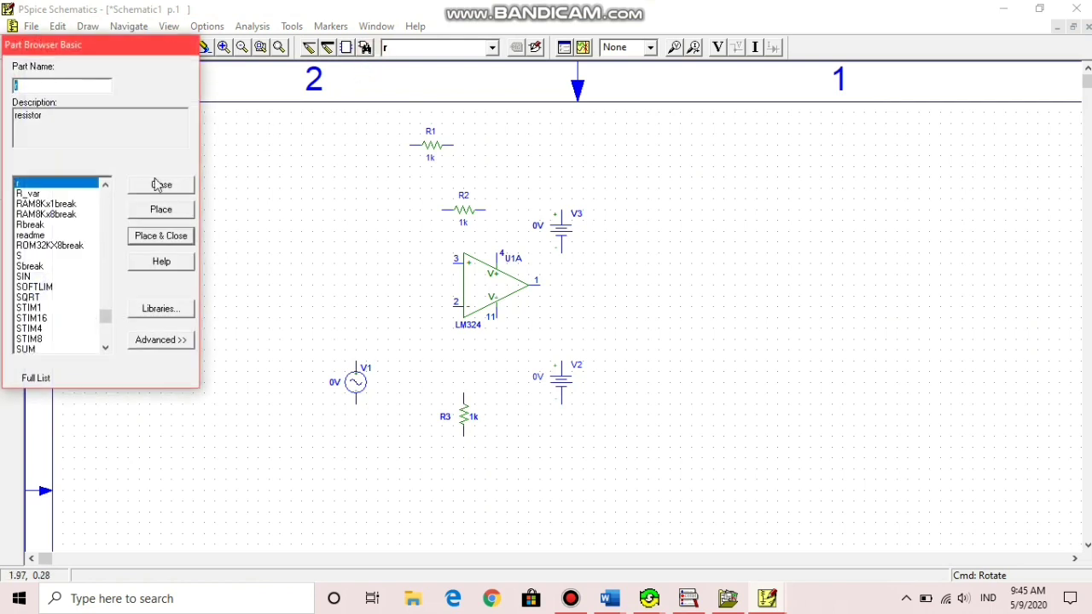
{"action": "type", "text": "c"}
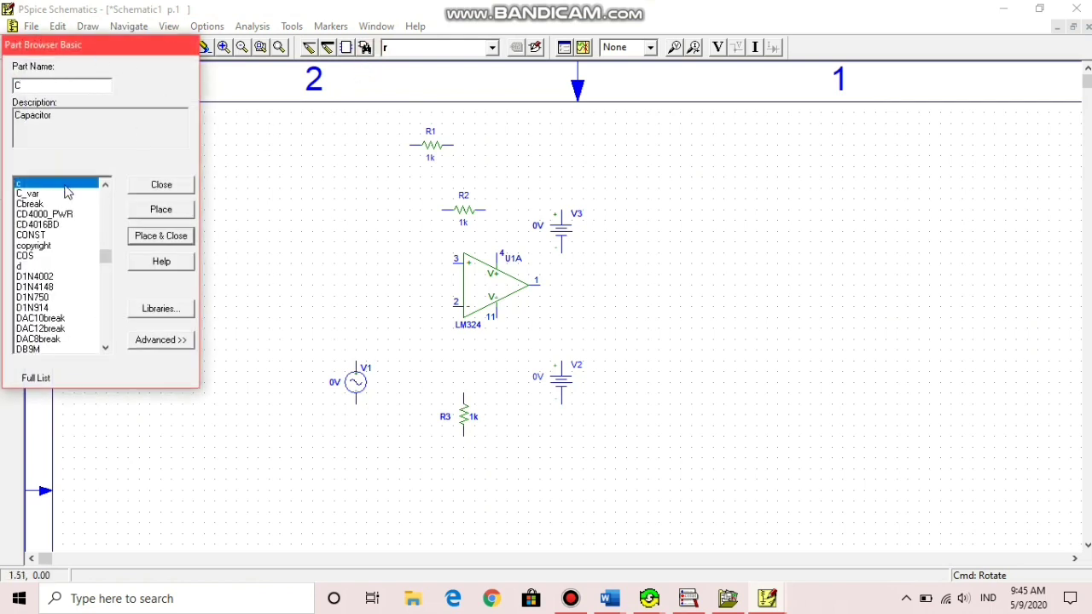
{"action": "left_click", "coordinate": [161, 209]}
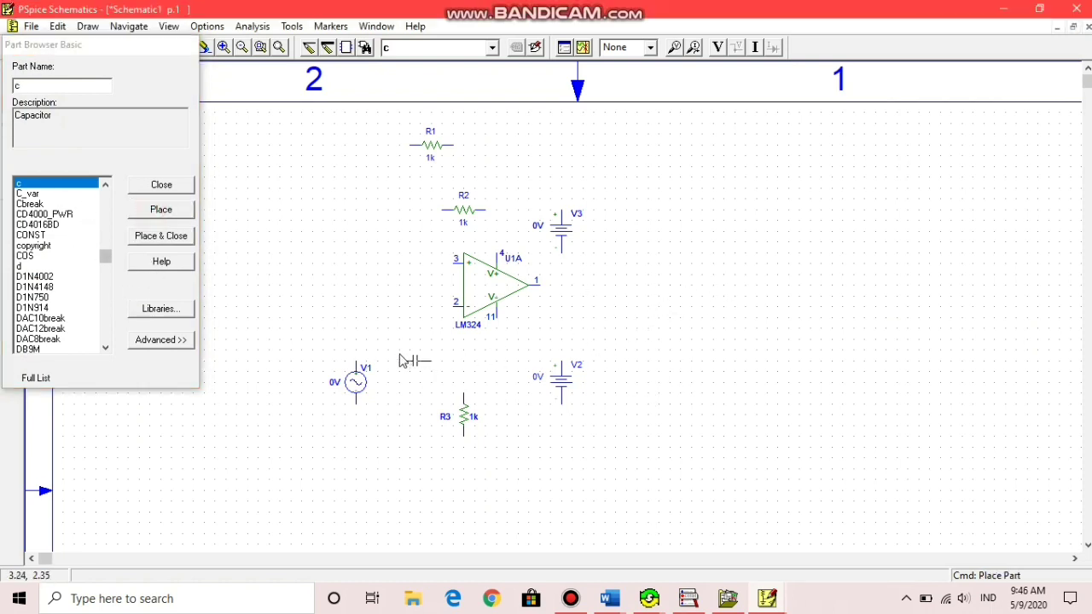
{"action": "left_click", "coordinate": [281, 312]}
{"action": "left_click", "coordinate": [356, 302]}
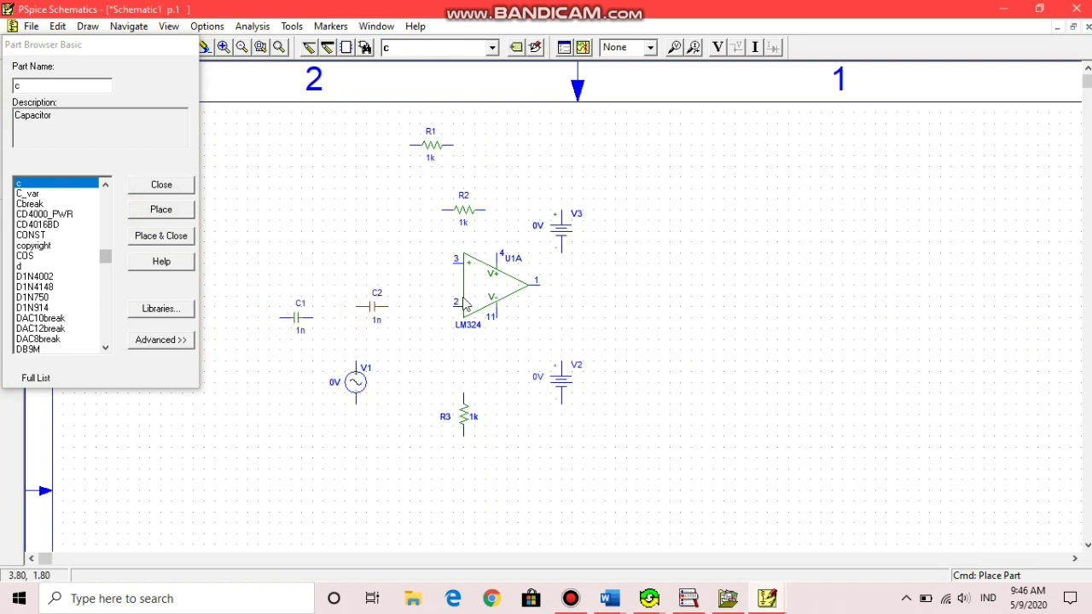
Place a GND_EARTH ground symbol below the AC source.
{"action": "left_click", "coordinate": [75, 85]}
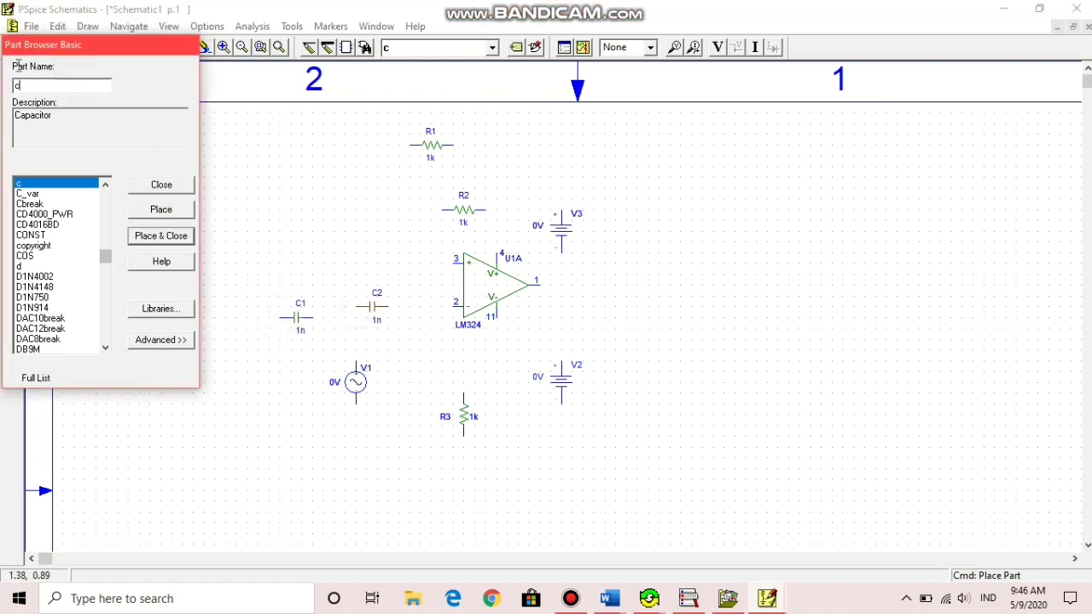
{"action": "left_click_drag", "start_coordinate": [19, 66], "coordinate": [12, 74]}
{"action": "type", "text": "GND"}
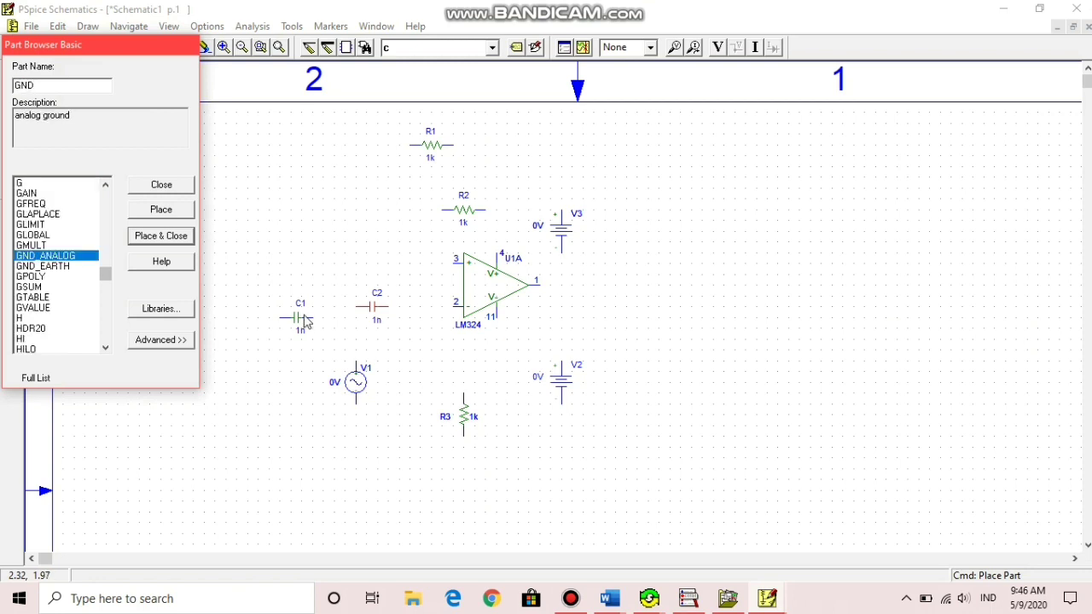
{"action": "left_click", "coordinate": [65, 267]}
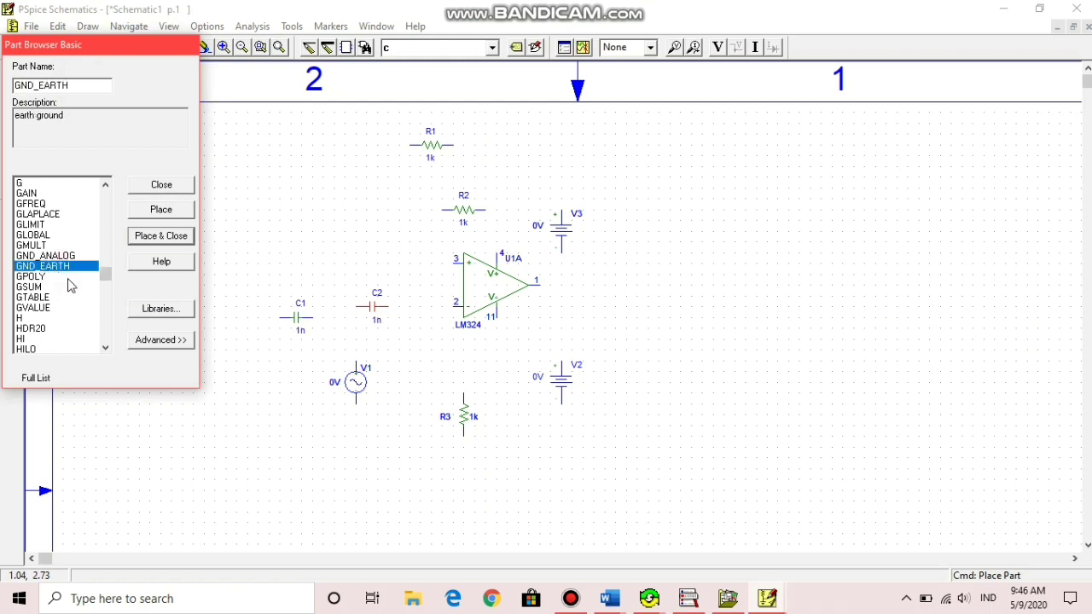
{"action": "left_click", "coordinate": [150, 215]}
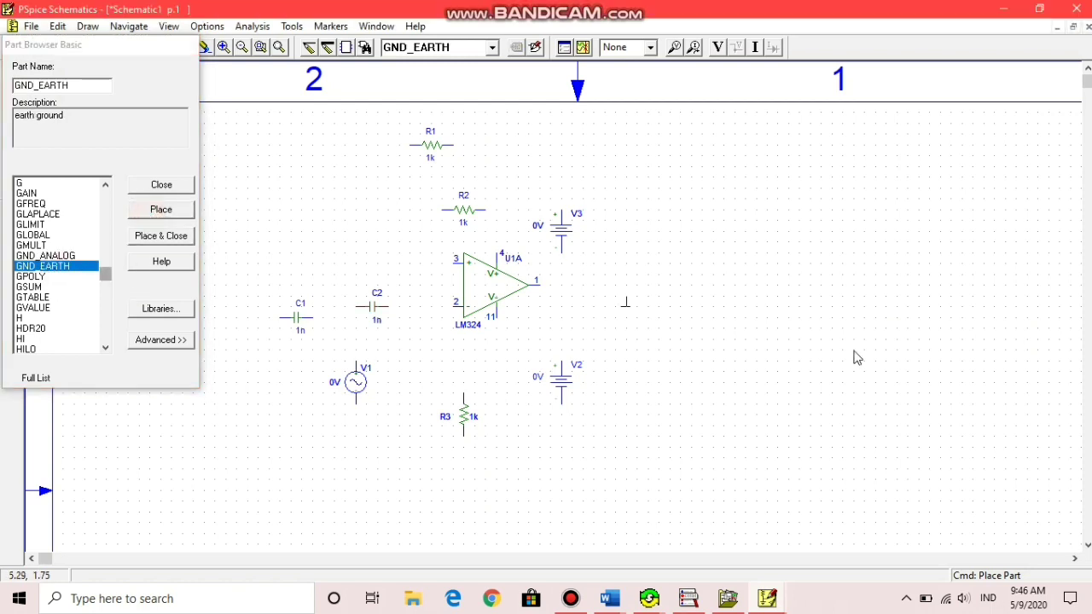
{"action": "left_click", "coordinate": [333, 461]}
{"action": "right_click", "coordinate": [427, 463]}
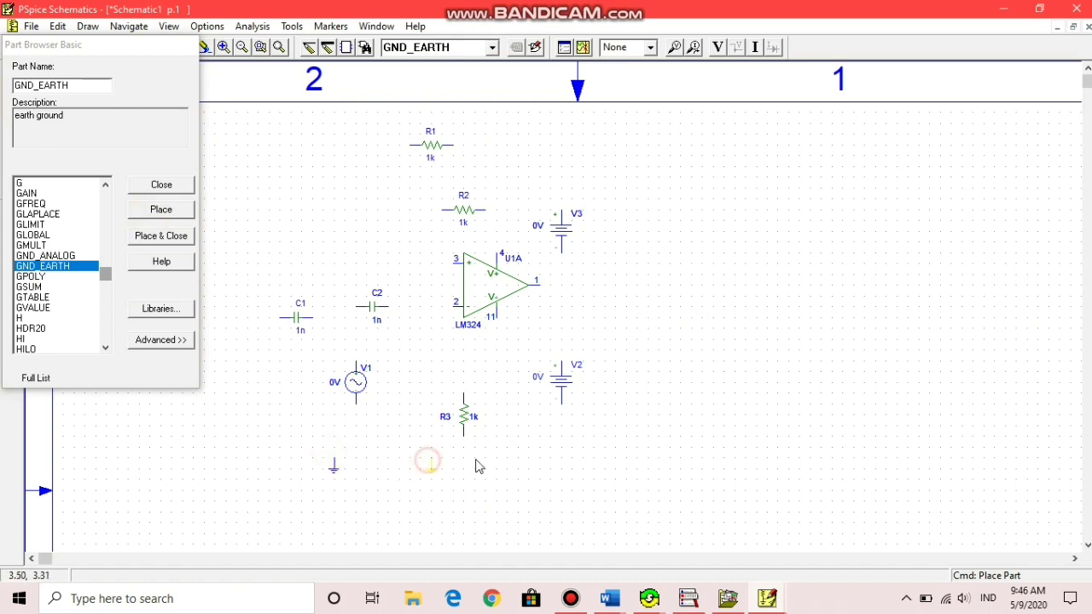
Place two more GND_EARTH symbols, one below the lower DC source and one beside it, and finish placing parts.
{"action": "left_click", "coordinate": [581, 469]}
{"action": "left_click", "coordinate": [653, 446]}
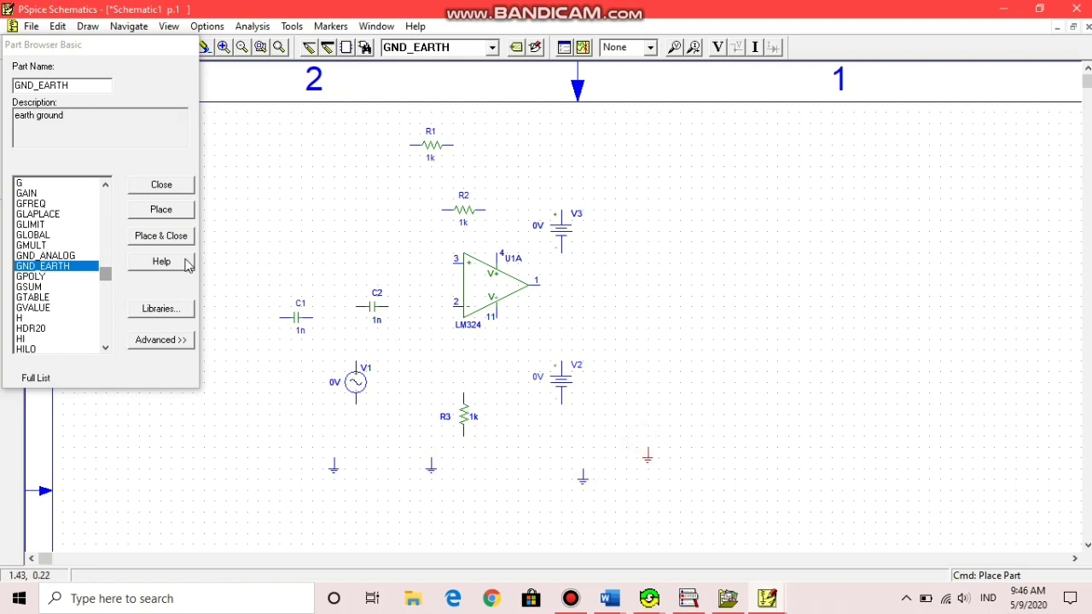
{"action": "left_click", "coordinate": [175, 183]}
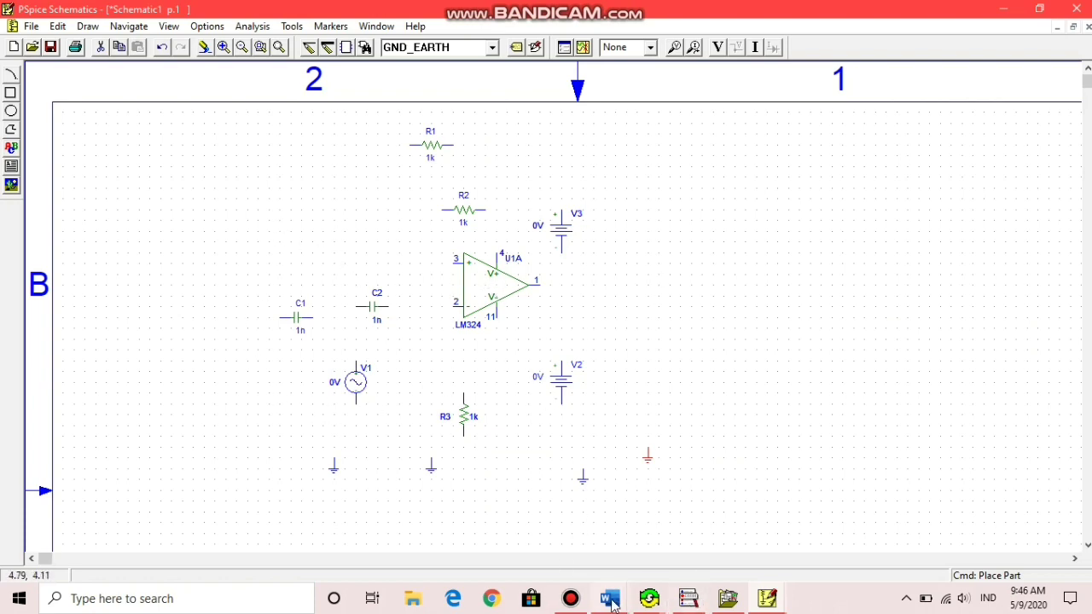
Check the reference HPF circuit in the Word instruction document, then close the empty PSpice Schematics window and return to the circuit.
{"action": "mouse_move", "coordinate": [611, 603]}
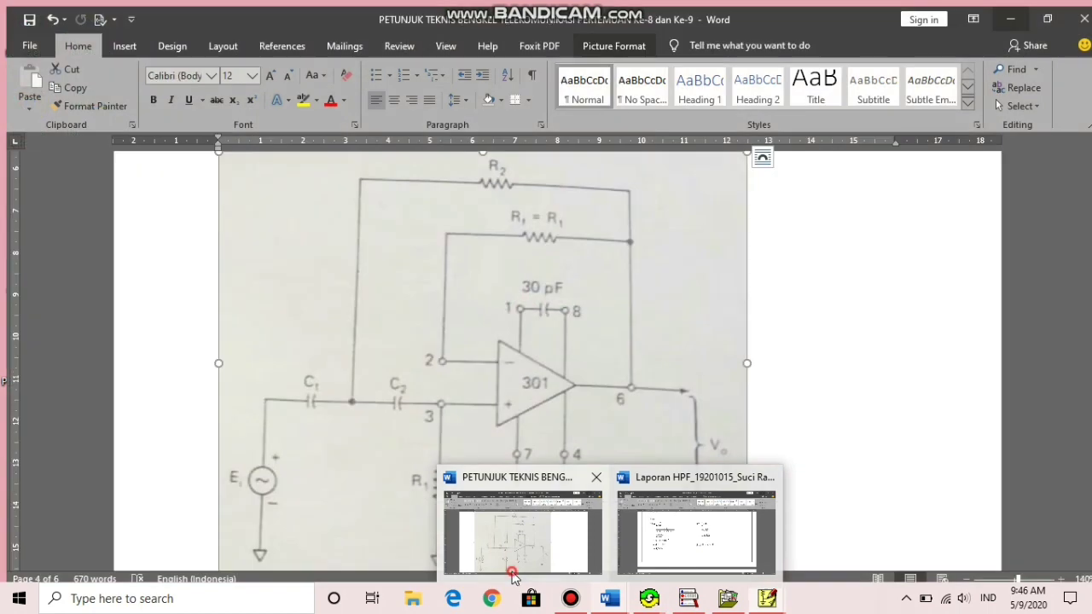
{"action": "left_click", "coordinate": [513, 577]}
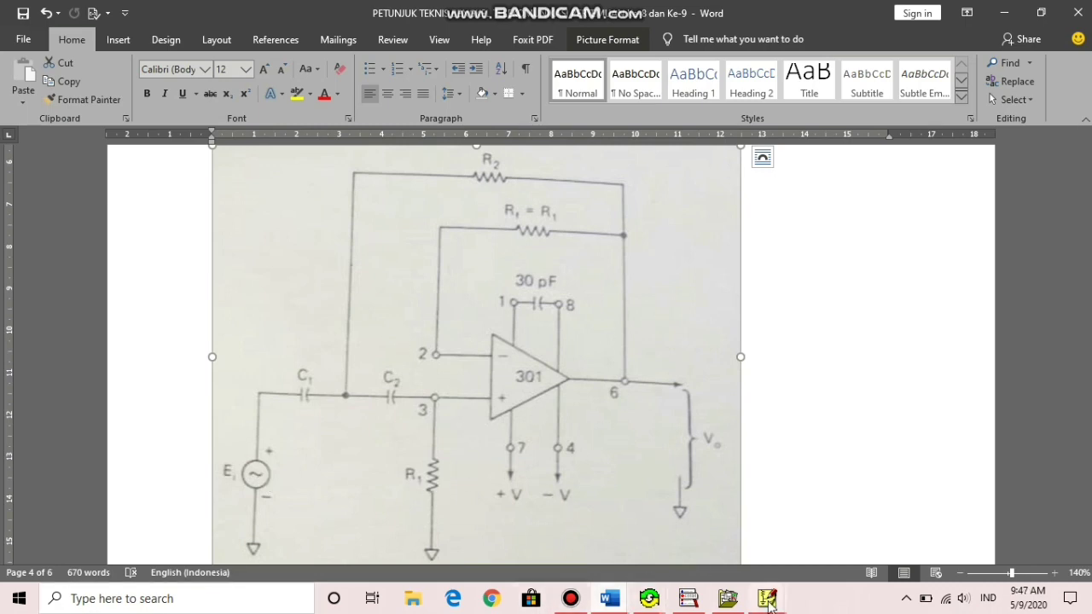
{"action": "mouse_move", "coordinate": [768, 603]}
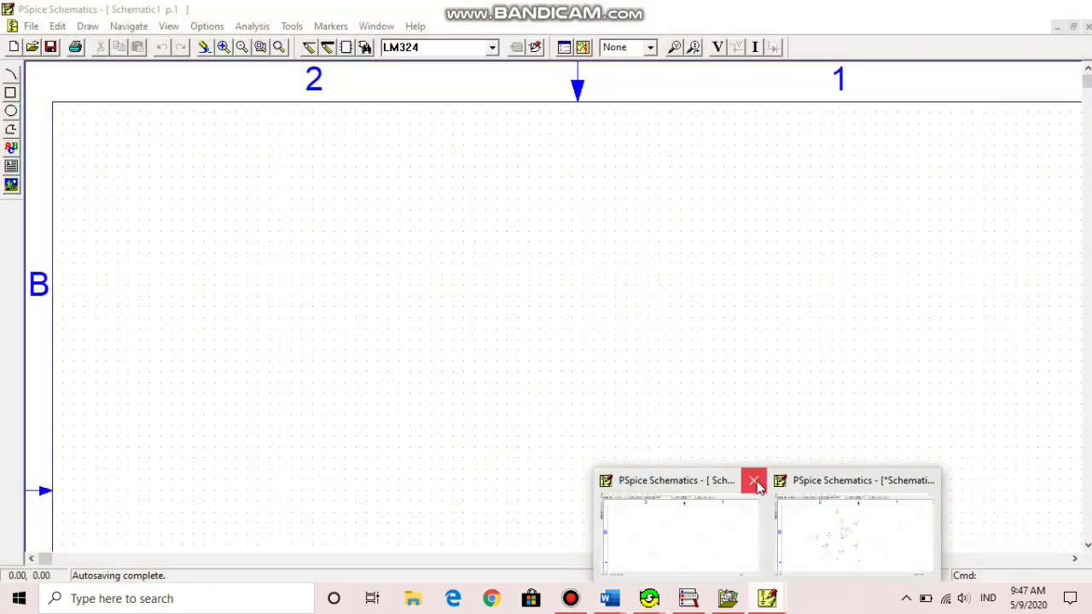
{"action": "left_click", "coordinate": [755, 480]}
{"action": "left_click", "coordinate": [792, 517]}
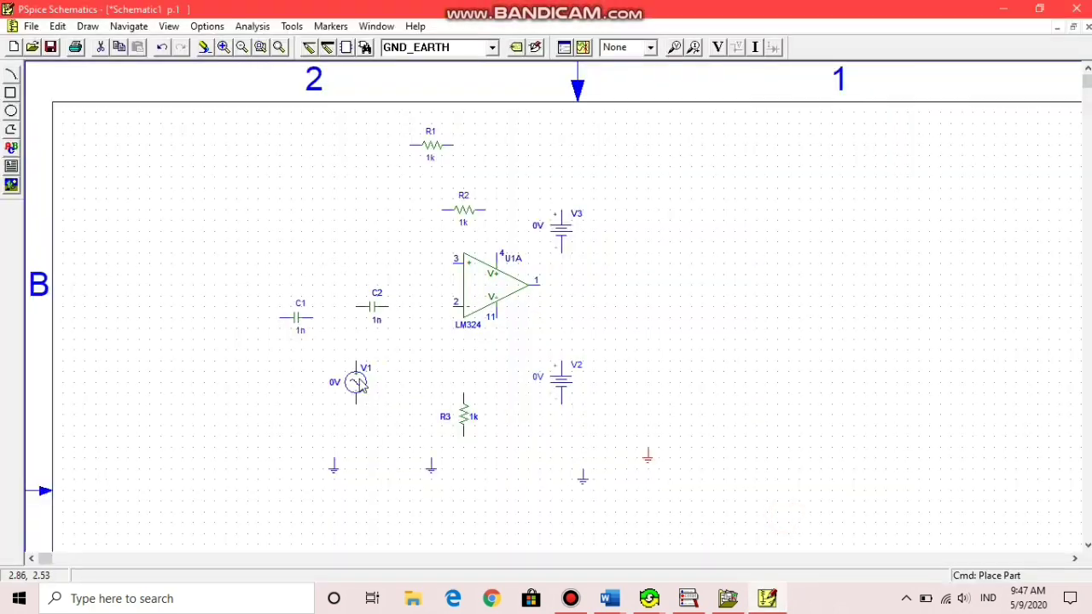
Move AC source V1 and resistor R3 with their ground symbols down and to the left of the op-amp.
{"action": "left_click_drag", "start_coordinate": [360, 384], "coordinate": [317, 395]}
{"action": "left_click", "coordinate": [334, 468]}
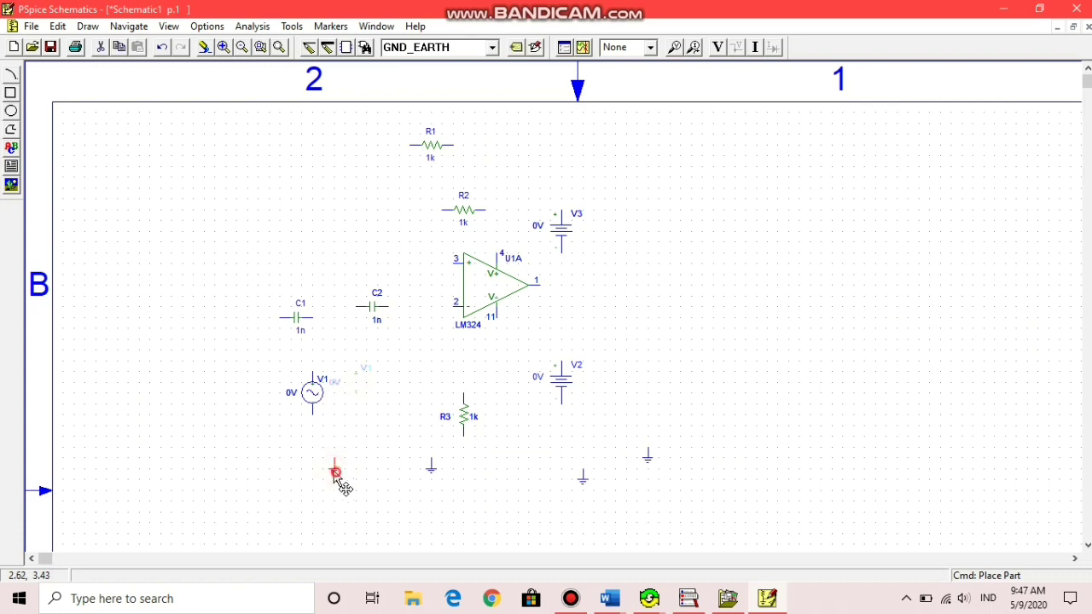
{"action": "left_click_drag", "start_coordinate": [334, 472], "coordinate": [313, 433]}
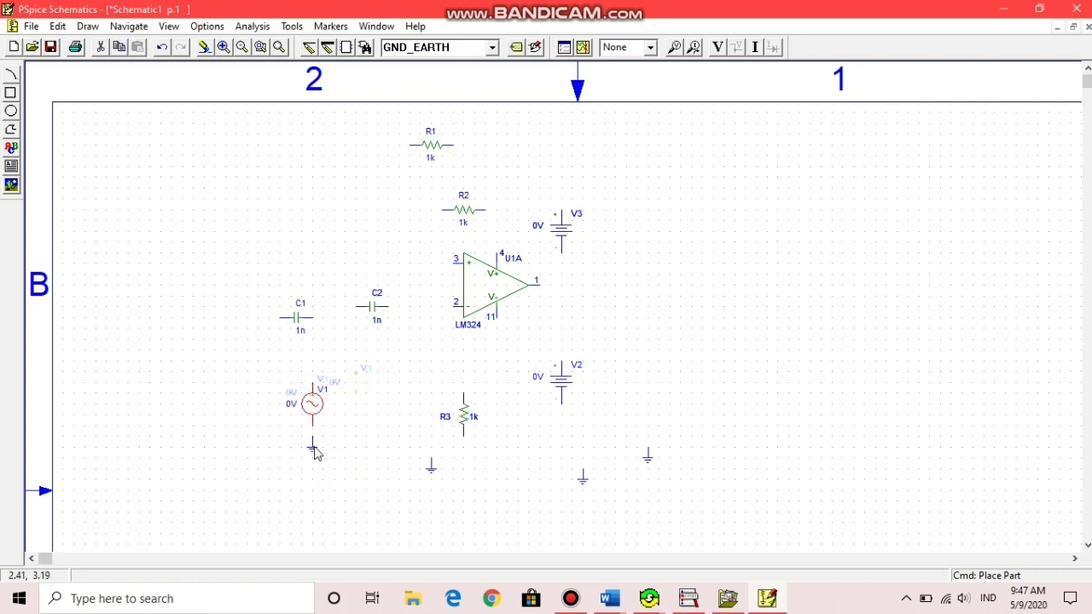
{"action": "left_click", "coordinate": [313, 447]}
{"action": "left_click_drag", "start_coordinate": [313, 447], "coordinate": [302, 500]}
{"action": "left_click_drag", "start_coordinate": [312, 407], "coordinate": [300, 461]}
{"action": "left_click_drag", "start_coordinate": [459, 433], "coordinate": [399, 506]}
Move the op-amp and DC source V2 lower, and line up capacitors C1 and C2 level with op-amp pin 2.
{"action": "left_click_drag", "start_coordinate": [499, 289], "coordinate": [494, 391]}
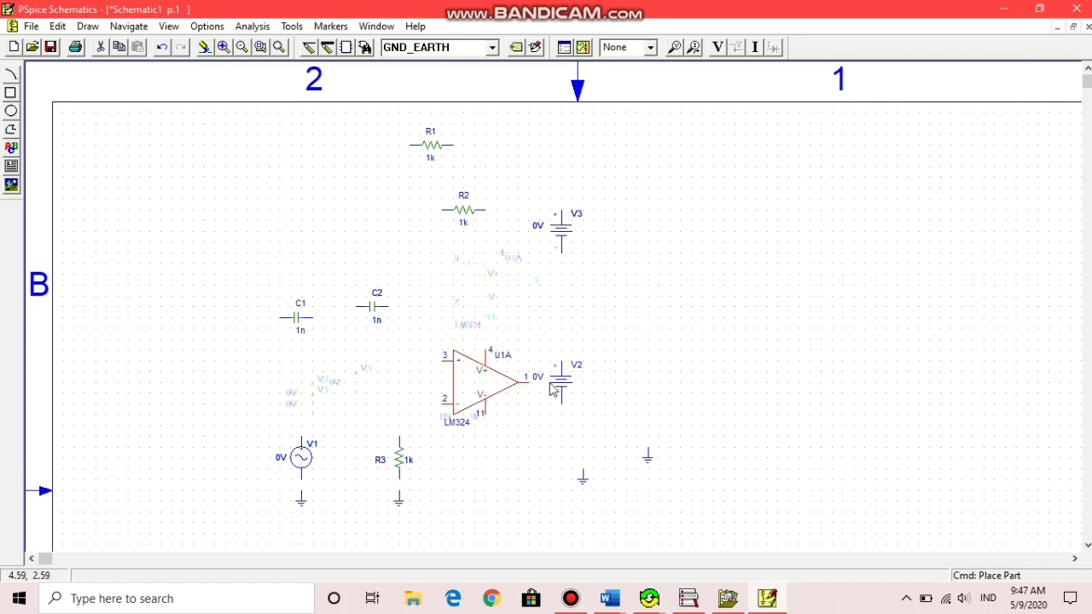
{"action": "left_click", "coordinate": [565, 381]}
{"action": "left_click_drag", "start_coordinate": [573, 389], "coordinate": [586, 439]}
{"action": "left_click_drag", "start_coordinate": [374, 316], "coordinate": [405, 417]}
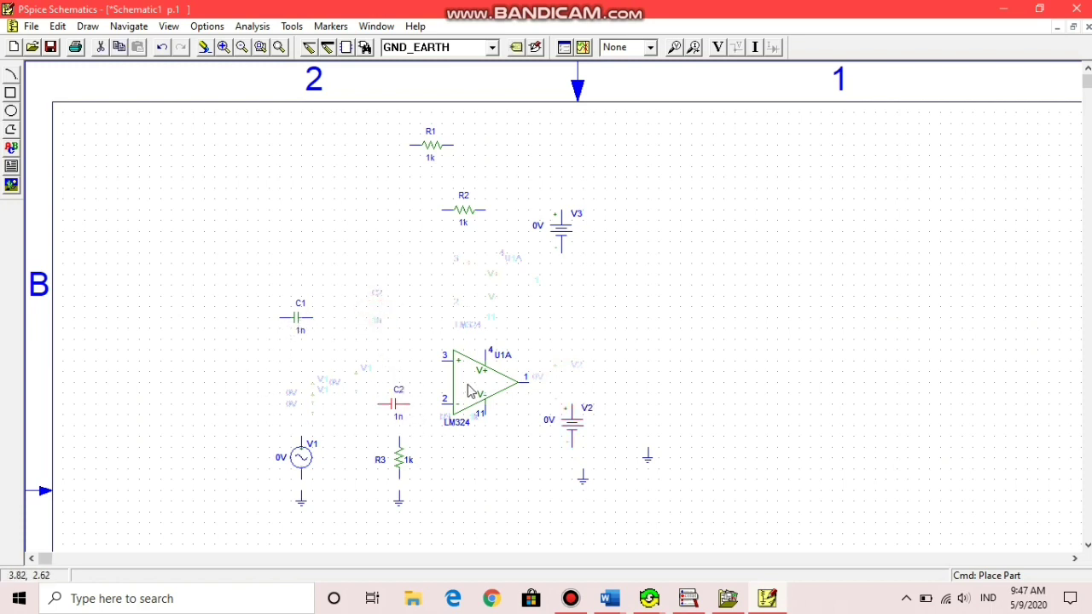
{"action": "left_click_drag", "start_coordinate": [468, 393], "coordinate": [480, 350]}
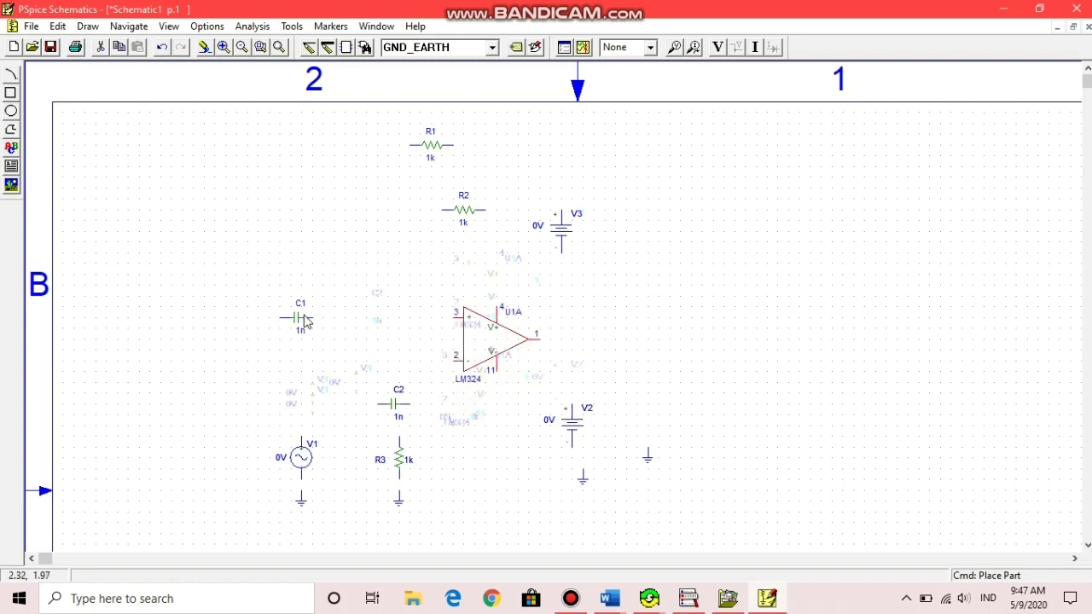
{"action": "left_click_drag", "start_coordinate": [305, 321], "coordinate": [312, 364]}
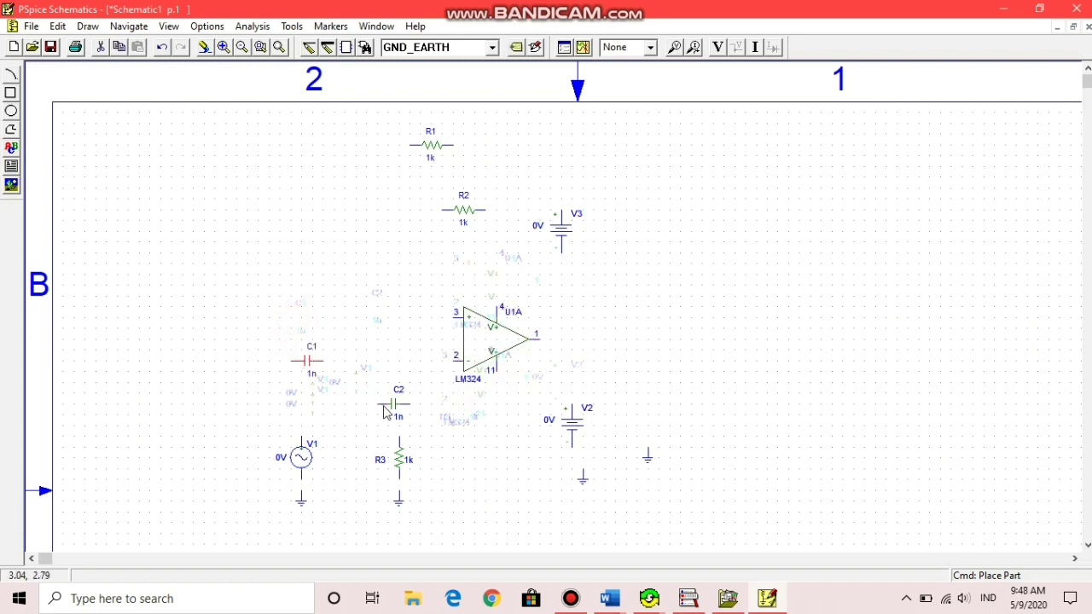
{"action": "left_click_drag", "start_coordinate": [395, 406], "coordinate": [396, 363]}
Move V1 with its ground to the lower left of C1, and R3 with its ground below the gap between C1 and C2.
{"action": "left_click_drag", "start_coordinate": [320, 468], "coordinate": [226, 453]}
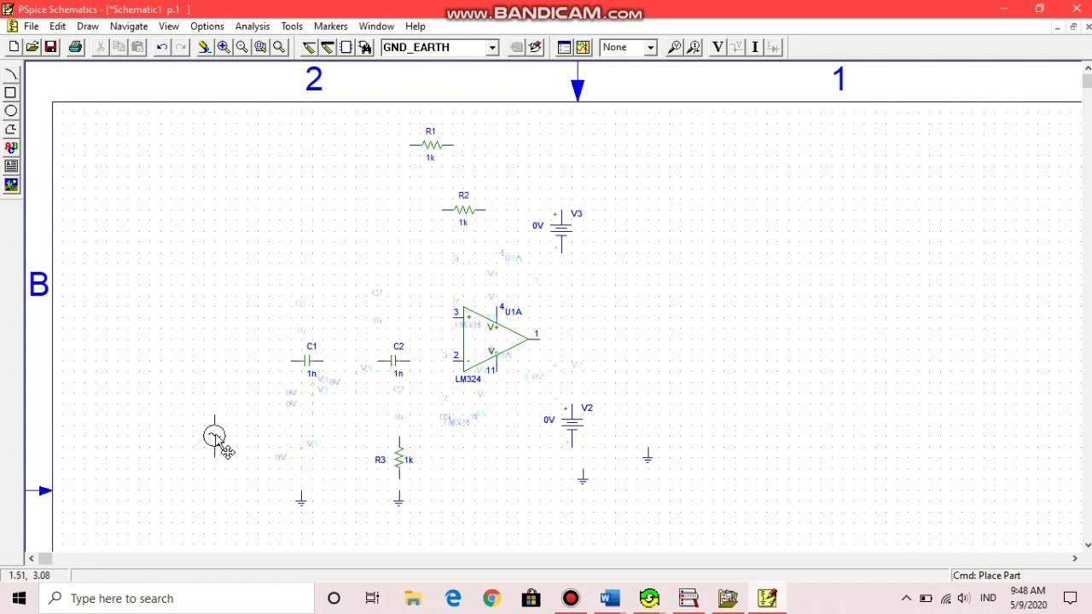
{"action": "left_click_drag", "start_coordinate": [303, 501], "coordinate": [219, 487]}
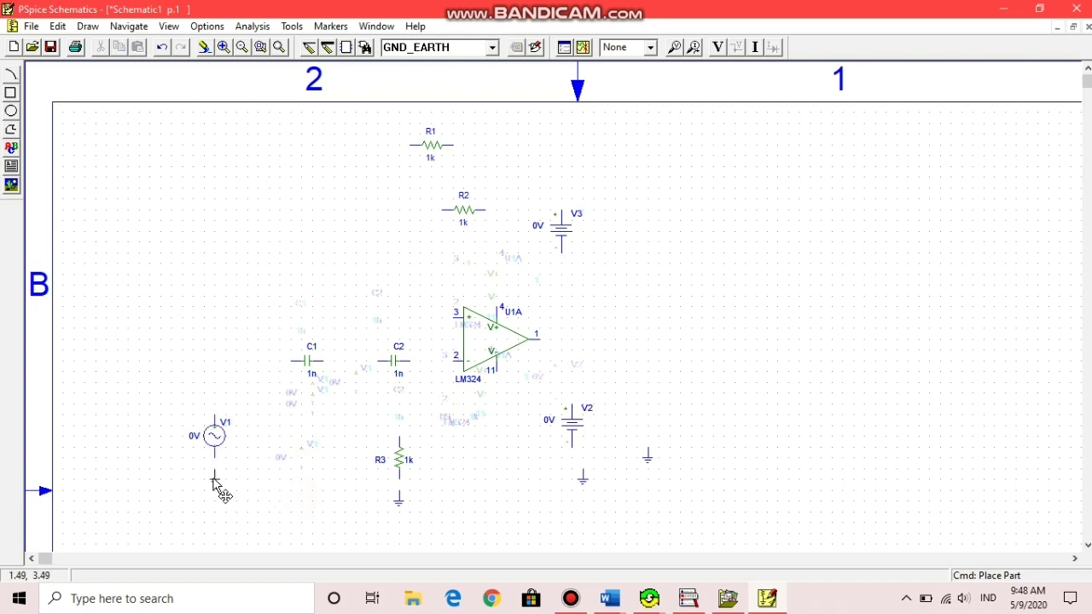
{"action": "left_click", "coordinate": [400, 461]}
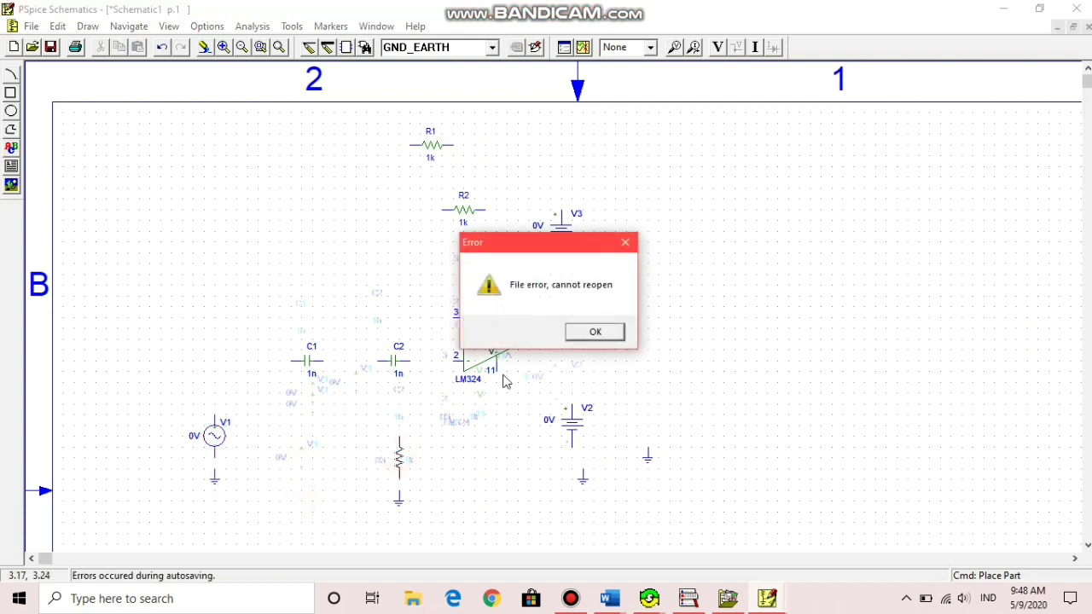
{"action": "left_click", "coordinate": [625, 242]}
{"action": "left_click_drag", "start_coordinate": [400, 452], "coordinate": [359, 444]}
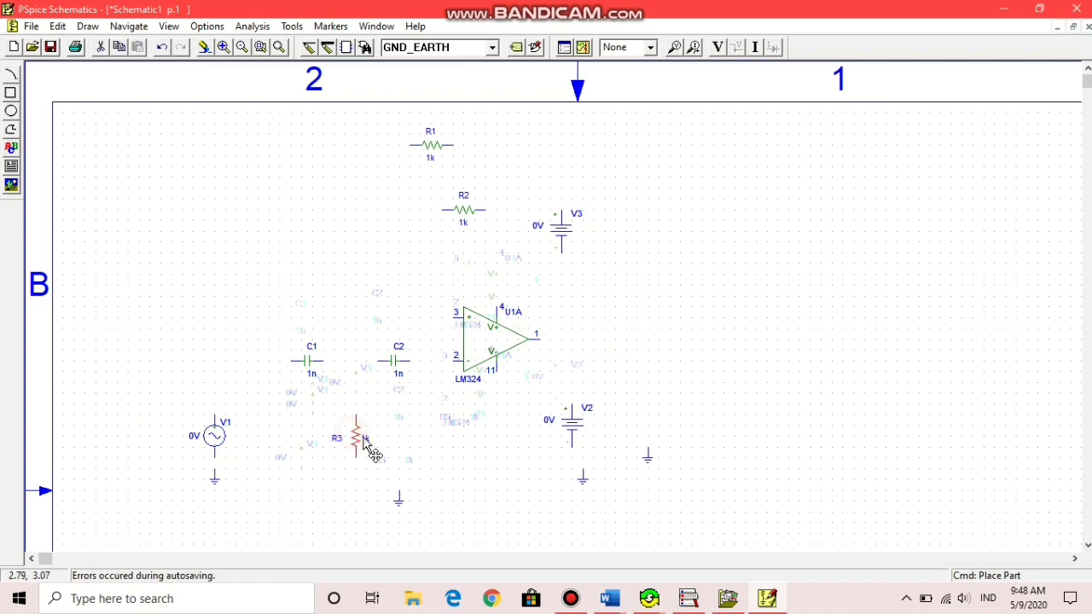
{"action": "left_click", "coordinate": [399, 498]}
{"action": "left_click", "coordinate": [381, 469]}
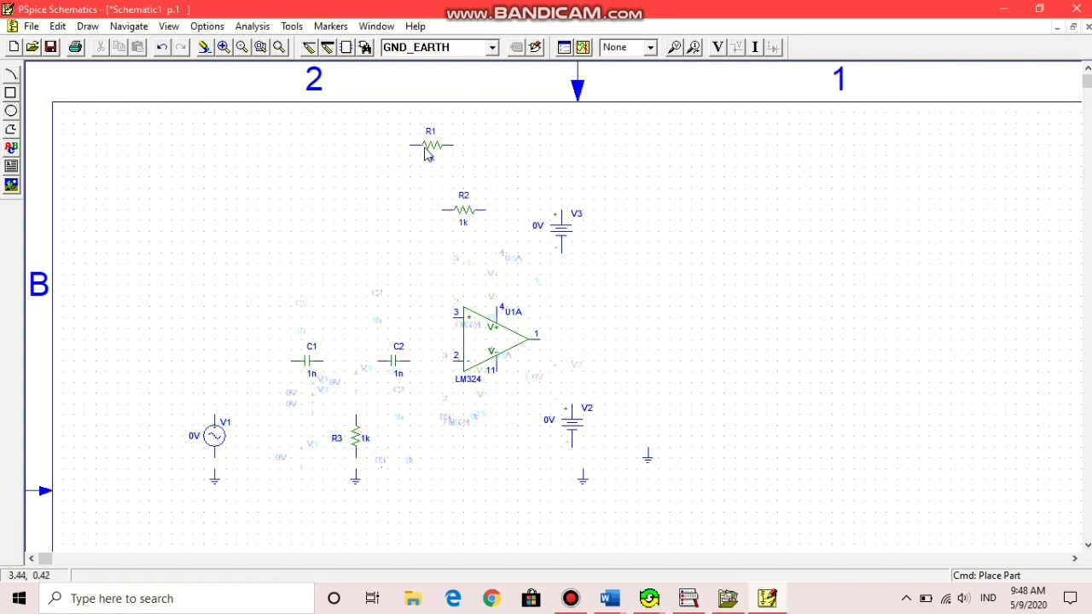
Reposition DC source V3 to the upper right of the op-amp, roughly above V2.
{"action": "left_click", "coordinate": [466, 214]}
{"action": "left_click", "coordinate": [577, 285]}
{"action": "left_click", "coordinate": [223, 48]}
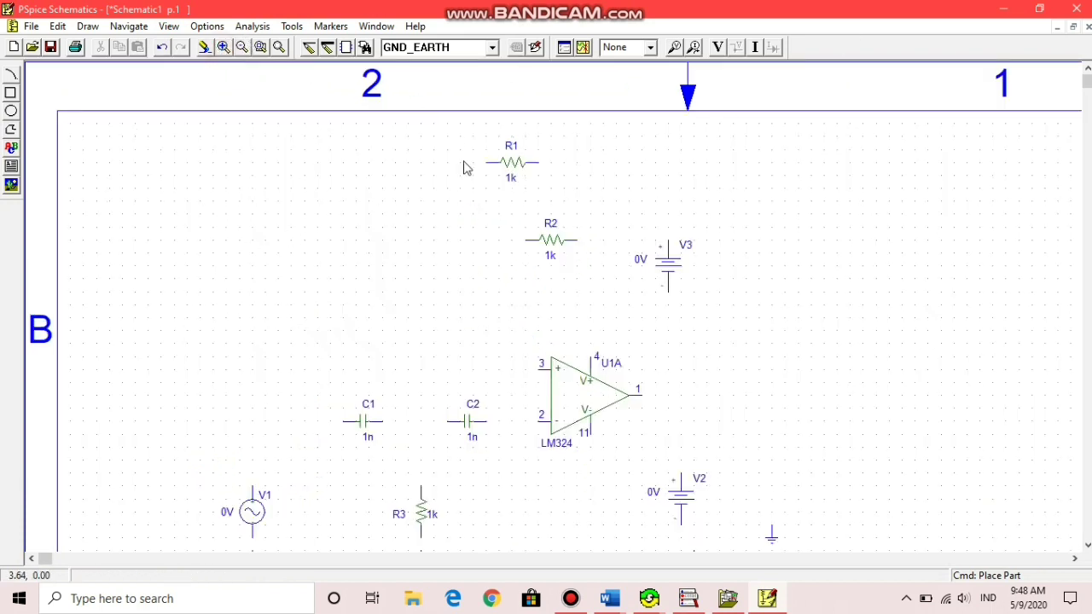
{"action": "left_click", "coordinate": [243, 47]}
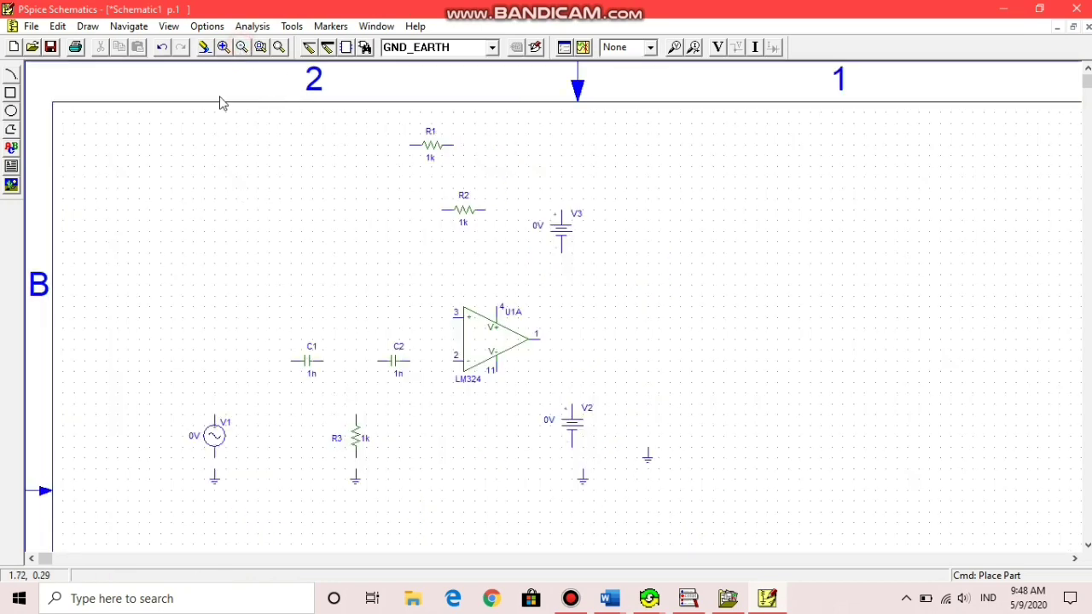
{"action": "left_click", "coordinate": [226, 49]}
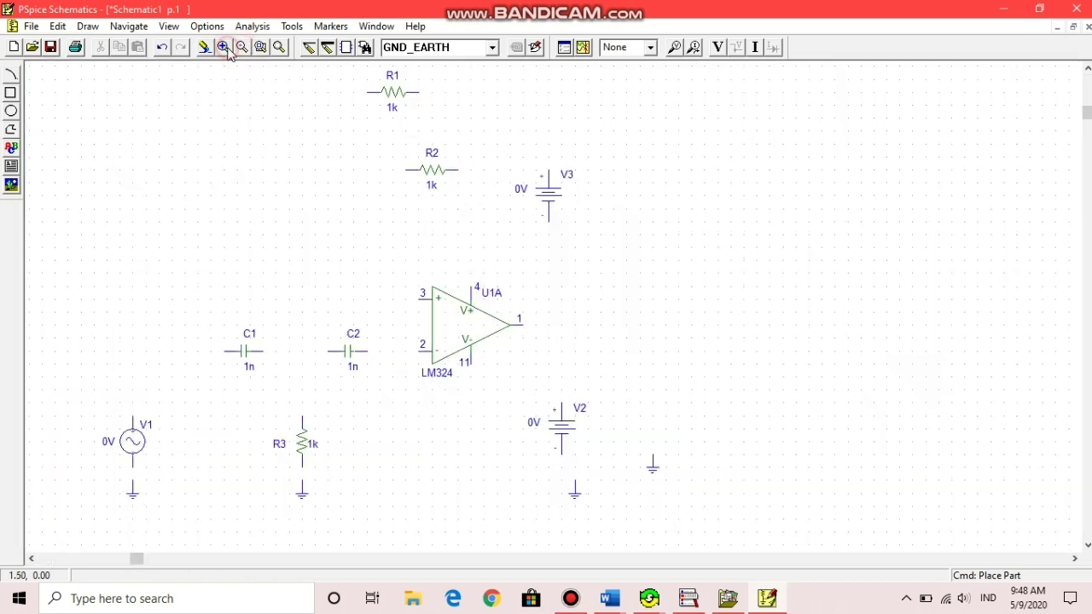
{"action": "left_click", "coordinate": [552, 187]}
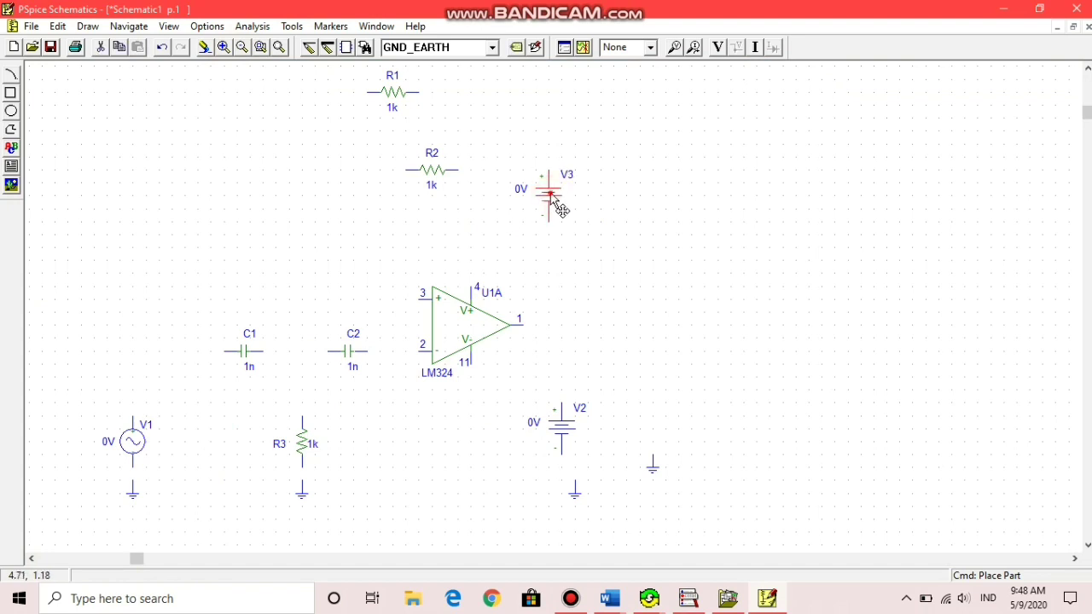
{"action": "mouse_move", "coordinate": [551, 199]}
{"action": "left_mouse_down"}
{"action": "mouse_move", "coordinate": [668, 194]}
{"action": "mouse_move", "coordinate": [566, 208]}
{"action": "mouse_move", "coordinate": [631, 196]}
{"action": "mouse_move", "coordinate": [678, 218]}
{"action": "left_mouse_up"}
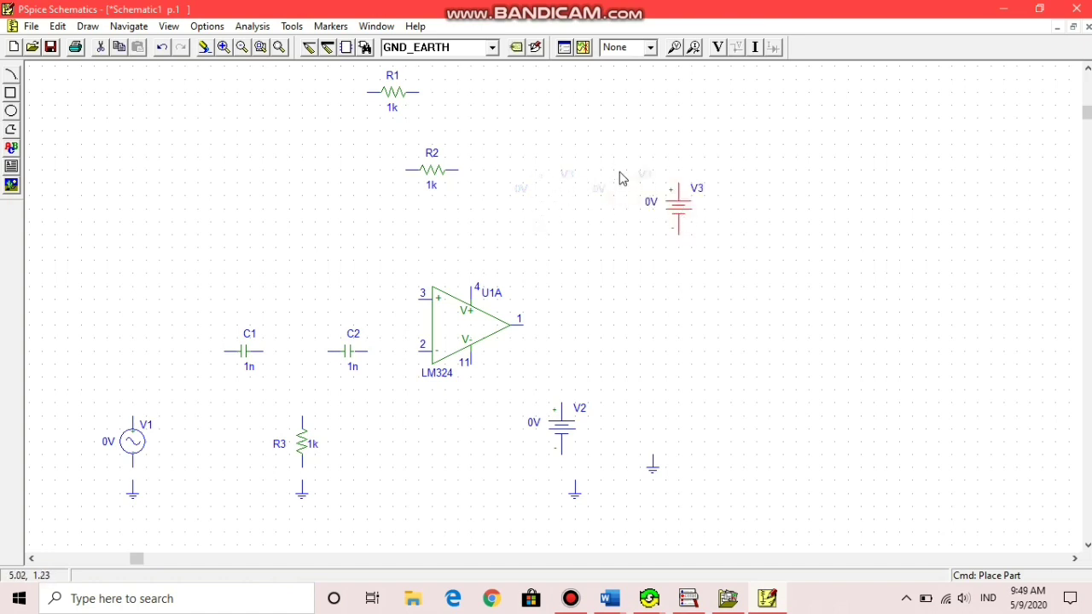
{"action": "left_click", "coordinate": [223, 47]}
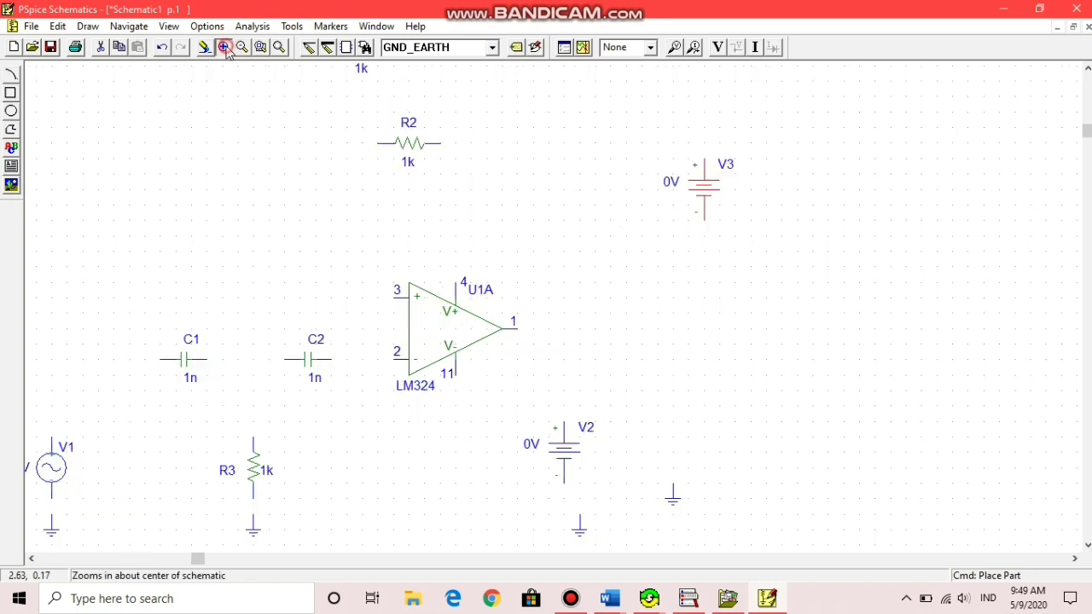
{"action": "left_click", "coordinate": [223, 47]}
{"action": "left_click_drag", "start_coordinate": [751, 175], "coordinate": [580, 227]}
{"action": "left_click", "coordinate": [597, 243]}
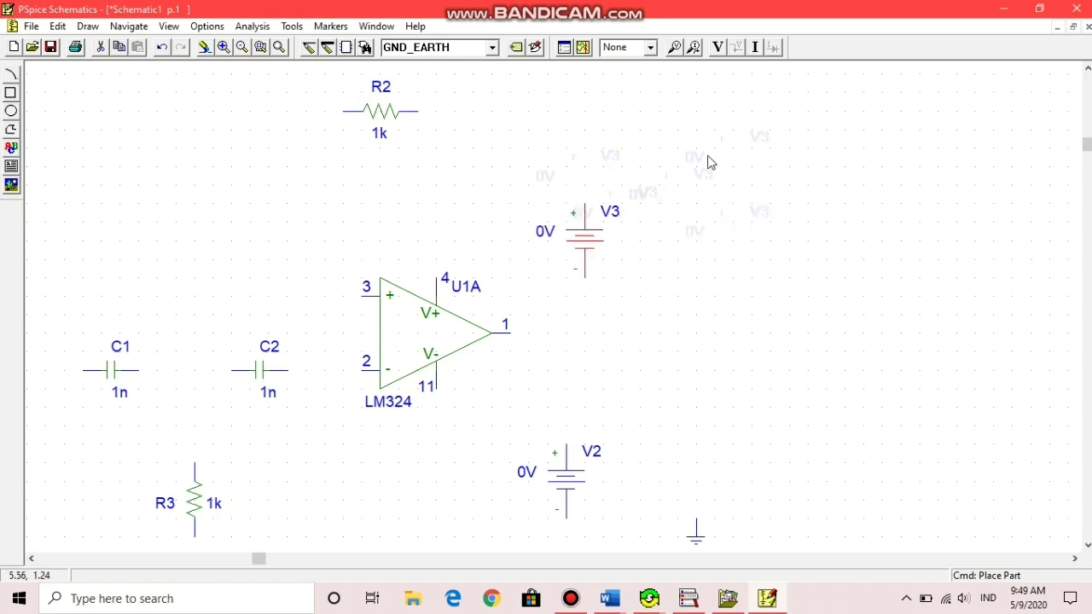
{"action": "left_click", "coordinate": [242, 47]}
{"action": "left_click", "coordinate": [224, 47]}
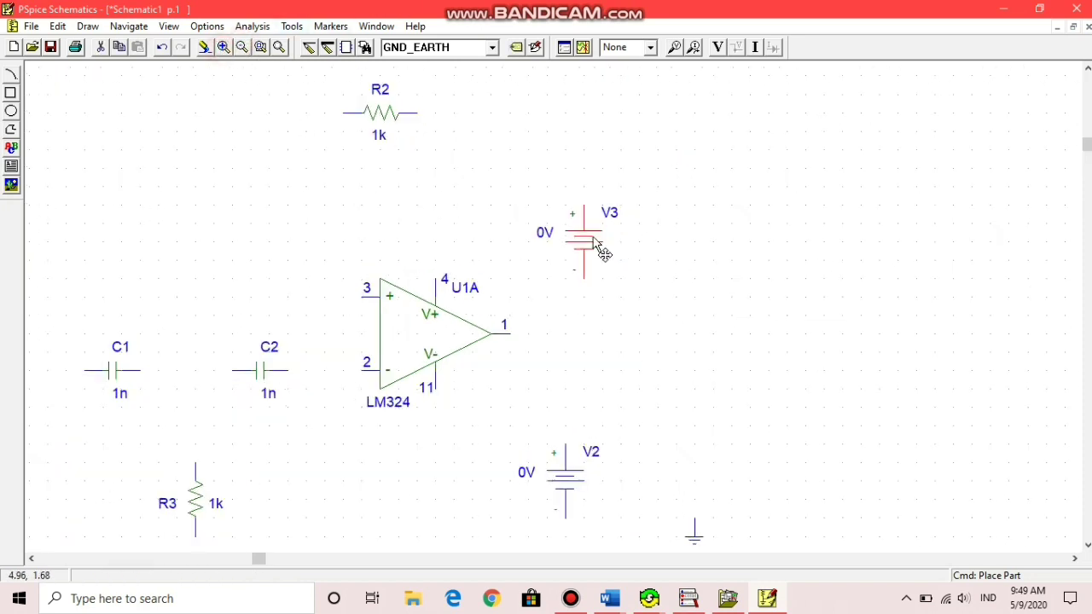
{"action": "left_click", "coordinate": [243, 49]}
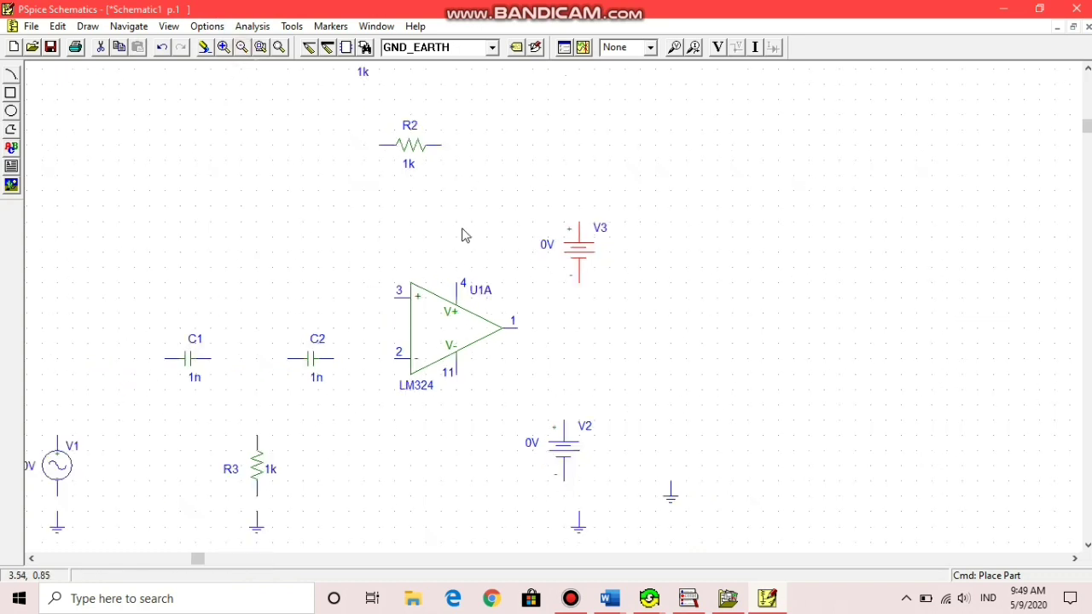
Select the LM324 op-amp and compare its input pin orientation with the reference circuit in the Word document.
{"action": "left_click", "coordinate": [32, 559]}
{"action": "left_click", "coordinate": [32, 558]}
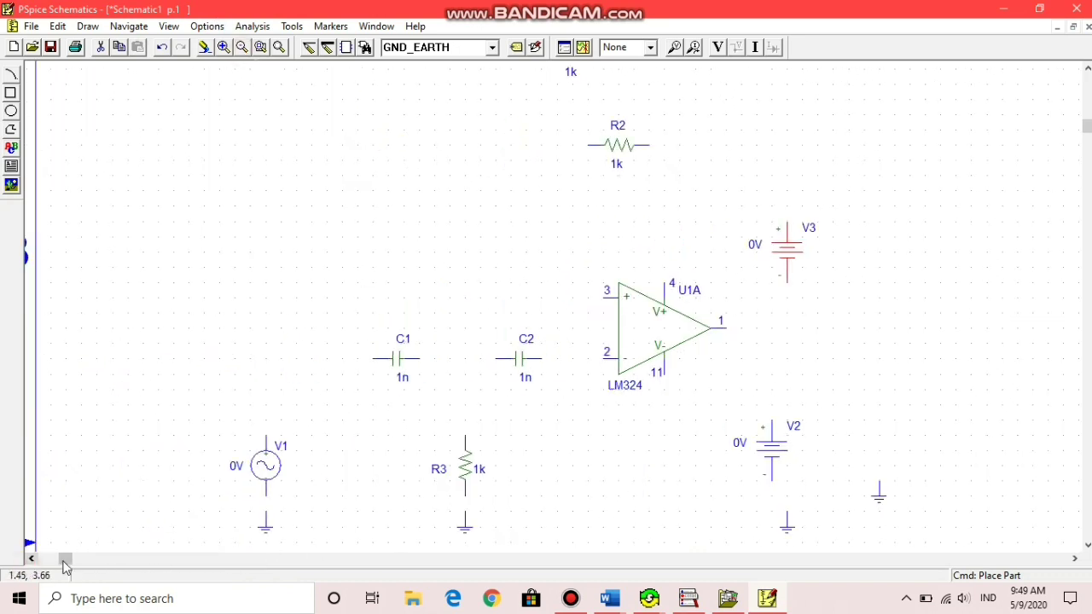
{"action": "left_click", "coordinate": [664, 328]}
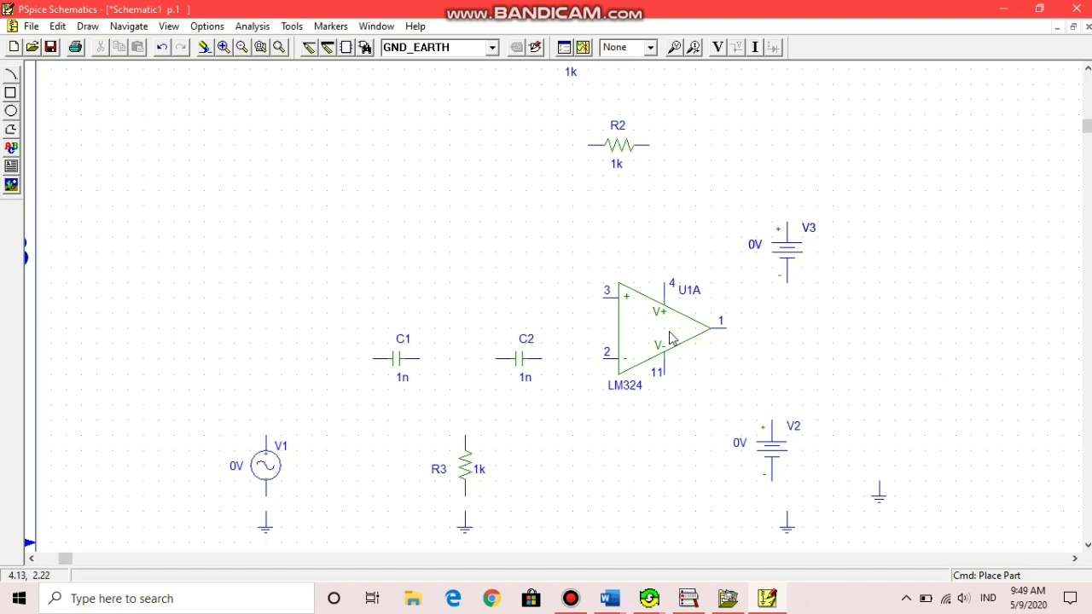
{"action": "left_click", "coordinate": [608, 598]}
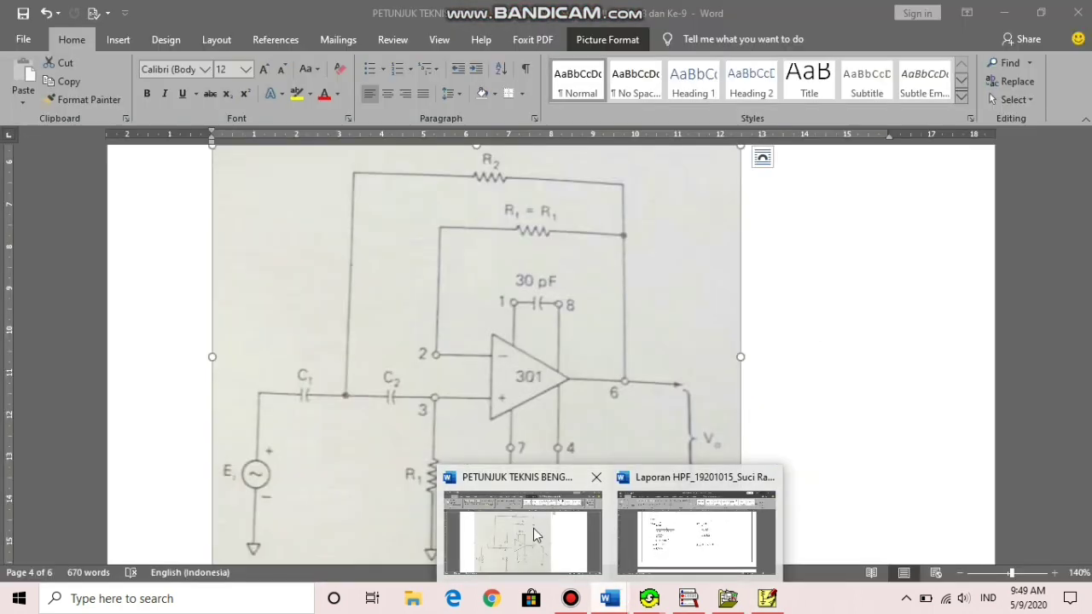
{"action": "left_click", "coordinate": [533, 528]}
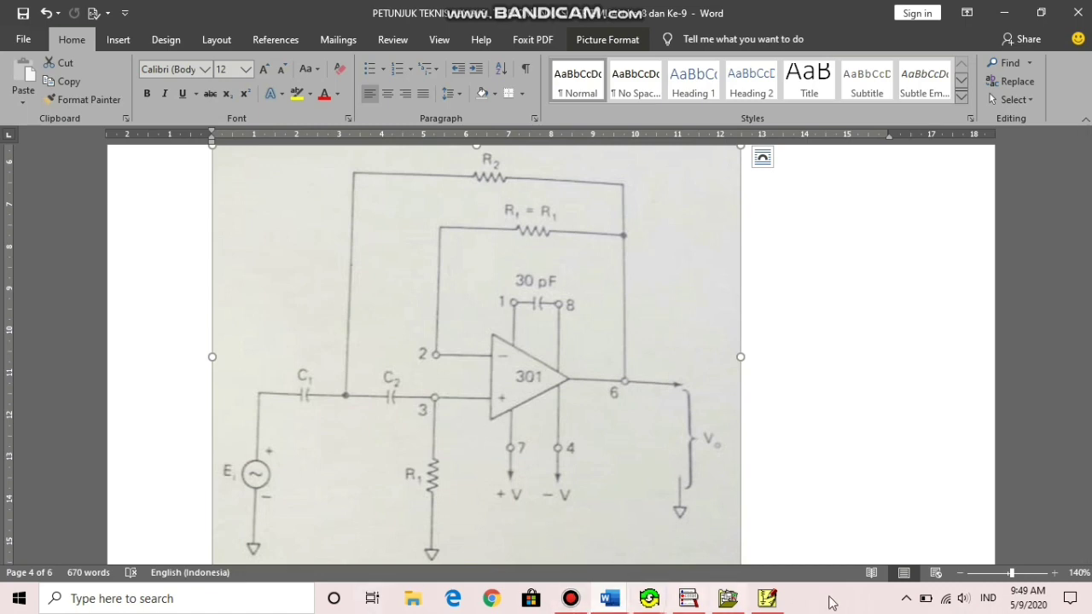
{"action": "left_click", "coordinate": [778, 602]}
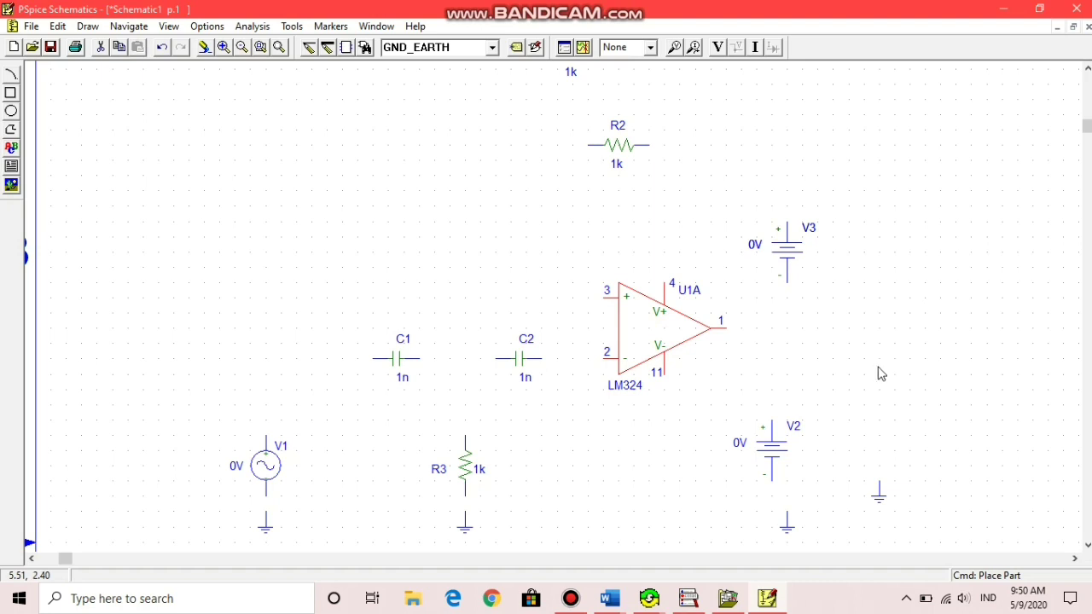
Rotate and flip the LM324 so inverting pin 2 sits above non-inverting pin 3 and the output faces right.
{"action": "key", "text": "ctrl+f"}
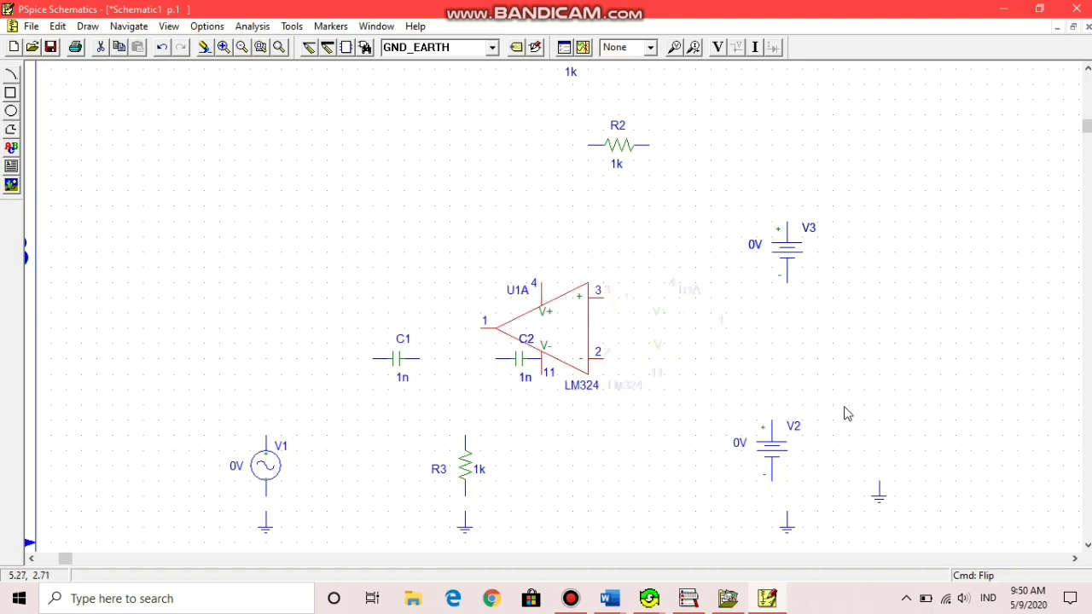
{"action": "key", "text": "ctrl+f"}
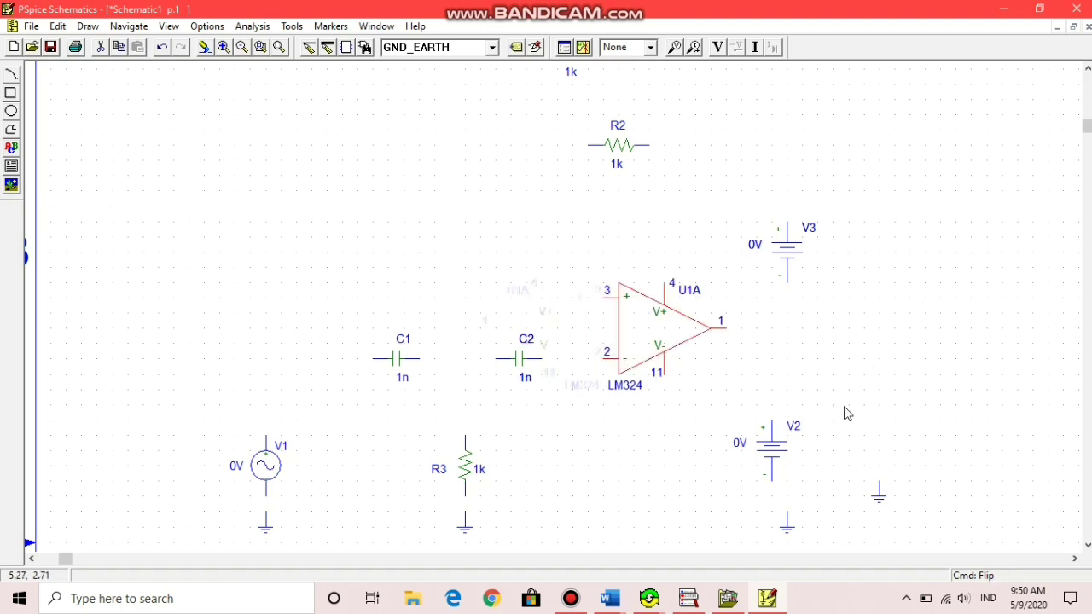
{"action": "key", "text": "ctrl+f"}
{"action": "key", "text": "ctrl+f"}
{"action": "key", "text": "ctrl+r"}
{"action": "key", "text": "ctrl+r"}
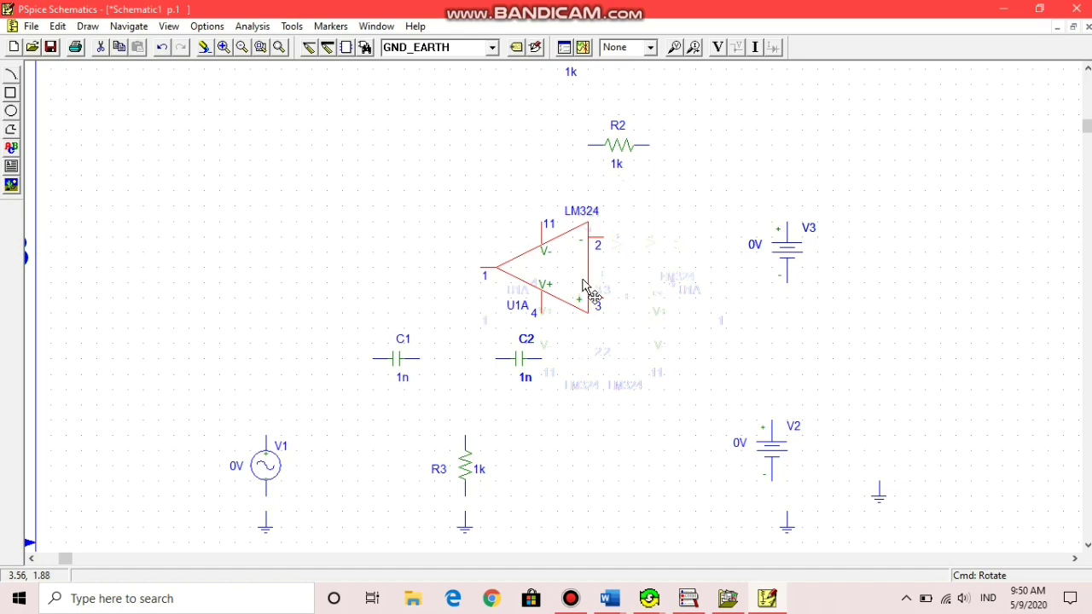
{"action": "key", "text": "ctrl+f"}
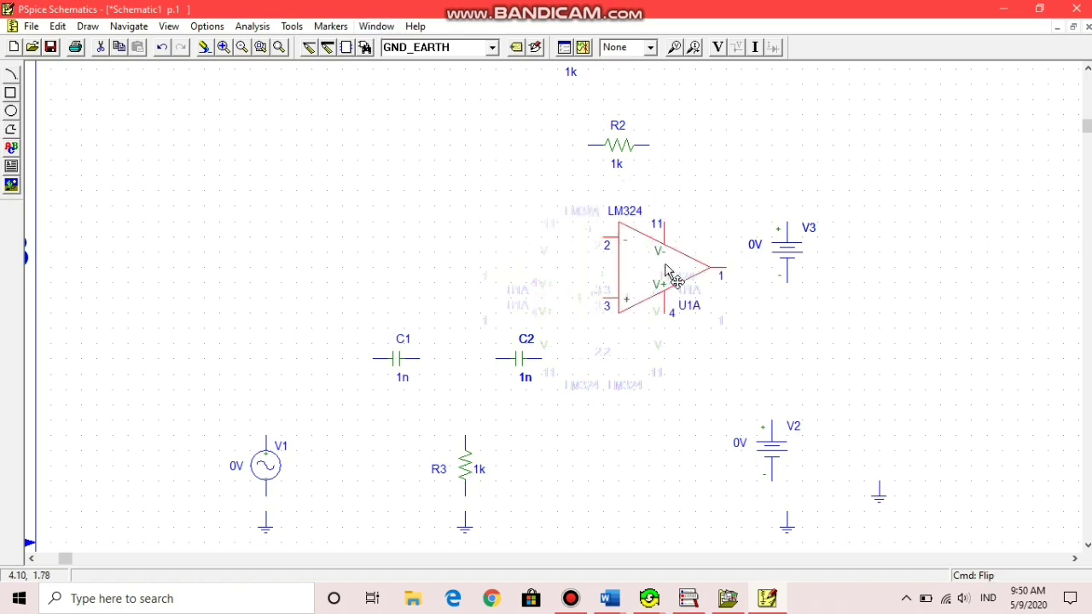
Lower the LM324 so pin 3 lines up with C2, and move R1 and R2 down and left, closer above the op-amp.
{"action": "left_click_drag", "start_coordinate": [670, 272], "coordinate": [671, 332]}
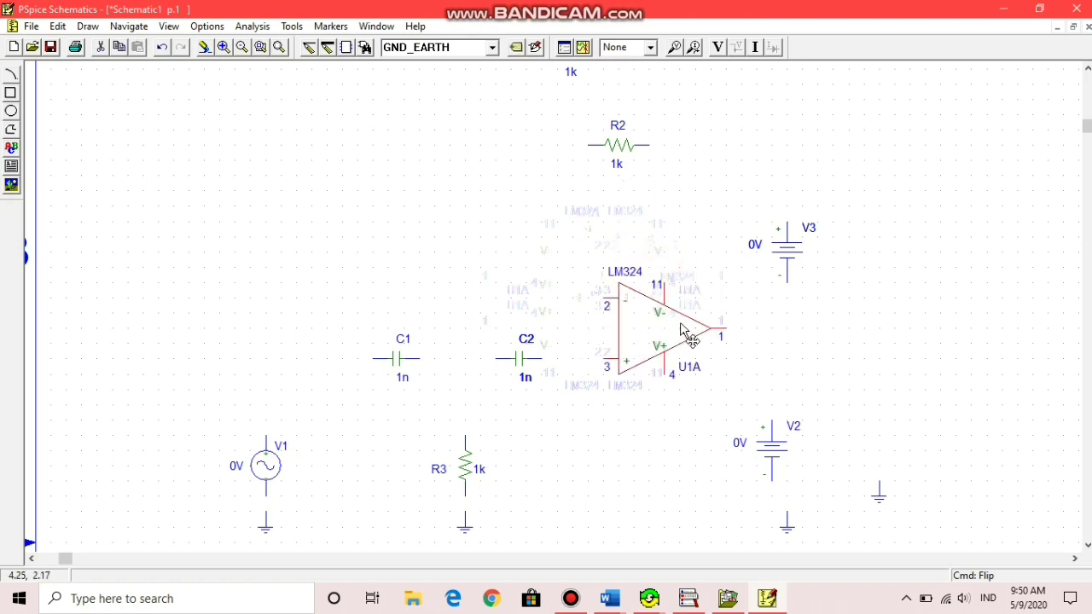
{"action": "left_click", "coordinate": [780, 329]}
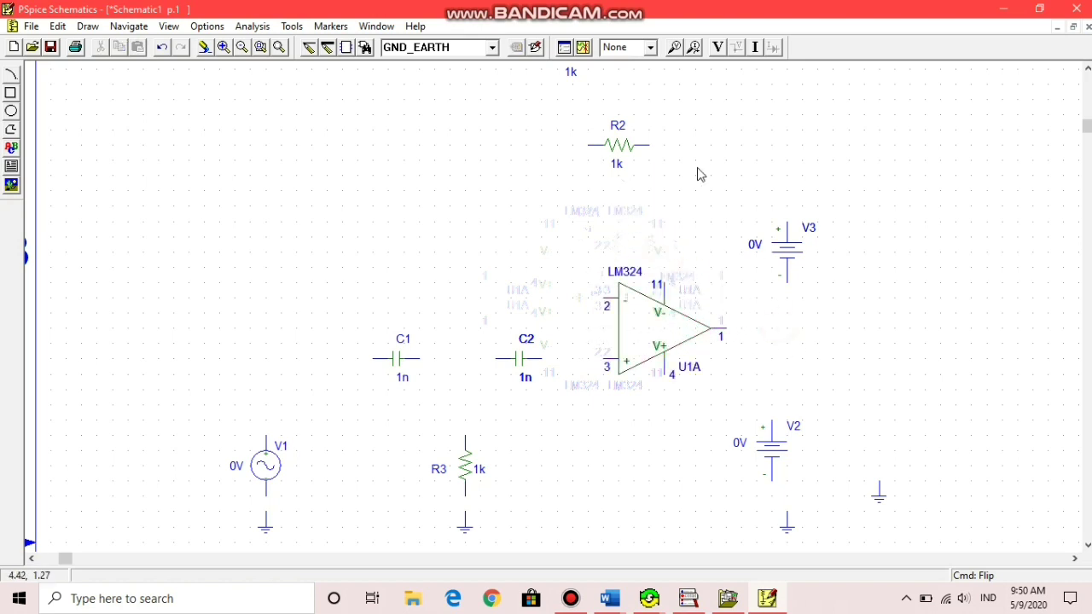
{"action": "left_click", "coordinate": [568, 74]}
{"action": "left_click", "coordinate": [1088, 70]}
{"action": "left_click_drag", "start_coordinate": [577, 107], "coordinate": [548, 190]}
{"action": "left_click_drag", "start_coordinate": [627, 186], "coordinate": [596, 248]}
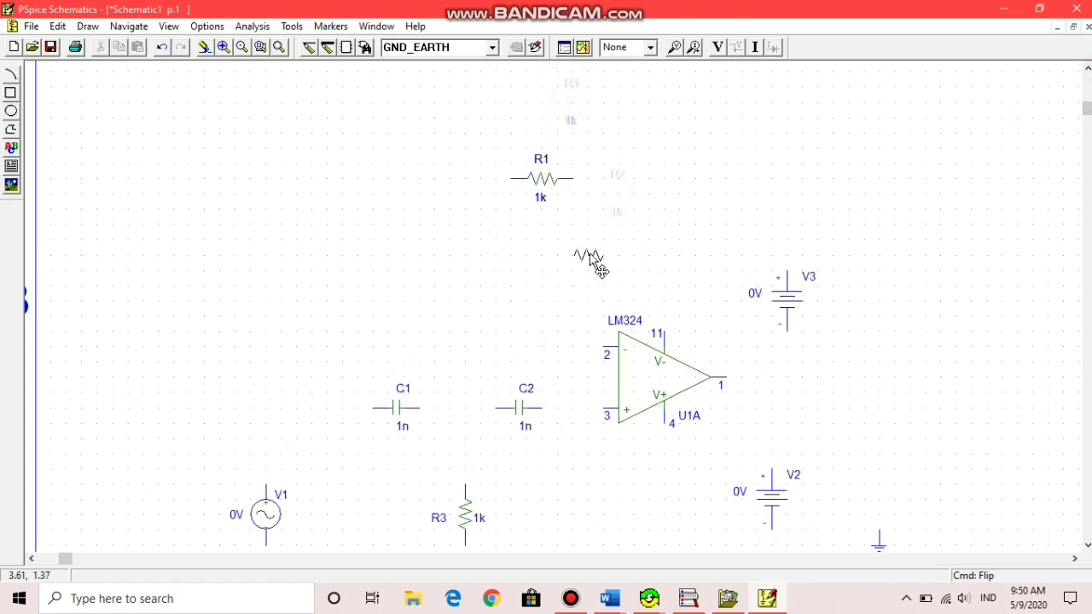
Place the spare ground directly below V3 and align the other ground directly below V2.
{"action": "left_click", "coordinate": [1087, 546]}
{"action": "left_click", "coordinate": [1088, 546]}
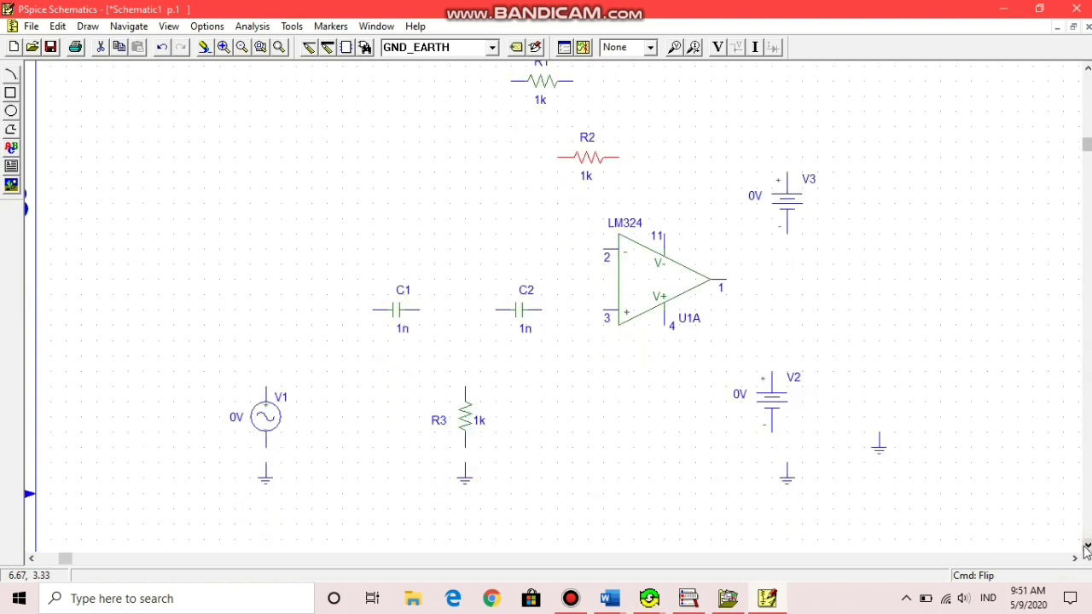
{"action": "left_click", "coordinate": [881, 447]}
{"action": "left_click_drag", "start_coordinate": [883, 449], "coordinate": [790, 265]}
{"action": "left_click_drag", "start_coordinate": [788, 485], "coordinate": [773, 469]}
{"action": "left_click", "coordinate": [836, 468]}
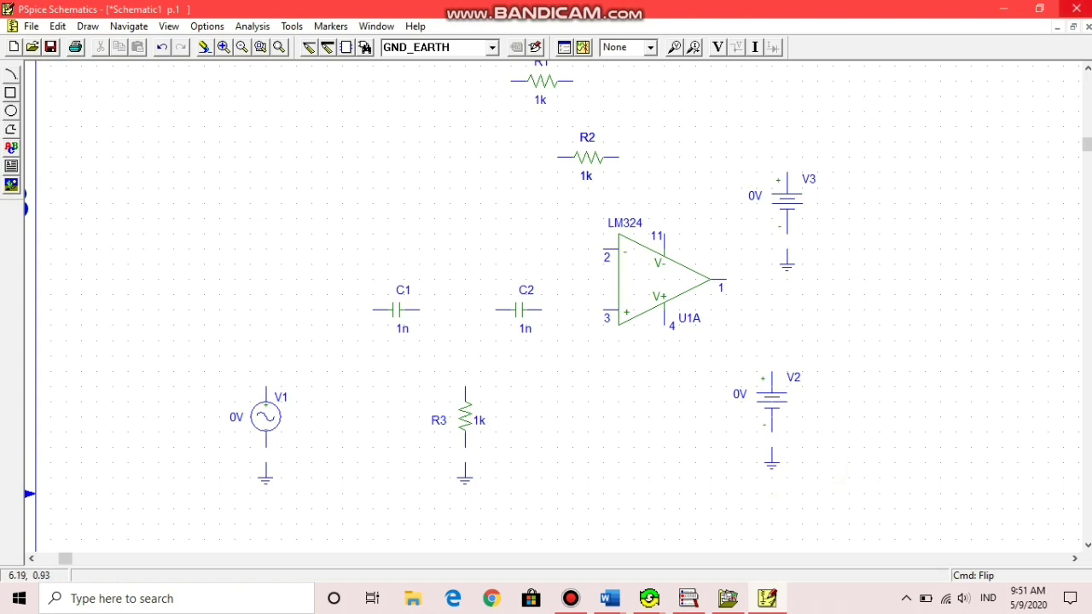
Shift C1 and C2 left, and move R3 with its ground right so it sits between C2 and the op-amp.
{"action": "left_click", "coordinate": [1086, 67]}
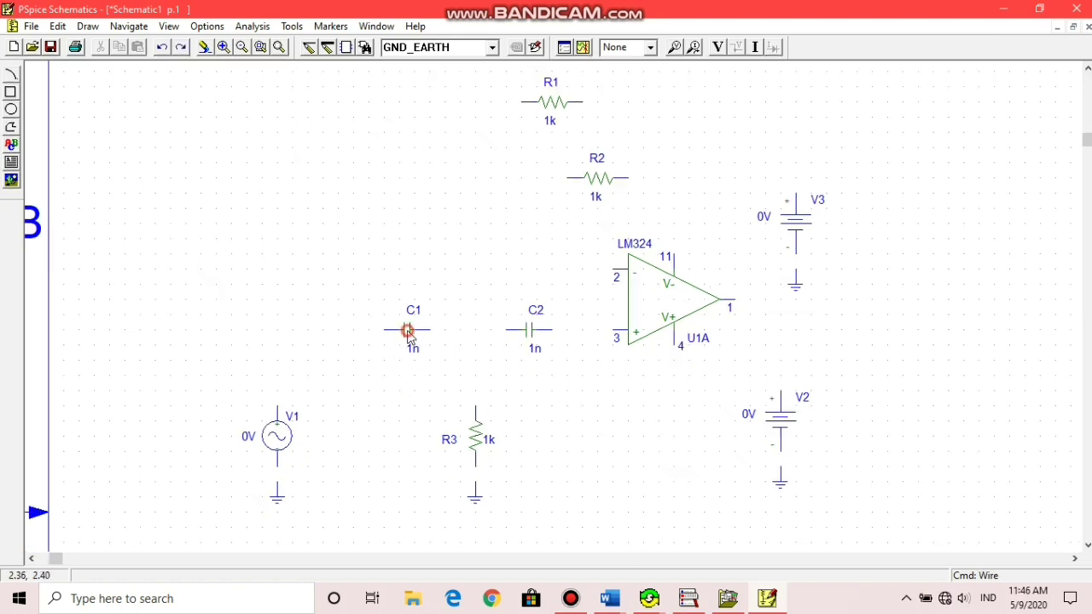
{"action": "left_click_drag", "start_coordinate": [411, 333], "coordinate": [345, 338]}
{"action": "left_click_drag", "start_coordinate": [519, 330], "coordinate": [437, 340]}
{"action": "left_click", "coordinate": [479, 442]}
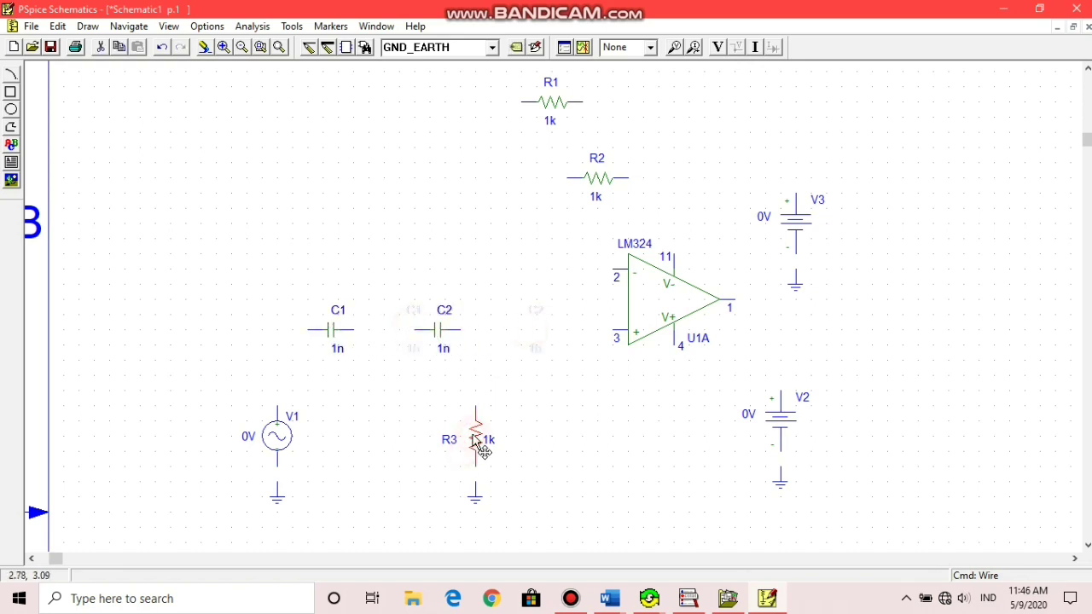
{"action": "left_click_drag", "start_coordinate": [480, 450], "coordinate": [524, 442]}
{"action": "left_click", "coordinate": [474, 495]}
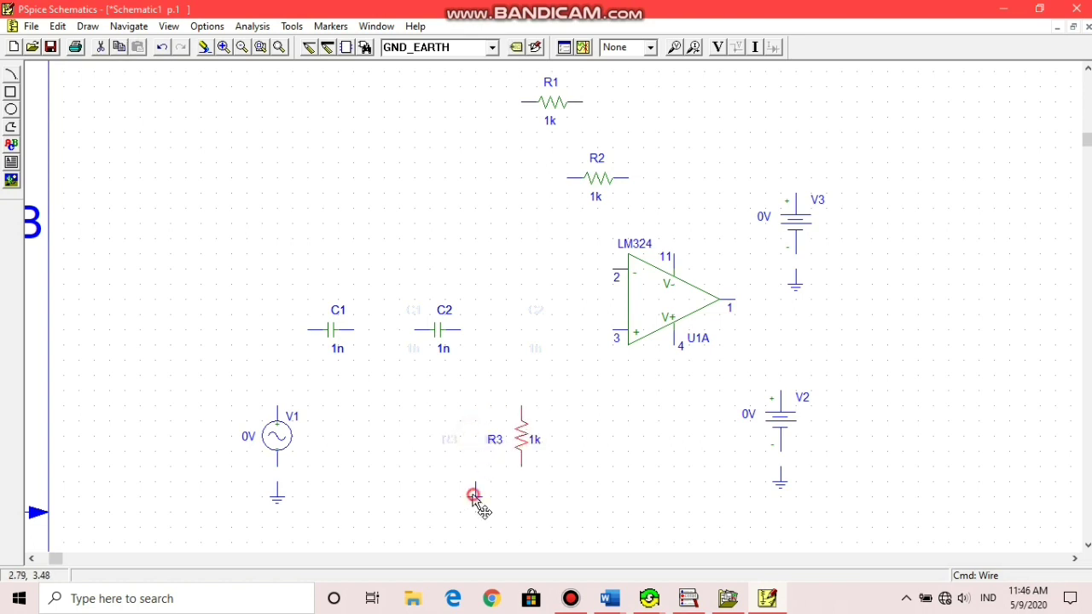
{"action": "left_click_drag", "start_coordinate": [474, 497], "coordinate": [521, 496]}
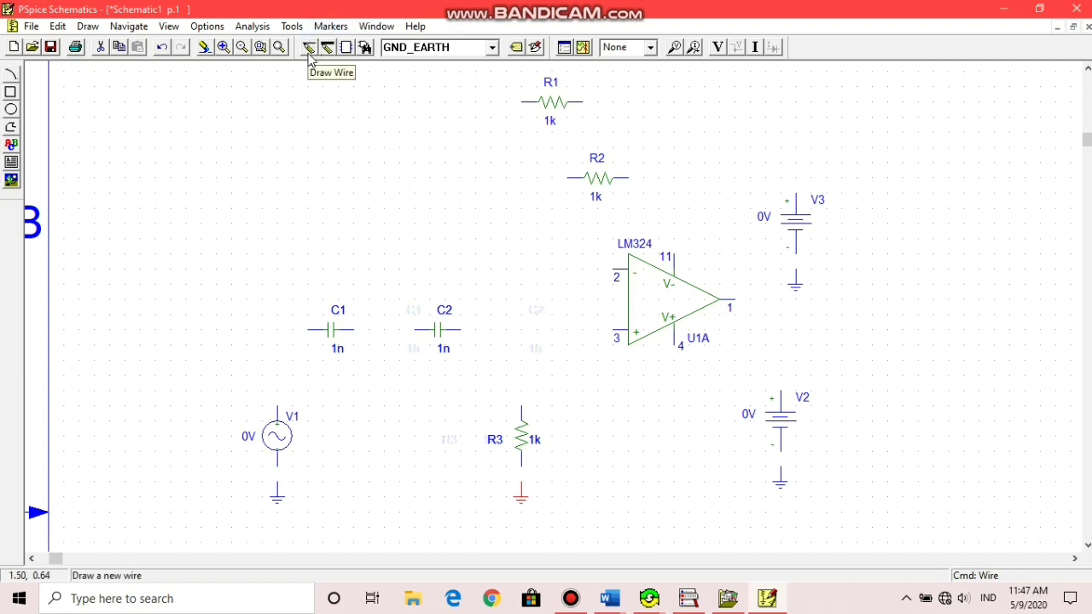
Wire V1's lower terminal to its ground and its upper terminal to the left side of C1.
{"action": "left_click", "coordinate": [85, 27]}
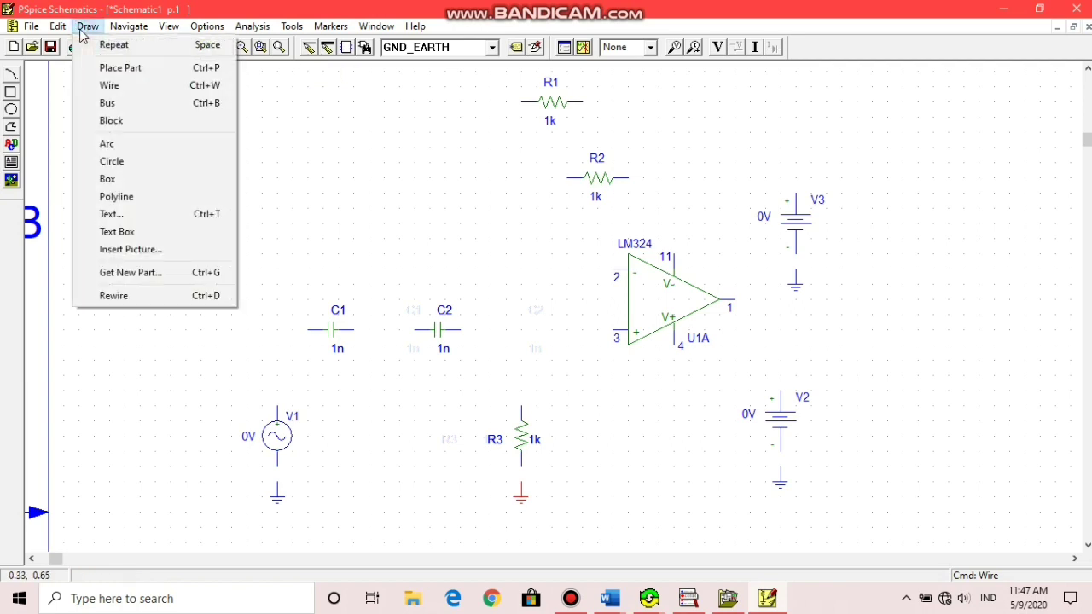
{"action": "left_click", "coordinate": [125, 89]}
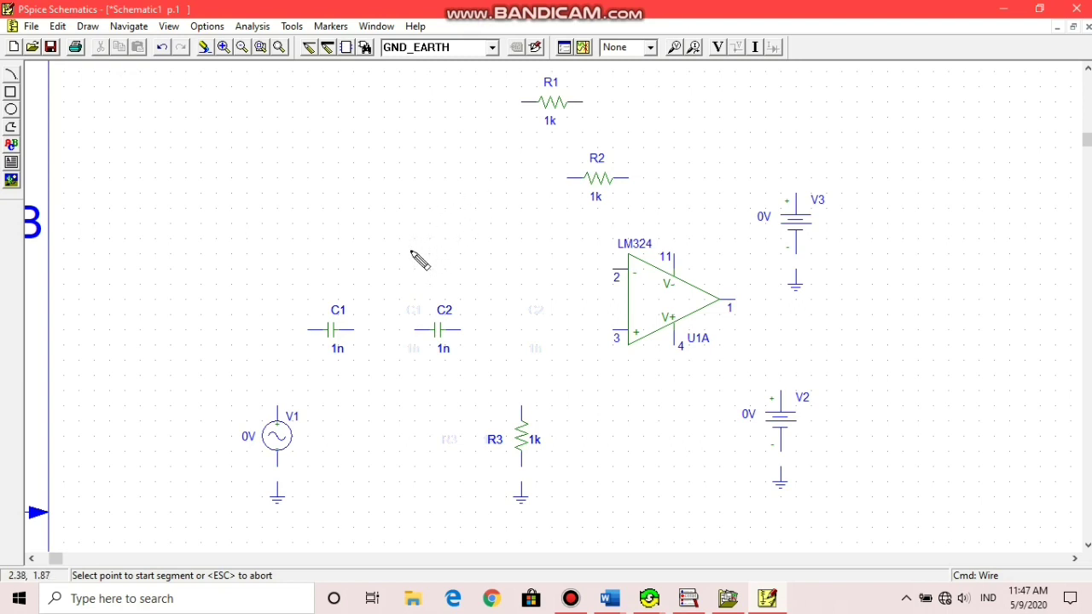
{"action": "left_click", "coordinate": [277, 483]}
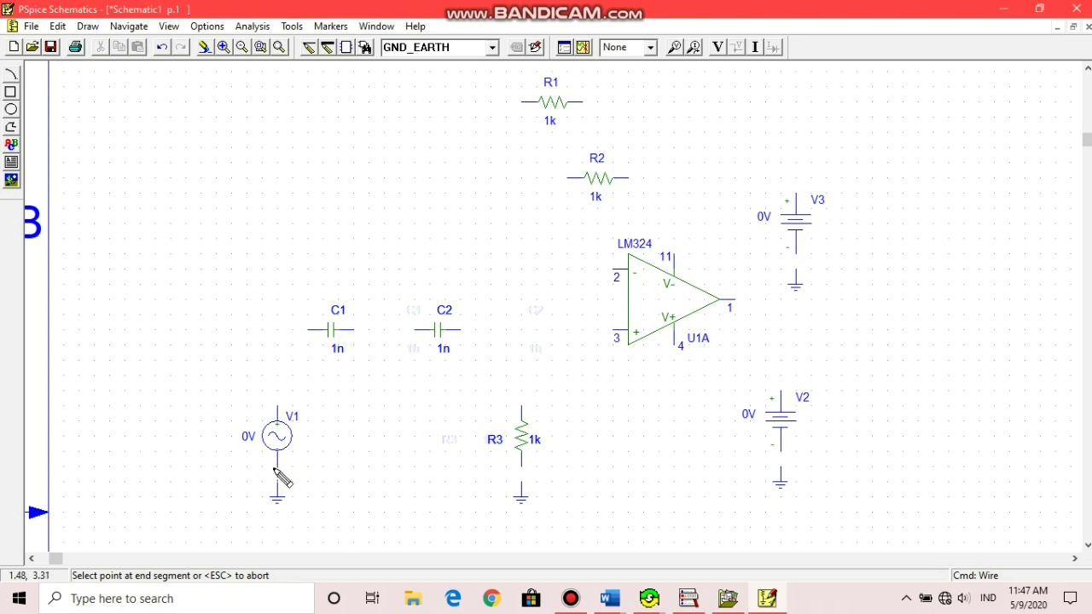
{"action": "left_click", "coordinate": [277, 468]}
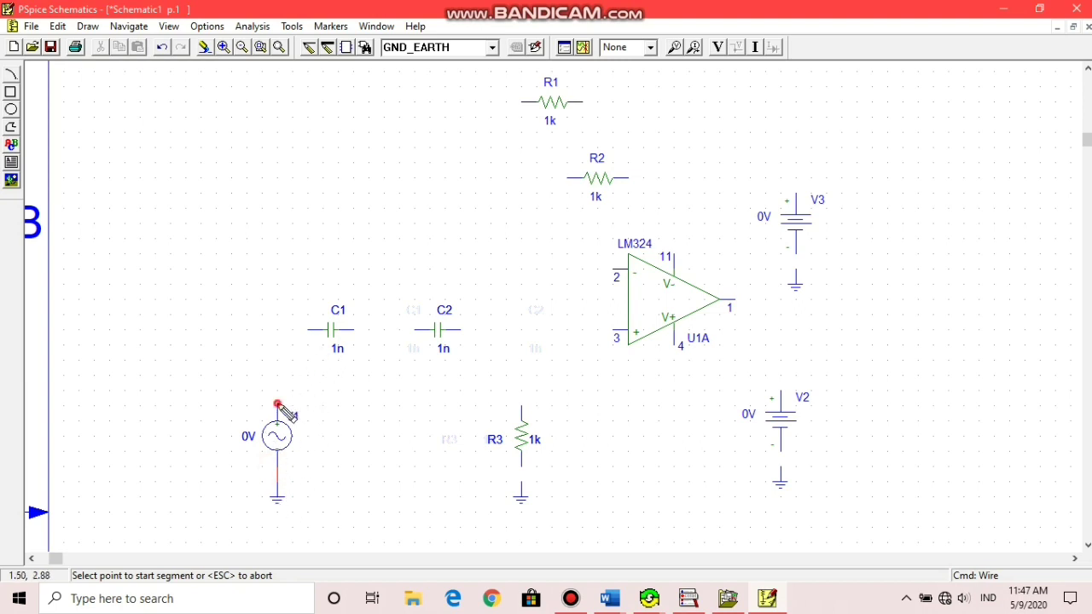
{"action": "left_click", "coordinate": [277, 403]}
{"action": "left_click", "coordinate": [309, 328]}
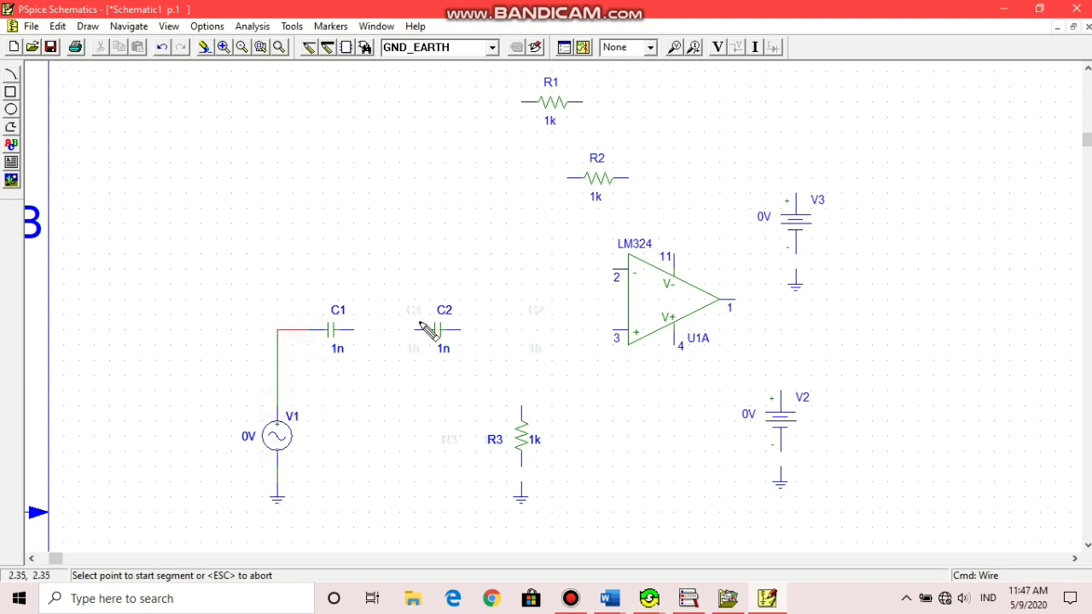
Wire C1 to C2 in series, and C2 to non-inverting pin 3 of the LM324.
{"action": "left_click", "coordinate": [354, 329]}
{"action": "left_click", "coordinate": [426, 330]}
{"action": "left_click", "coordinate": [461, 331]}
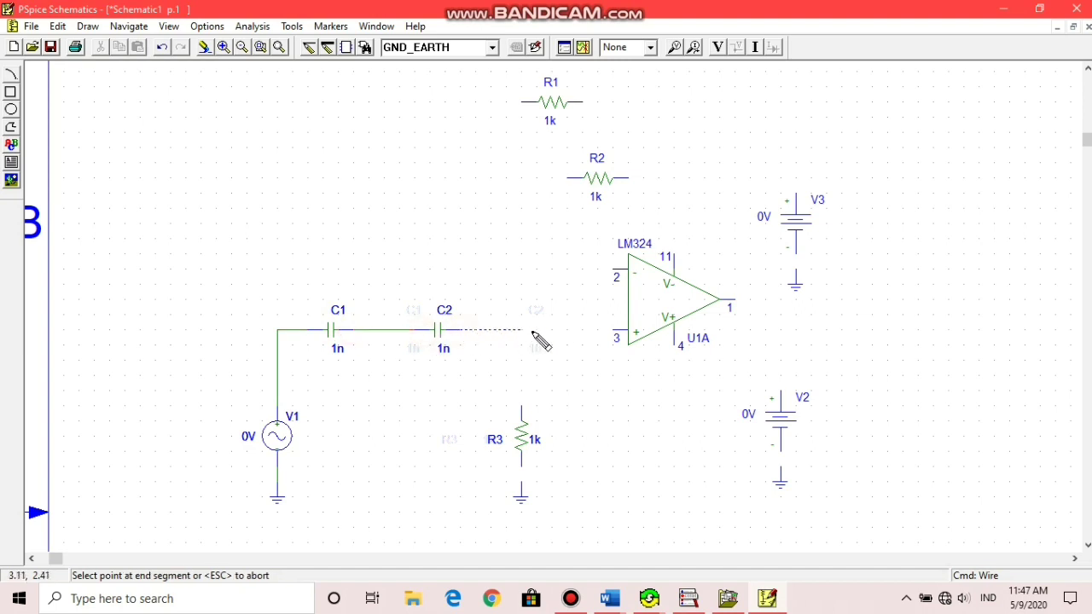
{"action": "left_click", "coordinate": [622, 334]}
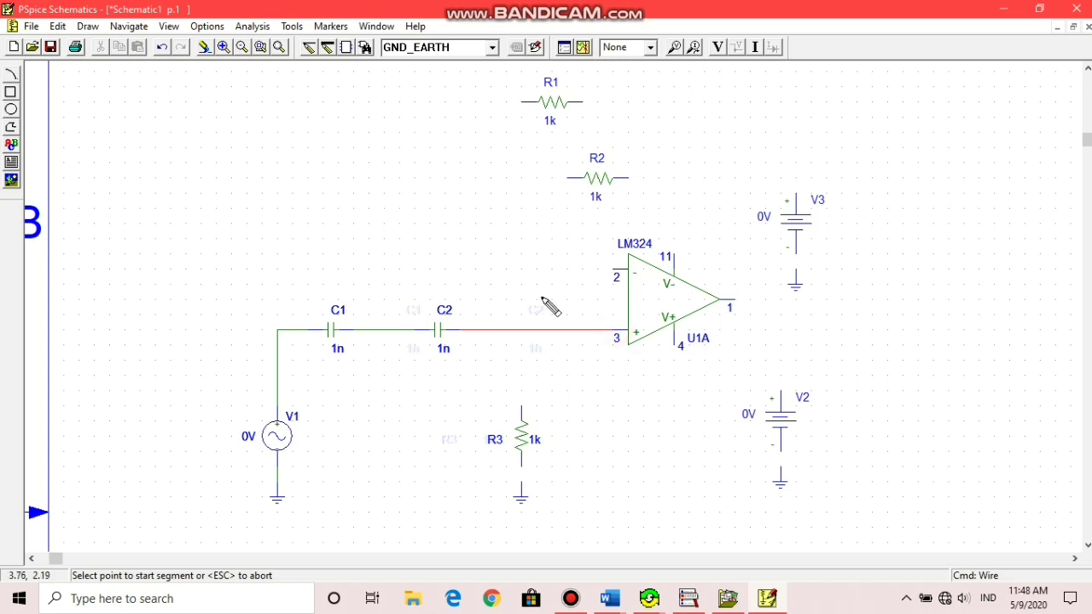
Wire R3's lower end to its ground and its upper end to the line between C2 and pin 3.
{"action": "left_click", "coordinate": [523, 468]}
{"action": "left_click", "coordinate": [521, 486]}
{"action": "left_click", "coordinate": [523, 410]}
{"action": "left_click", "coordinate": [521, 330]}
Wire the C1–C2 junction up to R1, and R1's other end around the right of V3 to output pin 1.
{"action": "left_click", "coordinate": [384, 329]}
{"action": "left_click", "coordinate": [522, 103]}
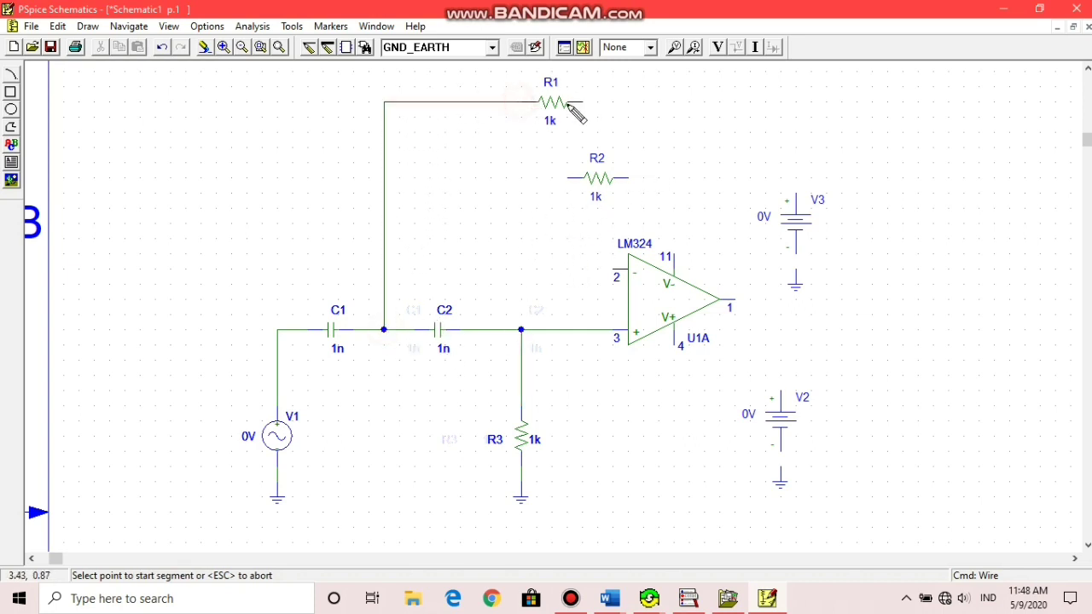
{"action": "left_click", "coordinate": [584, 103]}
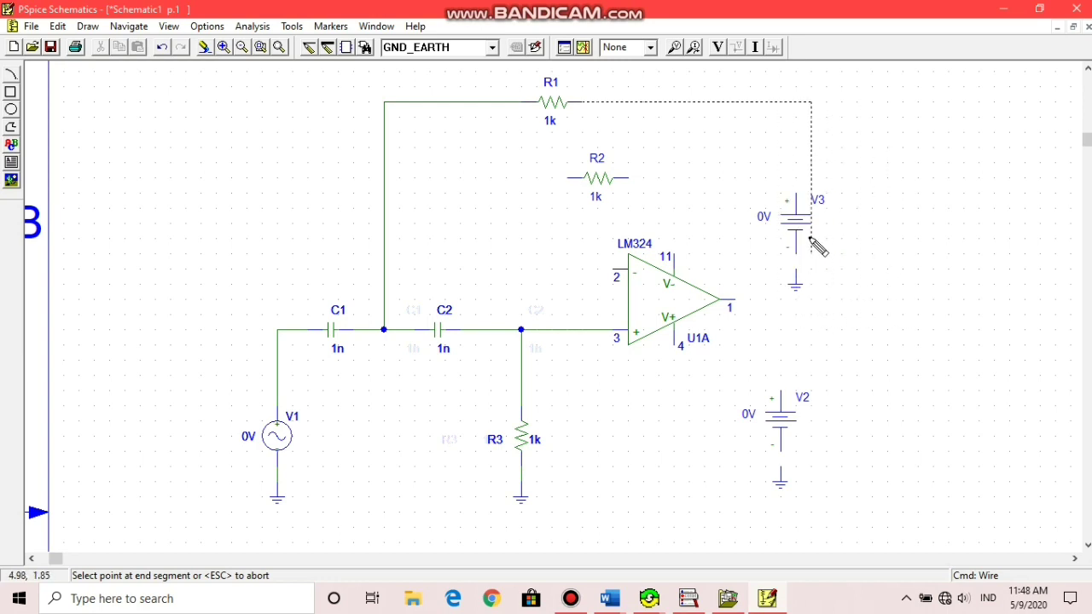
{"action": "left_click", "coordinate": [855, 102]}
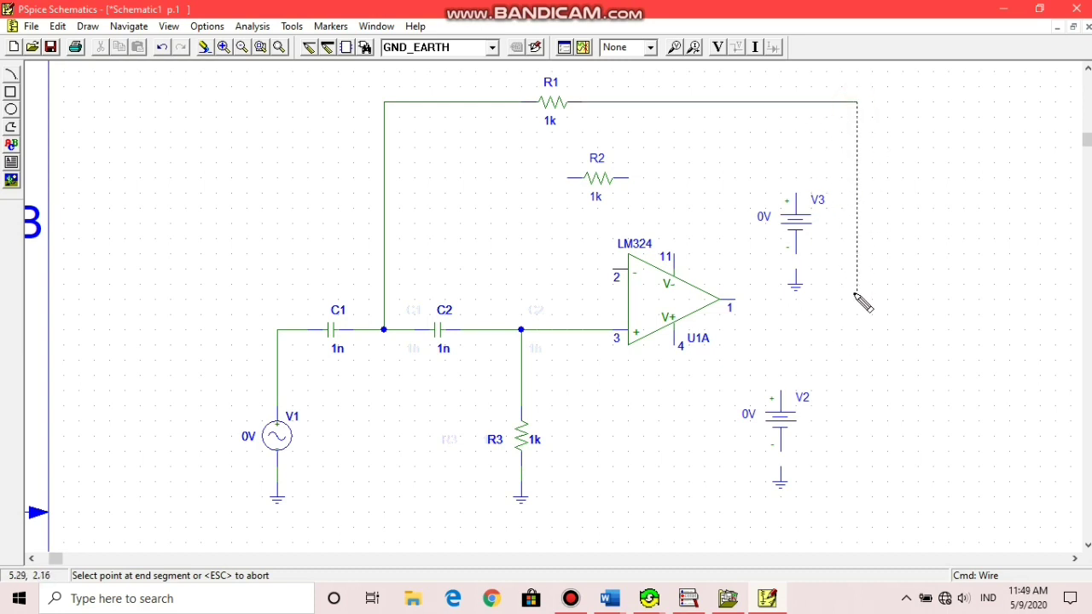
{"action": "left_click", "coordinate": [735, 302]}
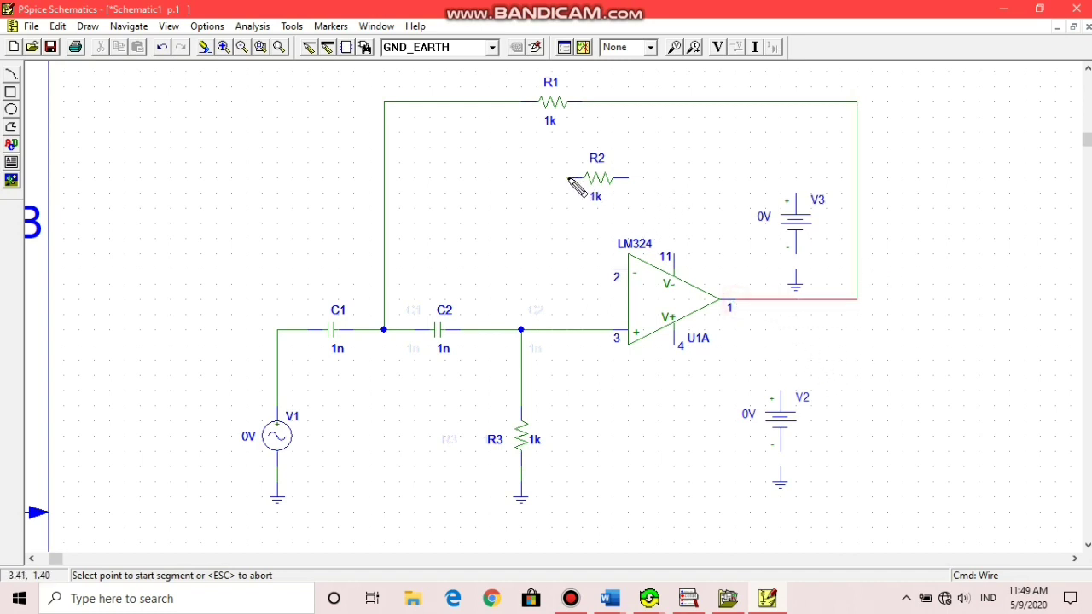
Wire inverting pin 2 of the LM324 around to the left end of R2, then end wiring.
{"action": "left_click", "coordinate": [616, 271]}
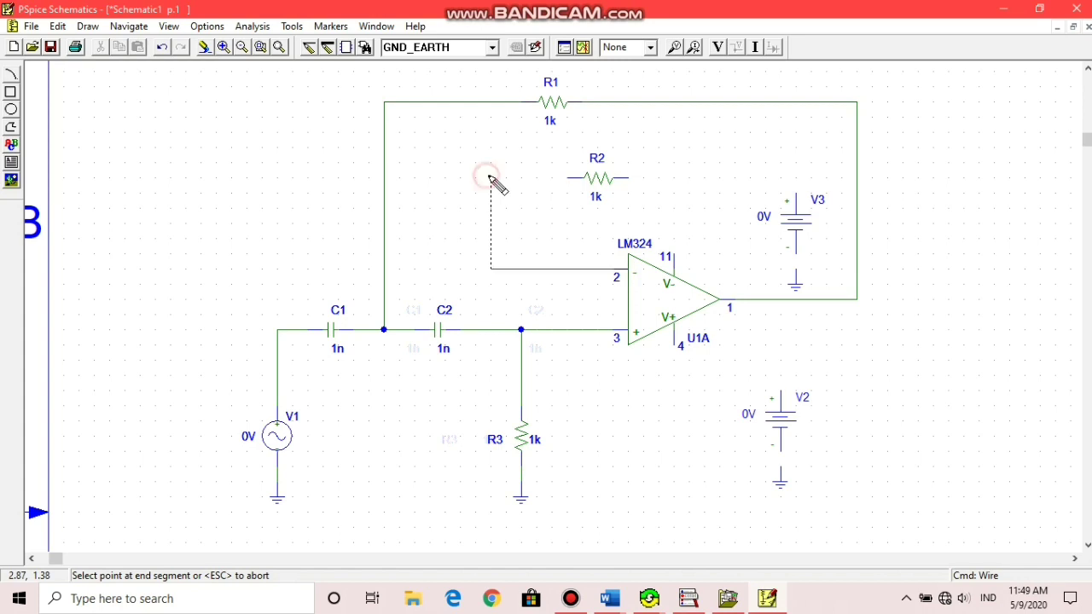
{"action": "left_click", "coordinate": [571, 178]}
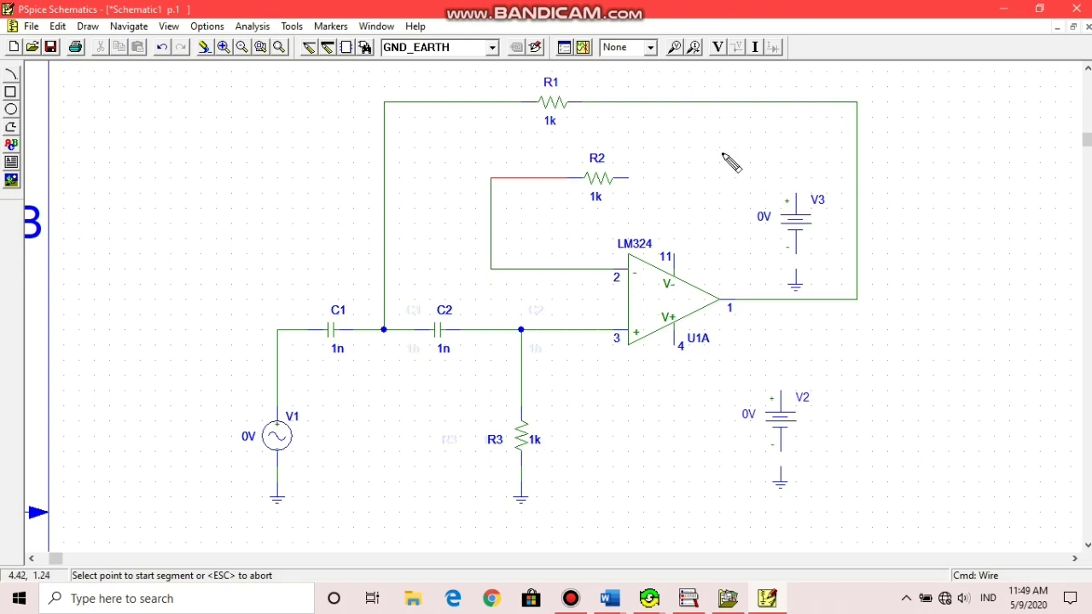
{"action": "key", "text": "Escape"}
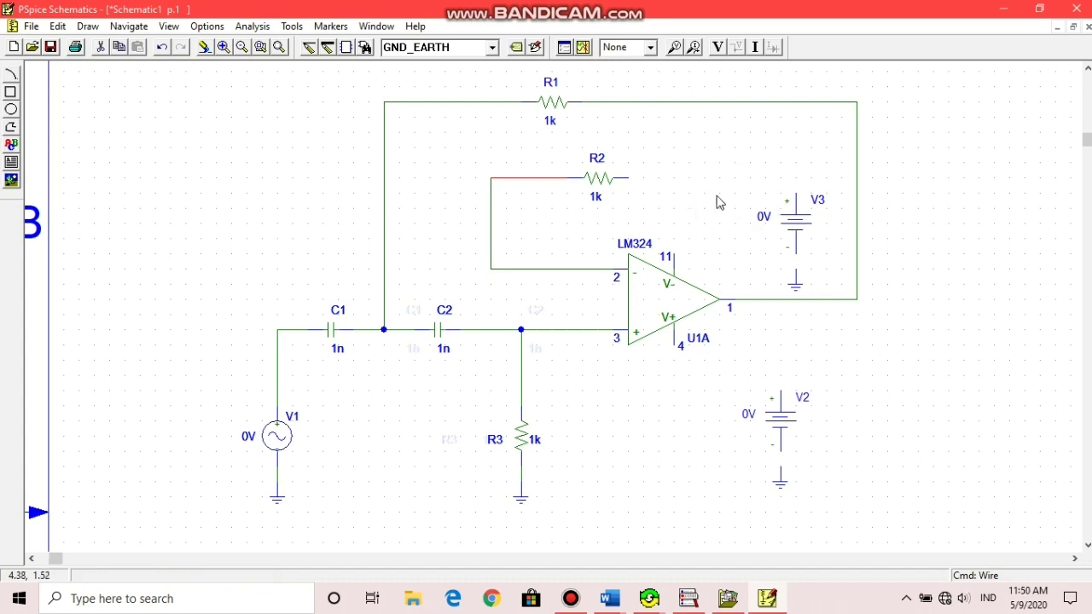
Rotate V3 to horizontal with its positive terminal facing right, shift it slightly left, and place its ground below that terminal.
{"action": "left_click", "coordinate": [801, 220]}
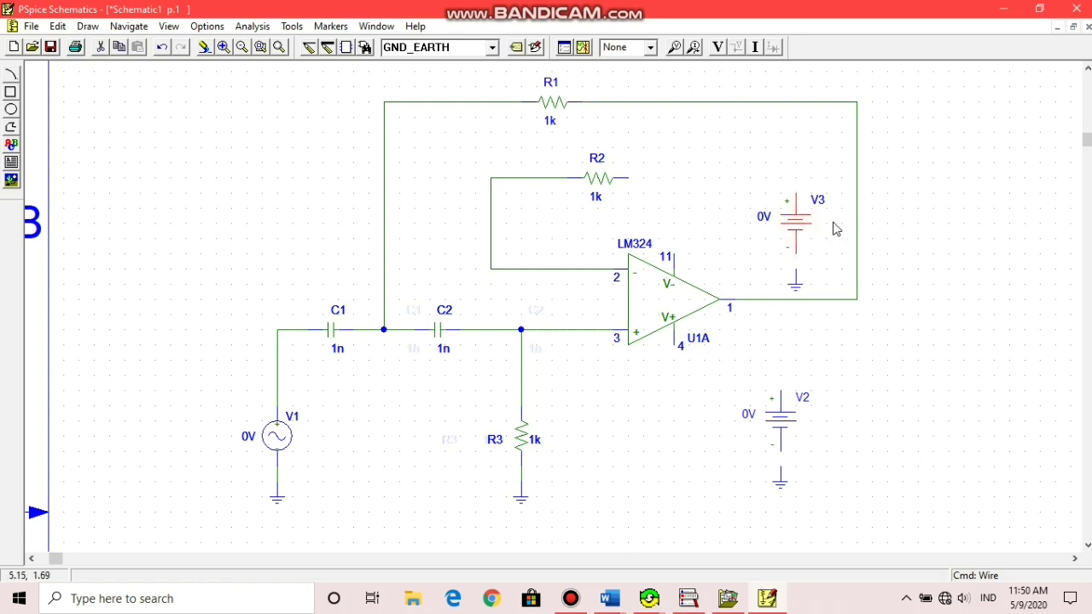
{"action": "key", "text": "ctrl+r"}
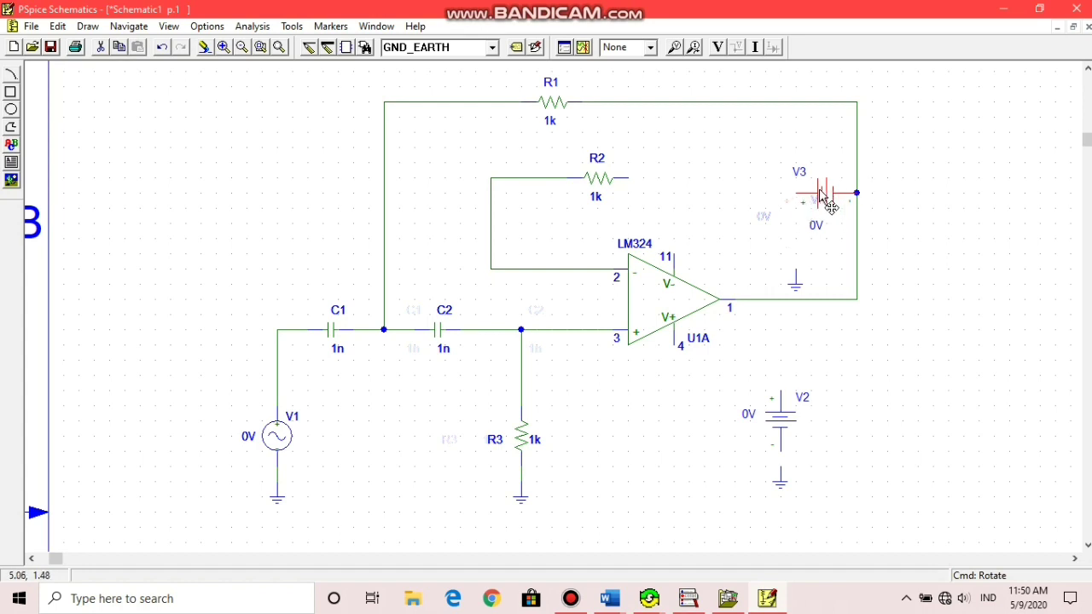
{"action": "key", "text": "ctrl+r"}
{"action": "key", "text": "ctrl+r"}
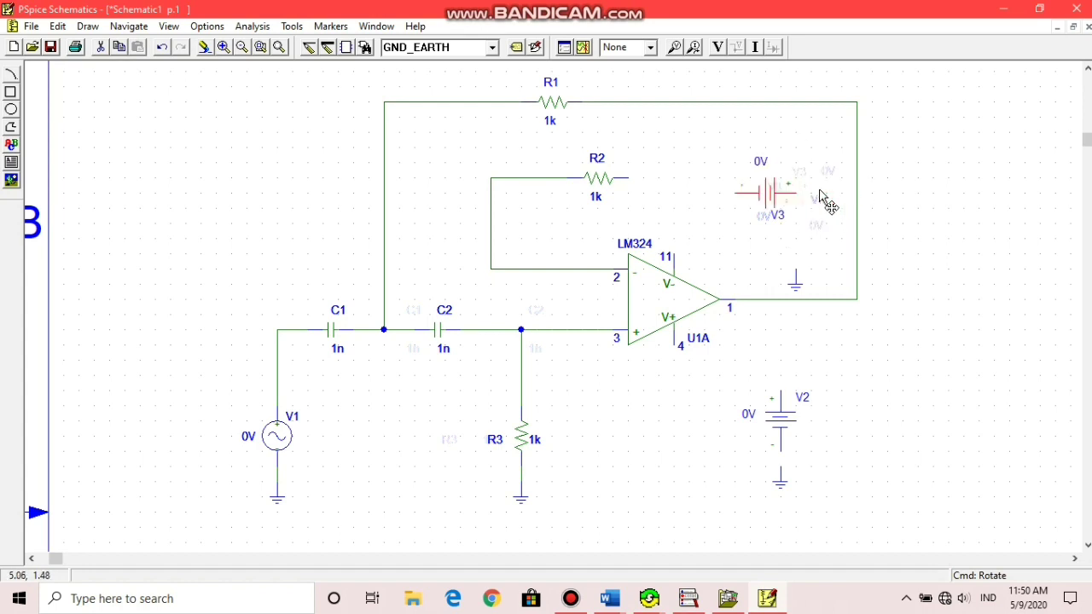
{"action": "mouse_move", "coordinate": [776, 207]}
{"action": "left_mouse_down"}
{"action": "mouse_move", "coordinate": [762, 226]}
{"action": "mouse_move", "coordinate": [764, 207]}
{"action": "left_mouse_up"}
{"action": "left_click_drag", "start_coordinate": [792, 285], "coordinate": [786, 238]}
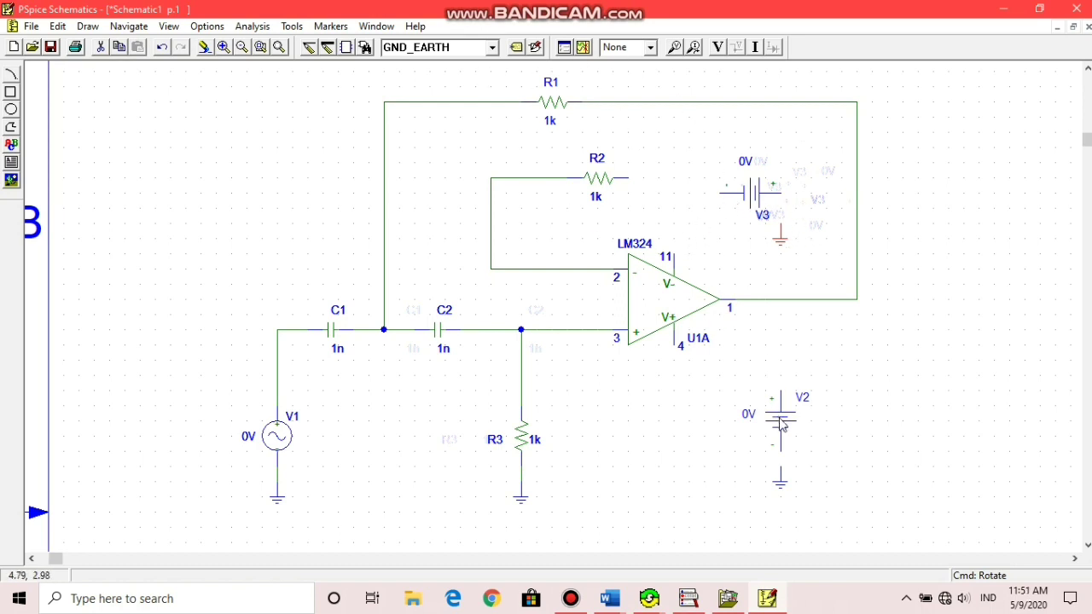
Move V2 and its ground up and left toward the op-amp, and lower V3 and its ground clear of R2's line.
{"action": "mouse_move", "coordinate": [781, 418]}
{"action": "left_mouse_down"}
{"action": "mouse_move", "coordinate": [786, 398]}
{"action": "mouse_move", "coordinate": [766, 416]}
{"action": "left_mouse_up"}
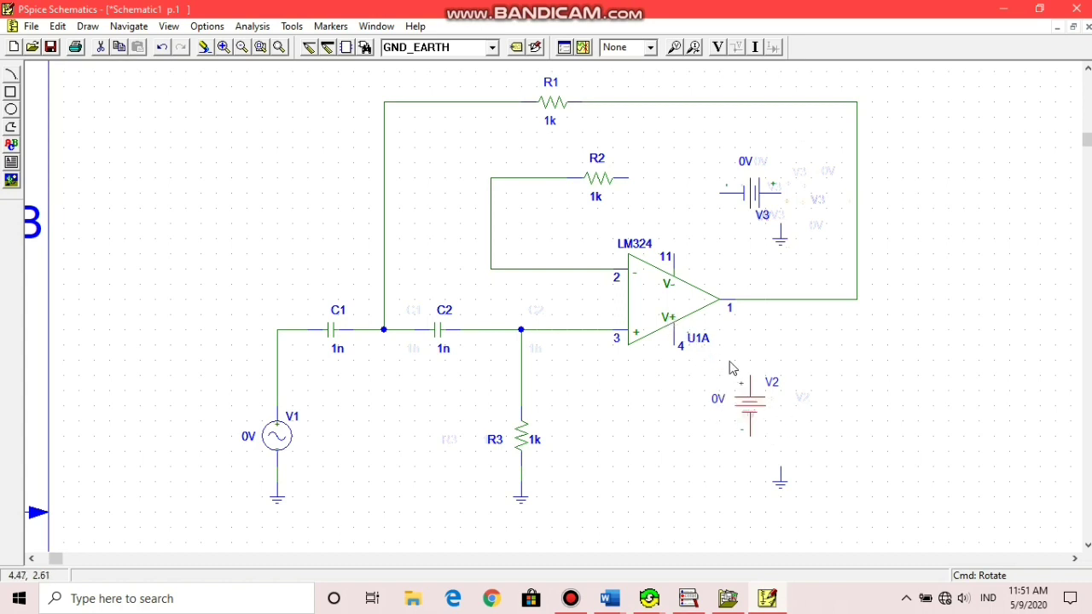
{"action": "left_click_drag", "start_coordinate": [780, 482], "coordinate": [752, 476]}
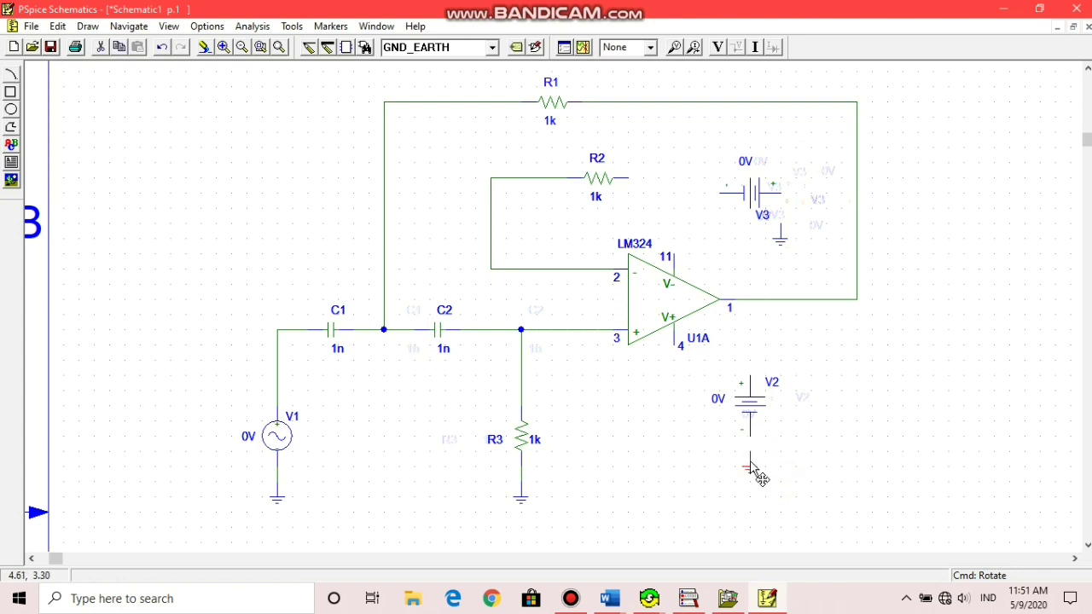
{"action": "left_click", "coordinate": [309, 48]}
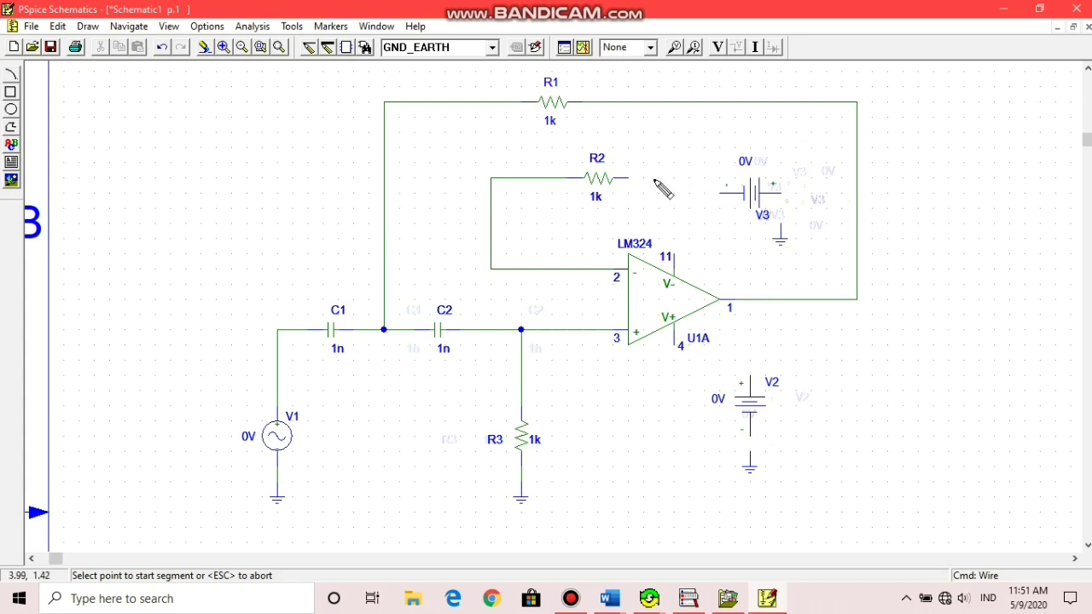
{"action": "left_click_drag", "start_coordinate": [772, 226], "coordinate": [783, 260]}
{"action": "mouse_move", "coordinate": [753, 197]}
{"action": "left_mouse_down"}
{"action": "mouse_move", "coordinate": [763, 227]}
{"action": "mouse_move", "coordinate": [740, 212]}
{"action": "left_mouse_up"}
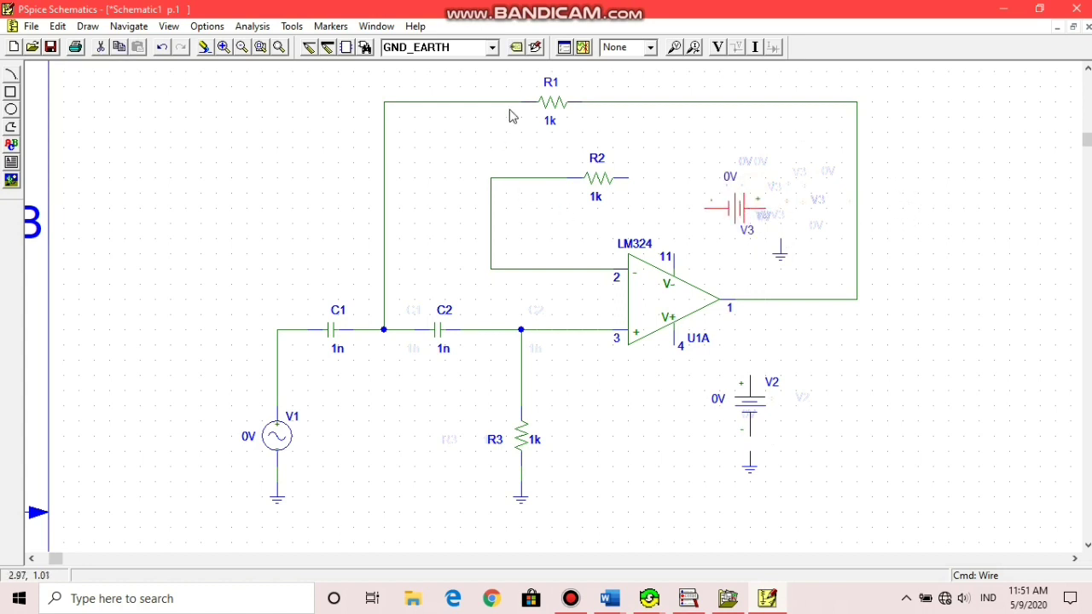
Wire R2's right end to the vertical feedback line from the output, and move V3's 0V label below the new wire.
{"action": "left_click", "coordinate": [309, 47]}
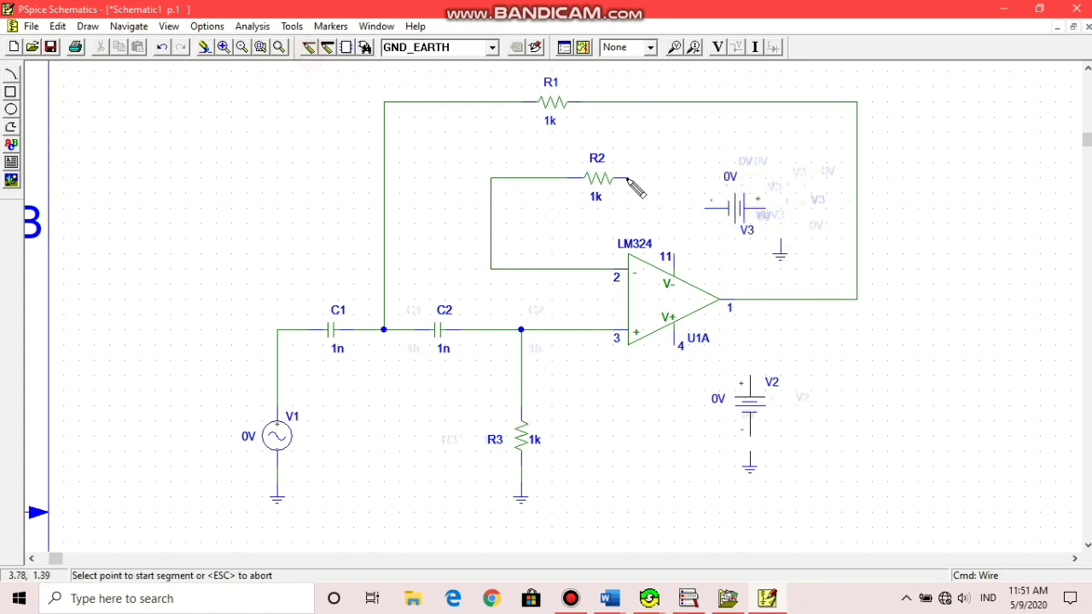
{"action": "left_click", "coordinate": [630, 177]}
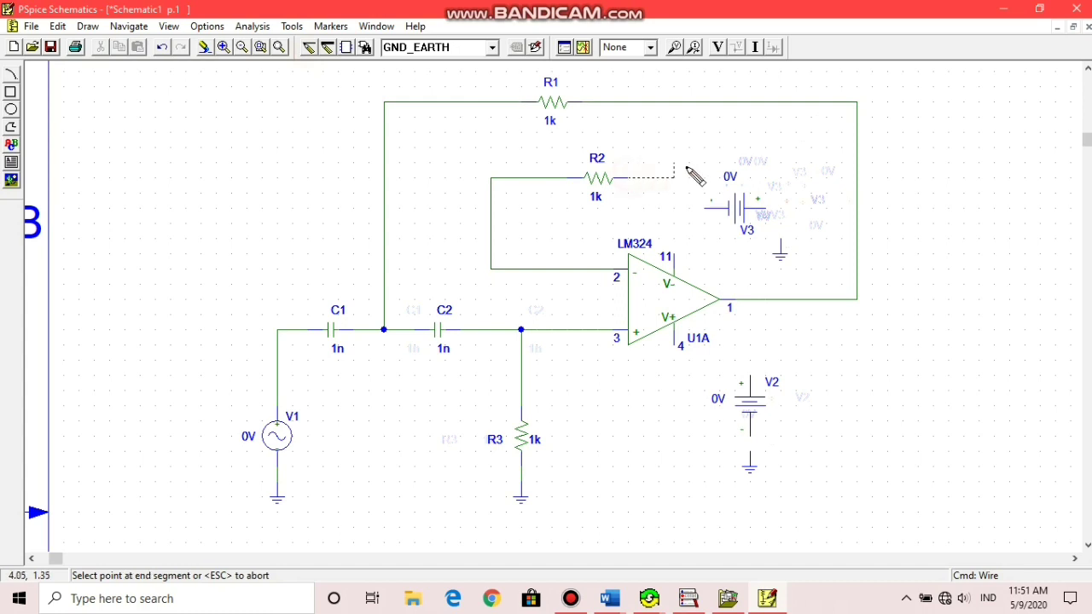
{"action": "left_click", "coordinate": [857, 177]}
{"action": "key", "text": "Escape"}
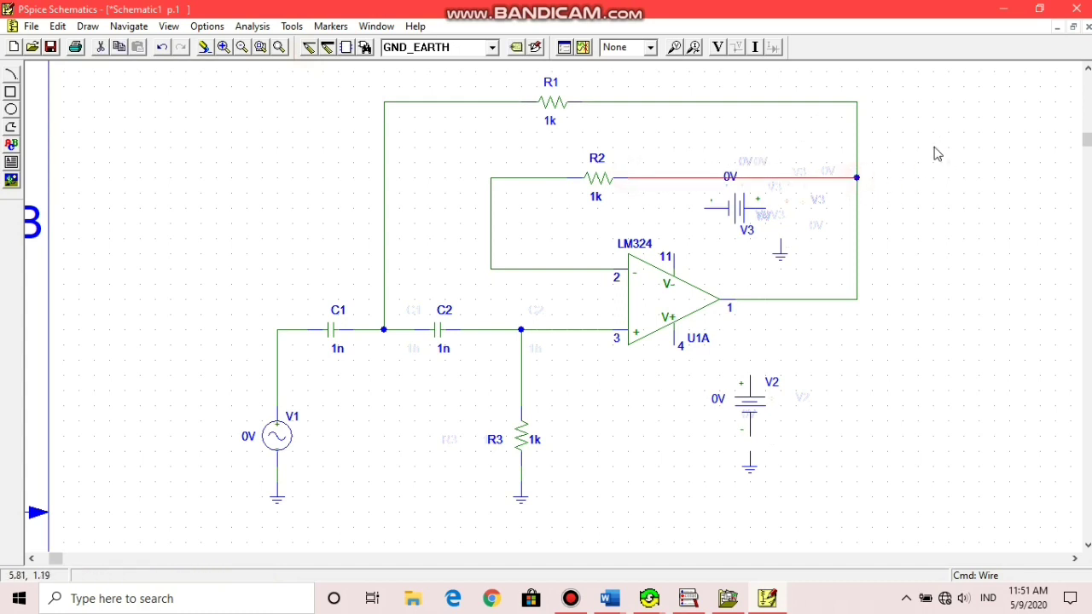
{"action": "left_click", "coordinate": [730, 179]}
{"action": "left_click_drag", "start_coordinate": [732, 181], "coordinate": [732, 189]}
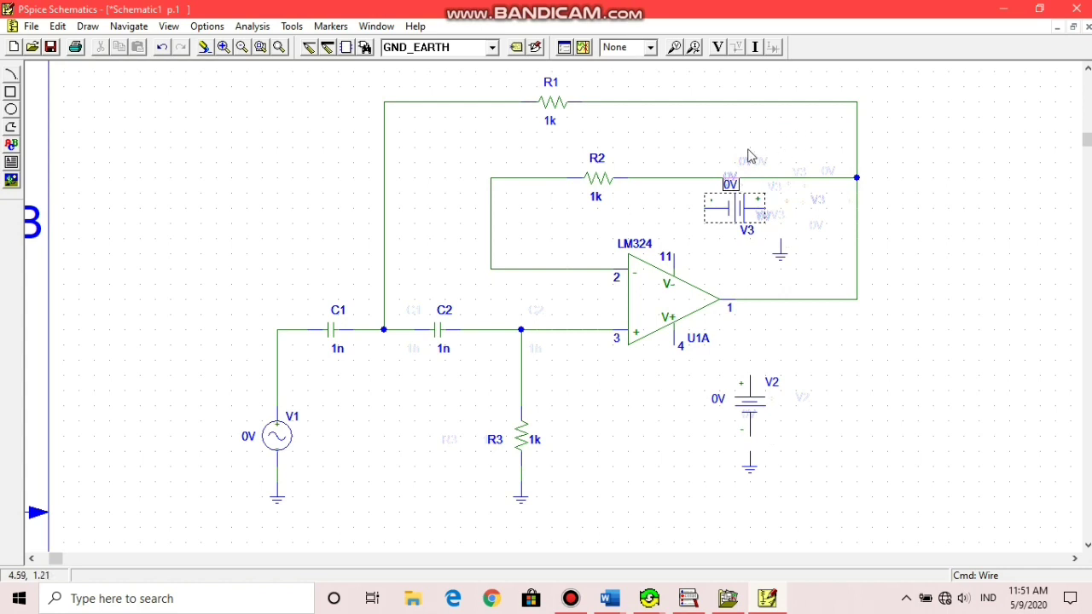
Undo the last move of V3's 0V label, and lower V3 and its ground symbol slightly.
{"action": "left_click", "coordinate": [161, 47]}
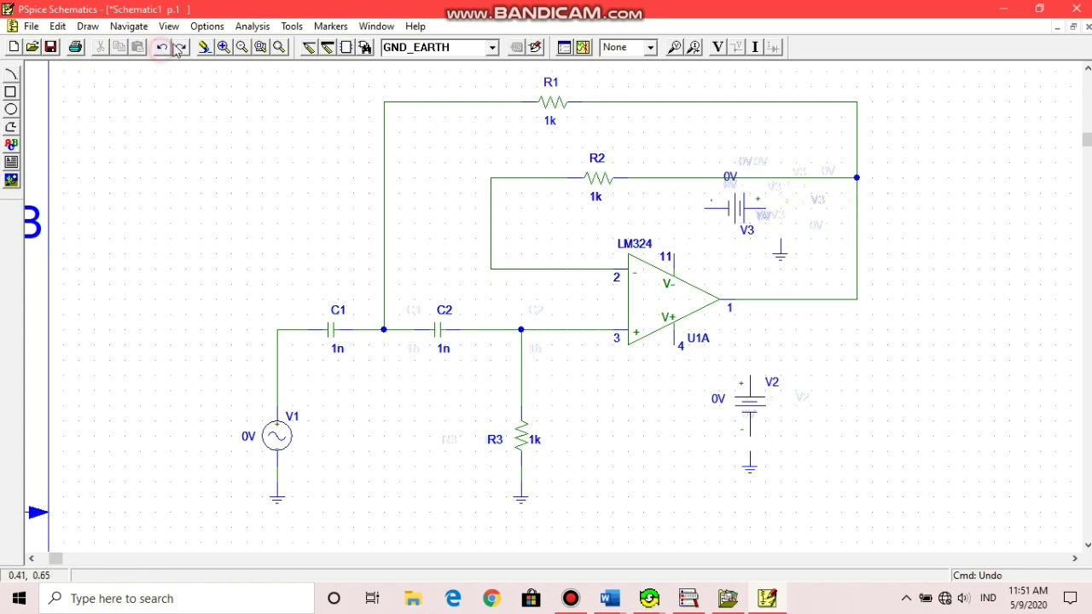
{"action": "left_click", "coordinate": [740, 214]}
{"action": "left_click_drag", "start_coordinate": [740, 213], "coordinate": [741, 230]}
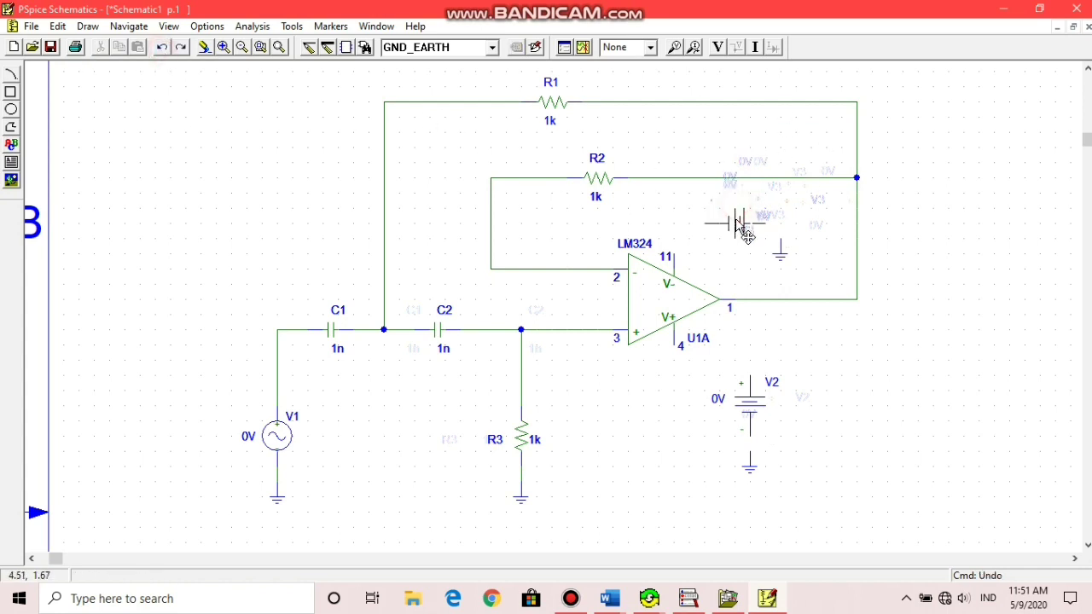
{"action": "left_click", "coordinate": [779, 260]}
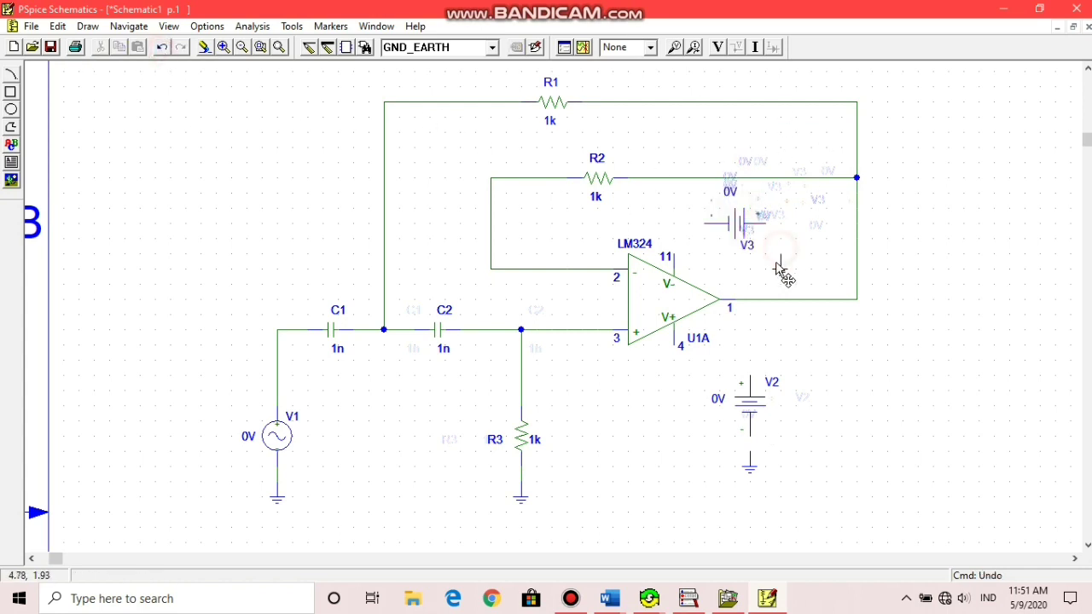
Wire the LM324's pin 11 to V3's negative terminal, and V3's positive terminal to the ground beside it.
{"action": "left_click", "coordinate": [309, 47]}
{"action": "left_click", "coordinate": [673, 255]}
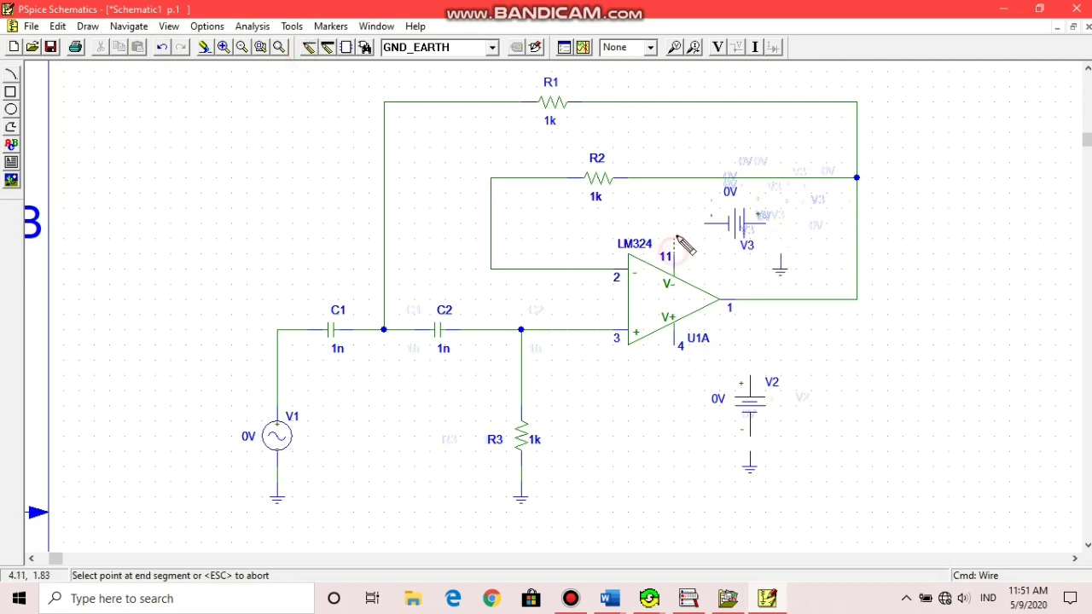
{"action": "left_click", "coordinate": [709, 224]}
{"action": "left_click", "coordinate": [765, 224]}
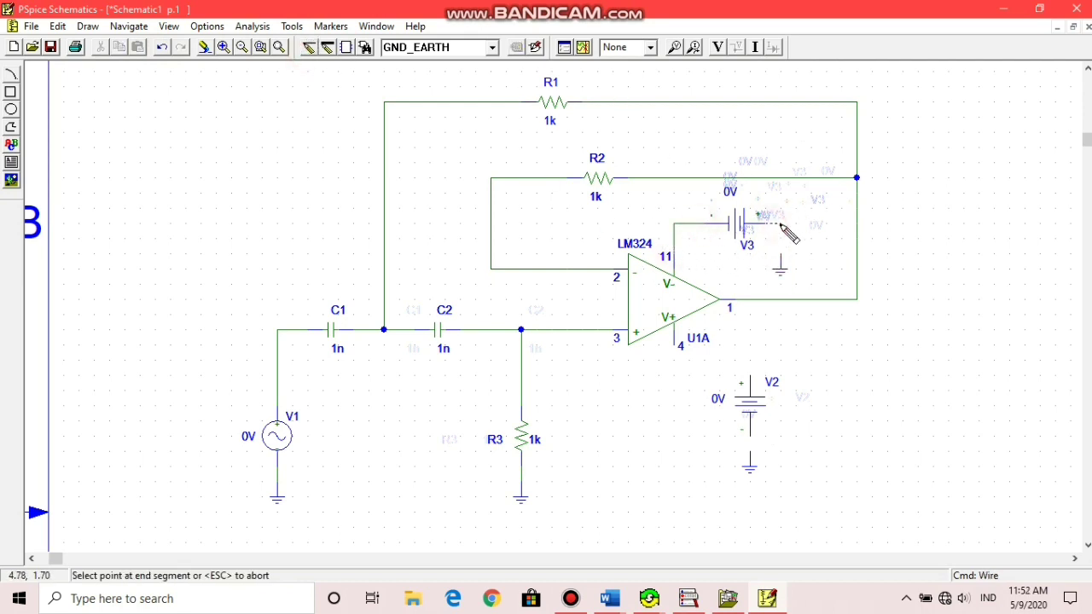
{"action": "left_click", "coordinate": [780, 267]}
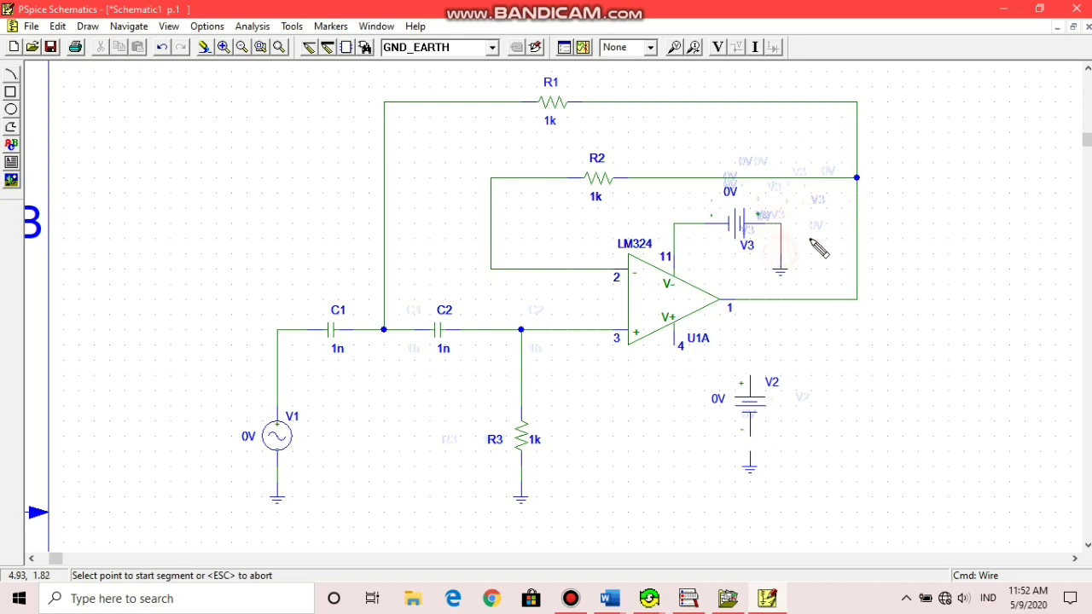
Wire the LM324's pin 4 to V2's positive terminal, and V2's negative terminal to the ground below it.
{"action": "left_click", "coordinate": [674, 345]}
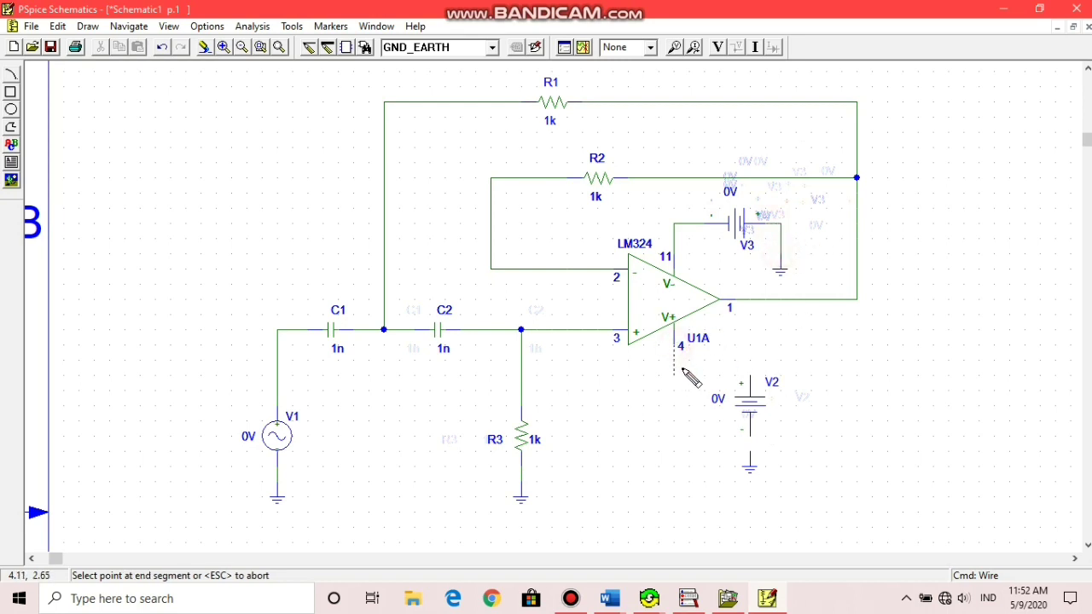
{"action": "left_click", "coordinate": [749, 382]}
{"action": "left_click", "coordinate": [750, 435]}
{"action": "left_click", "coordinate": [750, 461]}
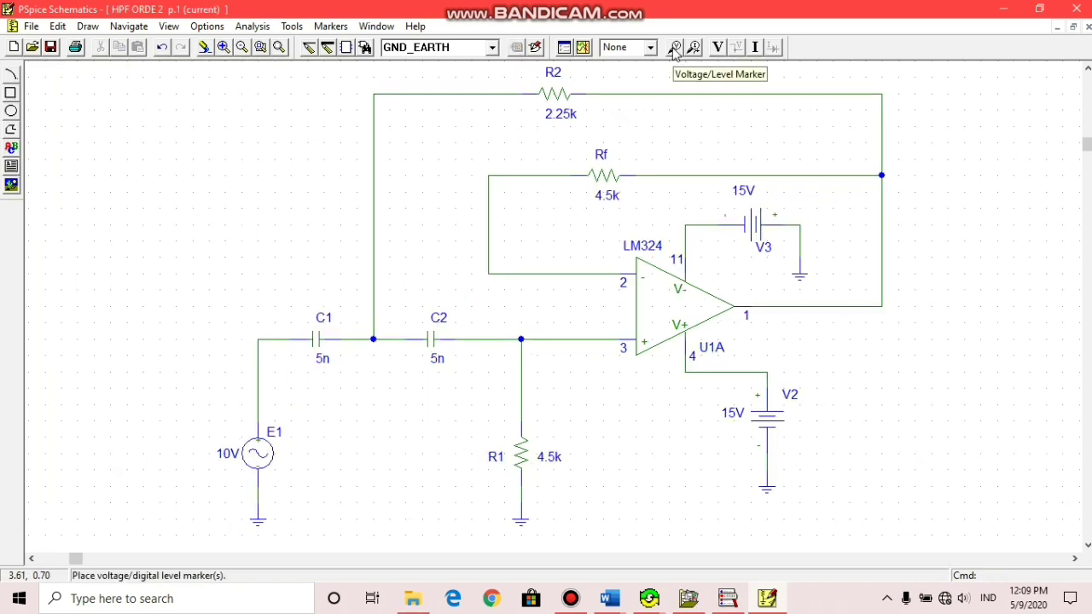
Place a voltage marker on the output wire at the corner where it meets the vertical feedback line.
{"action": "left_click", "coordinate": [678, 51]}
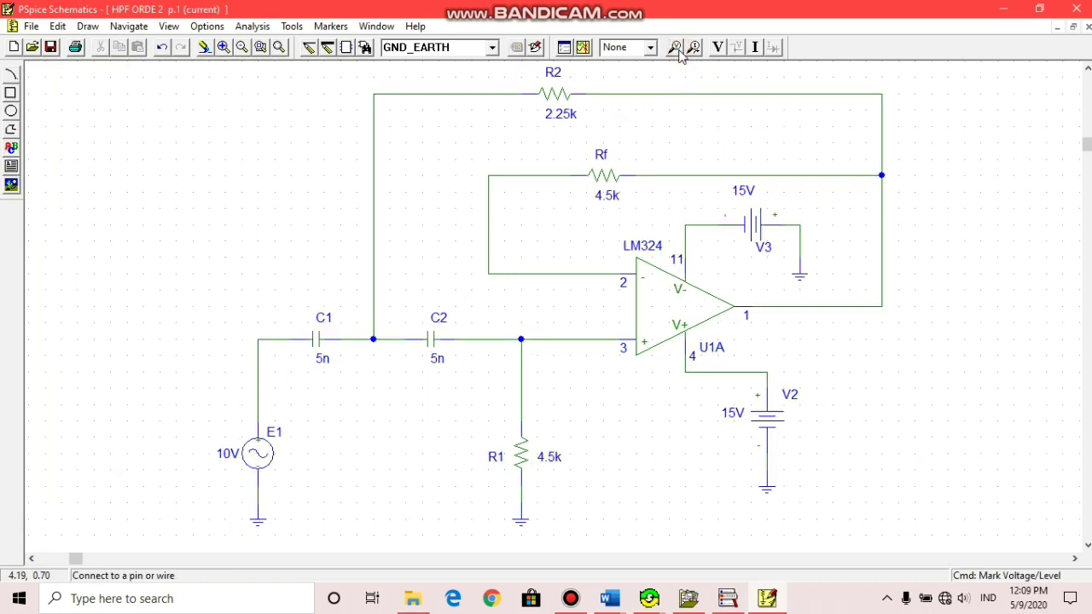
{"action": "left_click", "coordinate": [884, 306]}
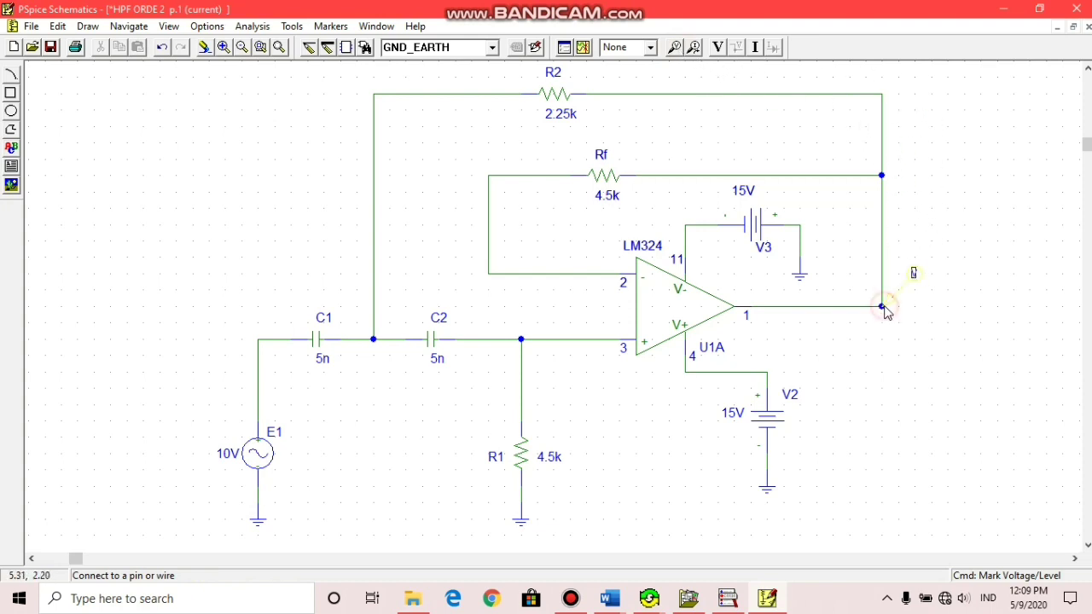
{"action": "right_click", "coordinate": [825, 228]}
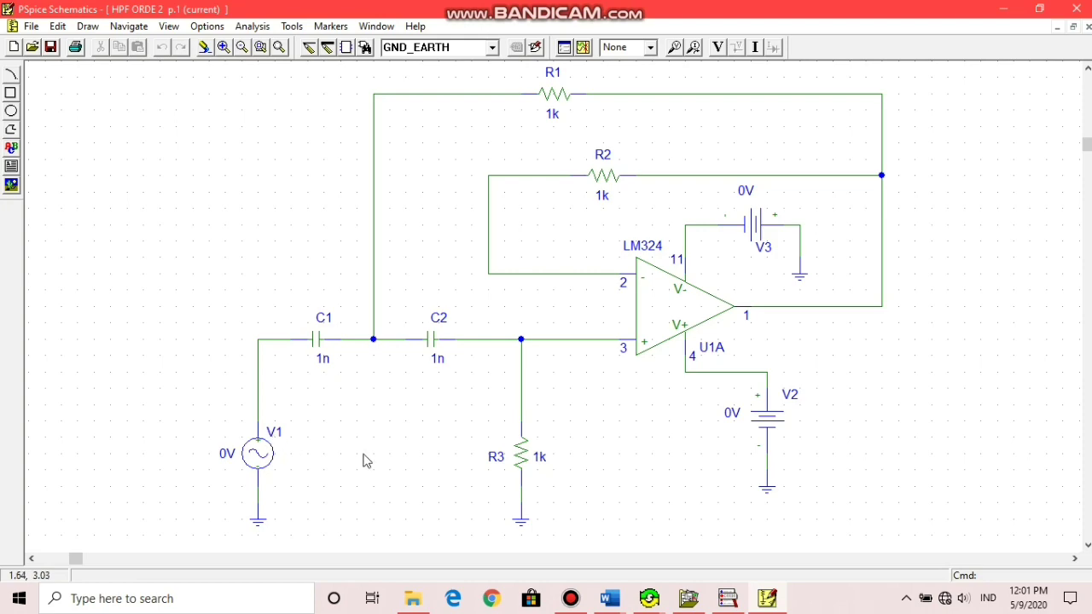
Switch to the HPF report in Word, review its given component values and resistor calculations, and return to the schematic.
{"action": "left_click", "coordinate": [609, 598]}
{"action": "mouse_move", "coordinate": [639, 493]}
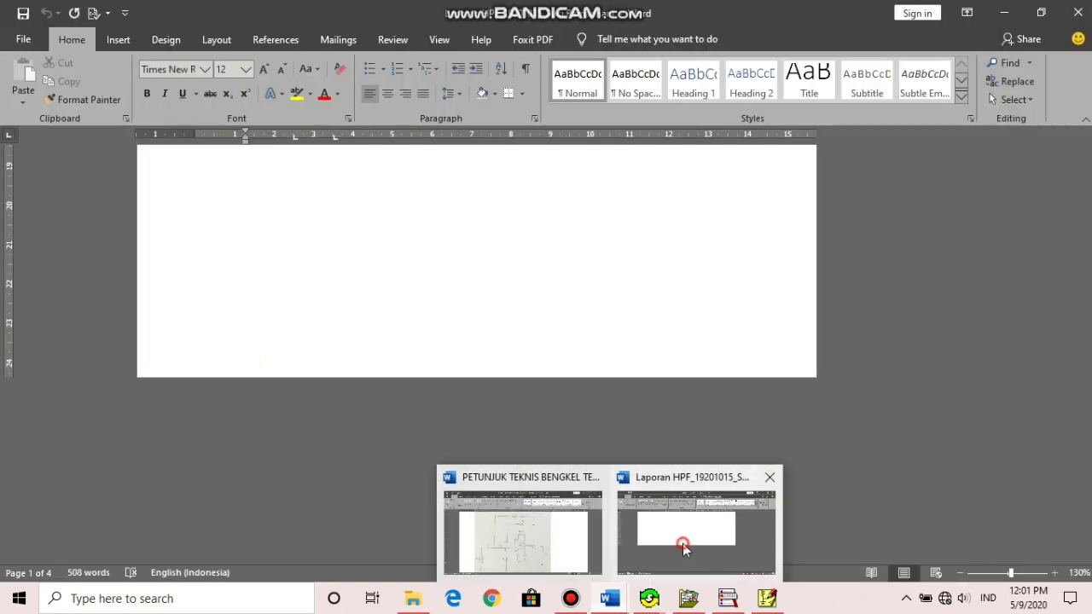
{"action": "left_click", "coordinate": [685, 486]}
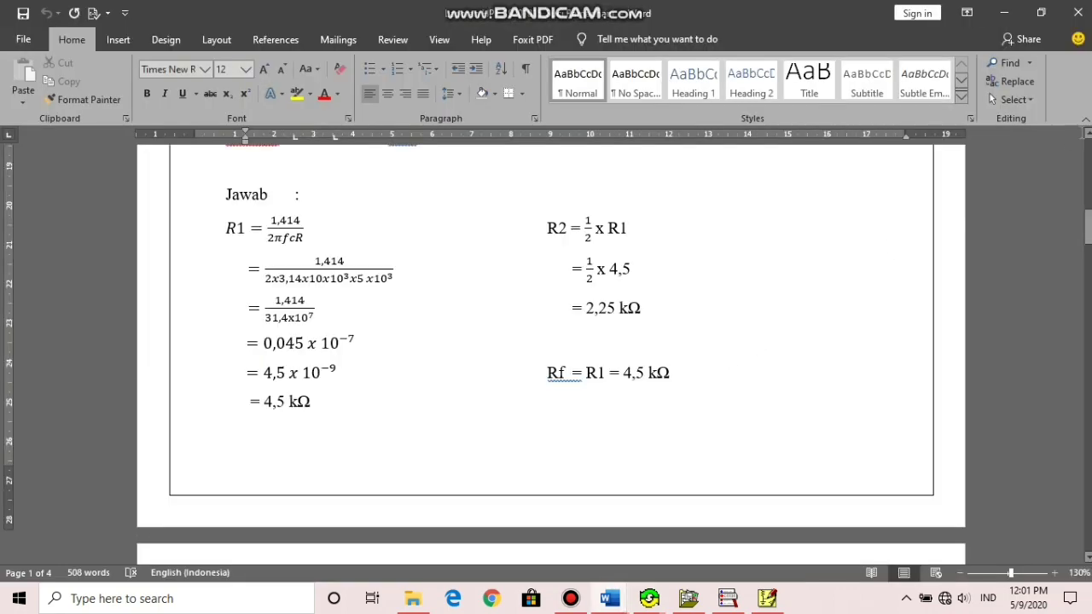
{"action": "mouse_move", "coordinate": [1089, 215]}
{"action": "left_mouse_down"}
{"action": "mouse_move", "coordinate": [1089, 193]}
{"action": "mouse_move", "coordinate": [1088, 204]}
{"action": "left_mouse_up"}
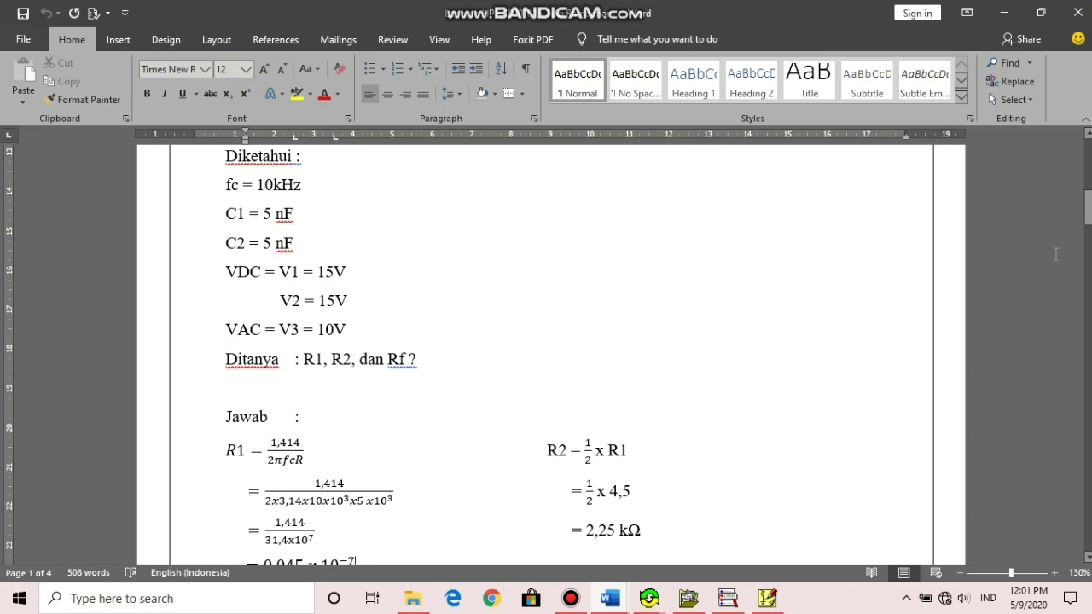
{"action": "left_click_drag", "start_coordinate": [1089, 205], "coordinate": [1064, 7]}
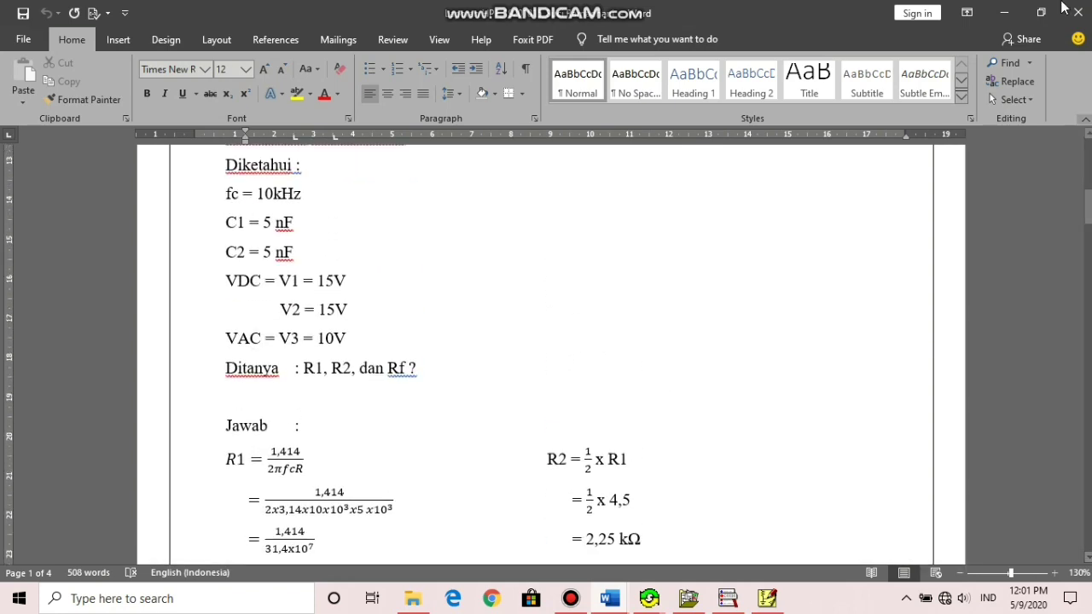
{"action": "left_click", "coordinate": [1004, 12]}
Rename the AC source V1 as E1.
{"action": "left_click", "coordinate": [274, 435]}
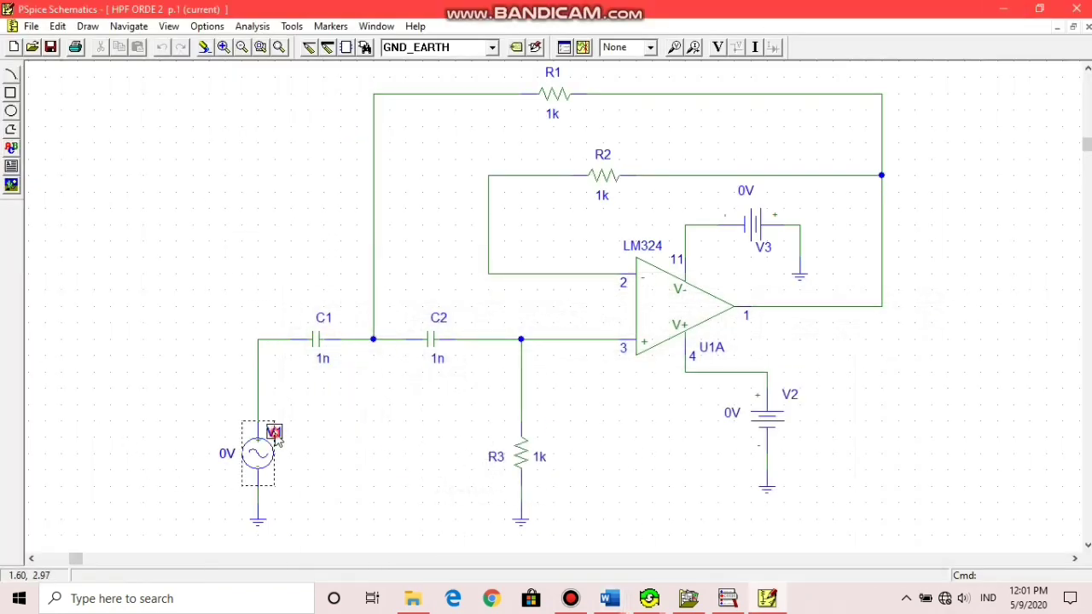
{"action": "double_click", "coordinate": [274, 435]}
{"action": "left_click", "coordinate": [559, 253]}
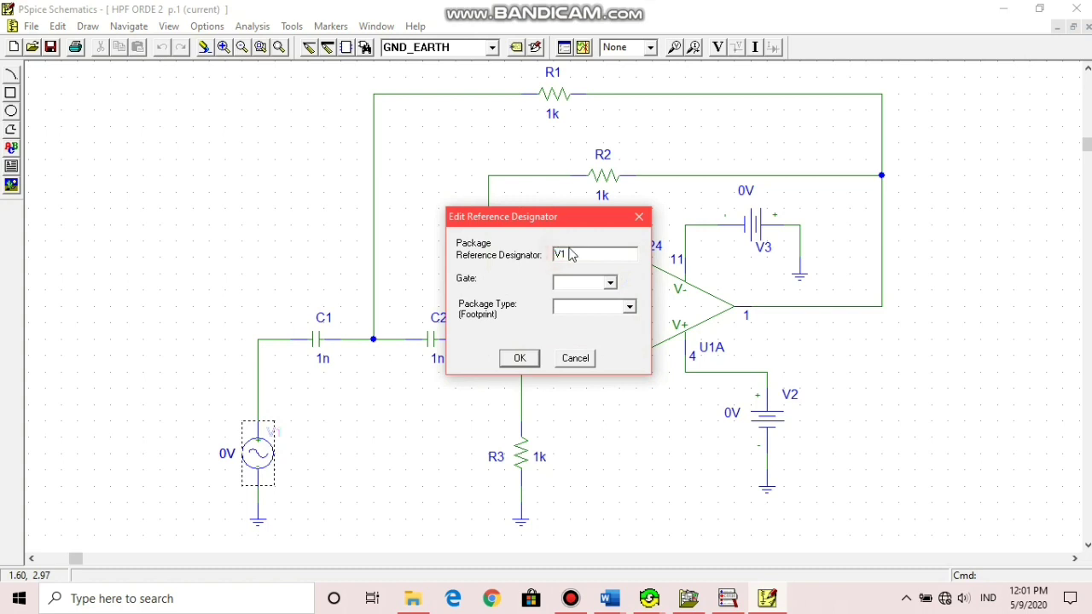
{"action": "left_click", "coordinate": [532, 362]}
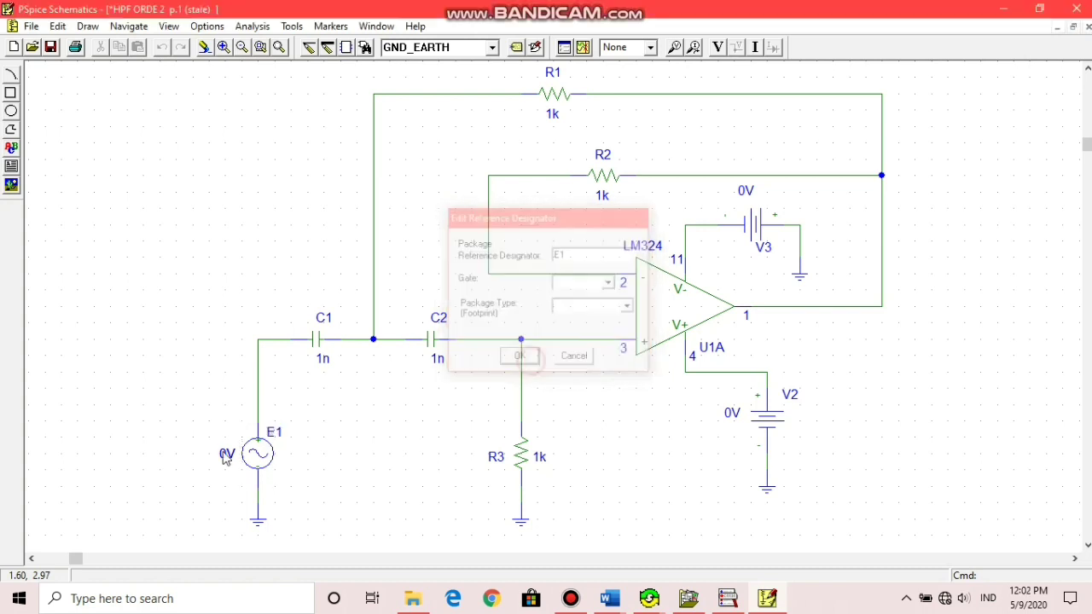
{"action": "left_click", "coordinate": [358, 410]}
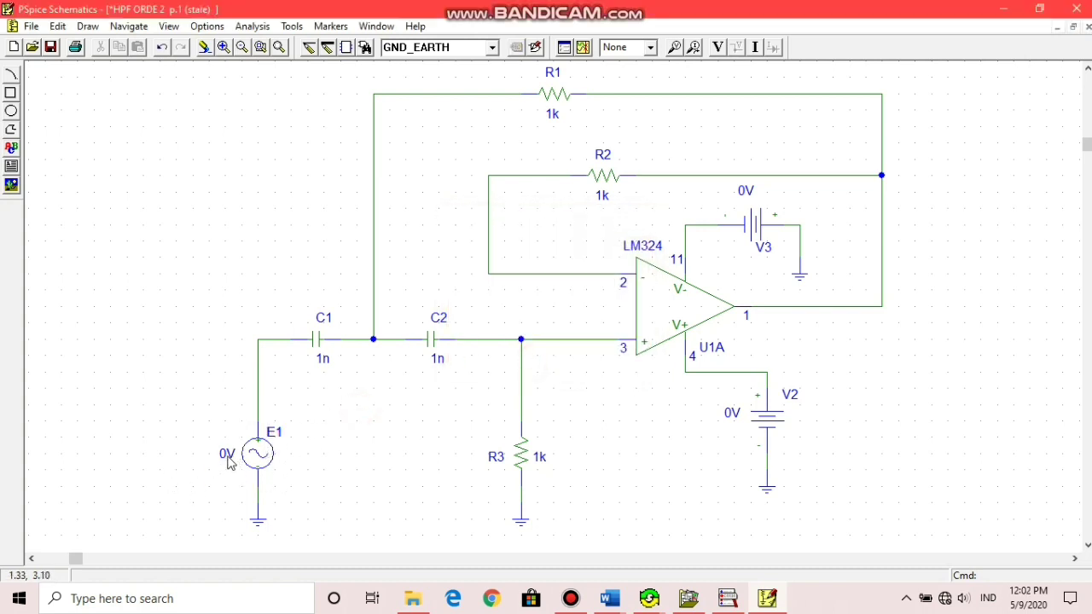
Set the ACMAG value of source E1 to 10V and deselect it.
{"action": "double_click", "coordinate": [228, 456]}
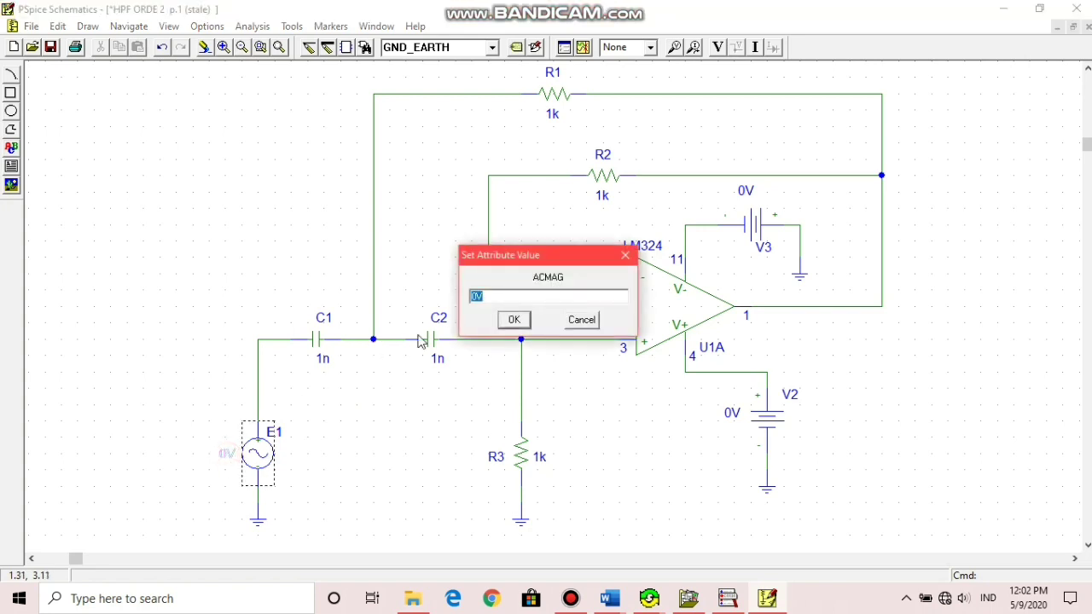
{"action": "left_click", "coordinate": [476, 296]}
{"action": "key", "text": "Return"}
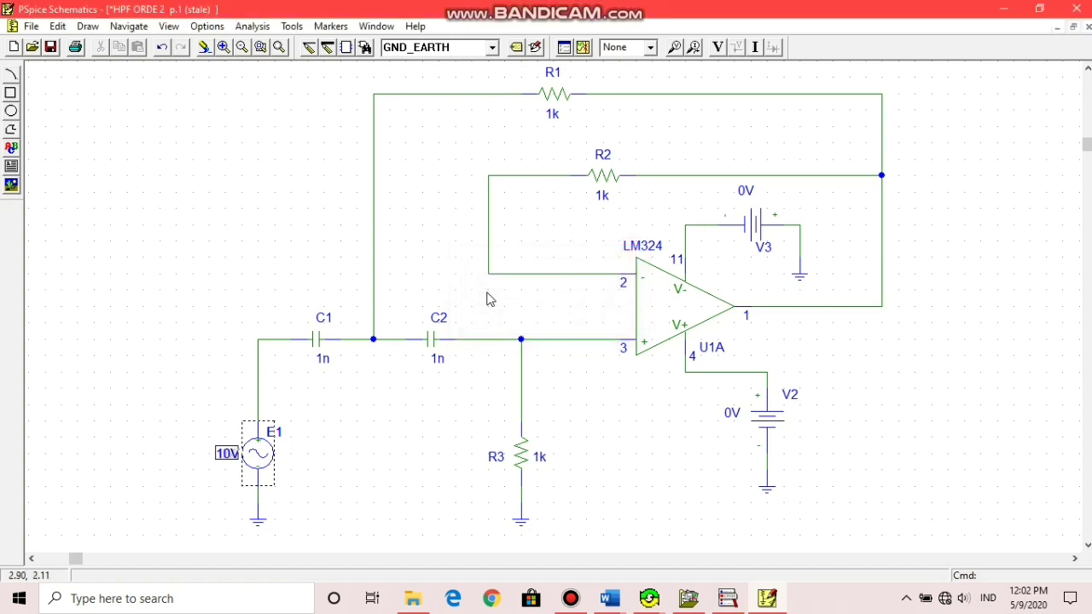
{"action": "left_click", "coordinate": [435, 435]}
Set the values of capacitors C1 and C2 to 5n each.
{"action": "double_click", "coordinate": [322, 358]}
{"action": "left_click", "coordinate": [500, 295]}
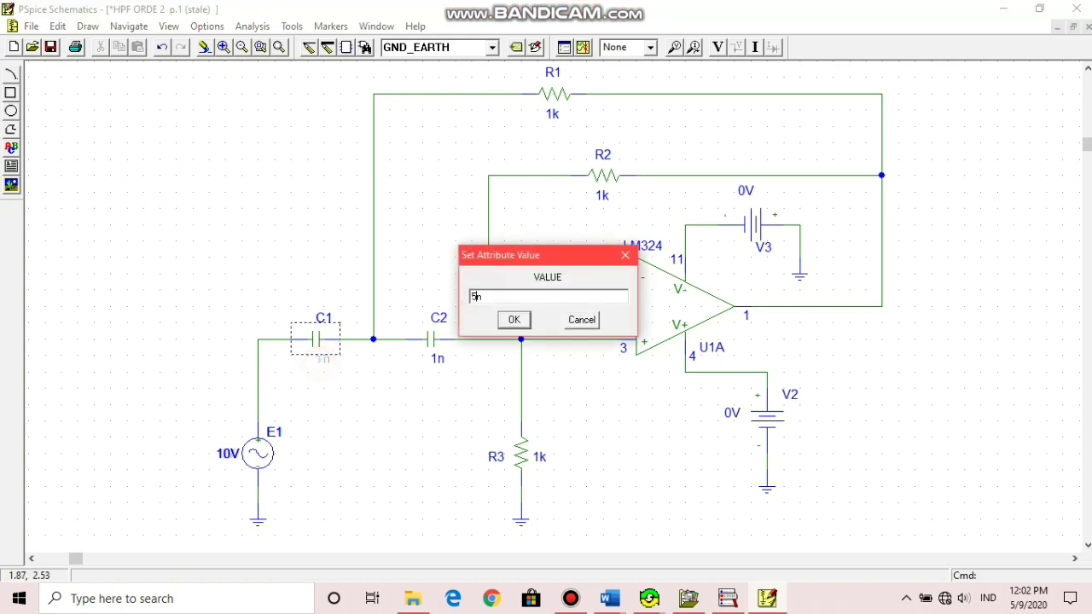
{"action": "key", "text": "Return"}
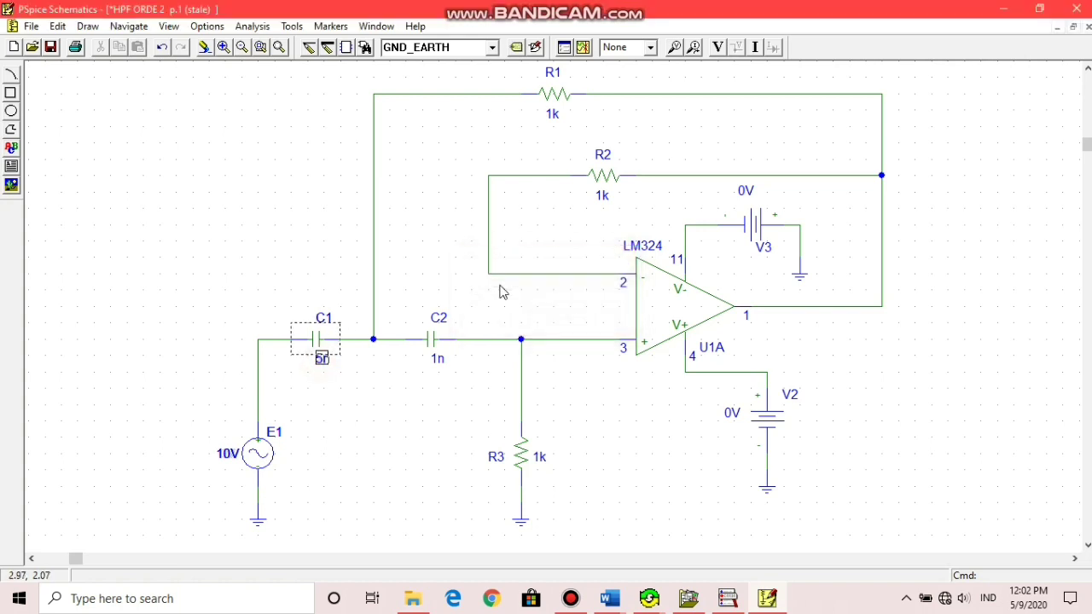
{"action": "left_click", "coordinate": [450, 359]}
{"action": "left_click", "coordinate": [437, 358]}
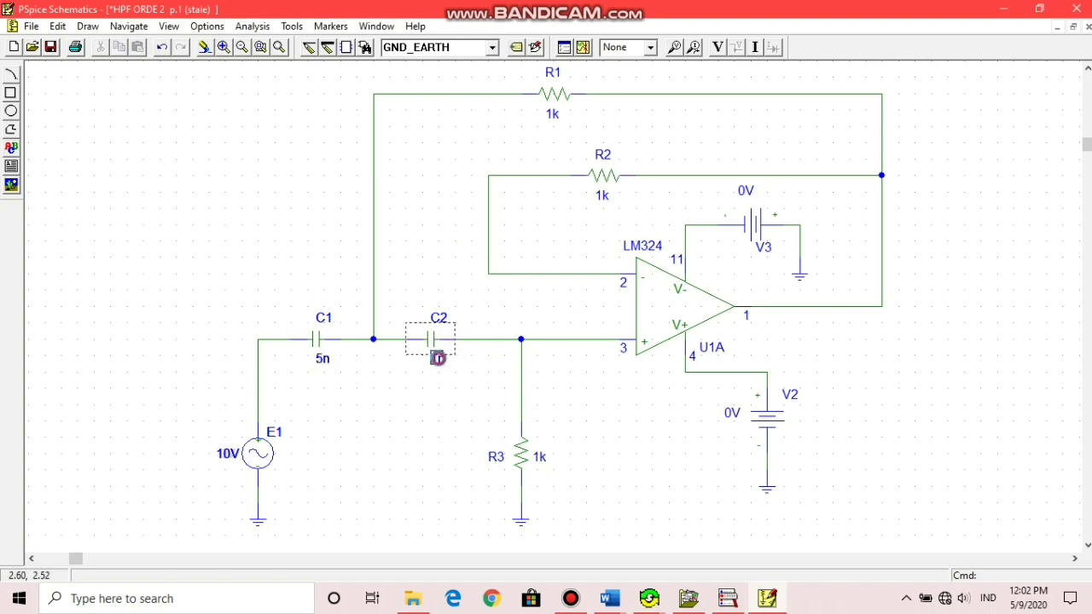
{"action": "double_click", "coordinate": [436, 358]}
{"action": "left_click", "coordinate": [477, 295]}
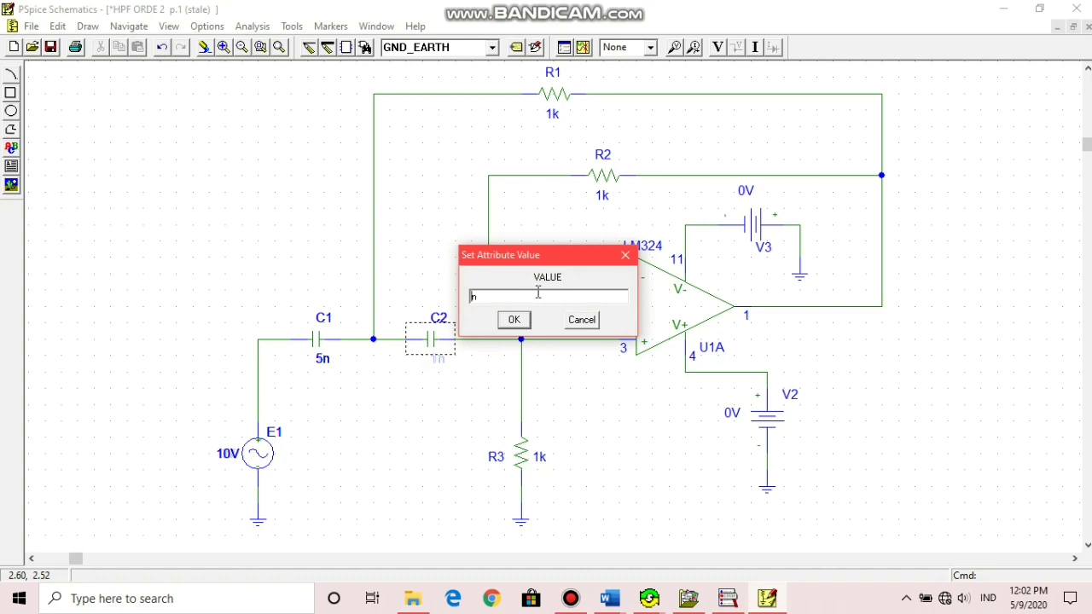
{"action": "key", "text": "Return"}
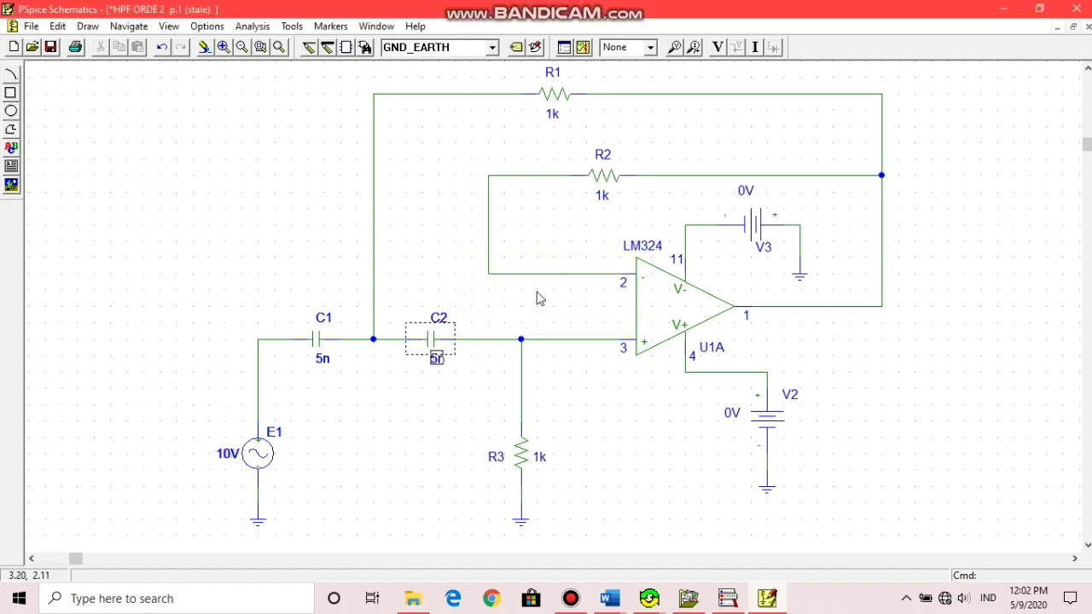
Rename resistor R3, between the non-inverting input line and ground, as R1.
{"action": "double_click", "coordinate": [495, 454]}
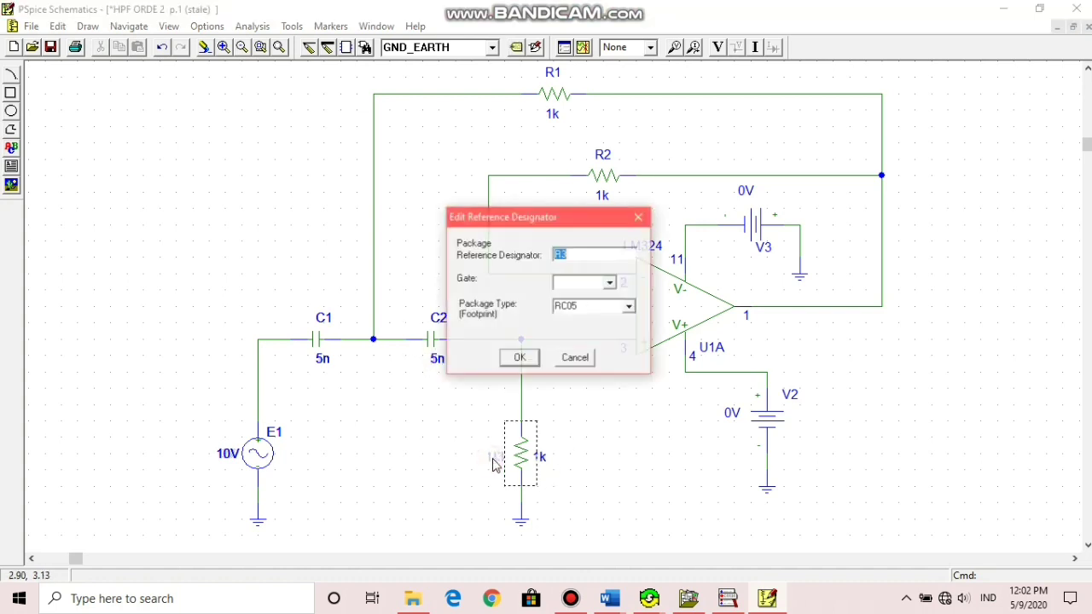
{"action": "left_click", "coordinate": [572, 255]}
{"action": "type", "text": "1"}
{"action": "key", "text": "Return"}
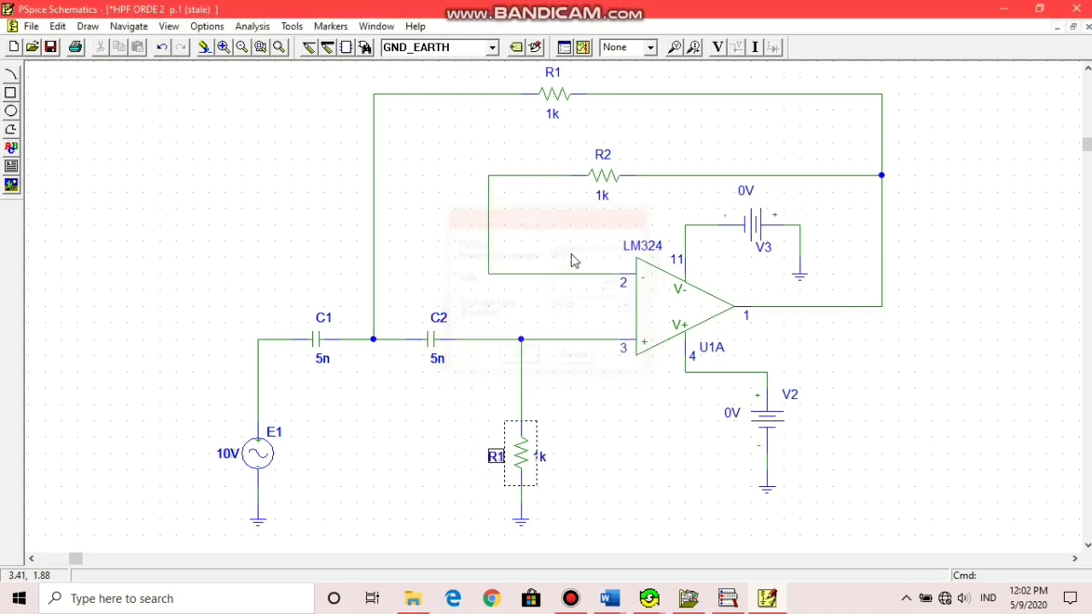
Set the grounded resistor R1 to 4.5k and move its value label right, clear of the resistor symbol.
{"action": "double_click", "coordinate": [542, 456]}
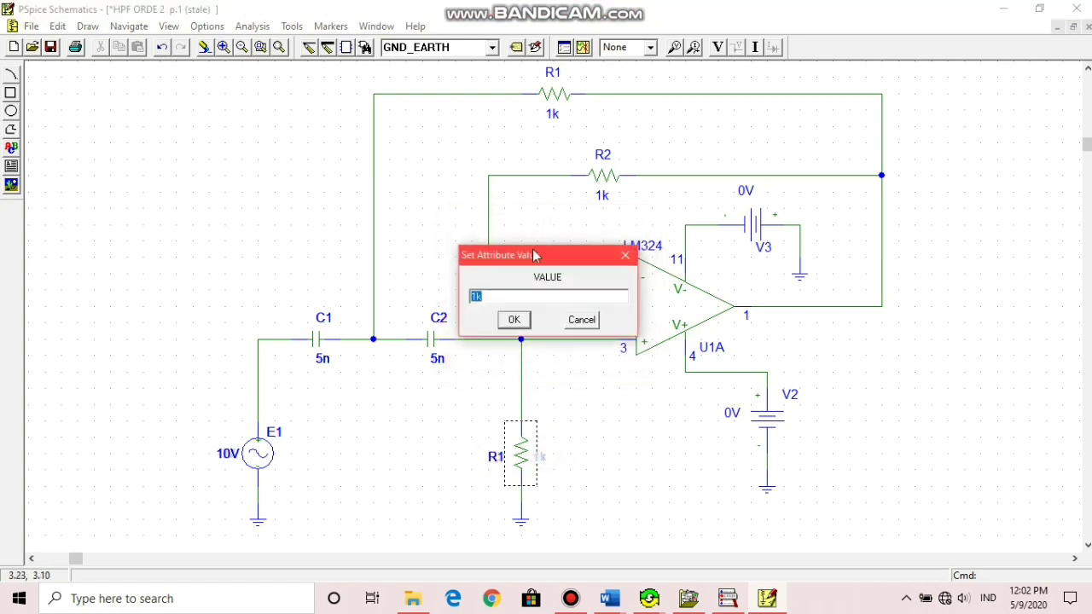
{"action": "left_click", "coordinate": [477, 296]}
{"action": "key", "text": "Return"}
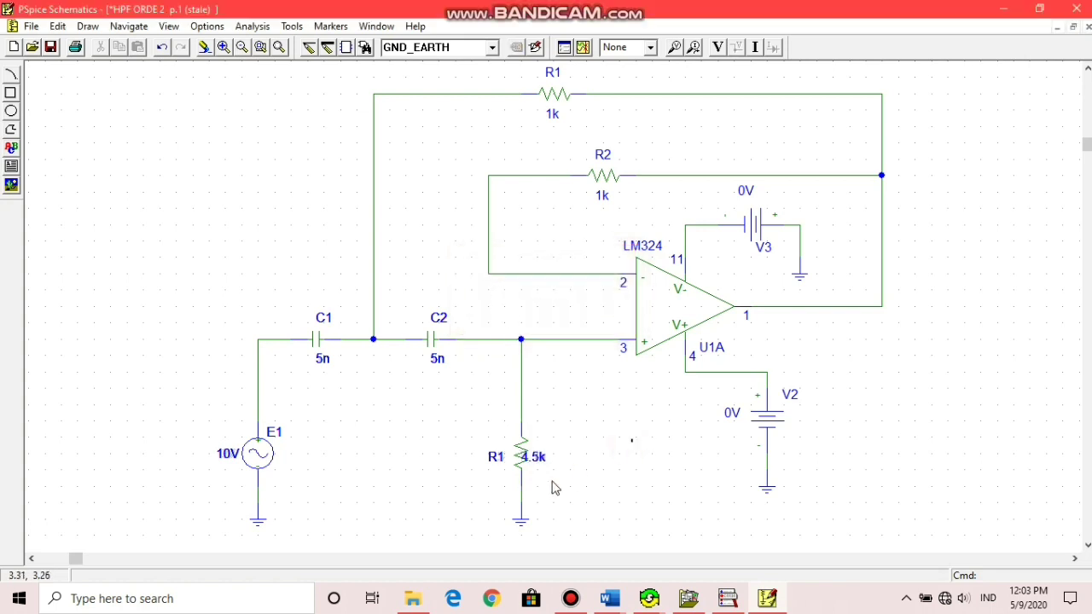
{"action": "left_click_drag", "start_coordinate": [536, 456], "coordinate": [553, 457]}
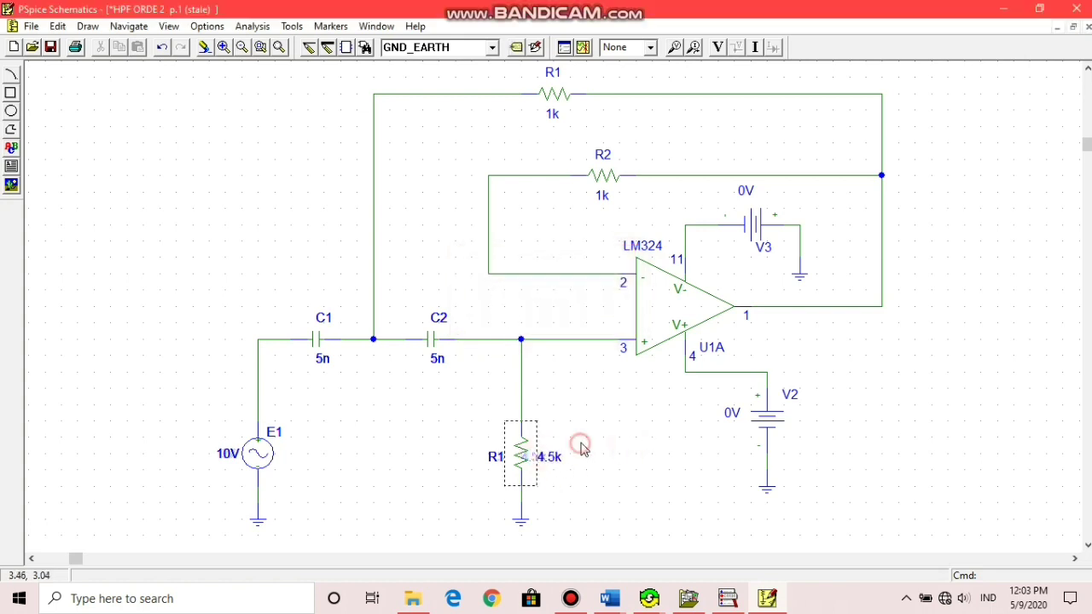
Rename the uppermost feedback resistor R1 as R2 and set its value to 2.25k.
{"action": "double_click", "coordinate": [552, 72]}
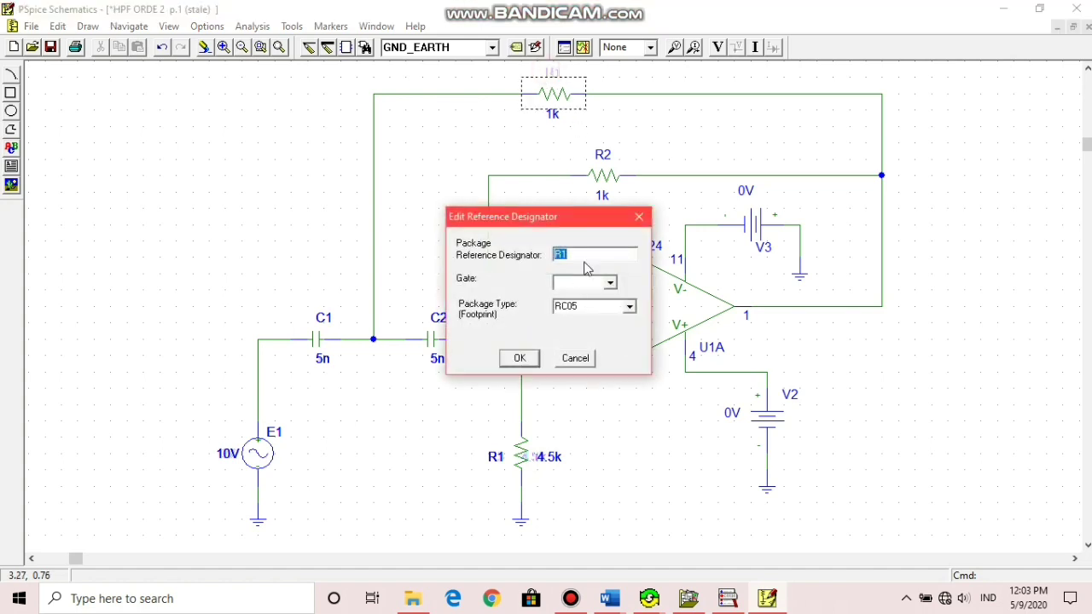
{"action": "left_click", "coordinate": [582, 254]}
{"action": "type", "text": "2"}
{"action": "key", "text": "Return"}
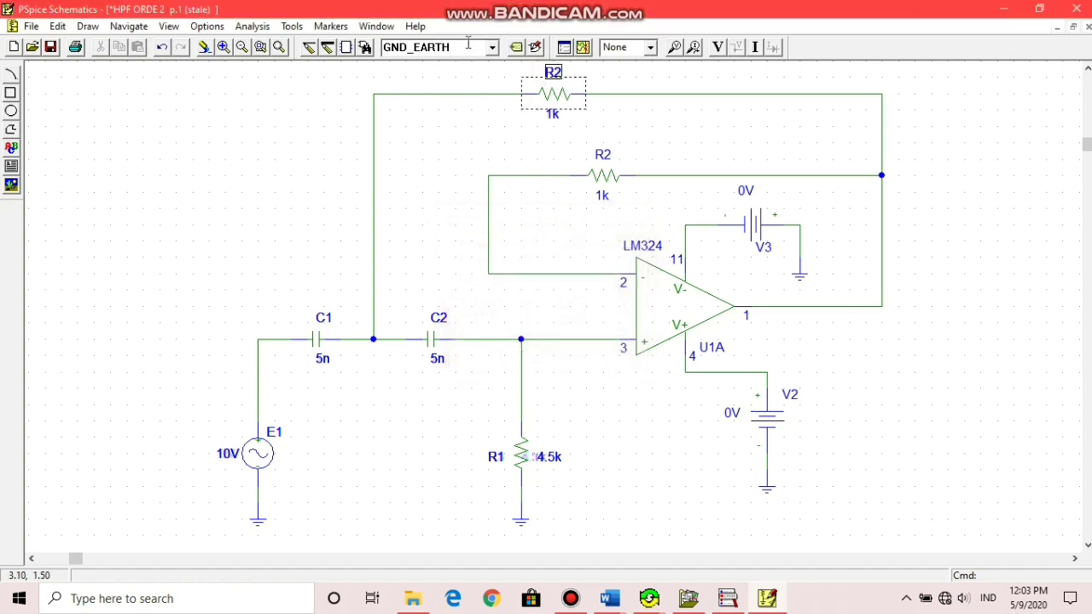
{"action": "left_click", "coordinate": [550, 119]}
{"action": "double_click", "coordinate": [549, 120]}
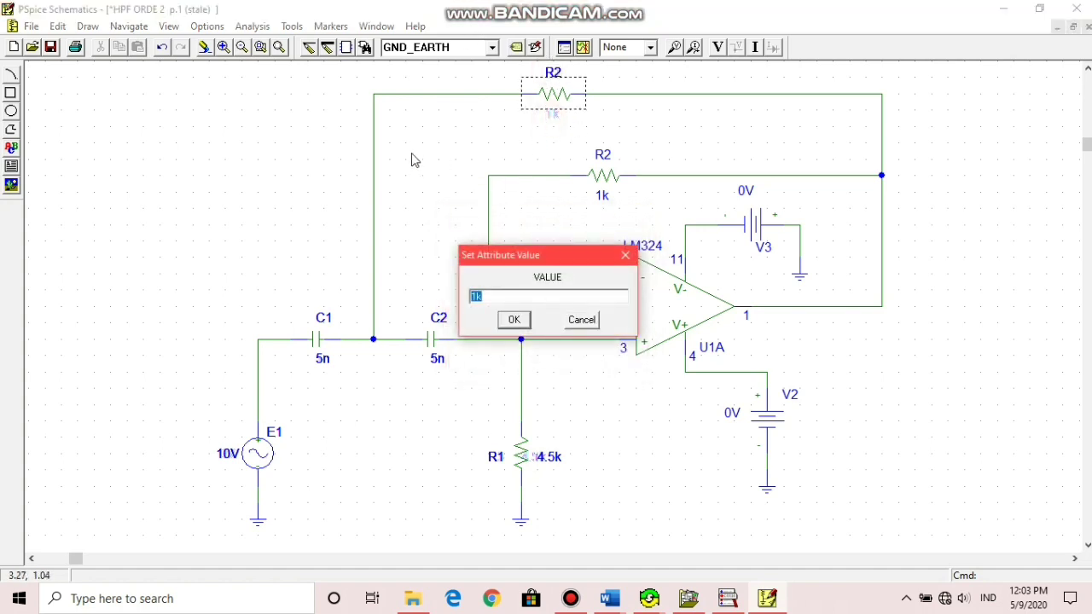
{"action": "left_click", "coordinate": [476, 296]}
{"action": "key", "text": "Return"}
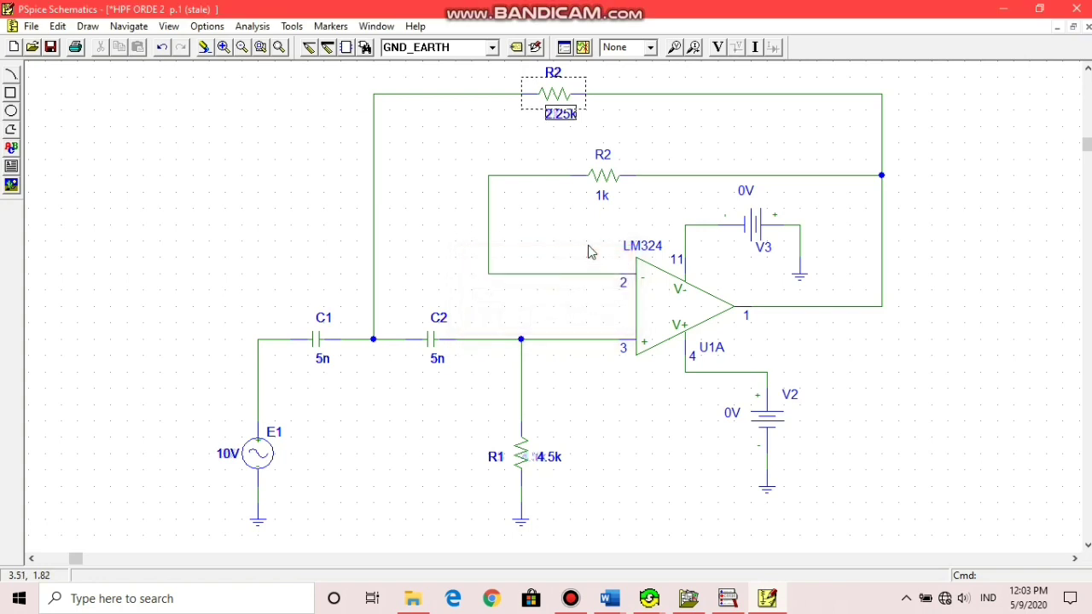
Rename the inner feedback resistor on the inverting input as Rf and set its value to 4.5k.
{"action": "left_click", "coordinate": [736, 111]}
{"action": "left_click", "coordinate": [603, 157]}
{"action": "double_click", "coordinate": [602, 157]}
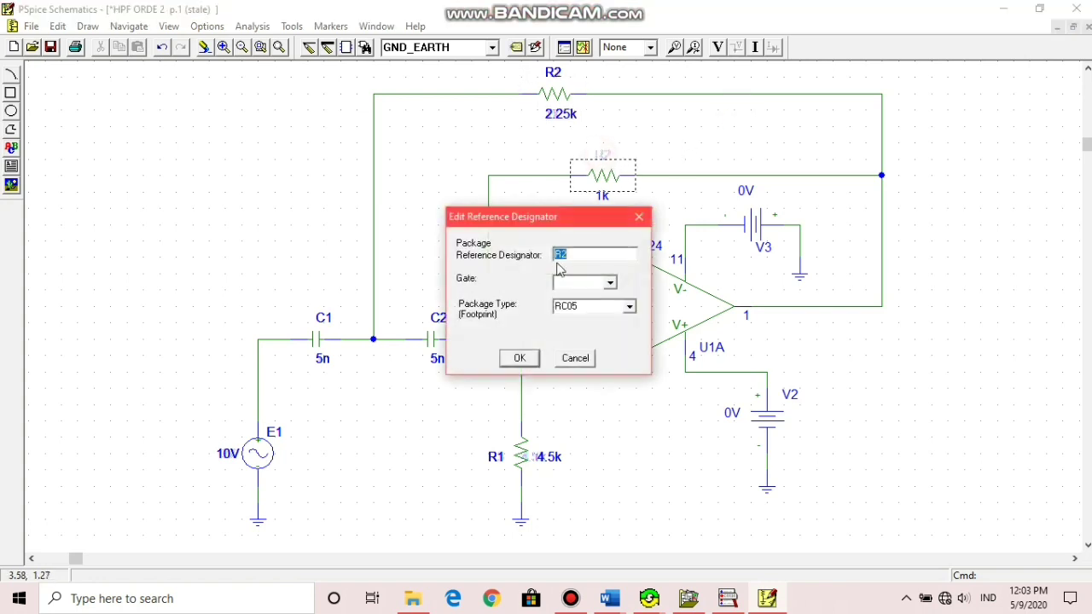
{"action": "left_click", "coordinate": [599, 255]}
{"action": "key", "text": "BackSpace"}
{"action": "key", "text": "Return"}
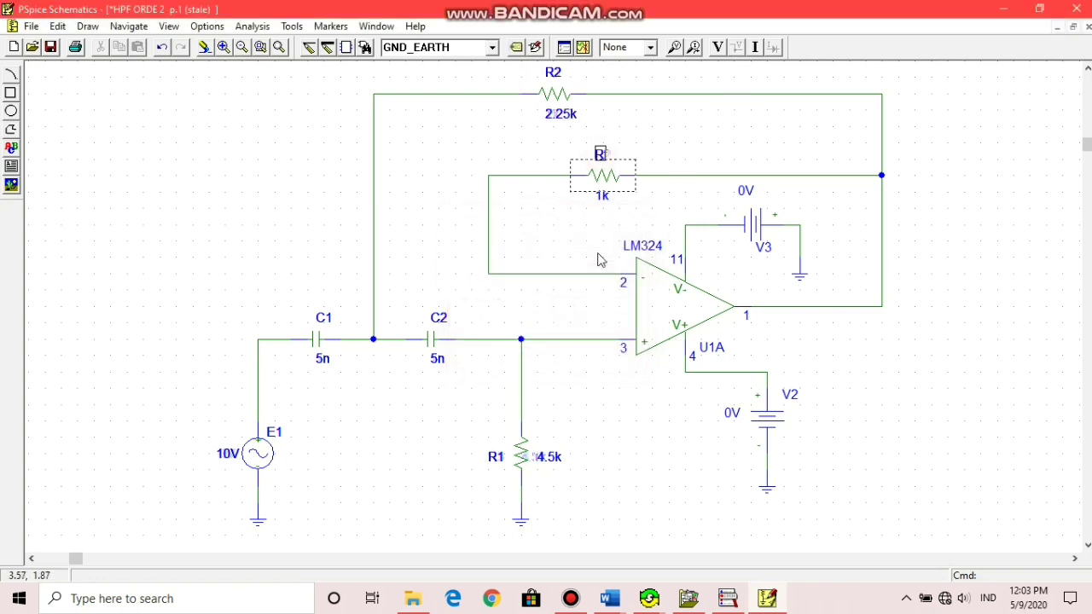
{"action": "left_click", "coordinate": [581, 270]}
{"action": "double_click", "coordinate": [603, 199]}
{"action": "left_click", "coordinate": [474, 296]}
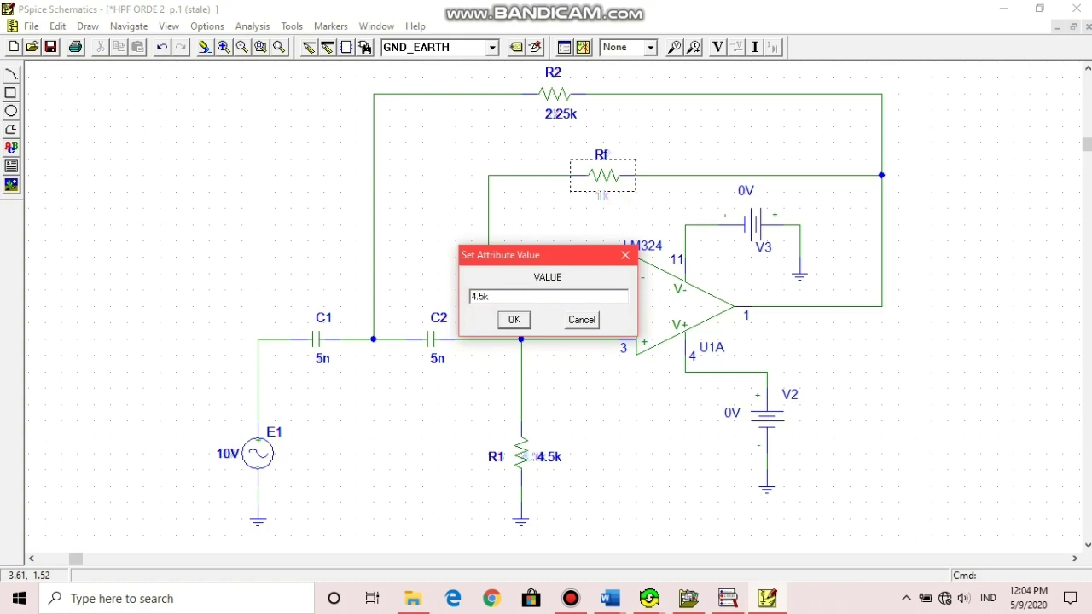
{"action": "key", "text": "Return"}
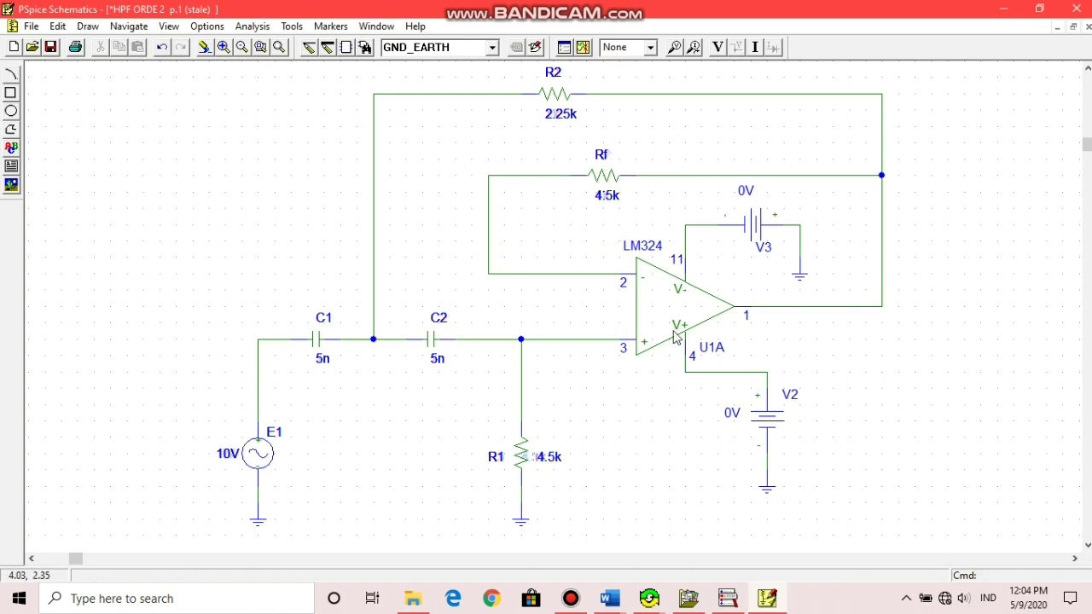
Set the DC voltage of supply sources V3 and V2 to 15V each.
{"action": "double_click", "coordinate": [749, 191]}
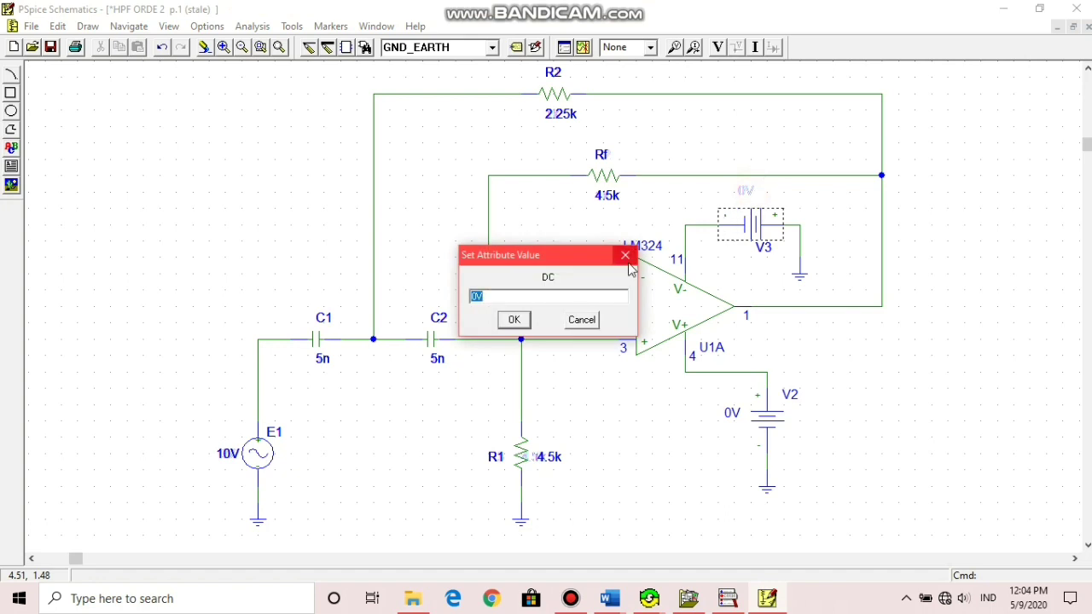
{"action": "left_click", "coordinate": [476, 296]}
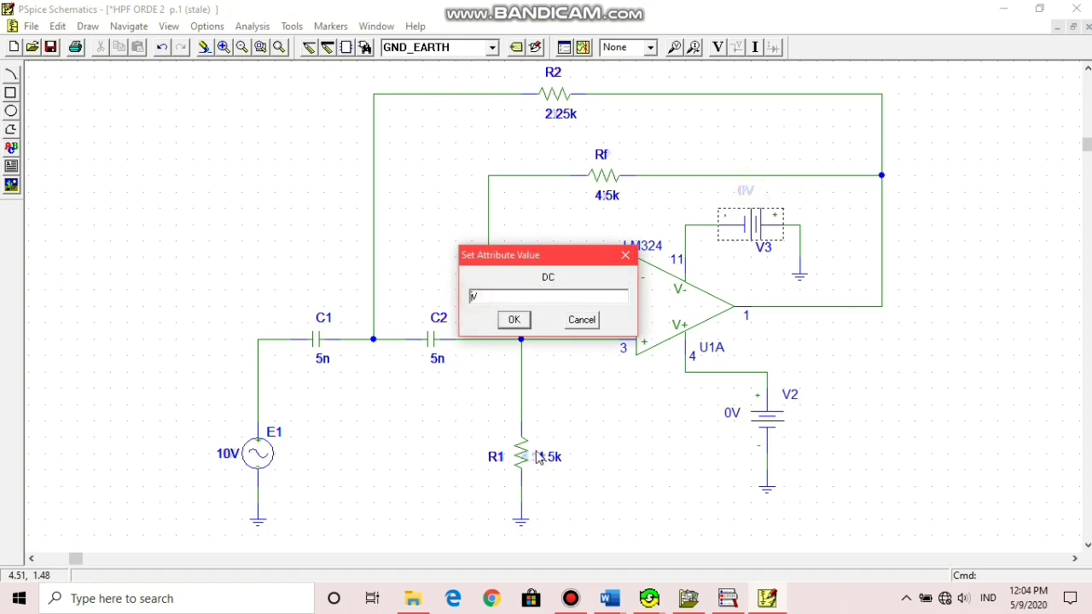
{"action": "type", "text": "15"}
{"action": "key", "text": "Return"}
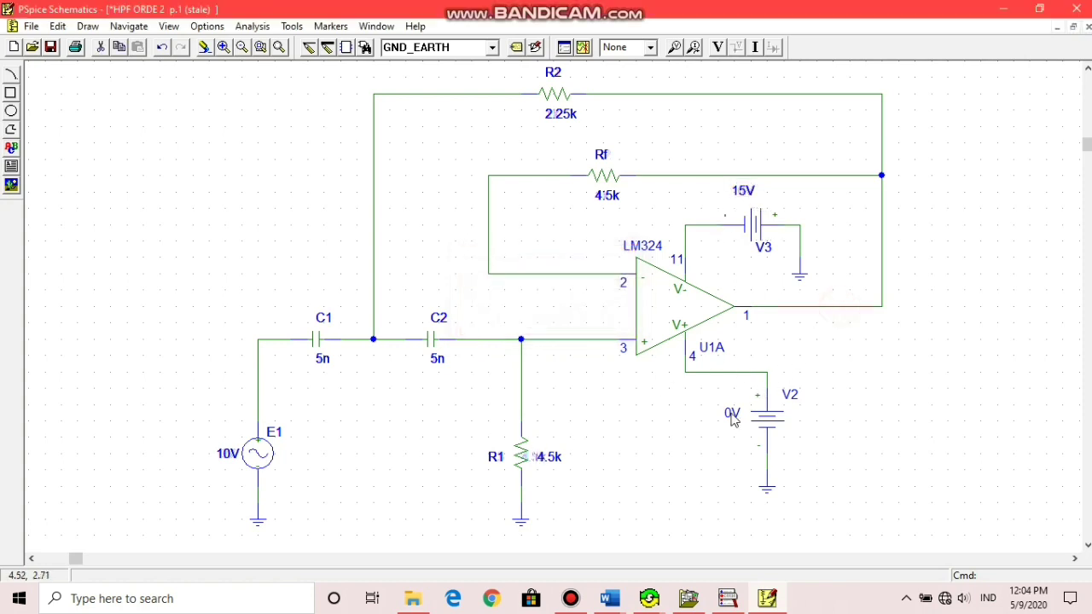
{"action": "double_click", "coordinate": [731, 416]}
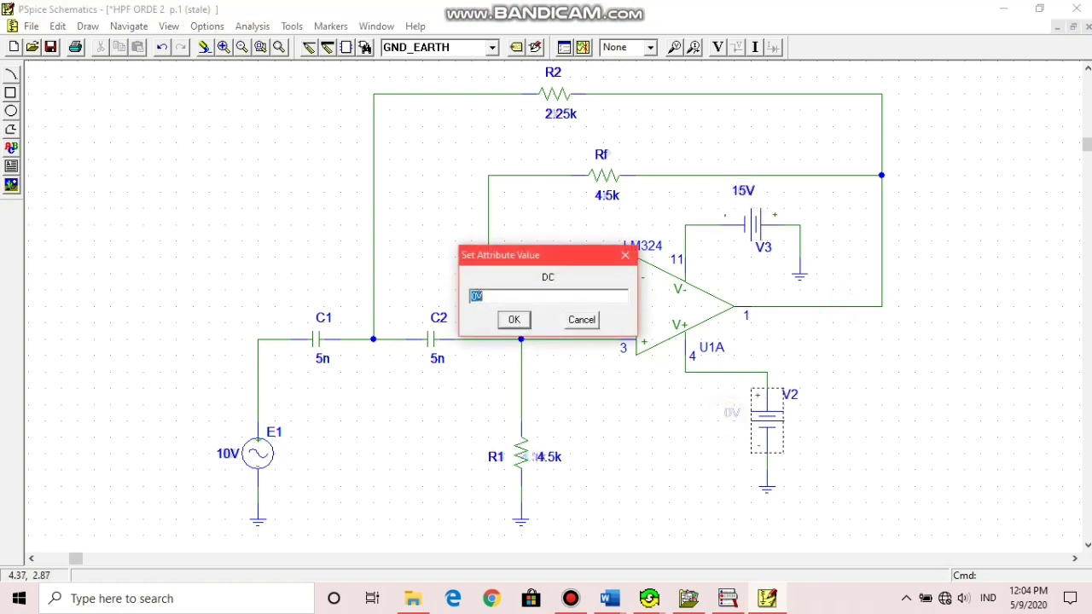
{"action": "type", "text": "15"}
{"action": "key", "text": "Return"}
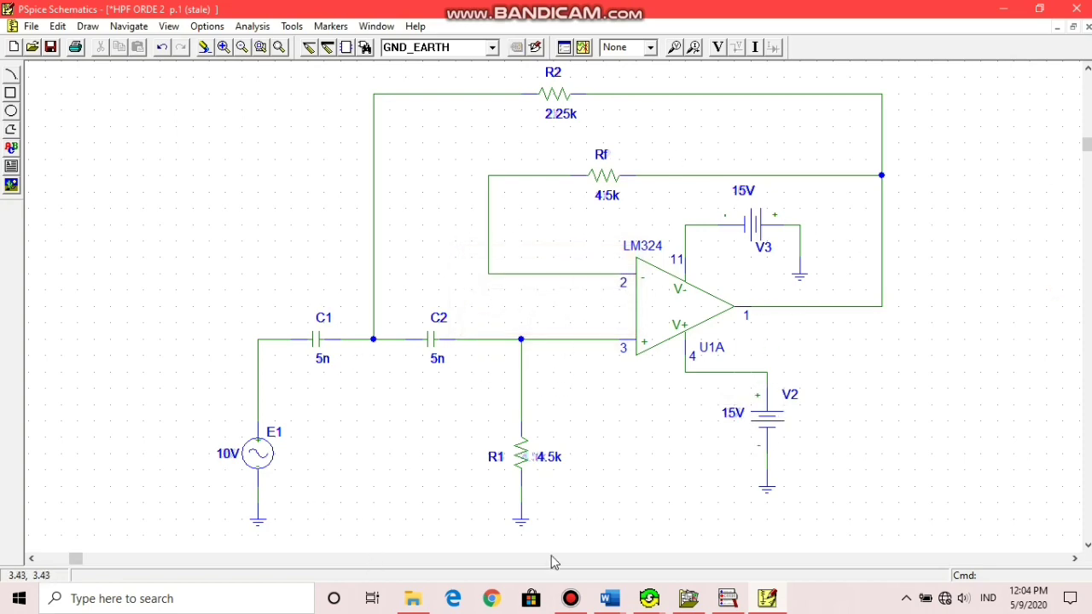
Compare the schematic with the second-order filter circuit figure in the Word technical guide and return to PSpice Schematics.
{"action": "mouse_move", "coordinate": [612, 601]}
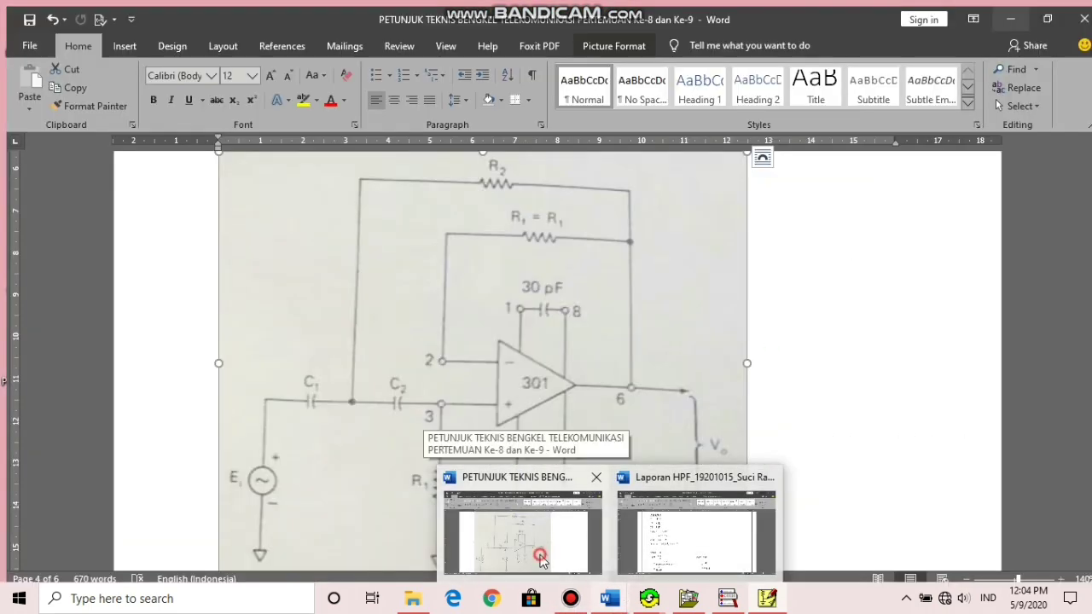
{"action": "left_click", "coordinate": [546, 556]}
{"action": "left_click", "coordinate": [822, 310]}
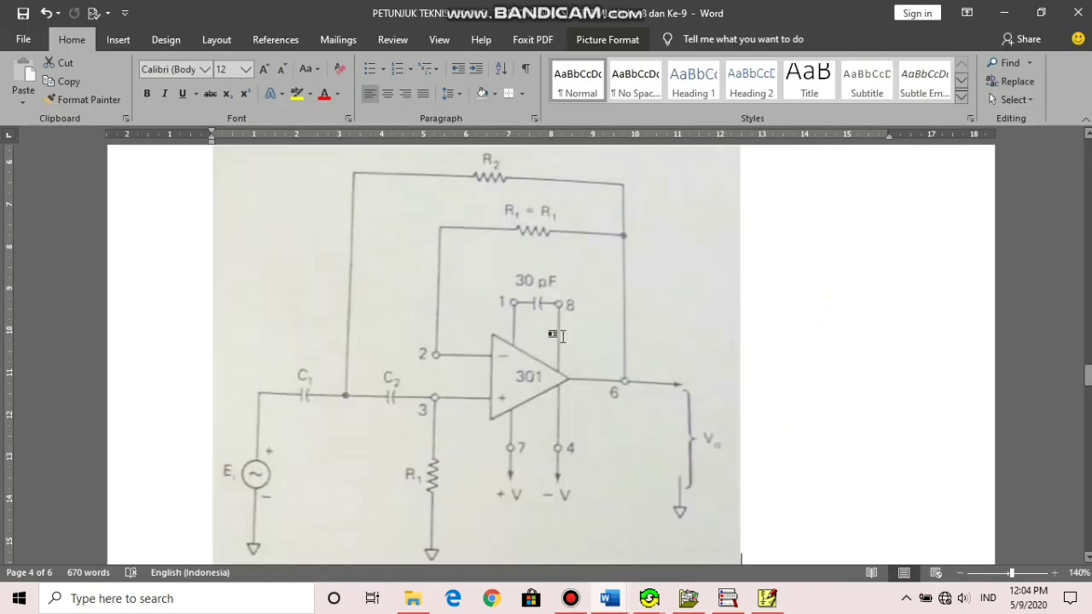
{"action": "scroll", "coordinate": [556, 487], "scroll_direction": "down", "scroll_amount": 1}
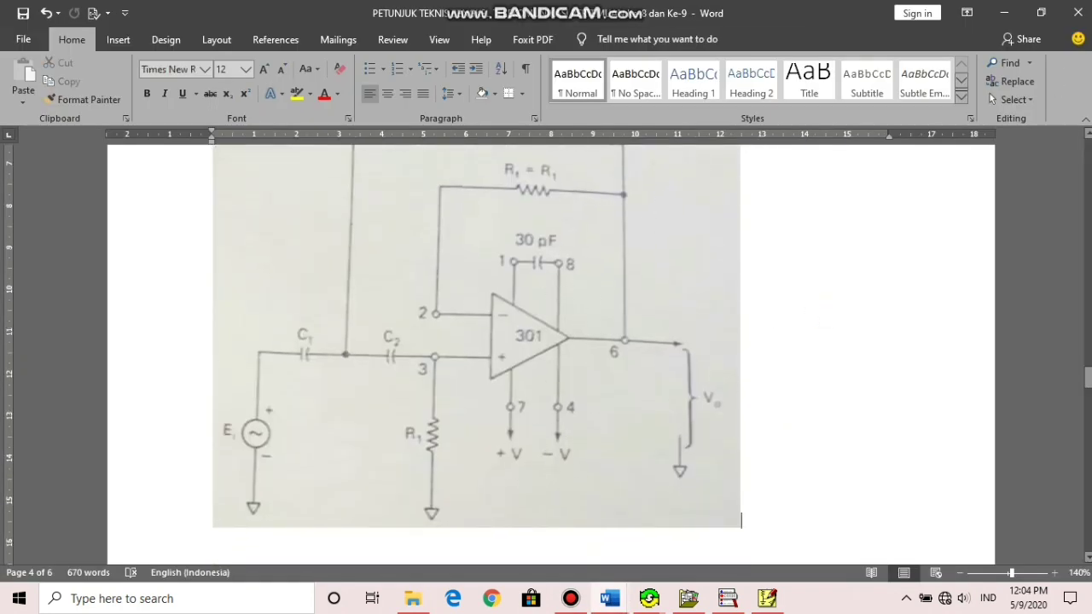
{"action": "scroll", "coordinate": [1089, 139], "scroll_direction": "up", "scroll_amount": 1}
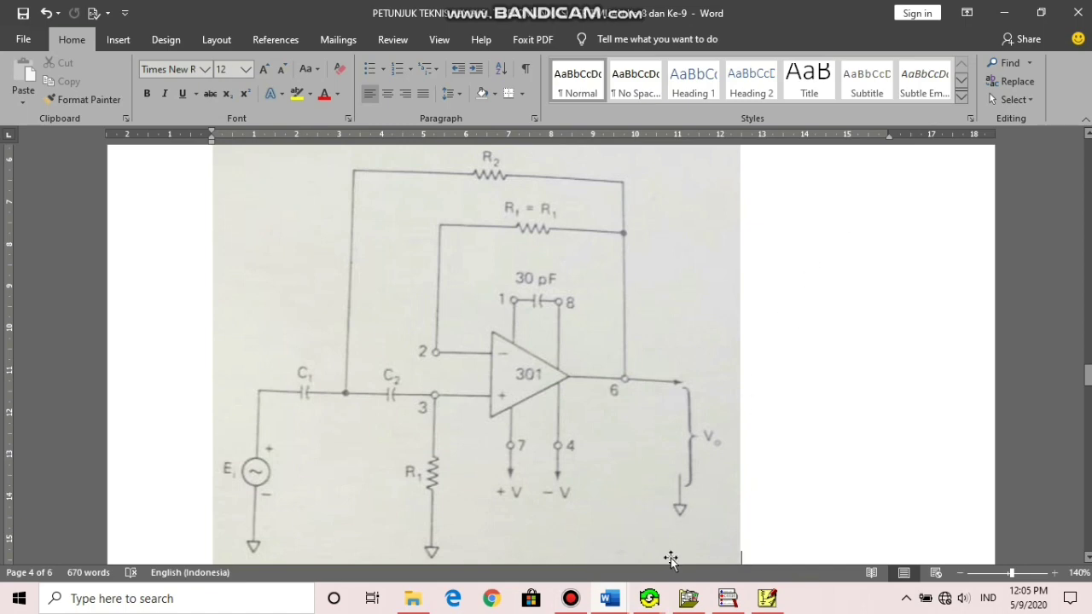
{"action": "left_click", "coordinate": [767, 598]}
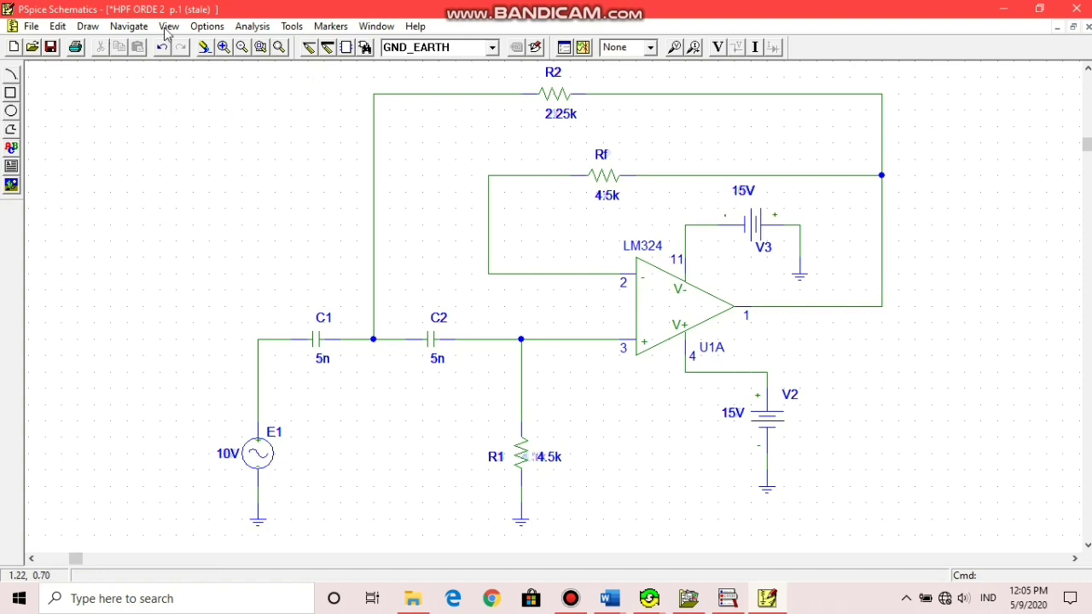
Run an Electrical Rule Check on the schematic and review its messages in the PSpice Message Viewer.
{"action": "left_click", "coordinate": [271, 31]}
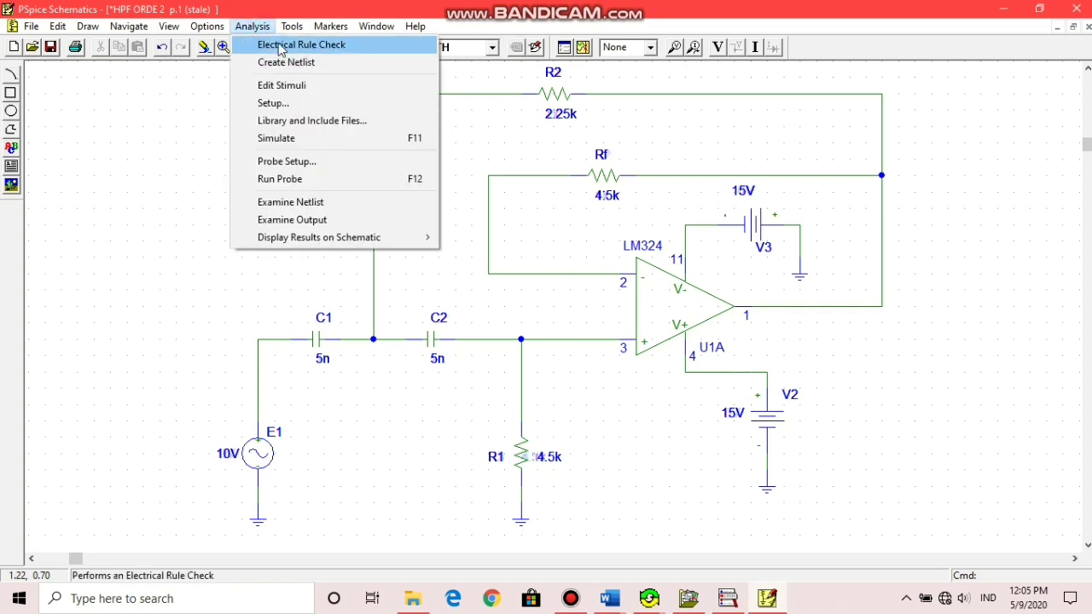
{"action": "left_click", "coordinate": [340, 47]}
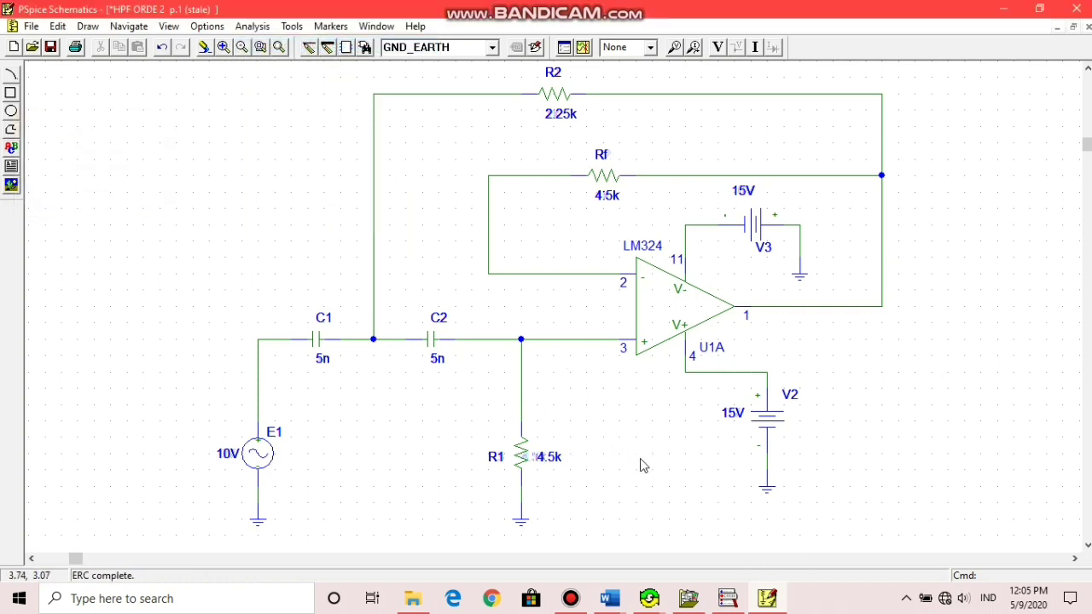
{"action": "mouse_move", "coordinate": [741, 602]}
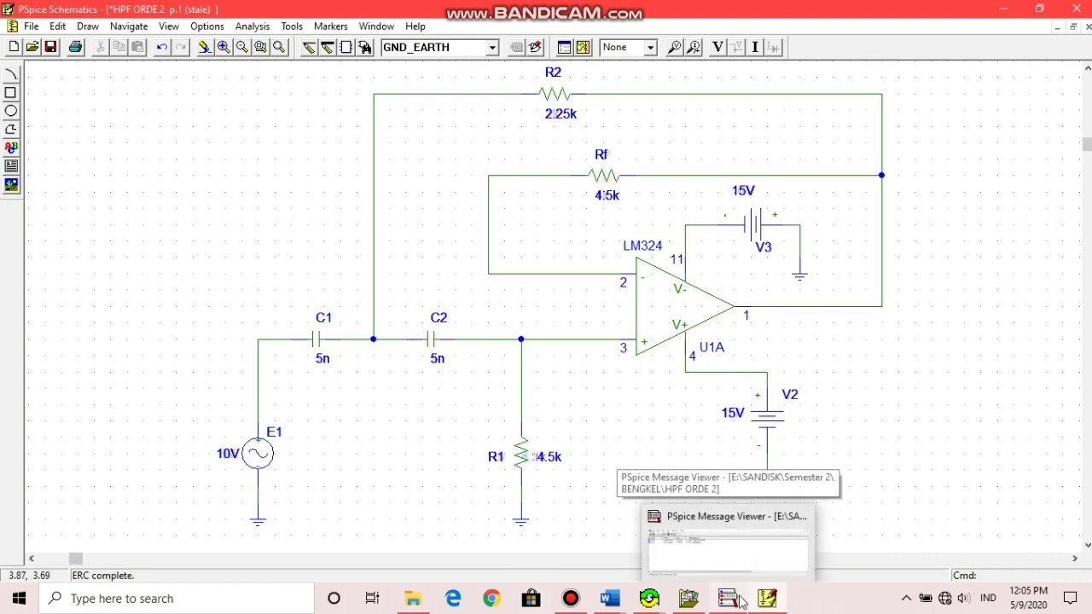
{"action": "left_click", "coordinate": [735, 587]}
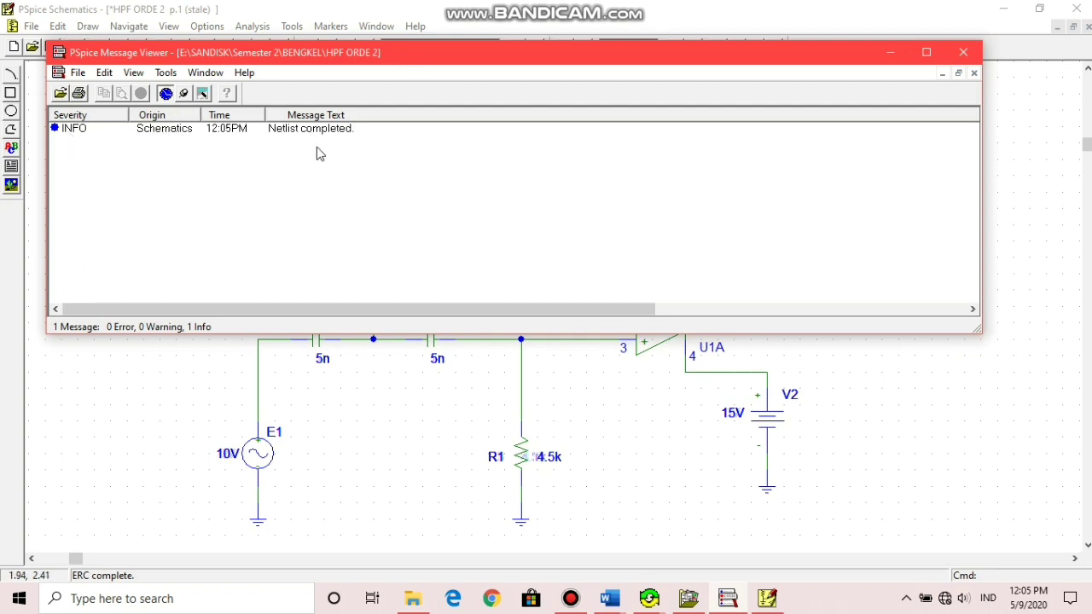
{"action": "left_click", "coordinate": [890, 52]}
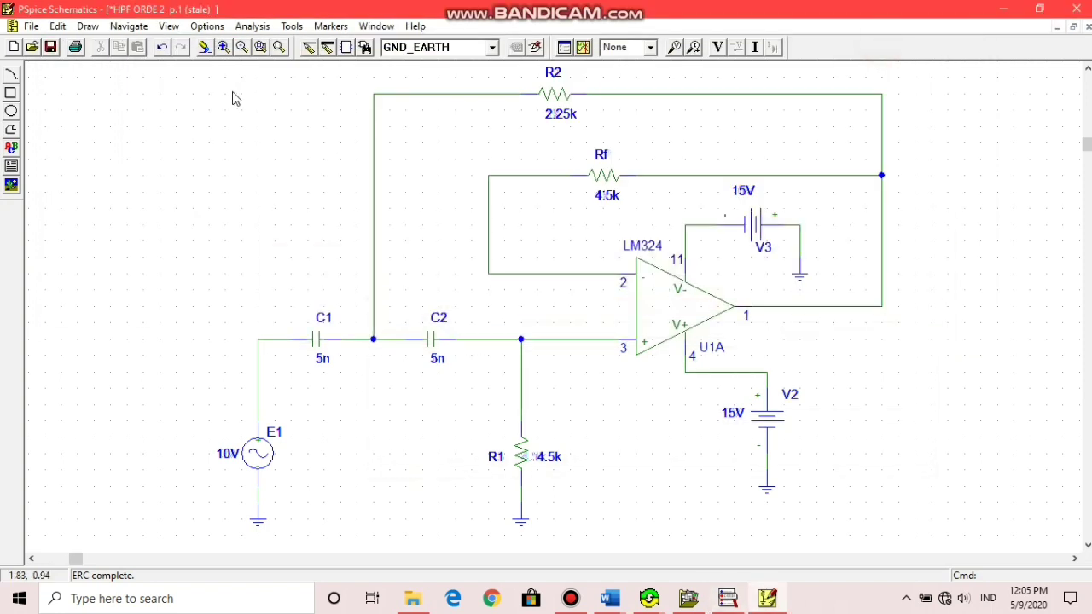
Create the circuit's netlist and review the resulting messages in the PSpice Message Viewer.
{"action": "left_click", "coordinate": [253, 25]}
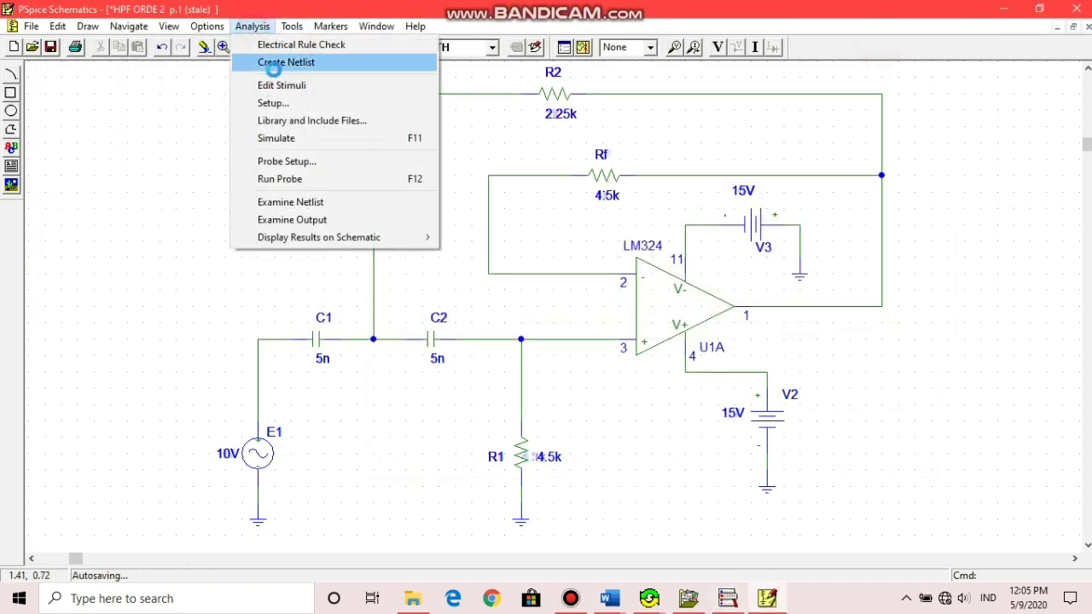
{"action": "left_click", "coordinate": [353, 64]}
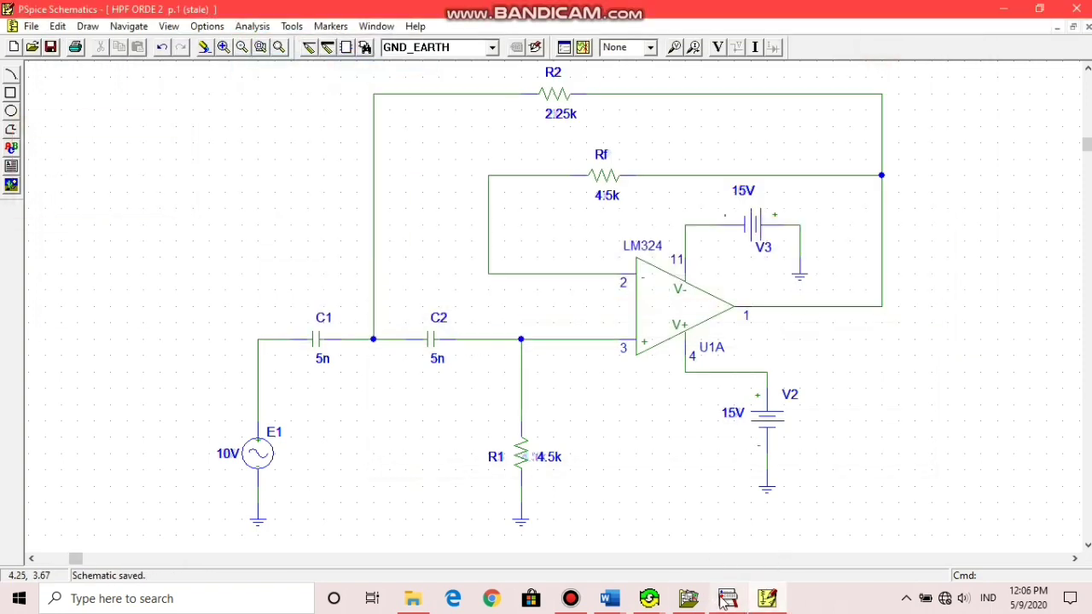
{"action": "left_click", "coordinate": [691, 598]}
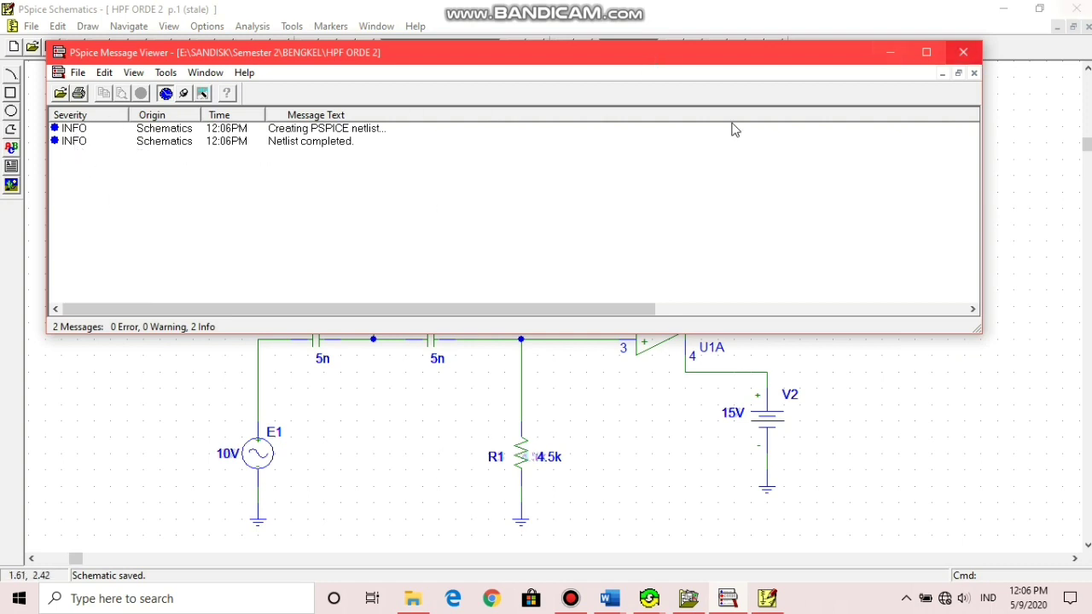
{"action": "left_click", "coordinate": [889, 52]}
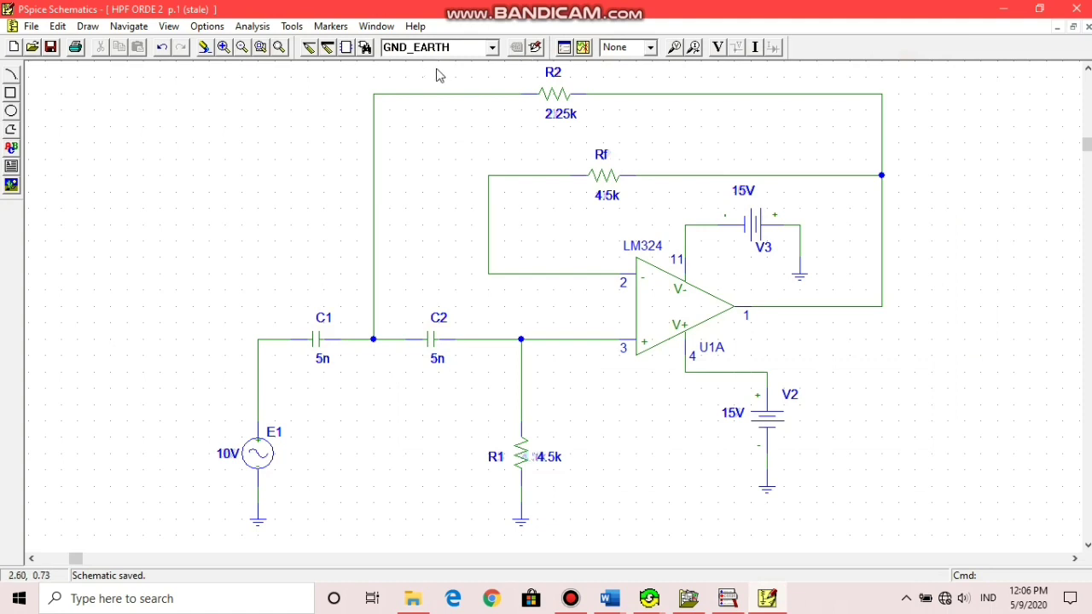
Set up a linear AC Sweep with 100 total points from 100 to 100K, leaving Bias Point Detail disabled.
{"action": "left_click", "coordinate": [563, 51]}
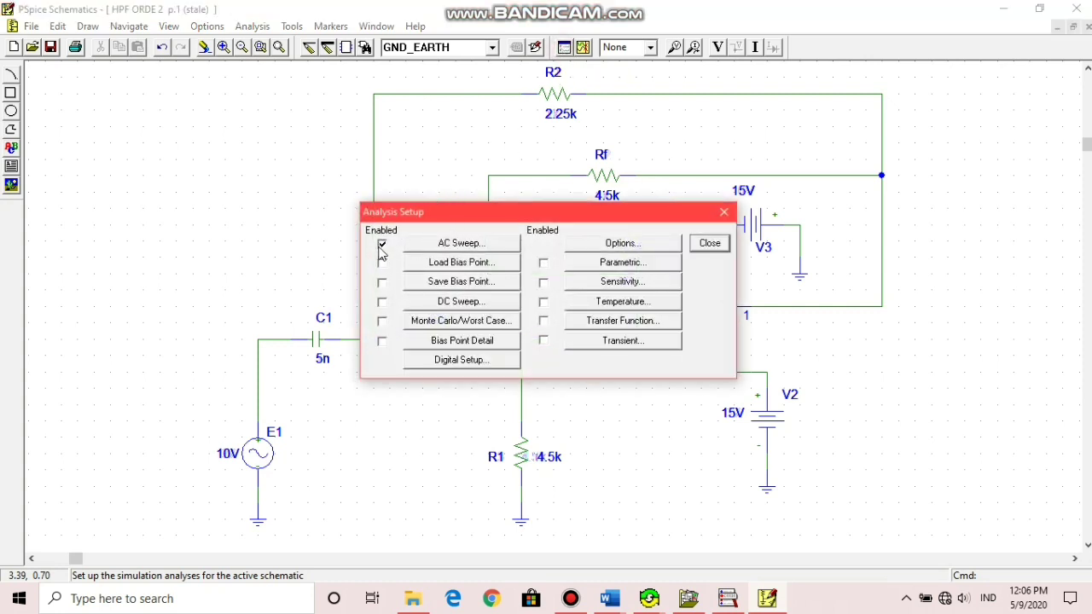
{"action": "left_click", "coordinate": [382, 341]}
{"action": "left_click", "coordinate": [381, 245]}
{"action": "left_click", "coordinate": [383, 245]}
{"action": "left_click", "coordinate": [485, 245]}
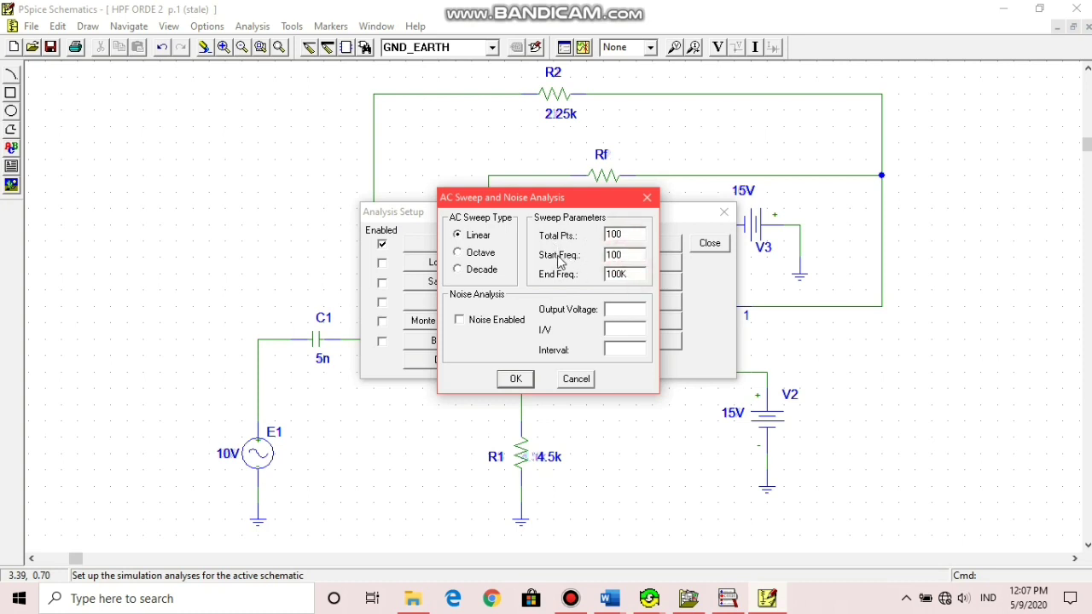
{"action": "key", "text": "Tab"}
{"action": "left_click", "coordinate": [612, 275]}
{"action": "left_click", "coordinate": [515, 379]}
{"action": "left_click", "coordinate": [709, 243]}
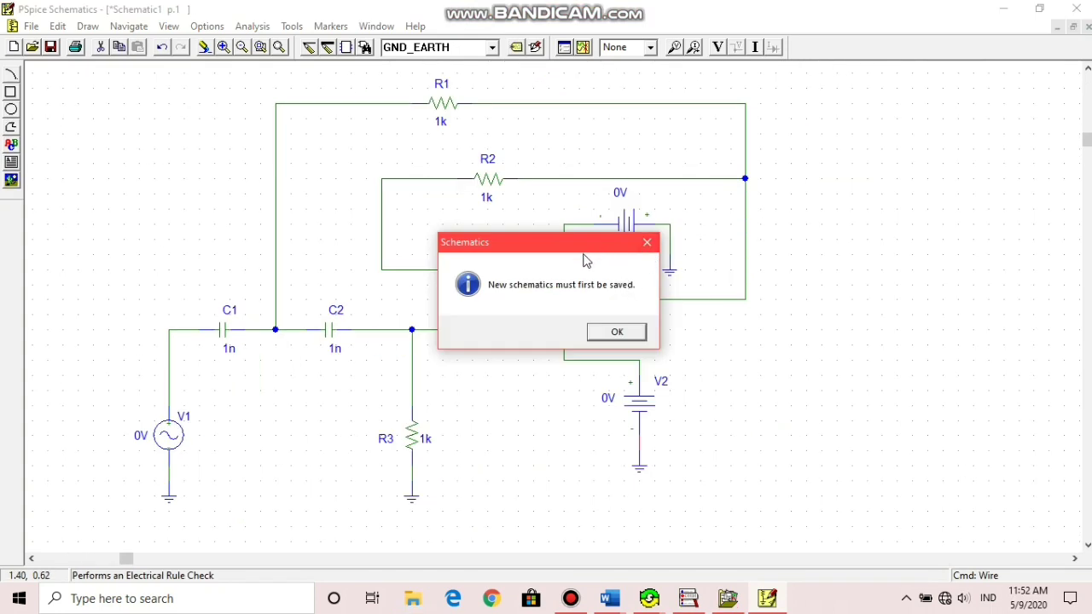
Save the new schematic as HPF ORDE 2 in the BENGKEL folder.
{"action": "left_click", "coordinate": [614, 332]}
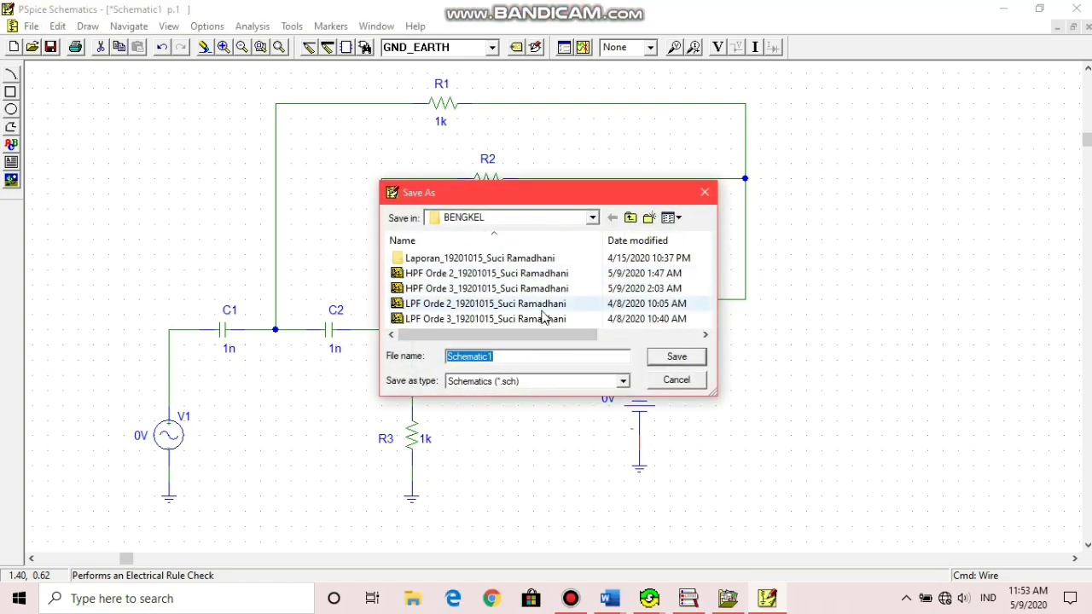
{"action": "type", "text": "H"}
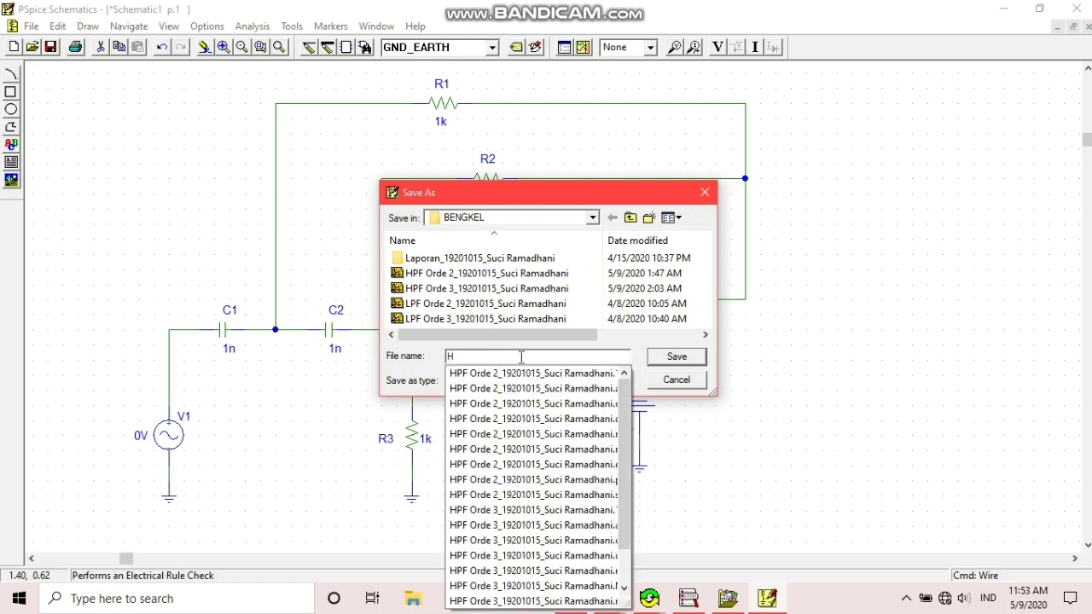
{"action": "type", "text": "PF ORDE 2"}
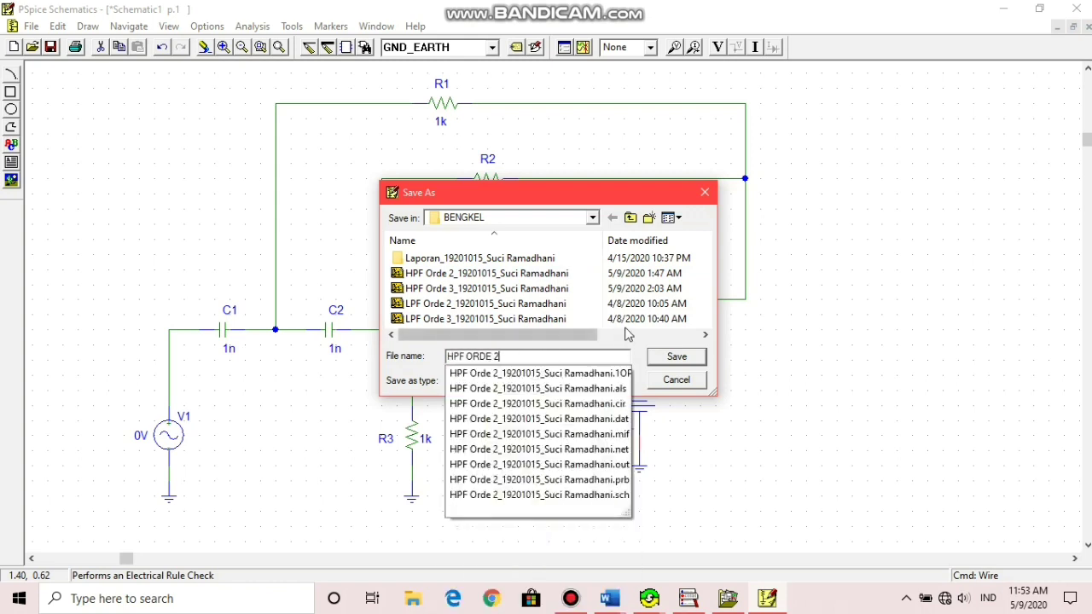
{"action": "left_click", "coordinate": [672, 360]}
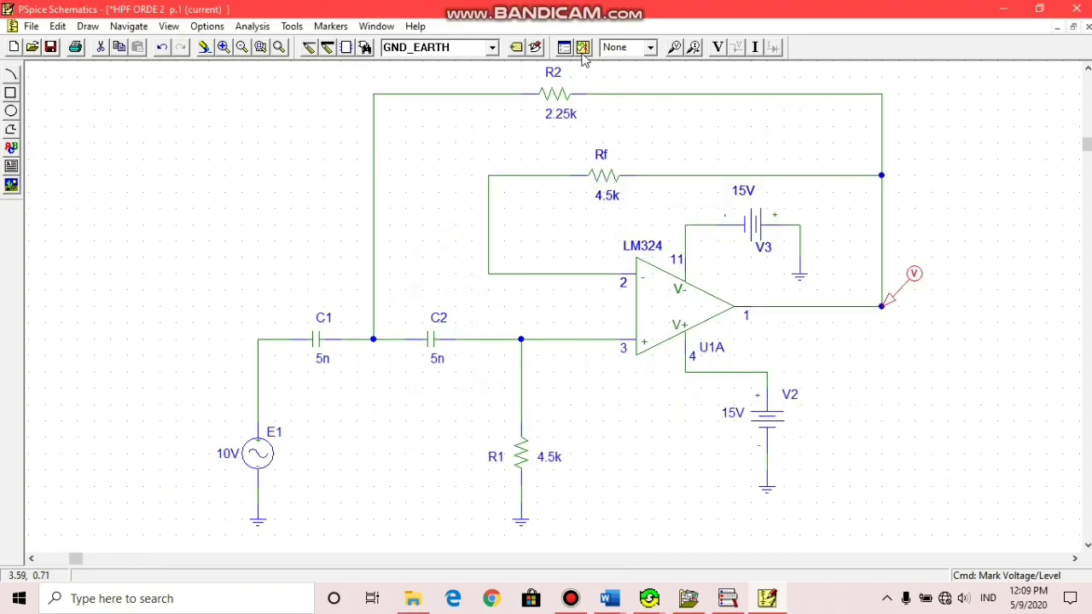
Simulate the circuit, examine the frequency response at the marked op-amp output, and close the plot window.
{"action": "left_click", "coordinate": [582, 49]}
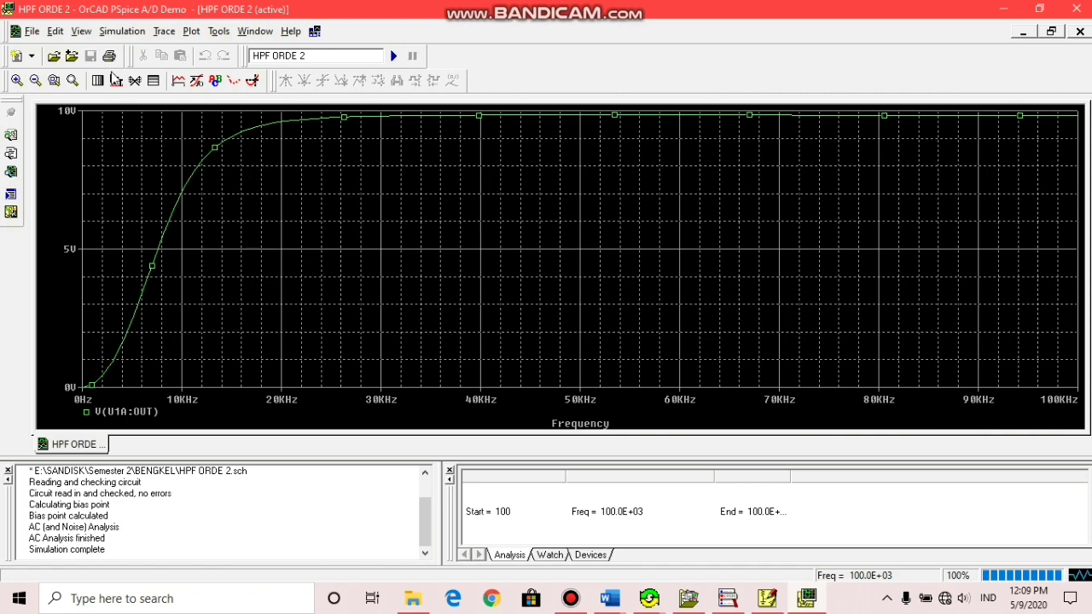
{"action": "left_click", "coordinate": [1003, 8]}
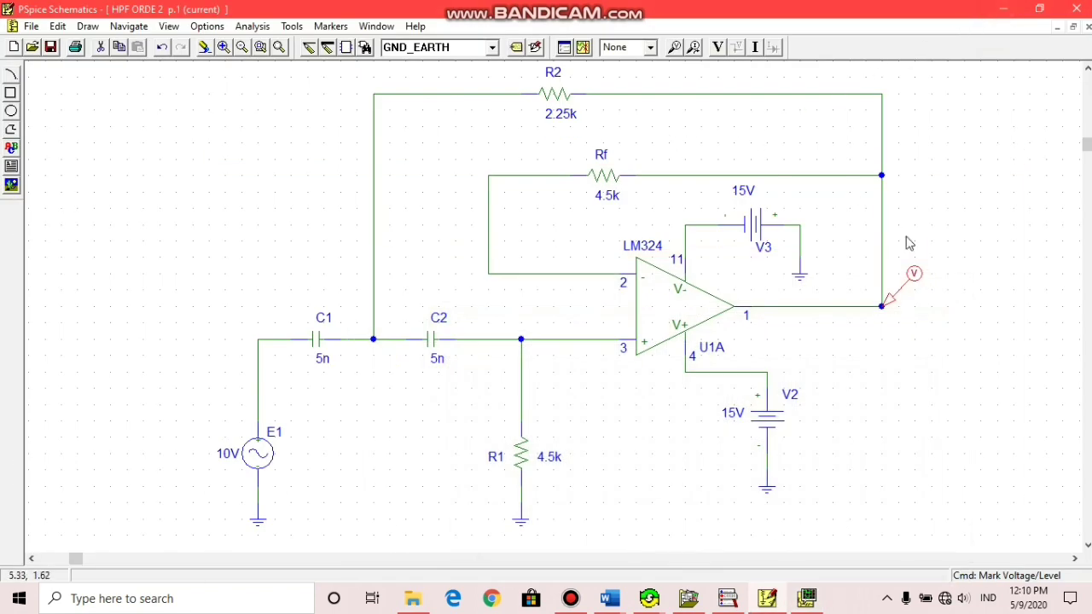
{"action": "left_click", "coordinate": [890, 305]}
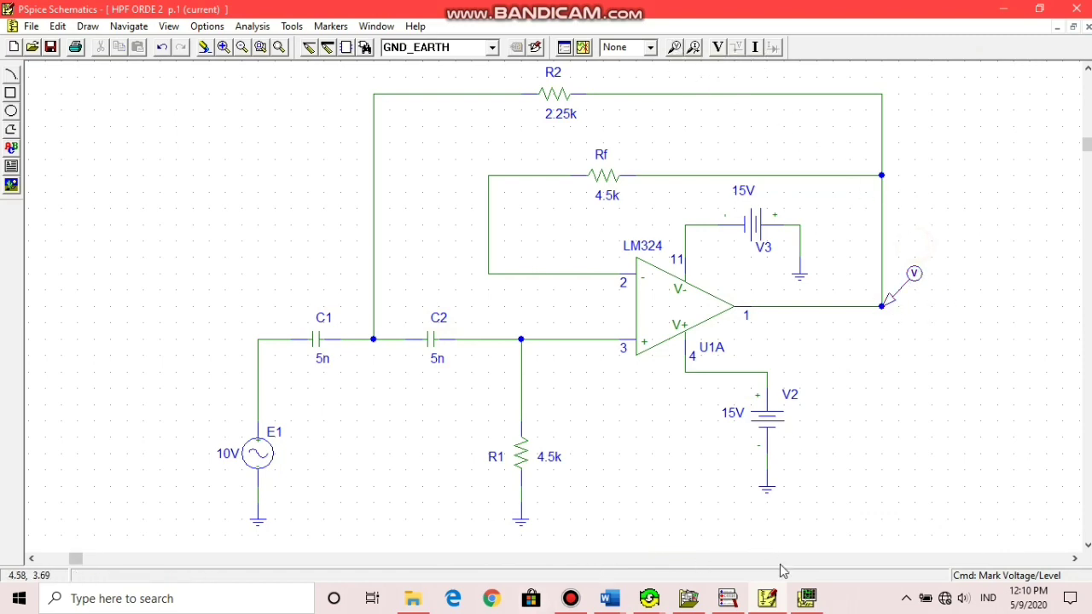
{"action": "left_click", "coordinate": [808, 599]}
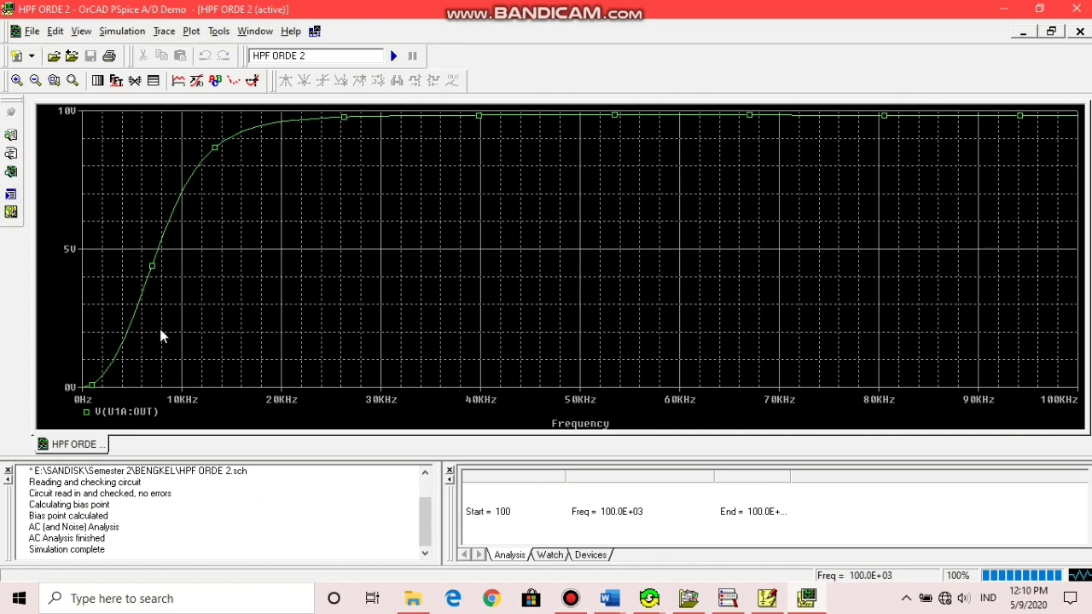
{"action": "left_click", "coordinate": [1077, 9]}
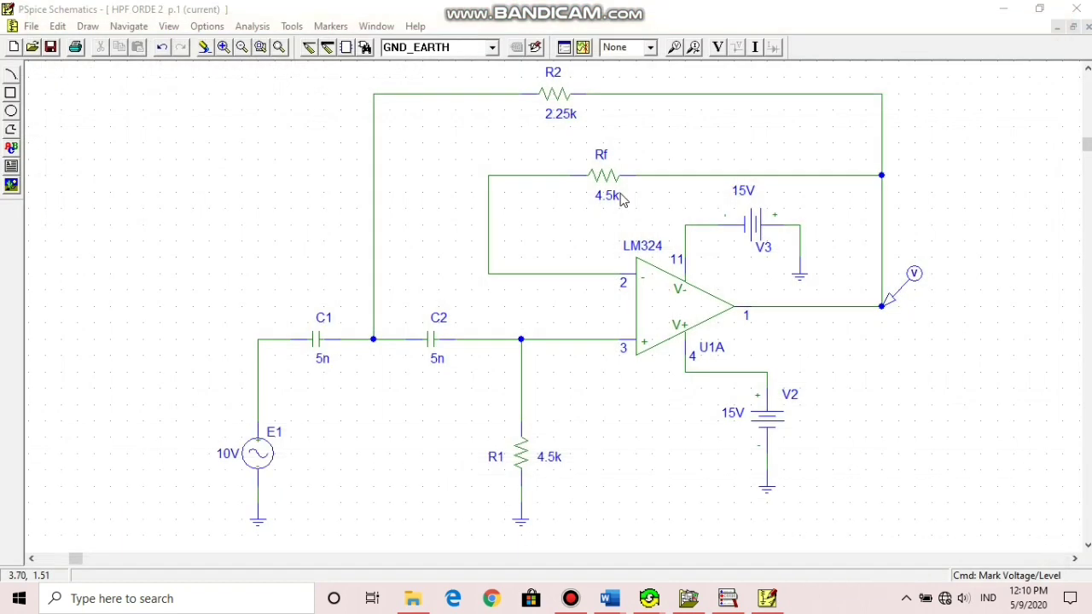
Delete the voltage marker at the op-amp output, simulate the circuit without it, and close the plot.
{"action": "left_click", "coordinate": [893, 298]}
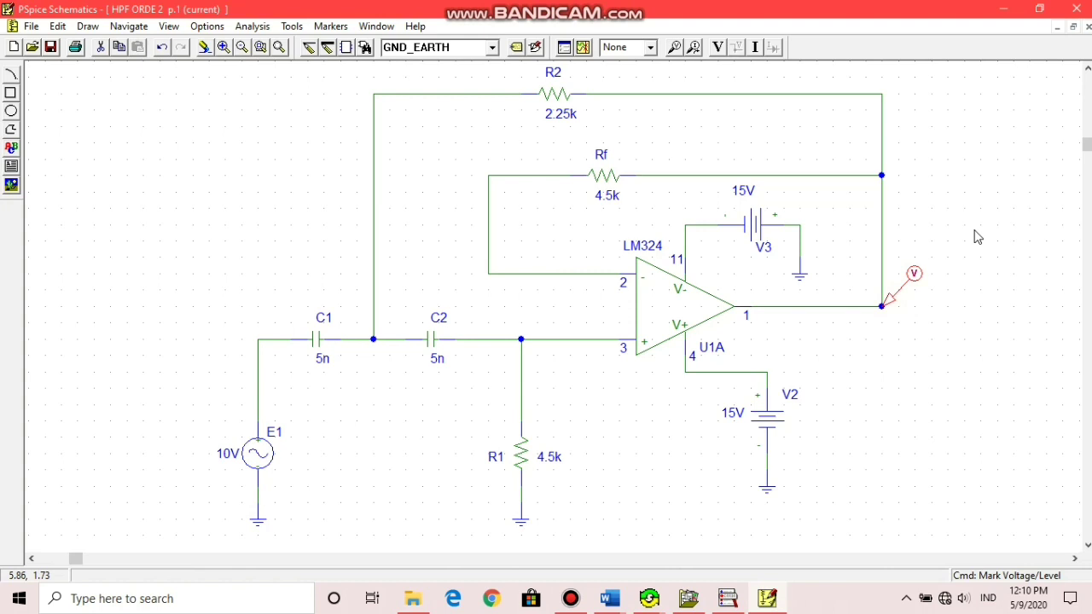
{"action": "key", "text": "Delete"}
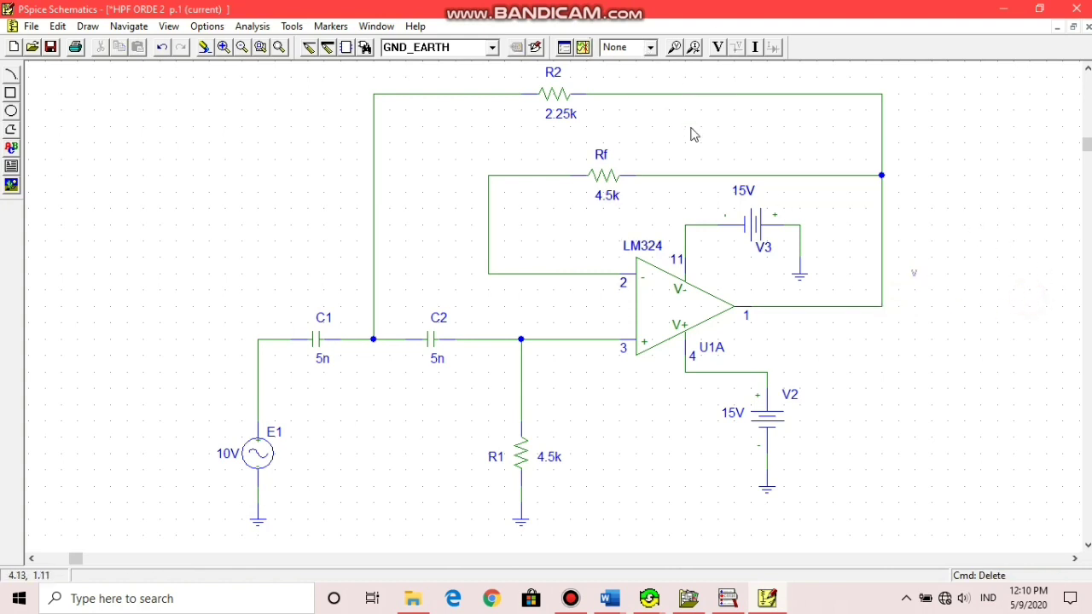
{"action": "left_click", "coordinate": [580, 47]}
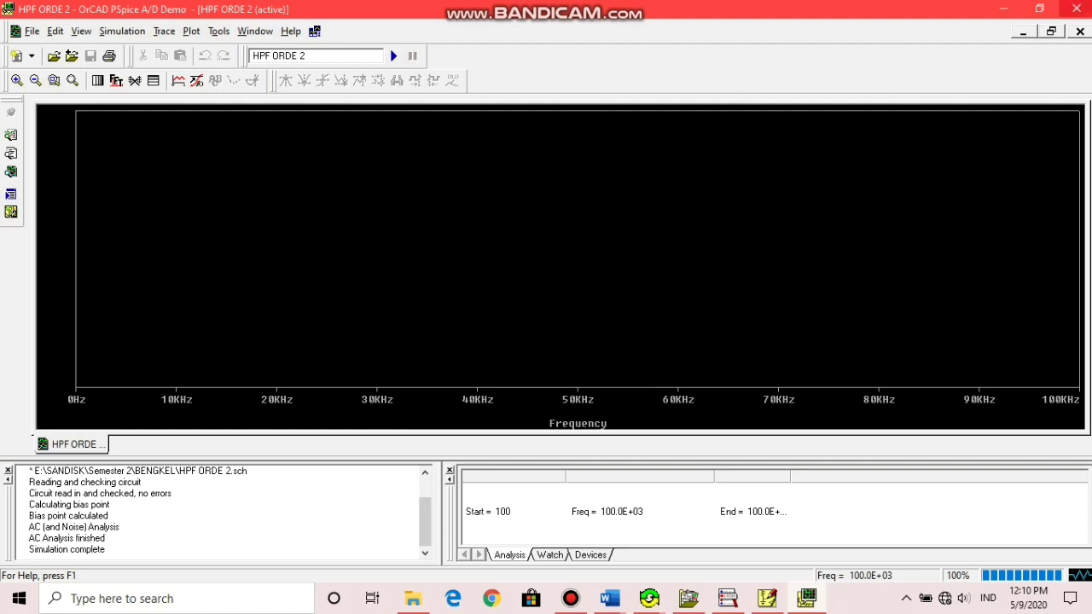
{"action": "left_click", "coordinate": [1076, 9]}
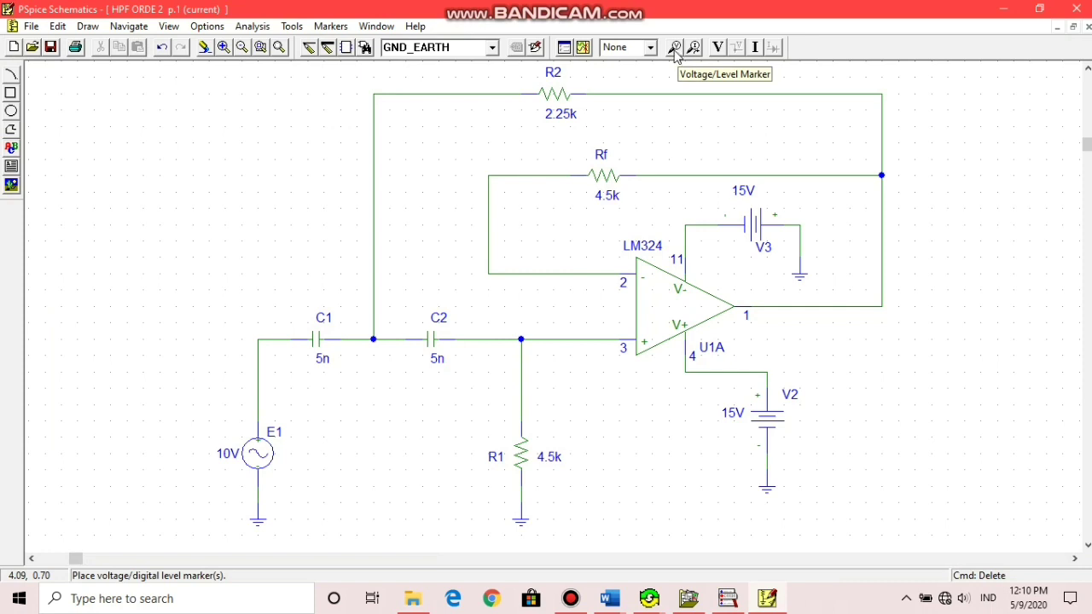
Place a voltage marker on the op-amp's output node and simulate the circuit.
{"action": "left_click", "coordinate": [674, 48]}
{"action": "left_click", "coordinate": [881, 306]}
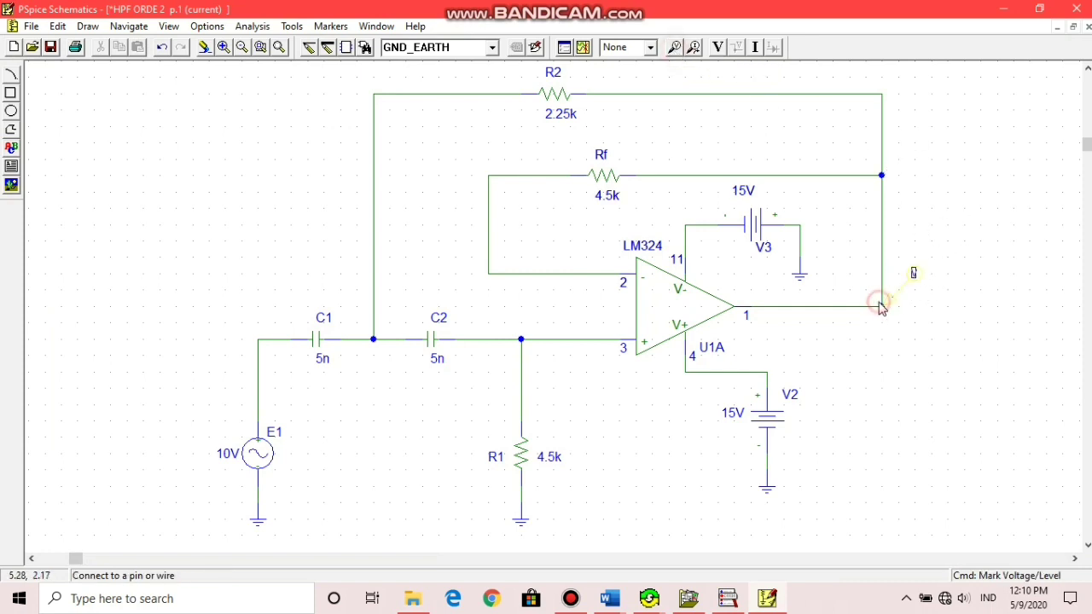
{"action": "left_click", "coordinate": [583, 47]}
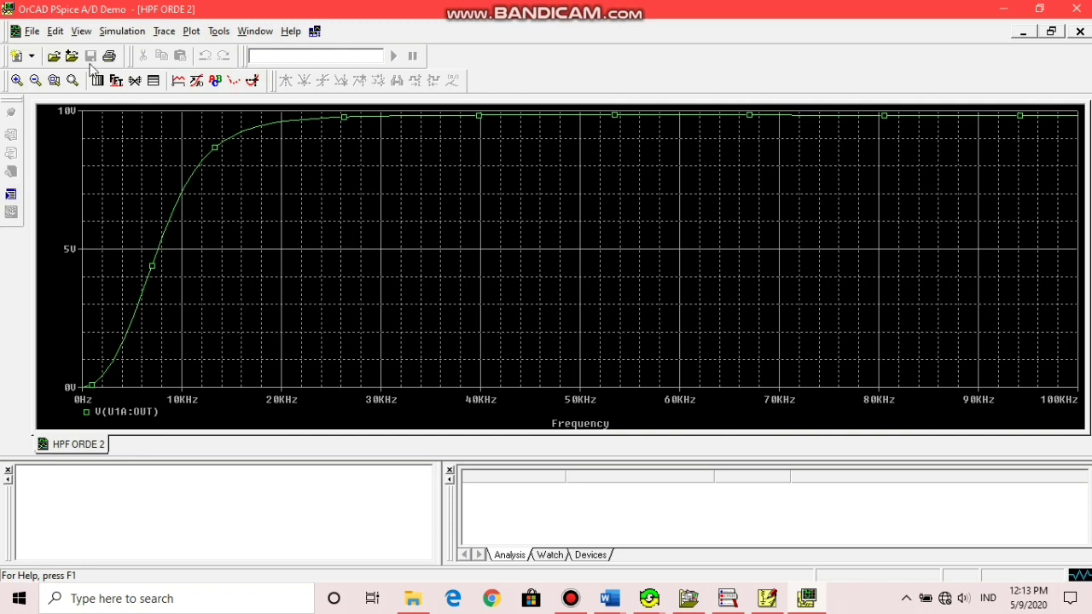
Examine the low-frequency region of the output voltage's frequency response at higher magnification.
{"action": "left_click", "coordinate": [16, 82]}
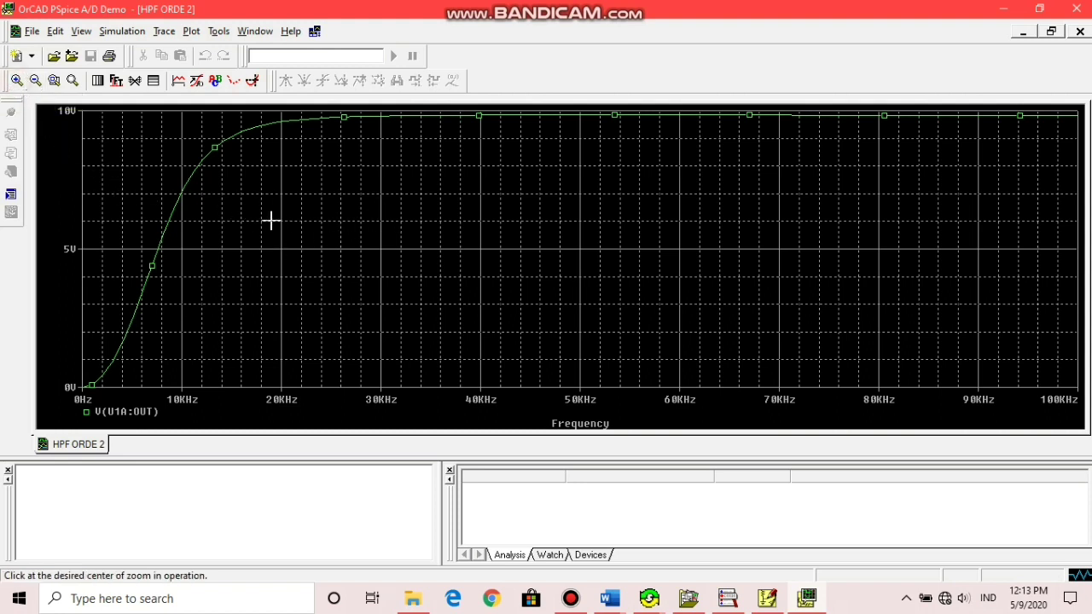
{"action": "left_click", "coordinate": [271, 221]}
{"action": "left_click", "coordinate": [16, 80]}
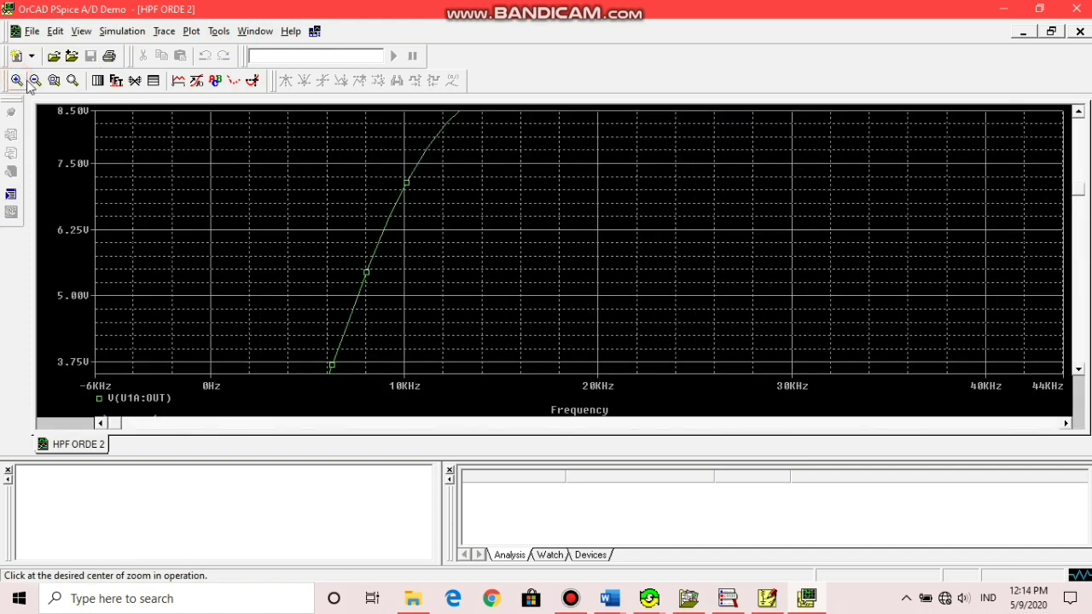
{"action": "left_click", "coordinate": [204, 187]}
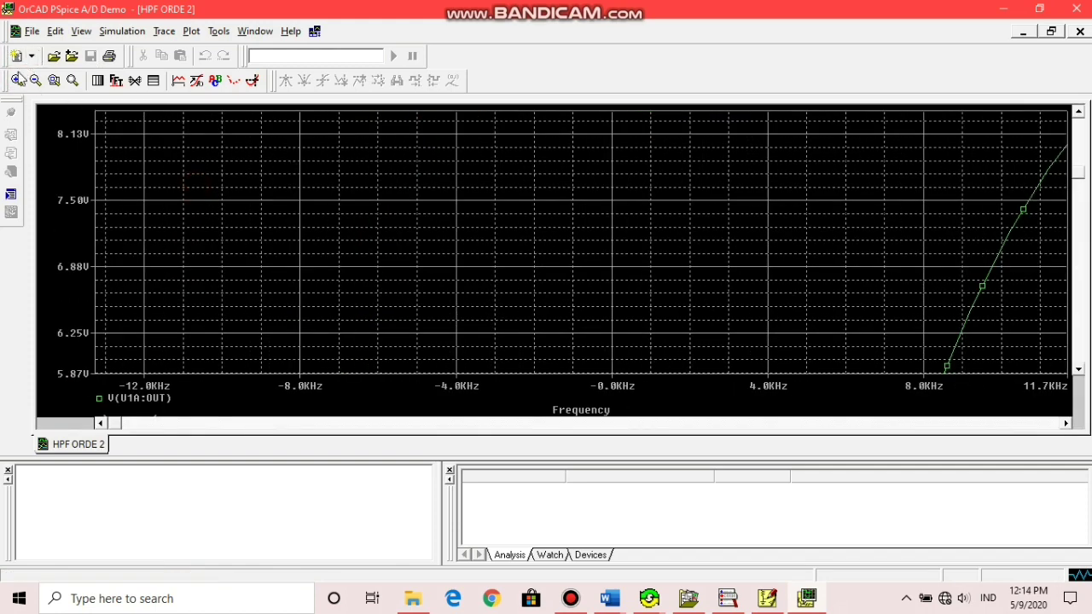
{"action": "left_click", "coordinate": [16, 81]}
{"action": "left_click", "coordinate": [186, 172]}
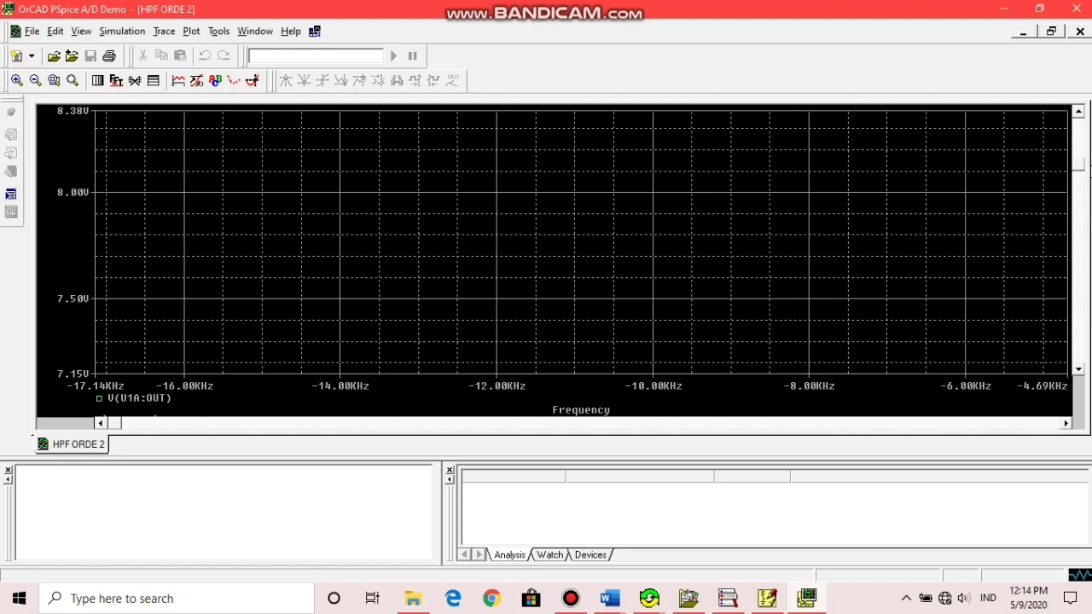
{"action": "left_click", "coordinate": [35, 81]}
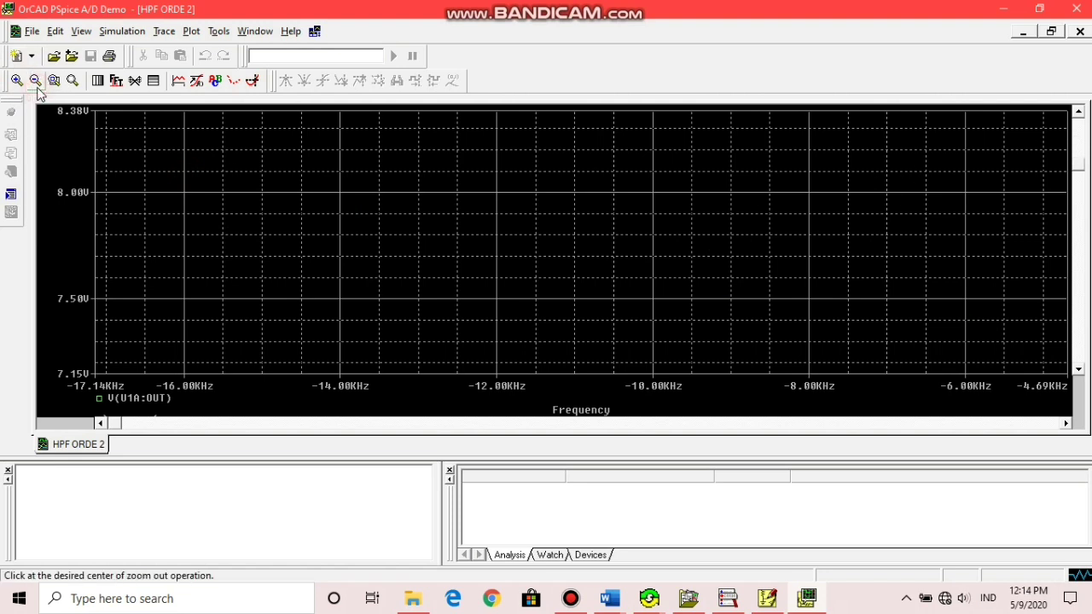
{"action": "left_click", "coordinate": [230, 168]}
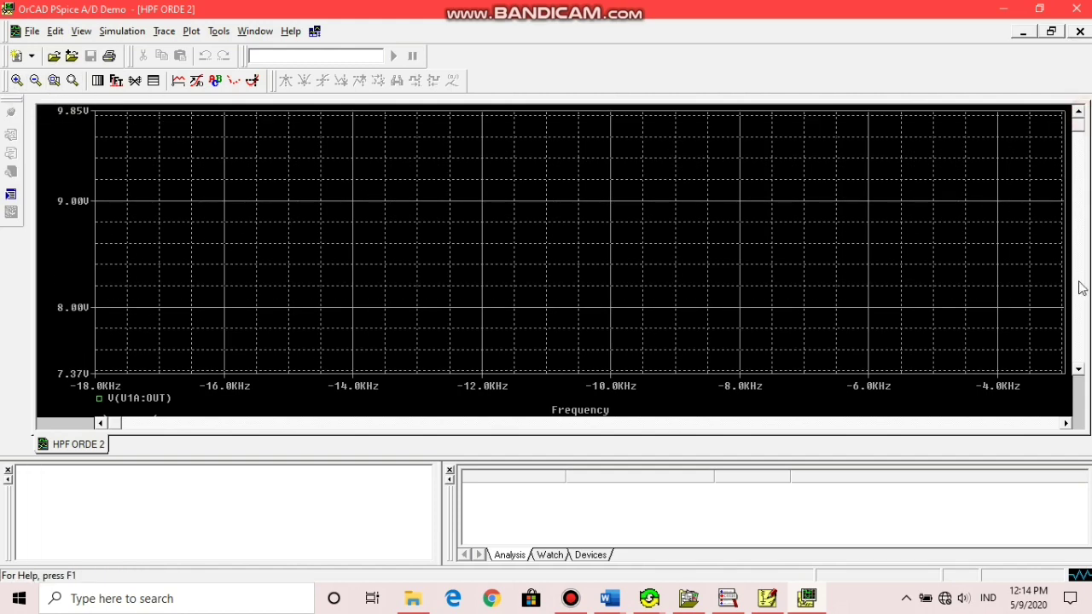
Examine the rising part of the magnified output response from about 7 kHz to 20 kHz.
{"action": "left_click", "coordinate": [1078, 368]}
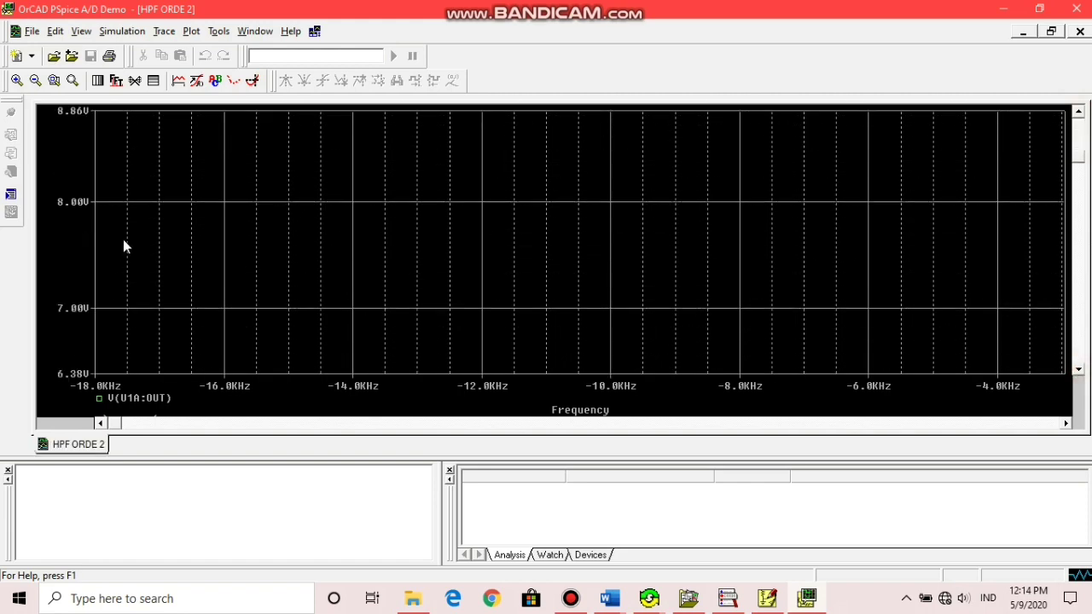
{"action": "left_click", "coordinate": [1078, 112]}
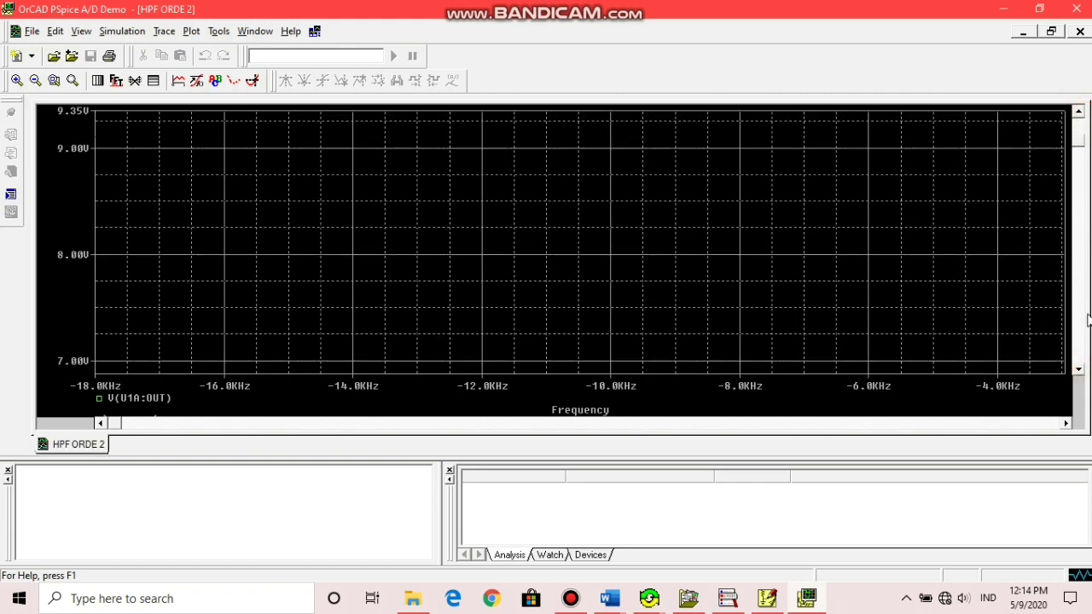
{"action": "left_click", "coordinate": [1078, 368]}
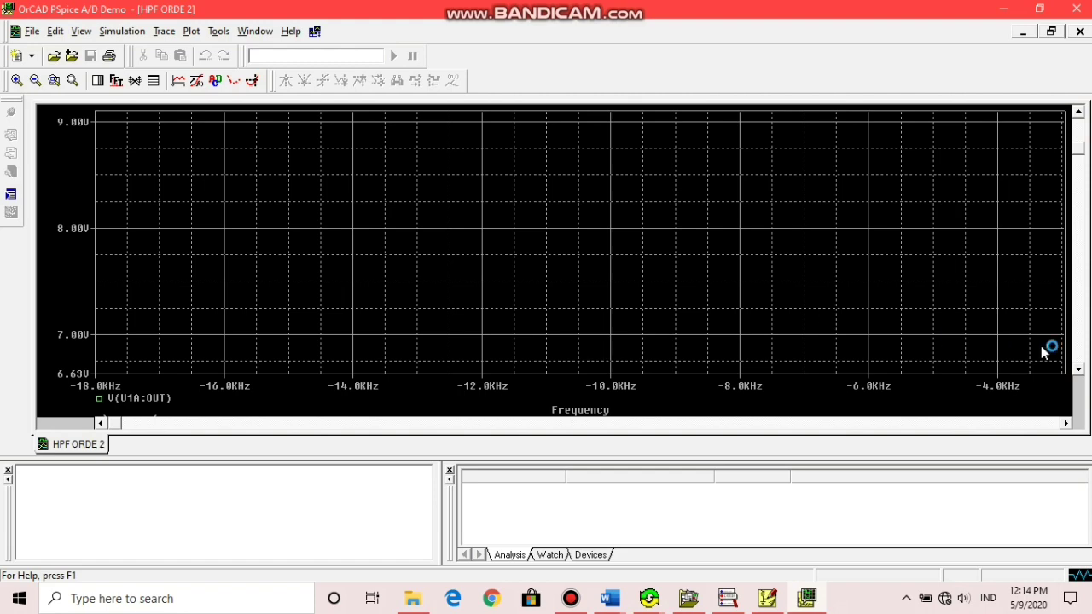
{"action": "left_click", "coordinate": [1065, 422]}
{"action": "left_click", "coordinate": [1065, 423]}
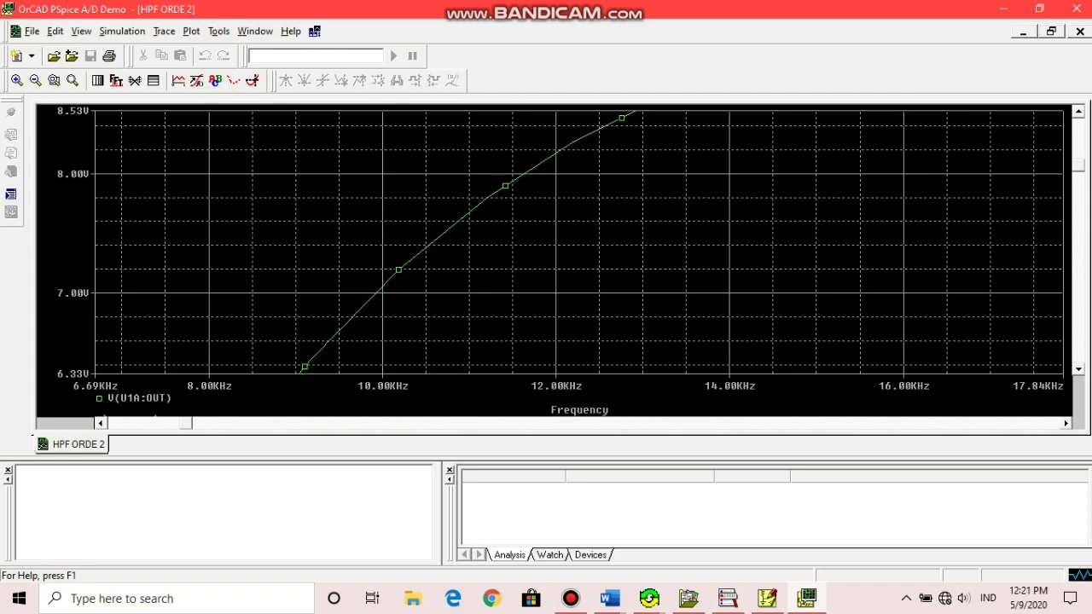
{"action": "left_click", "coordinate": [1078, 112]}
{"action": "left_click", "coordinate": [1079, 112]}
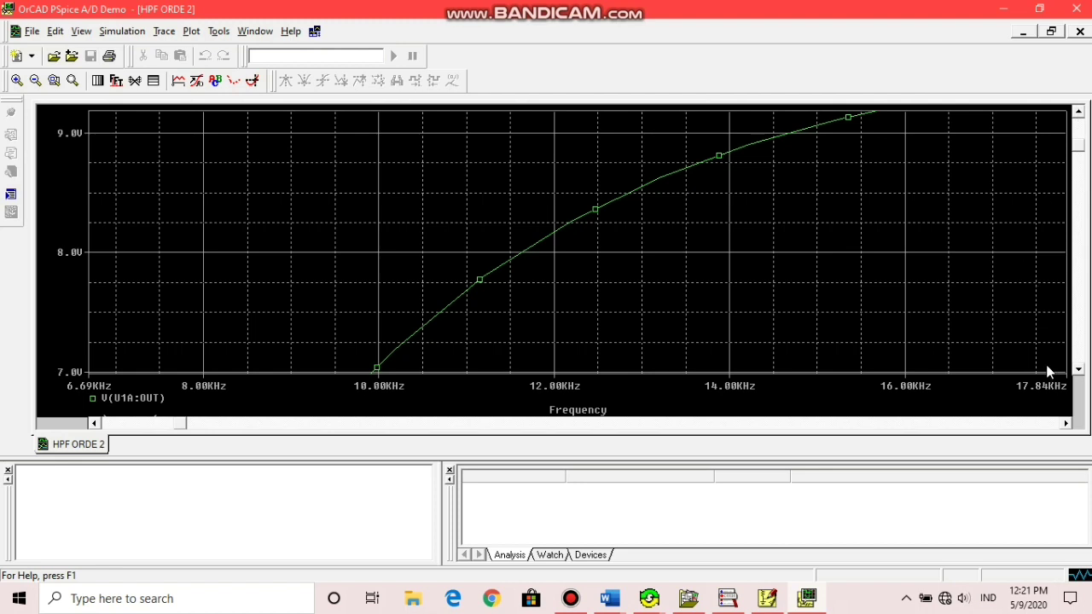
{"action": "left_click", "coordinate": [1066, 424]}
{"action": "left_click", "coordinate": [1078, 111]}
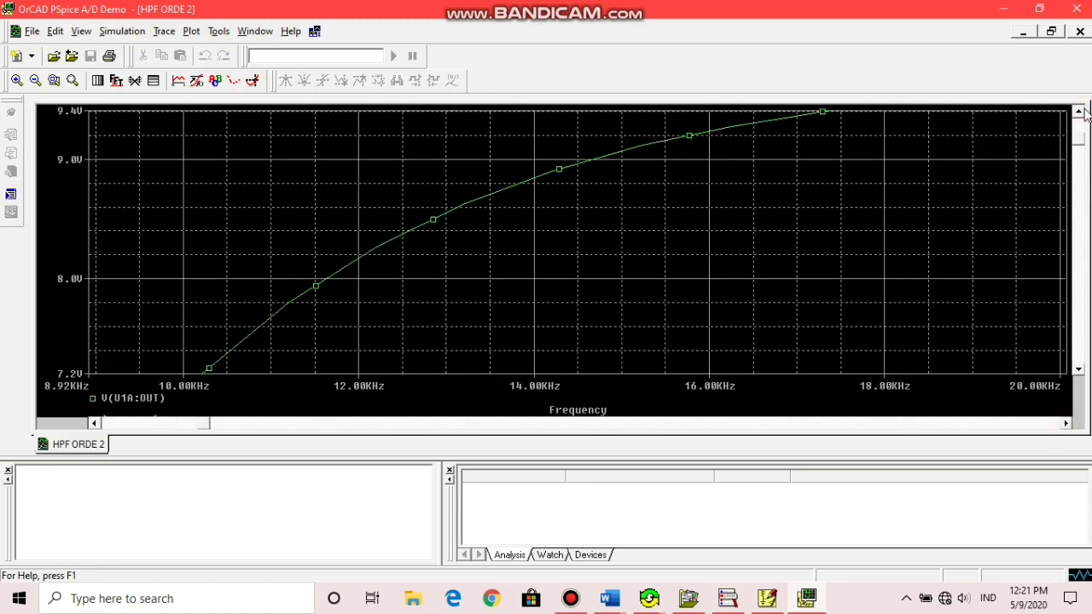
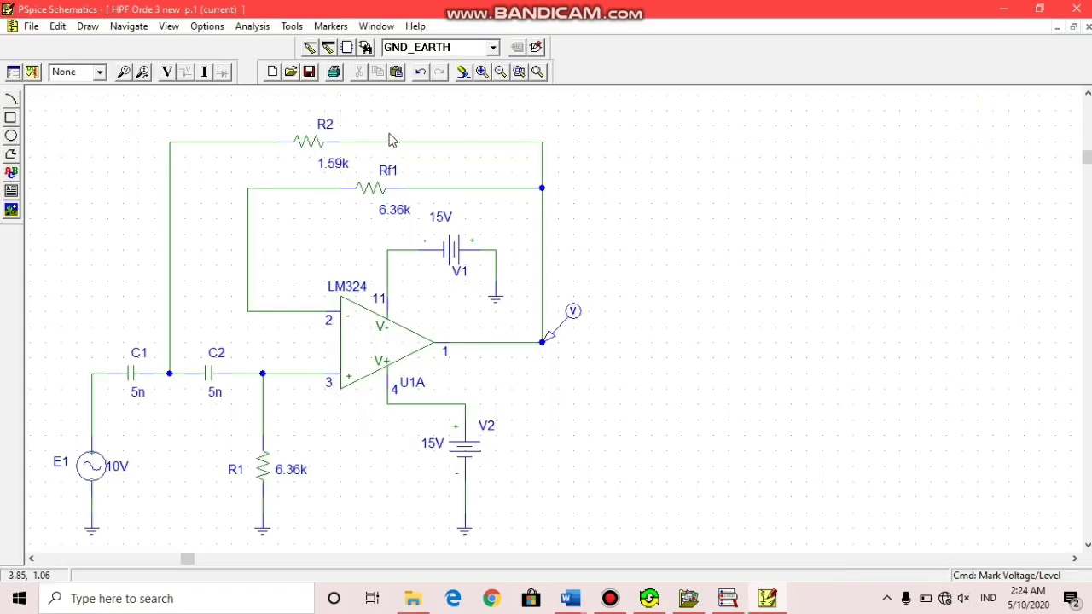
In the HPF Orde 3 new schematic, delete the output voltage marker and place a horizontal capacitor just beyond the output node.
{"action": "left_click", "coordinate": [575, 314]}
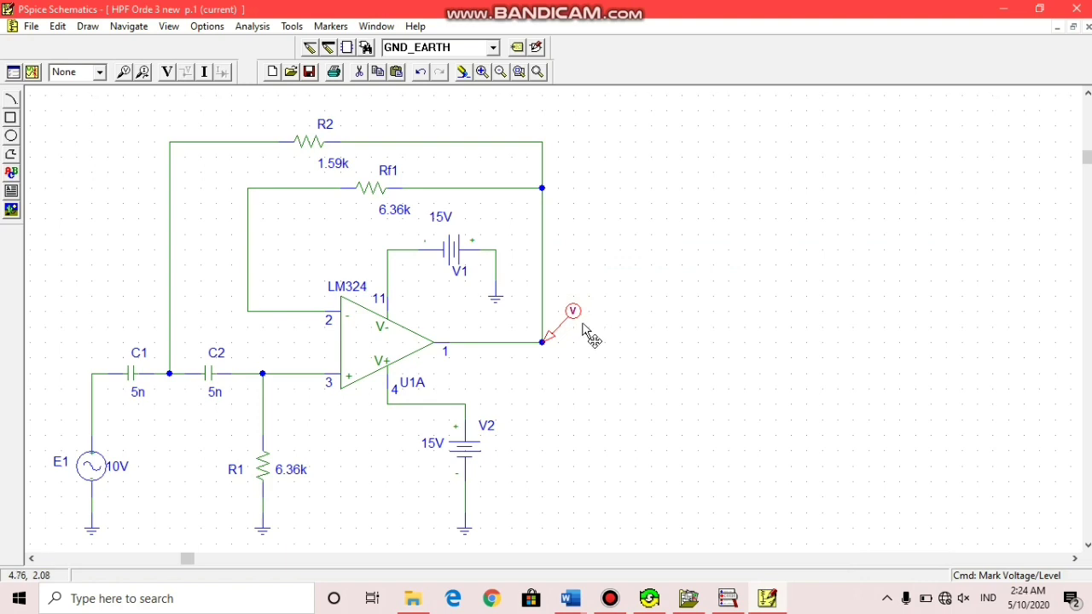
{"action": "key", "text": "Delete"}
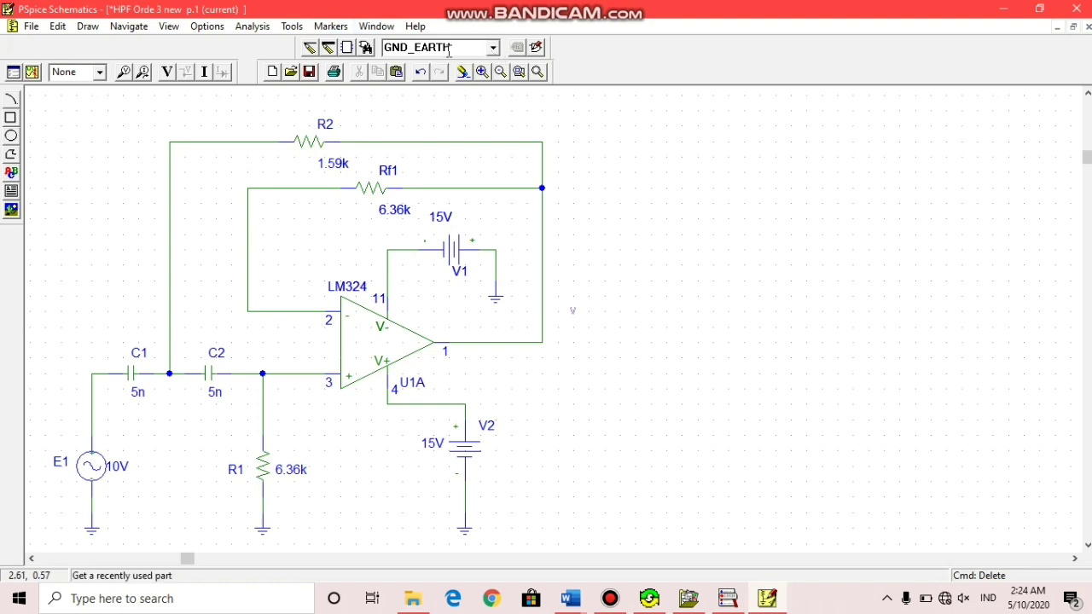
{"action": "left_click", "coordinate": [492, 49]}
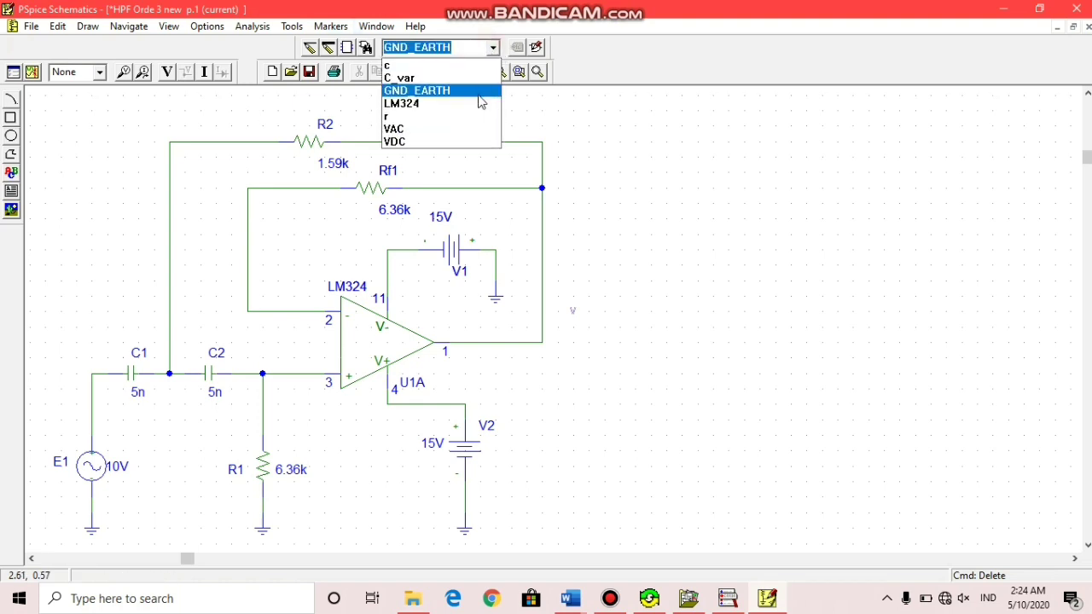
{"action": "left_click", "coordinate": [435, 75]}
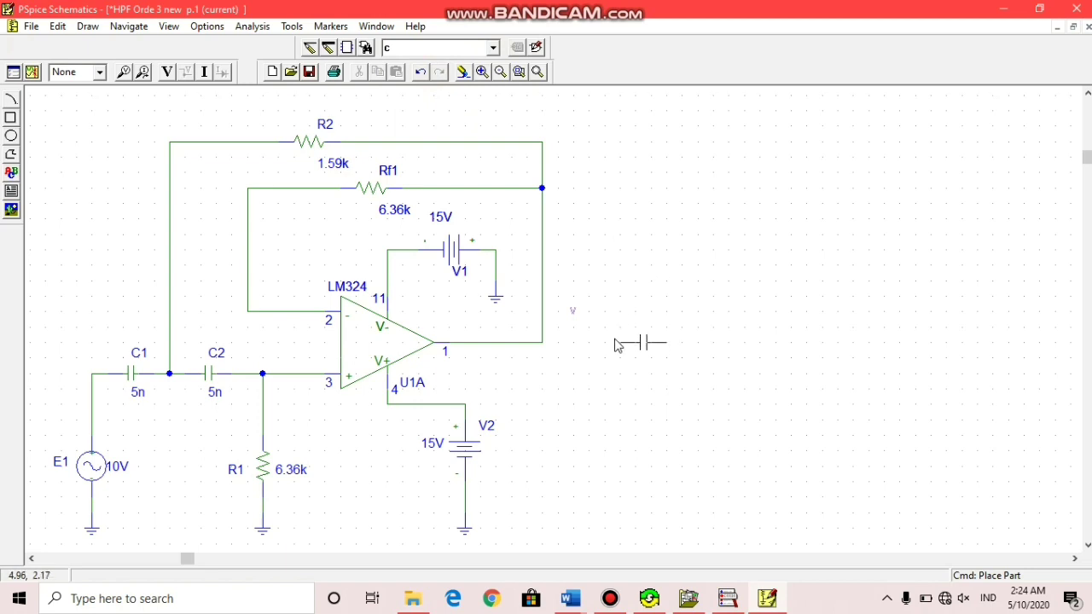
{"action": "left_click", "coordinate": [610, 343]}
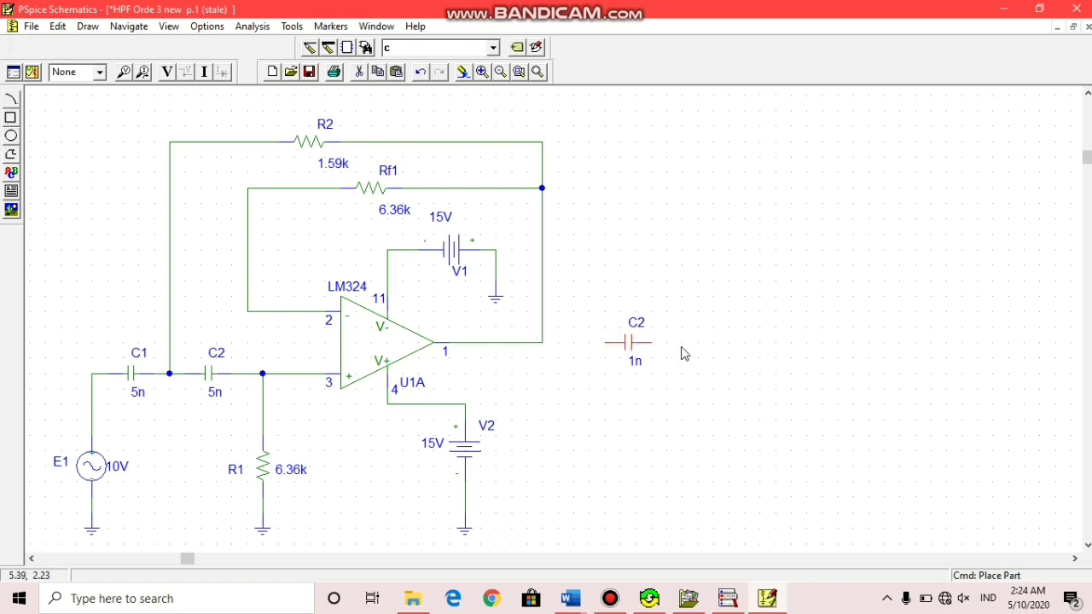
Place a vertical resistor below and beyond the new capacitor, and a horizontal resistor above and further along.
{"action": "left_click", "coordinate": [493, 48]}
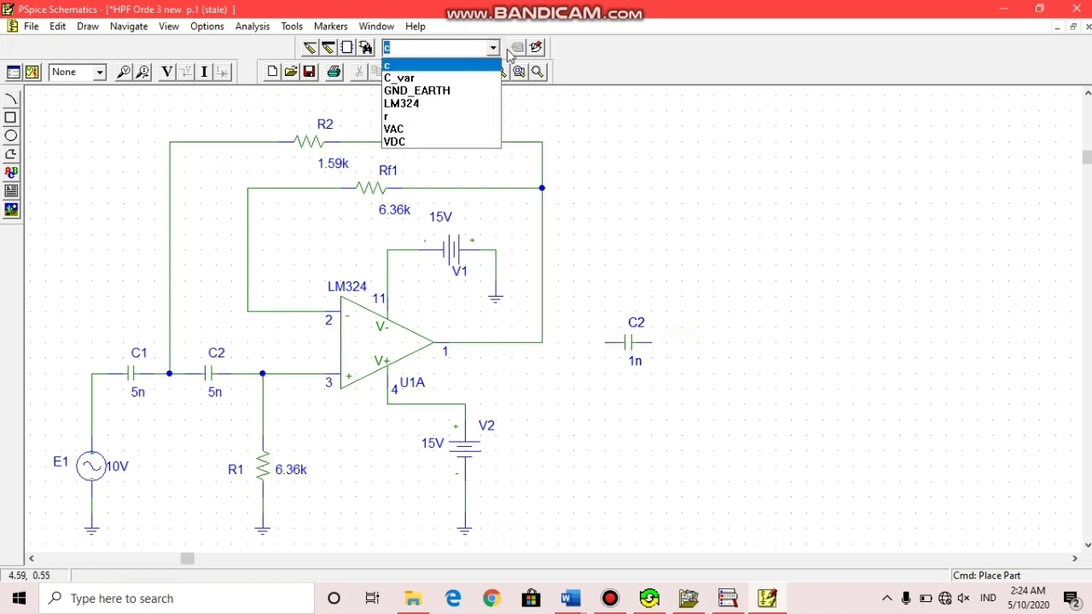
{"action": "left_click", "coordinate": [479, 116]}
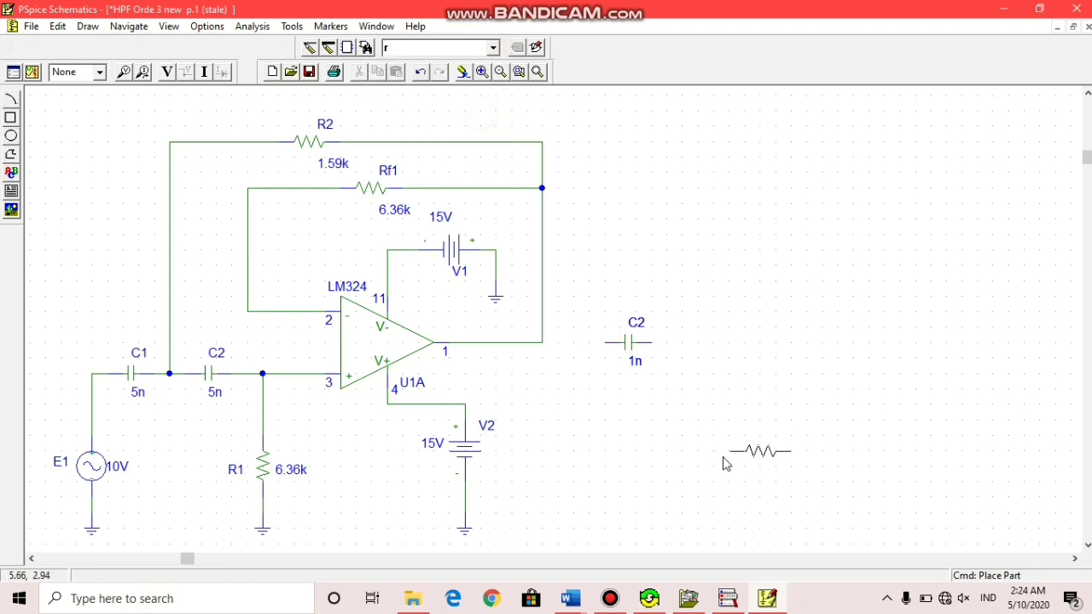
{"action": "key", "text": "ctrl+r"}
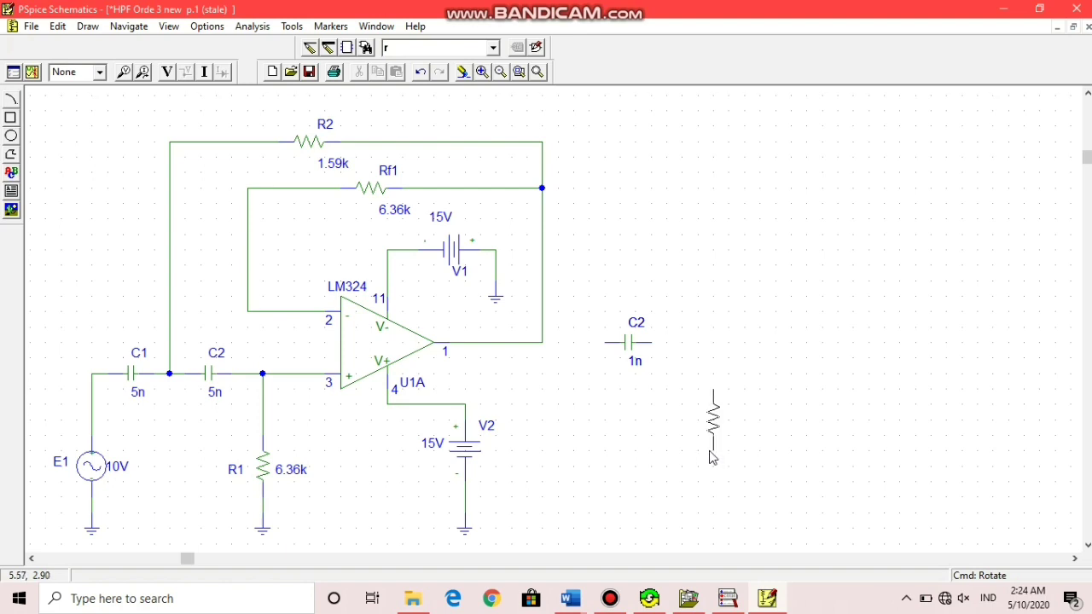
{"action": "left_click", "coordinate": [710, 458]}
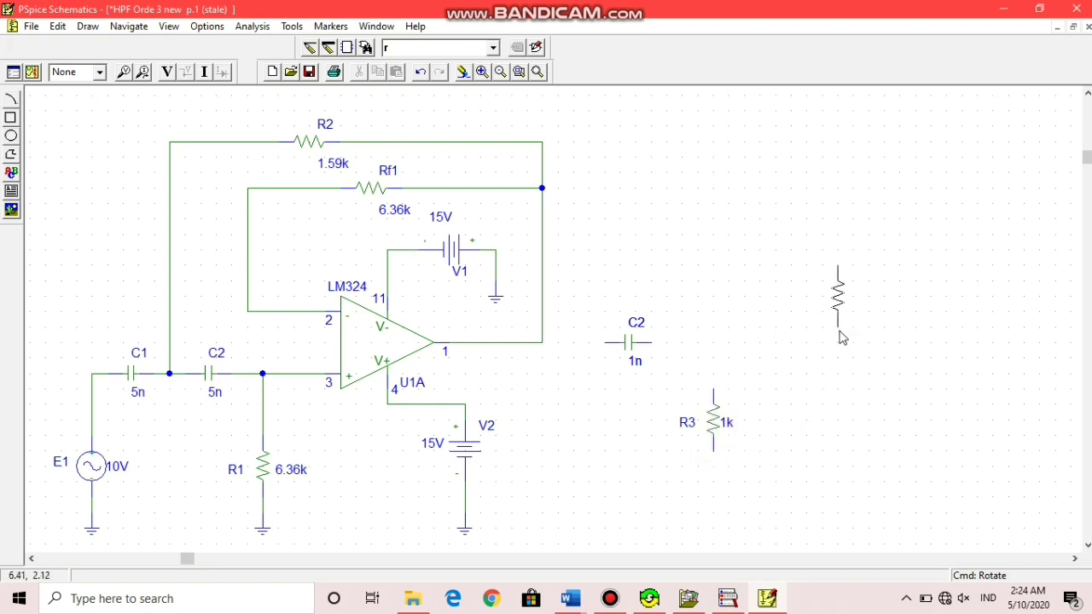
{"action": "key", "text": "ctrl+r"}
{"action": "key", "text": "ctrl+r"}
{"action": "key", "text": "ctrl+r"}
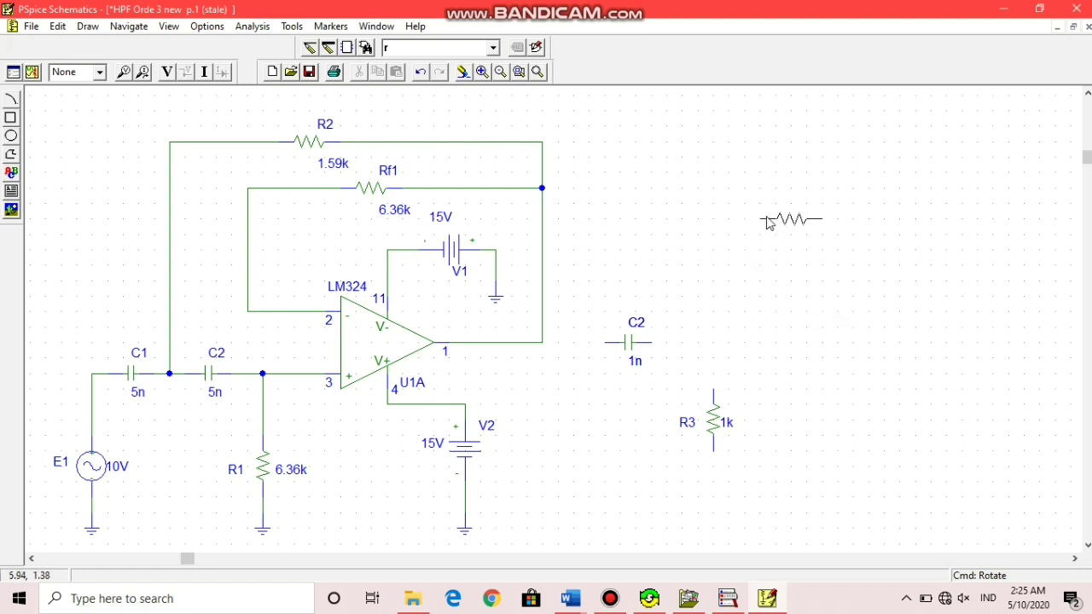
{"action": "left_click", "coordinate": [793, 213]}
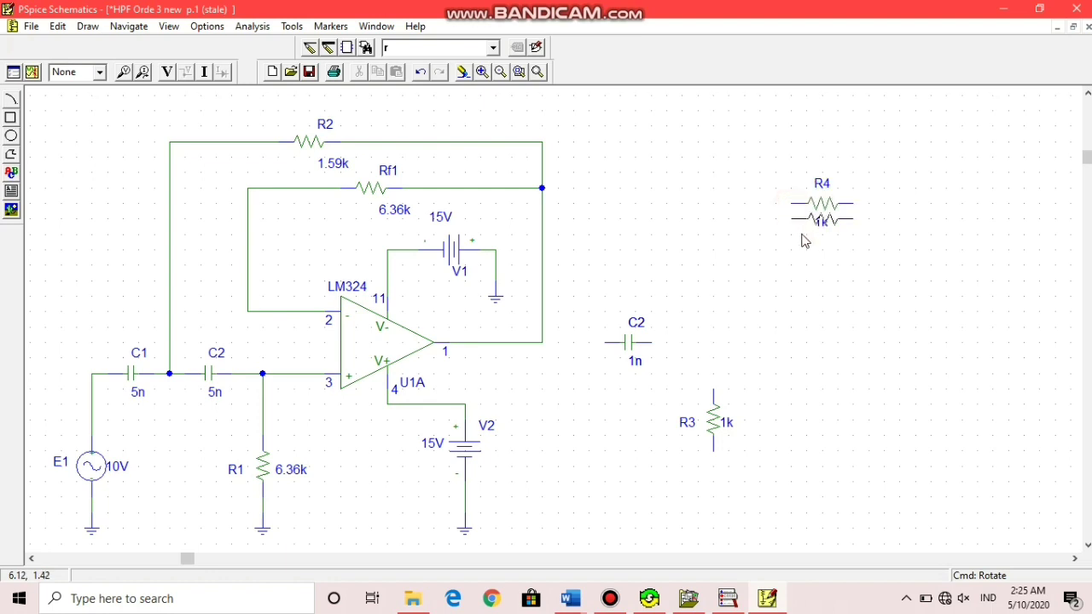
{"action": "right_click", "coordinate": [825, 317]}
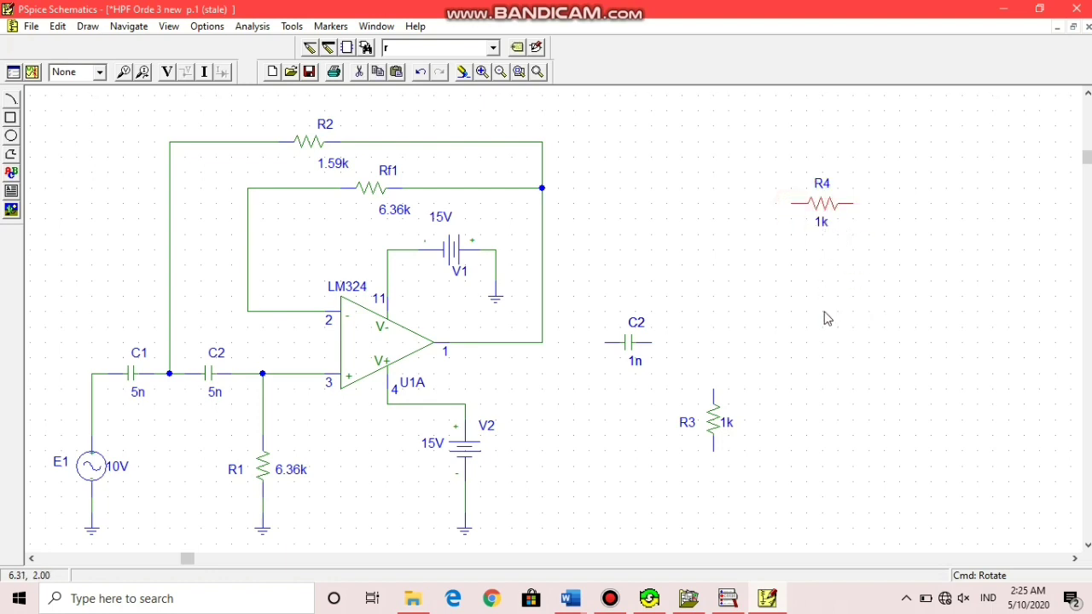
Place a second LM324 op-amp below the new horizontal resistor and rotate it 180 degrees.
{"action": "left_click", "coordinate": [492, 49]}
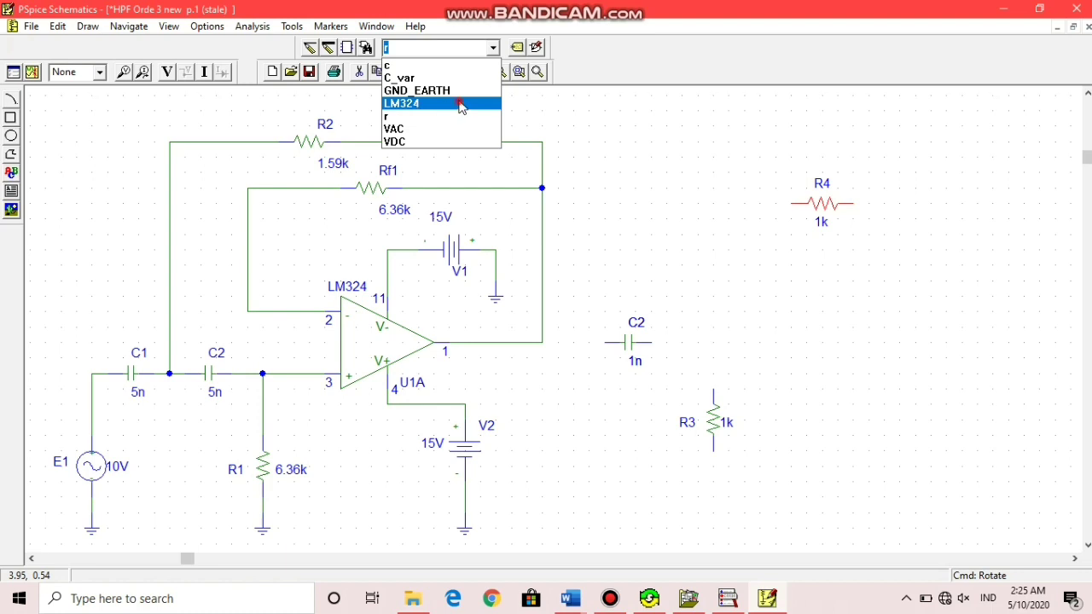
{"action": "left_click", "coordinate": [460, 103]}
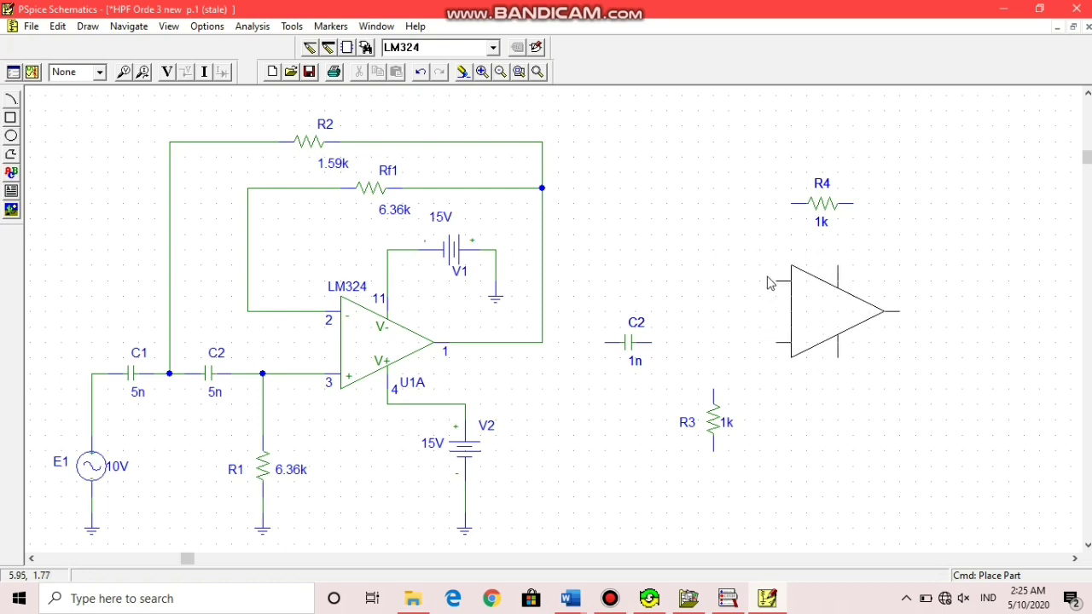
{"action": "left_click", "coordinate": [768, 283]}
{"action": "left_click", "coordinate": [783, 289]}
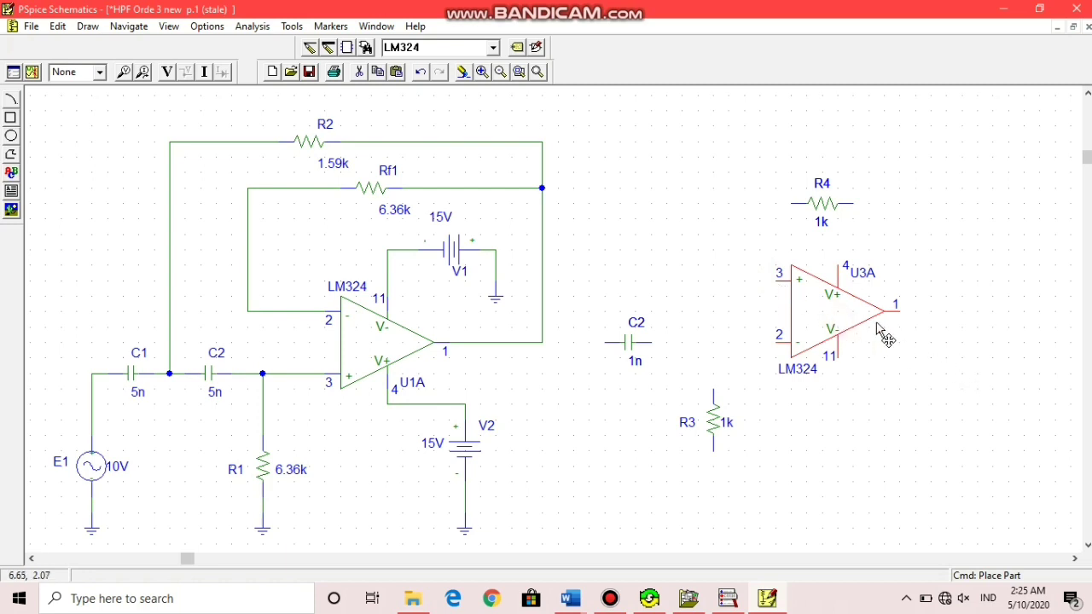
{"action": "key", "text": "ctrl+r"}
{"action": "key", "text": "ctrl+r"}
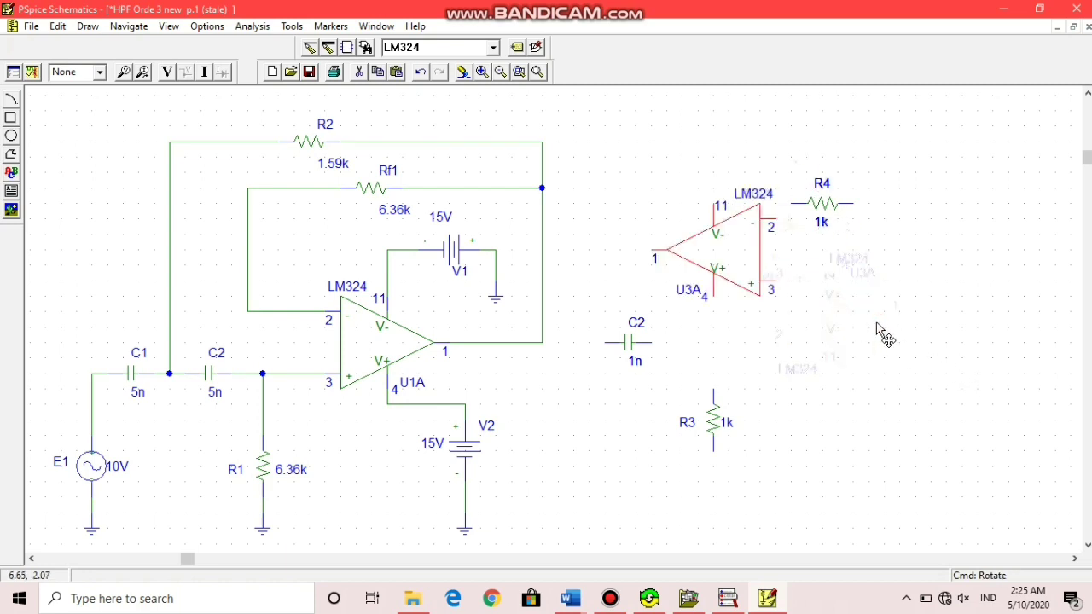
Flip the second LM324 so its inputs face the new capacitor, and move it down clear of resistor R4.
{"action": "key", "text": "ctrl+f"}
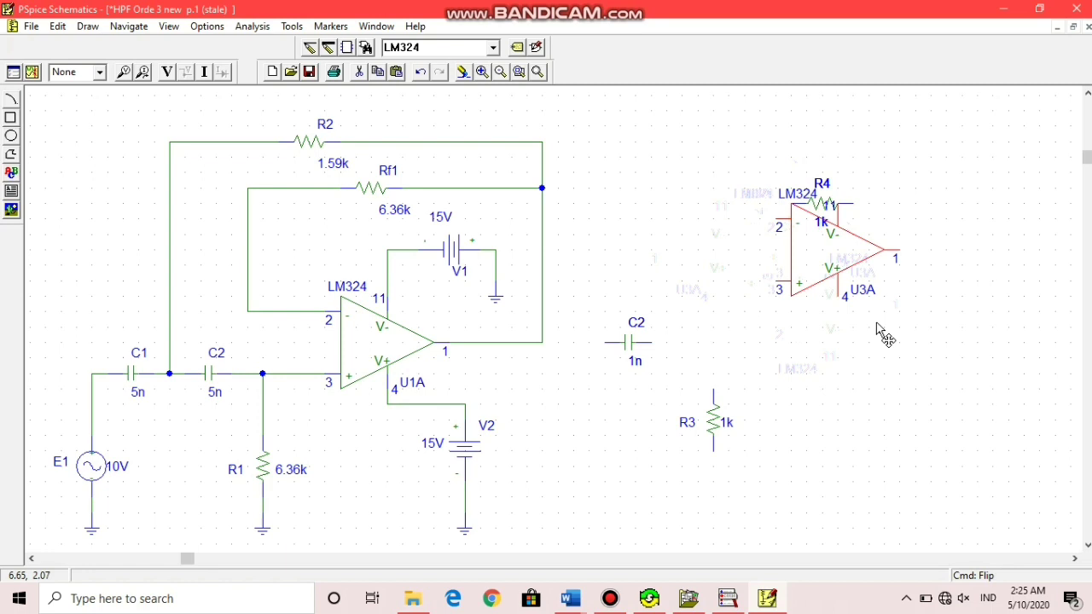
{"action": "left_click_drag", "start_coordinate": [845, 268], "coordinate": [870, 333]}
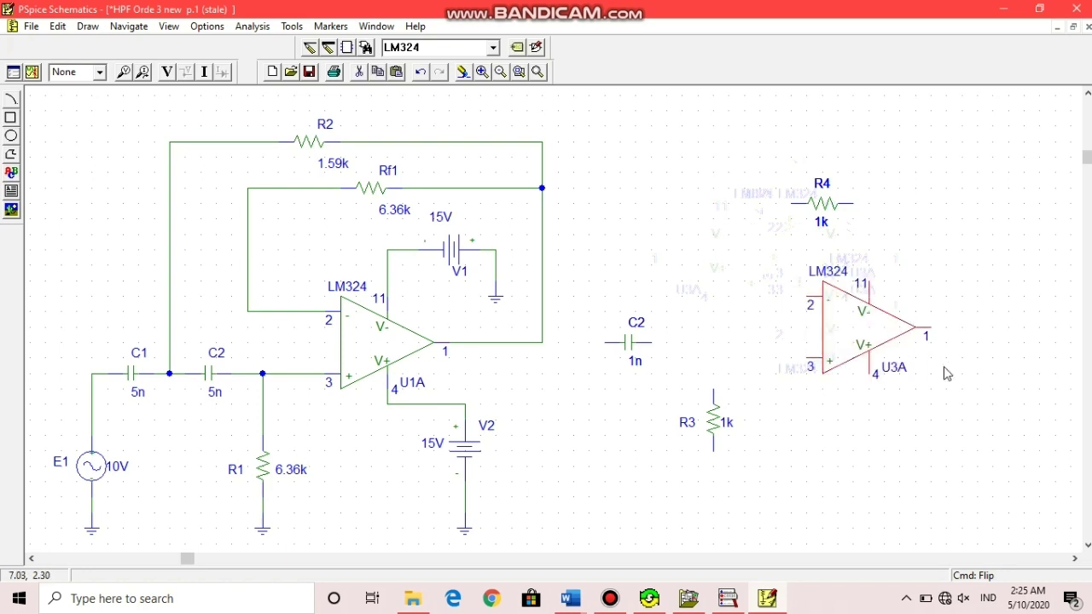
{"action": "left_click", "coordinate": [767, 410]}
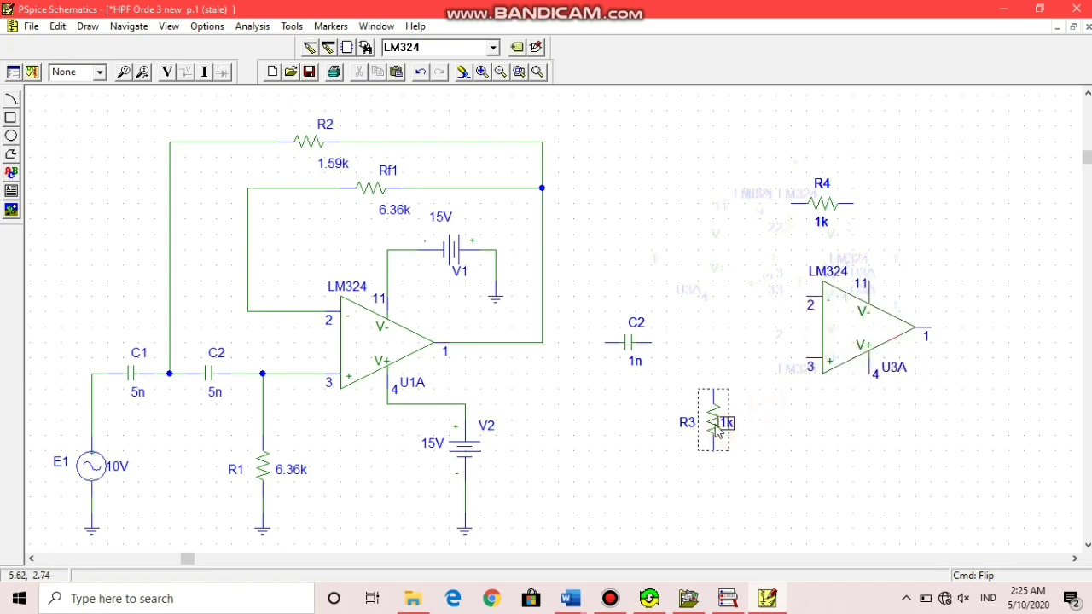
Shift resistor R3 slightly toward the second op-amp and move resistor R4 horizontally farther from the first stage.
{"action": "left_click_drag", "start_coordinate": [719, 427], "coordinate": [734, 427]}
{"action": "left_click", "coordinate": [835, 442]}
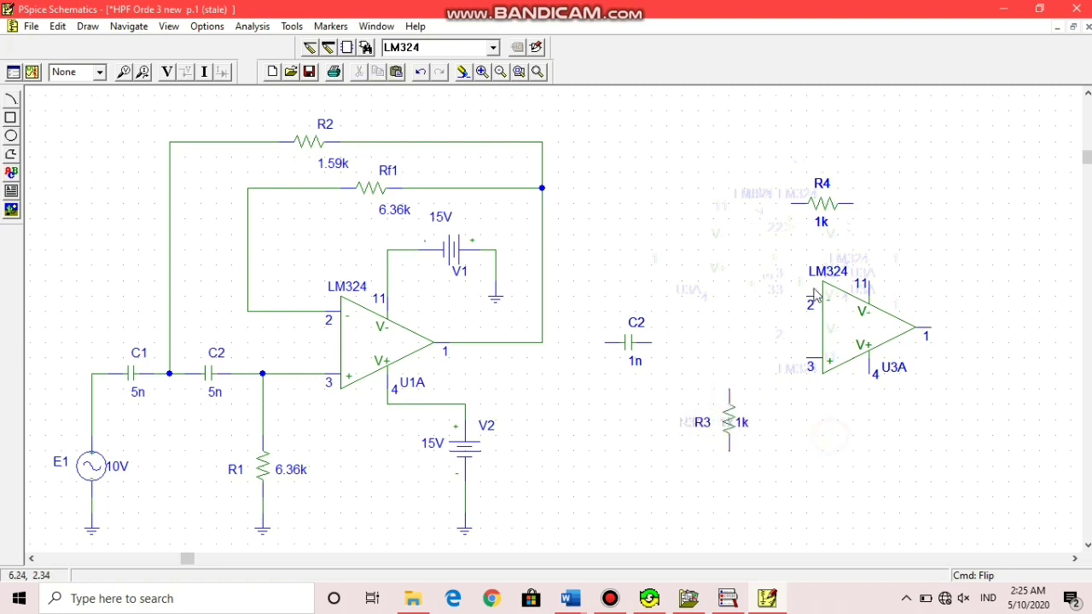
{"action": "left_click", "coordinate": [824, 215]}
{"action": "left_click_drag", "start_coordinate": [822, 212], "coordinate": [901, 219]}
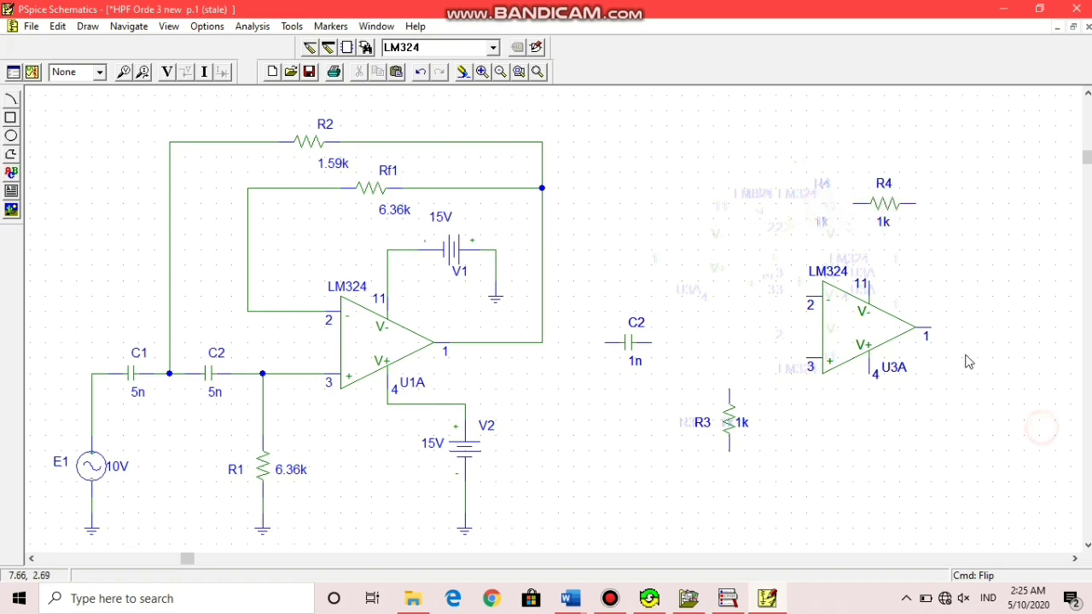
Place two VDC sources beyond the second op-amp: a horizontal one near its V- pin and a vertical one below its output.
{"action": "left_click", "coordinate": [492, 48]}
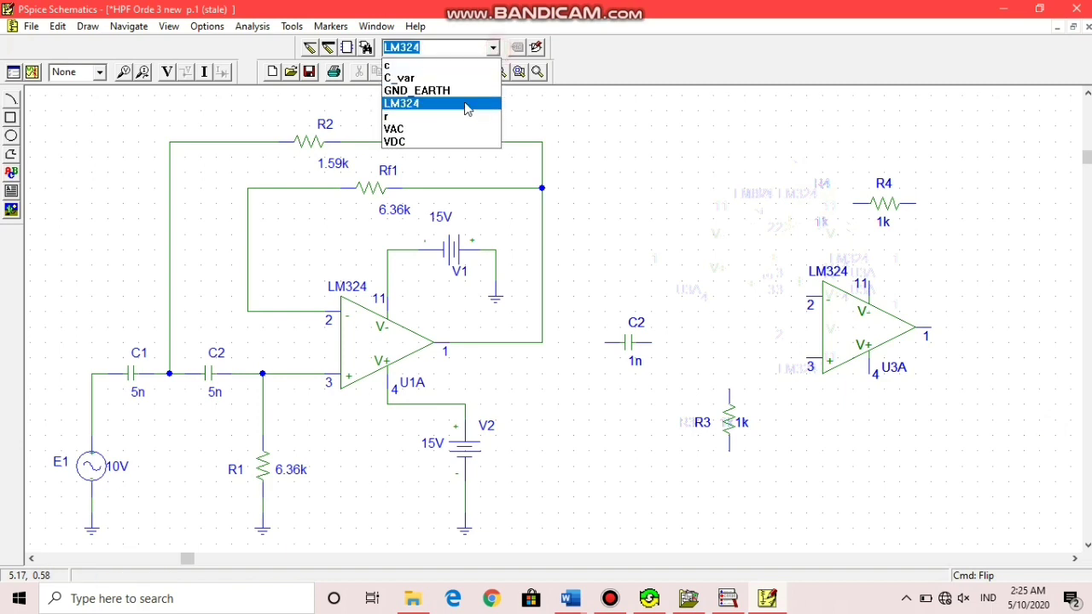
{"action": "left_click", "coordinate": [455, 142]}
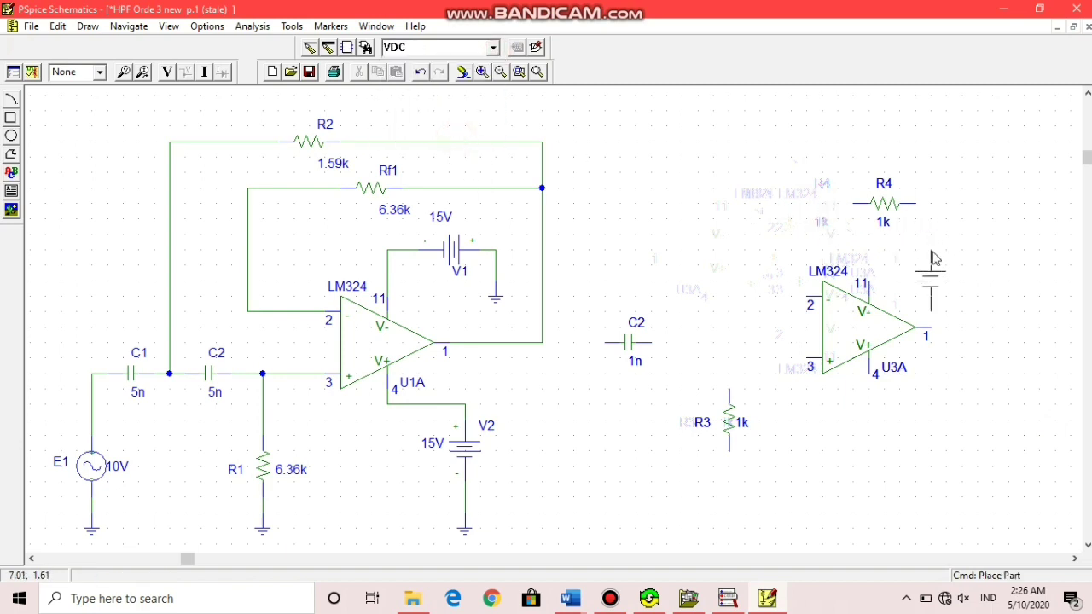
{"action": "key", "text": "ctrl+r"}
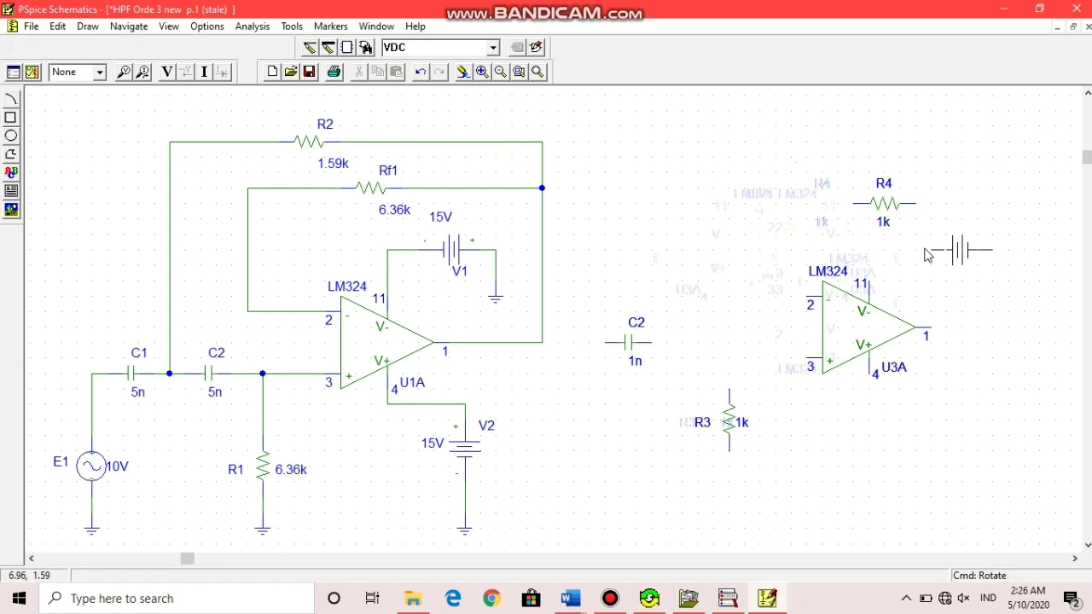
{"action": "left_click", "coordinate": [928, 256]}
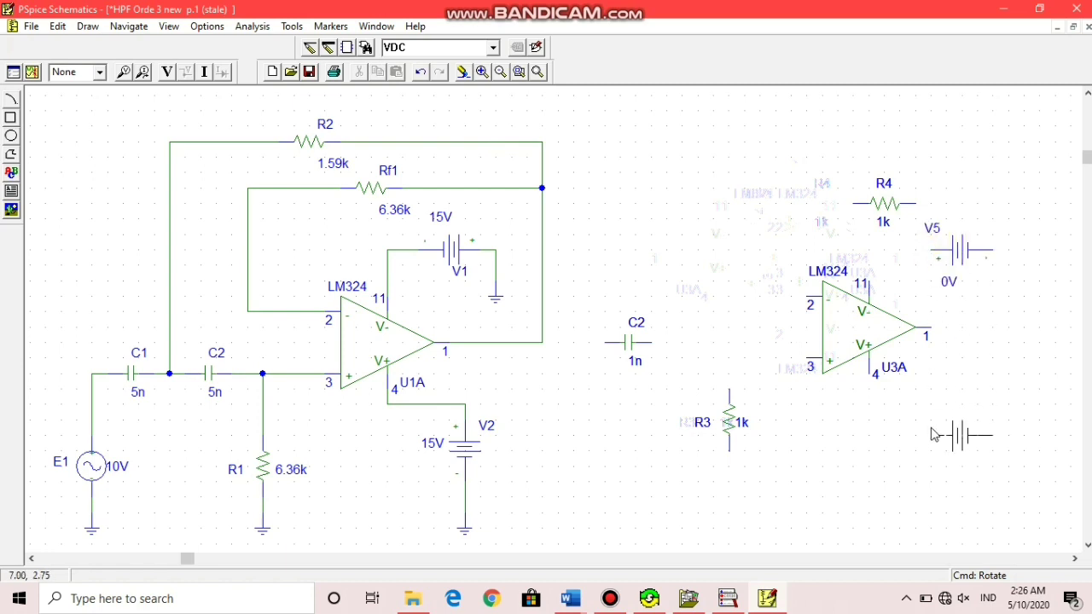
{"action": "key", "text": "ctrl+r"}
{"action": "left_click", "coordinate": [978, 459]}
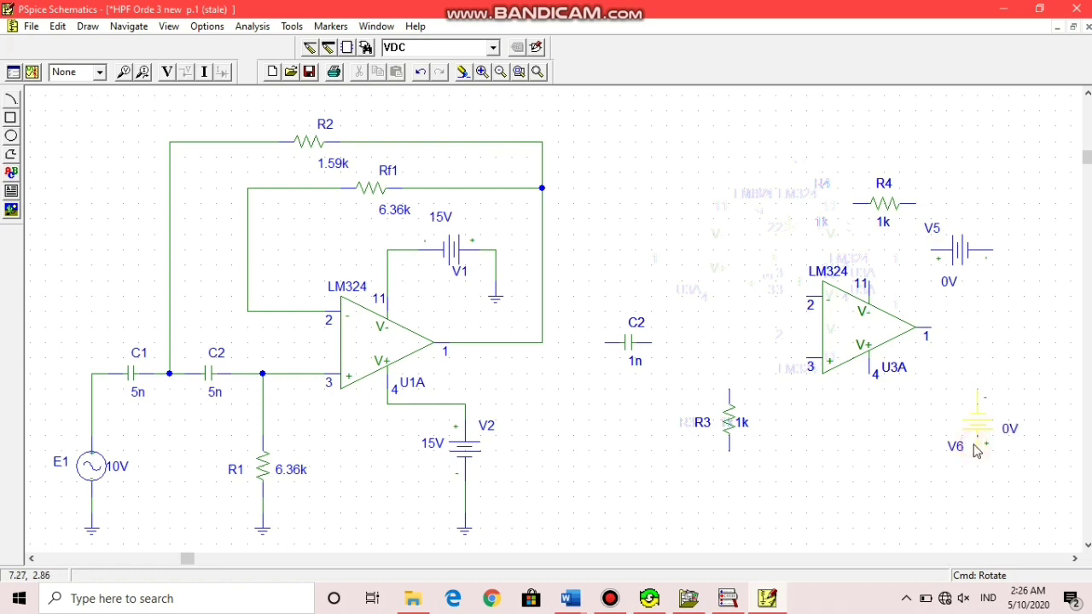
{"action": "right_click", "coordinate": [1083, 371]}
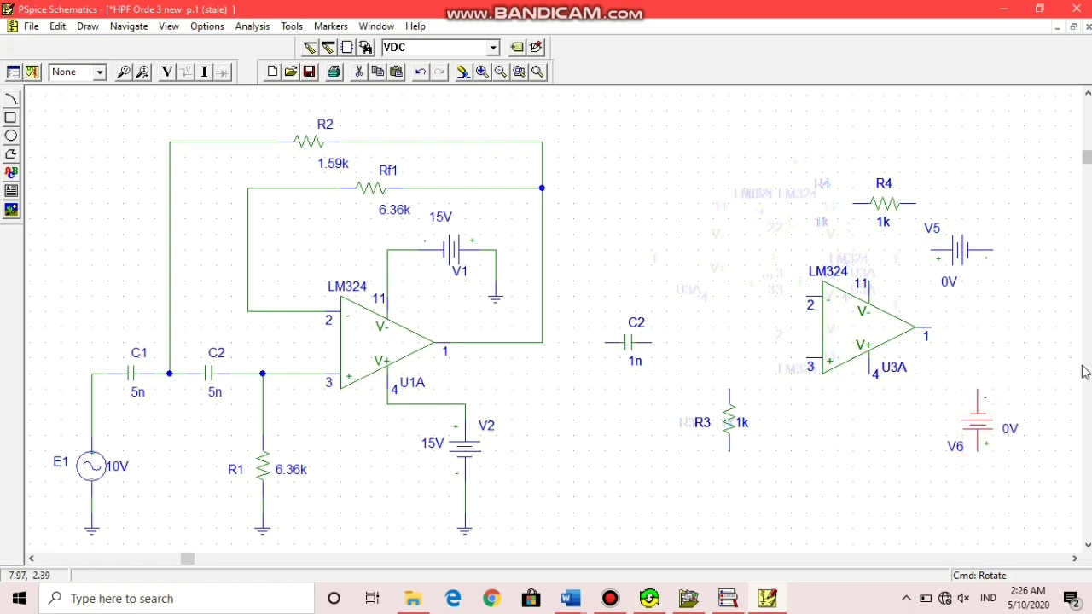
Rotate the upper new DC source V5 by 180 degrees and move it beyond the op-amp's V- pin.
{"action": "left_click", "coordinate": [965, 250]}
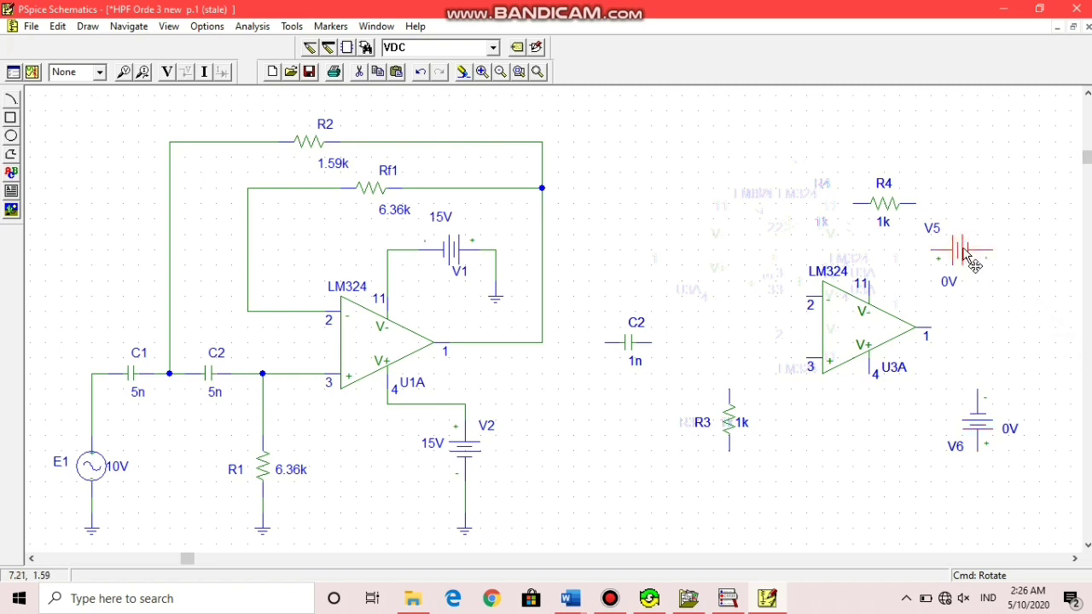
{"action": "key", "text": "ctrl+r"}
{"action": "key", "text": "ctrl+r"}
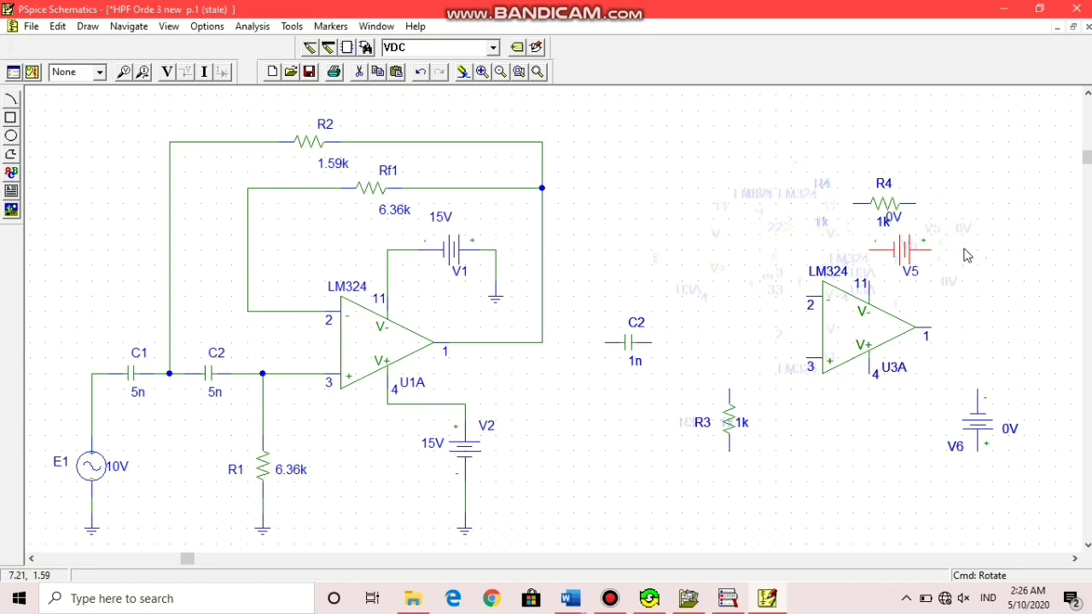
{"action": "left_click", "coordinate": [913, 251]}
{"action": "left_click_drag", "start_coordinate": [901, 250], "coordinate": [975, 251]}
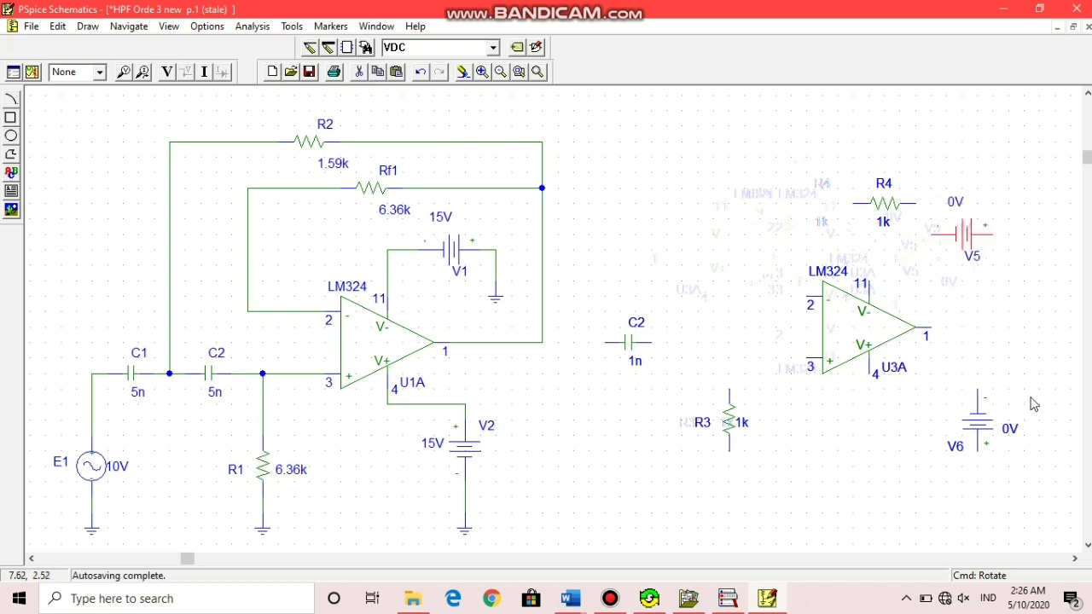
Rotate the lower DC source V6 by 180 degrees and move it up, and raise resistor R4 higher above the second op-amp.
{"action": "left_click", "coordinate": [984, 431]}
{"action": "left_click", "coordinate": [986, 433]}
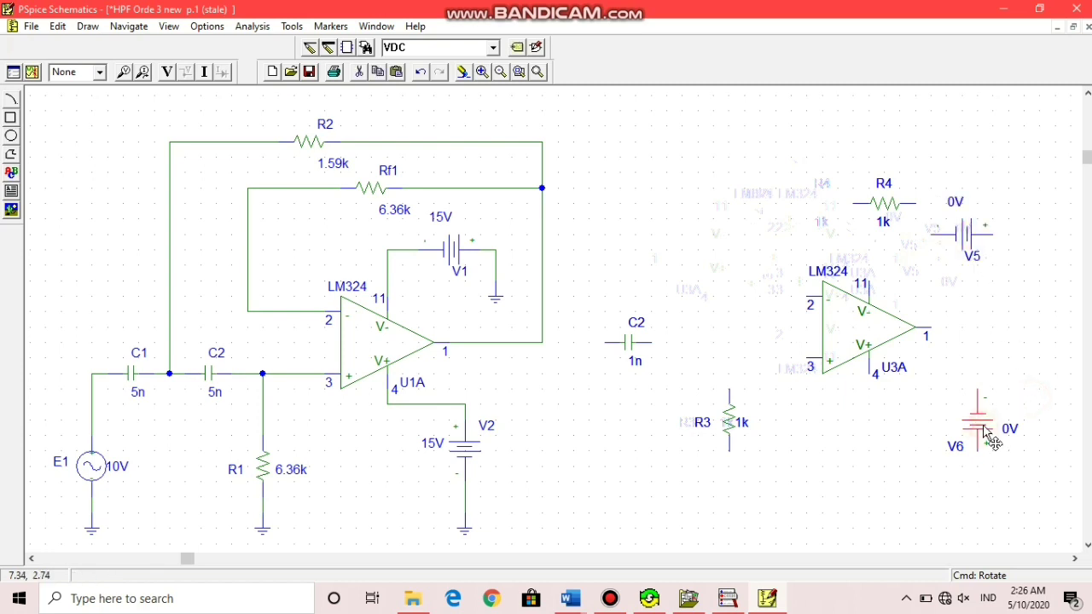
{"action": "key", "text": "ctrl+r"}
{"action": "key", "text": "ctrl+r"}
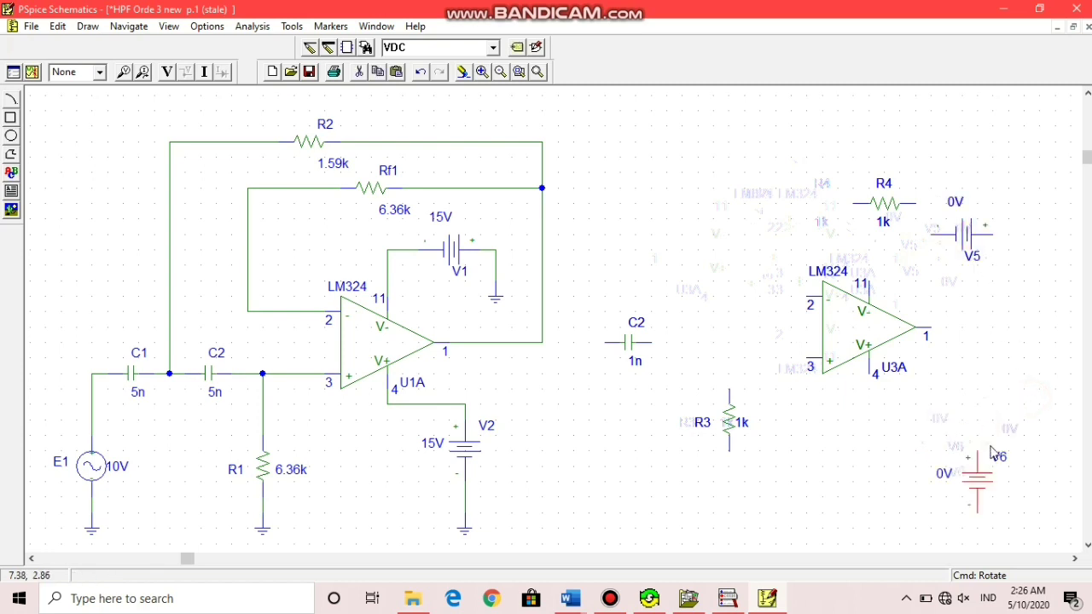
{"action": "left_click_drag", "start_coordinate": [987, 484], "coordinate": [981, 435]}
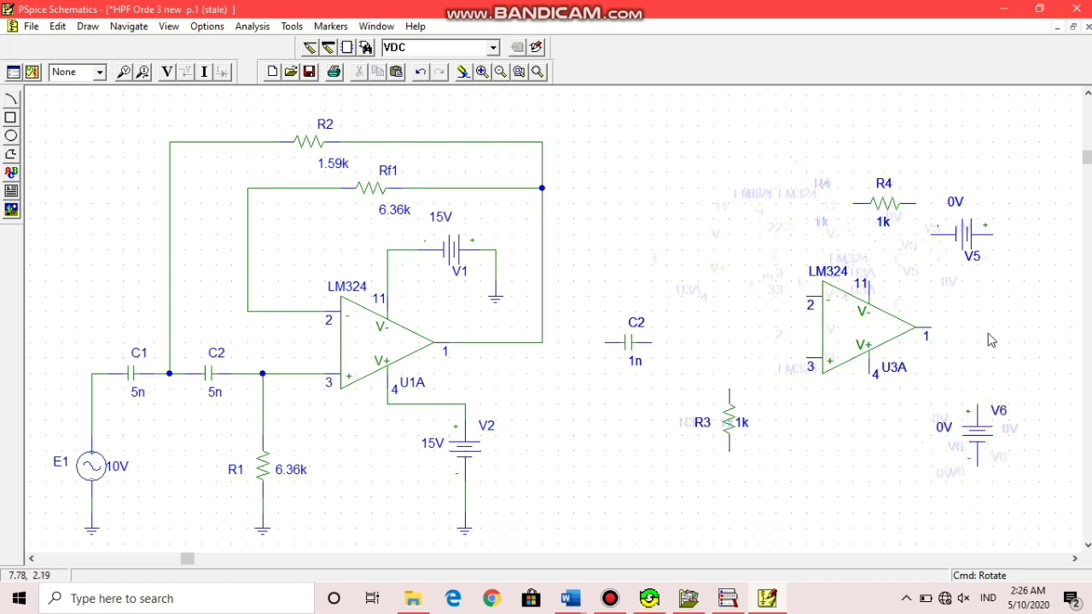
{"action": "left_click_drag", "start_coordinate": [888, 207], "coordinate": [871, 151]}
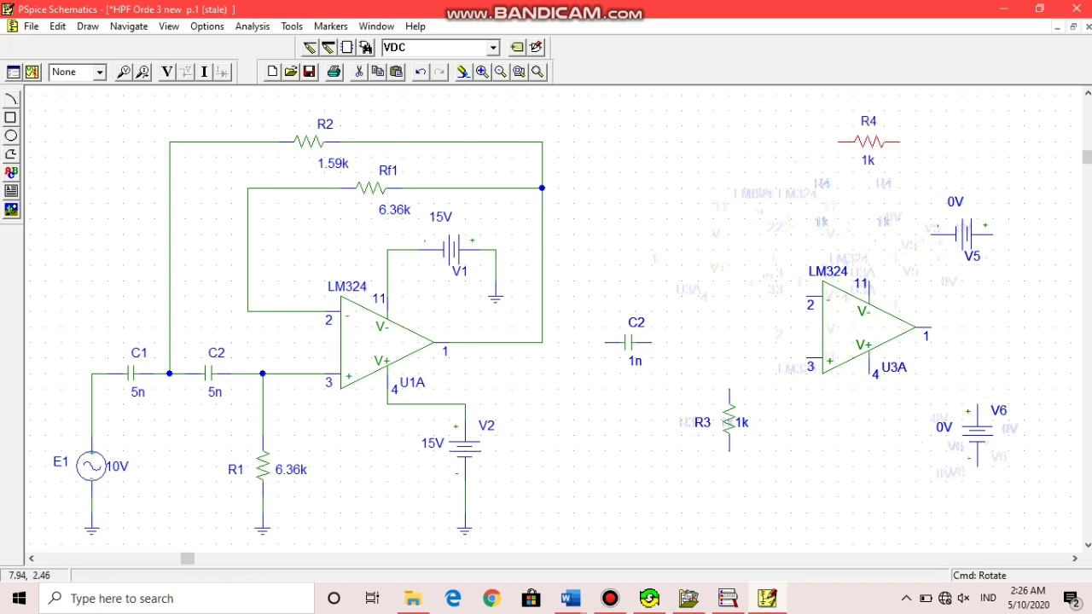
{"action": "left_click", "coordinate": [1028, 387]}
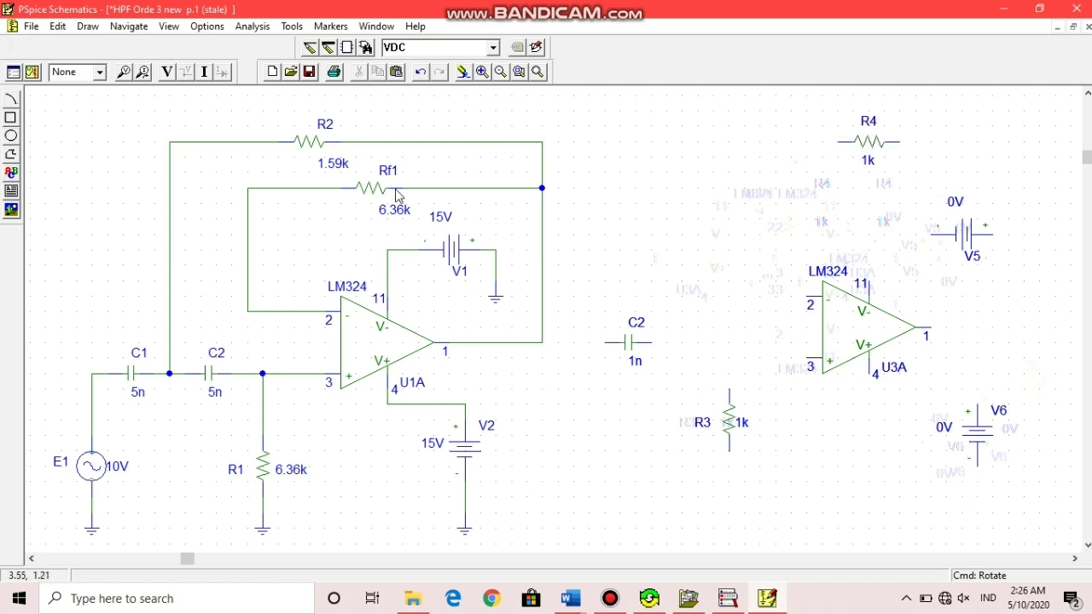
Place GND_EARTH symbols below resistor R3, below source V6, and below the positive end of source V5.
{"action": "left_click", "coordinate": [493, 48]}
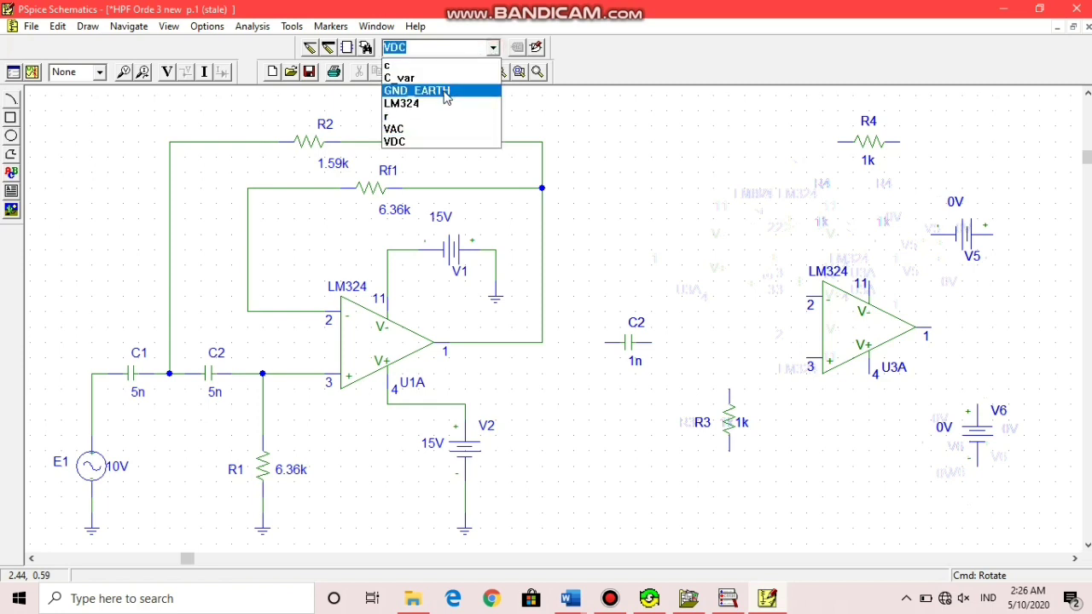
{"action": "left_click", "coordinate": [445, 91]}
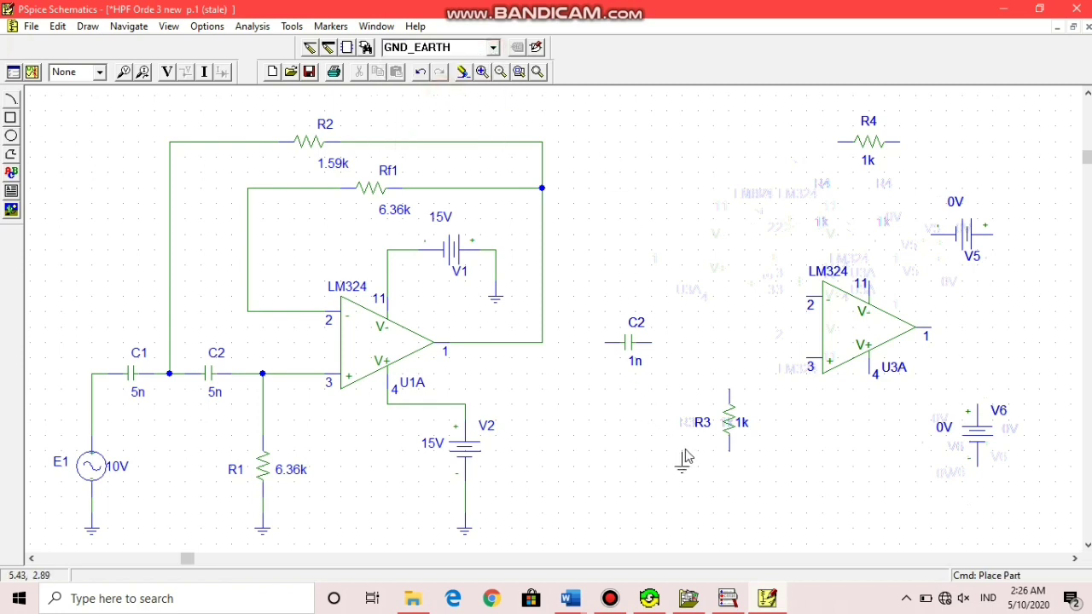
{"action": "left_click", "coordinate": [727, 470]}
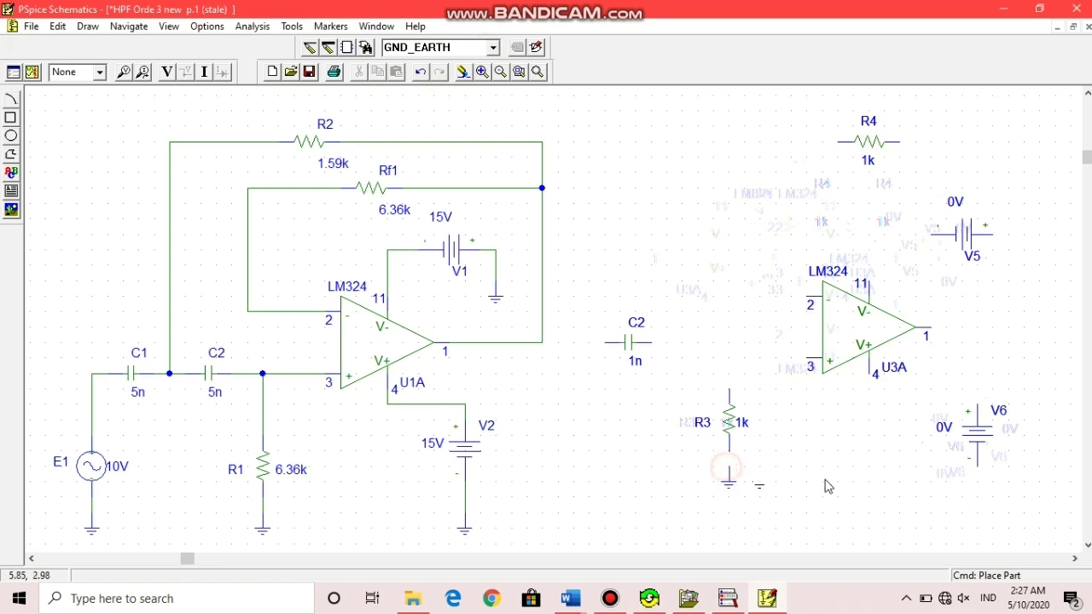
{"action": "left_click", "coordinate": [978, 499]}
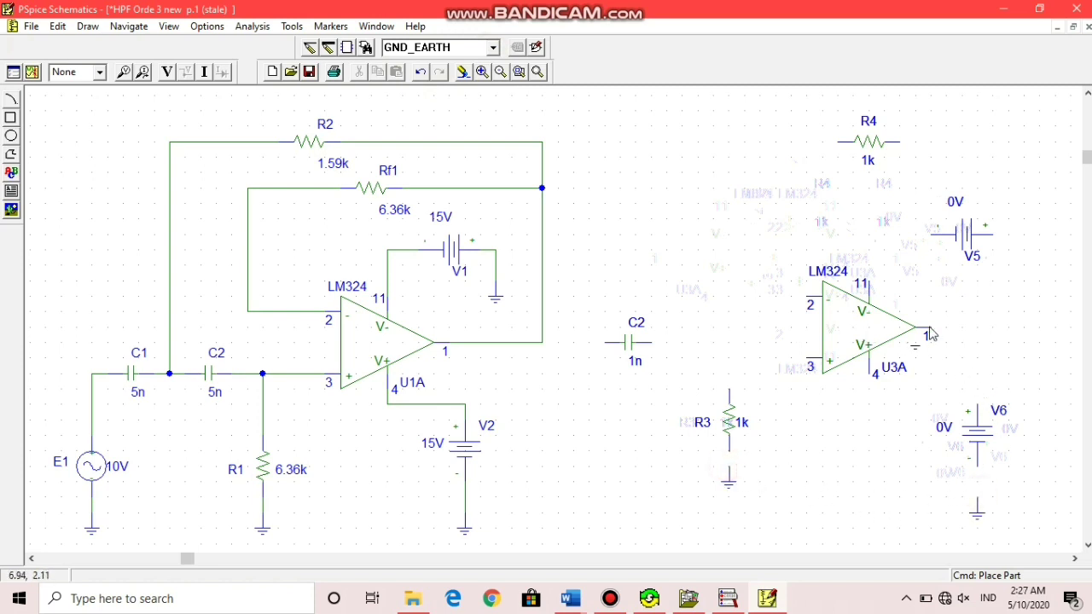
{"action": "left_click", "coordinate": [1007, 271]}
{"action": "right_click", "coordinate": [945, 305]}
{"action": "left_click", "coordinate": [972, 341]}
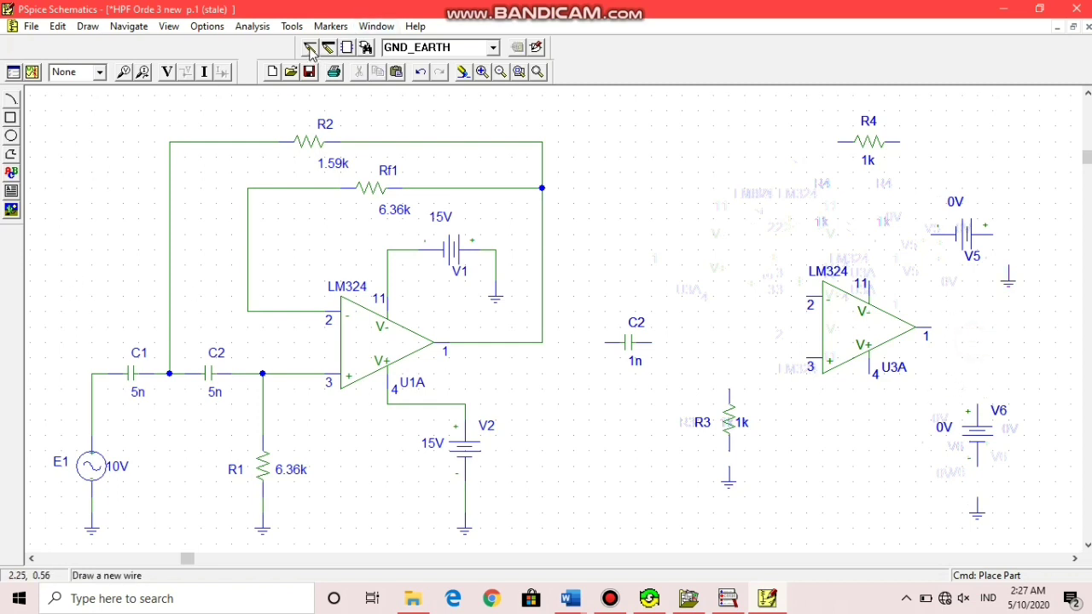
Wire the first stage's output node to the near terminal of the new 1n capacitor.
{"action": "left_click", "coordinate": [88, 27]}
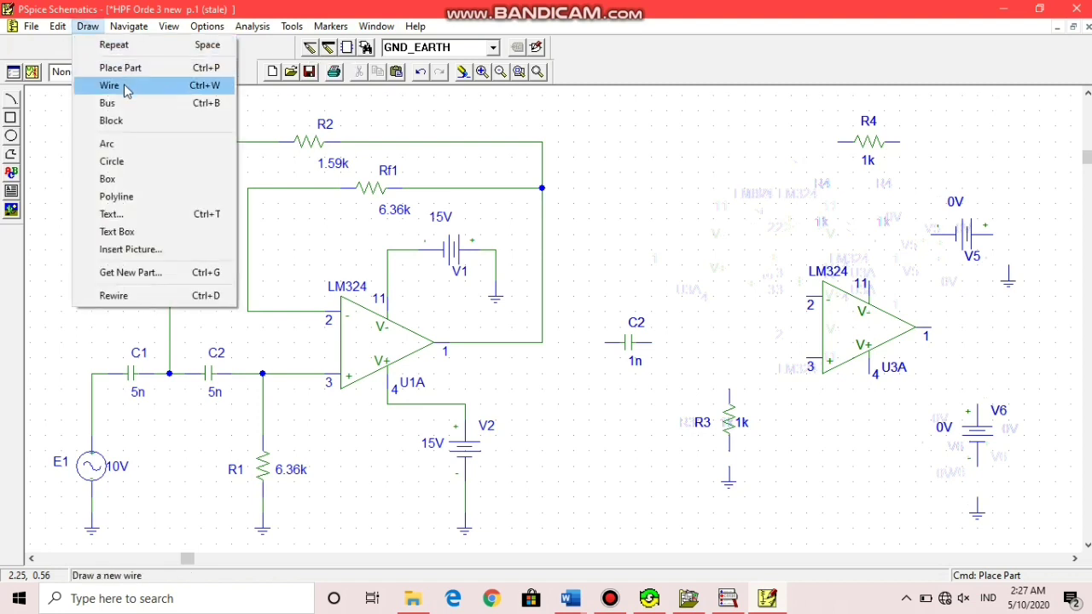
{"action": "left_click", "coordinate": [128, 86]}
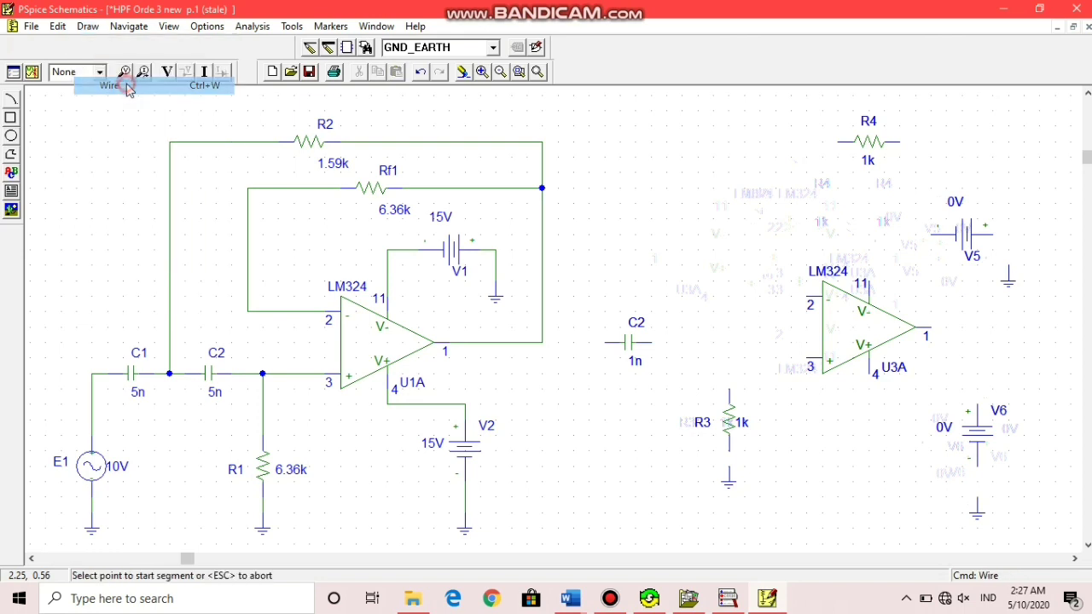
{"action": "left_click", "coordinate": [543, 342]}
{"action": "left_click", "coordinate": [622, 342]}
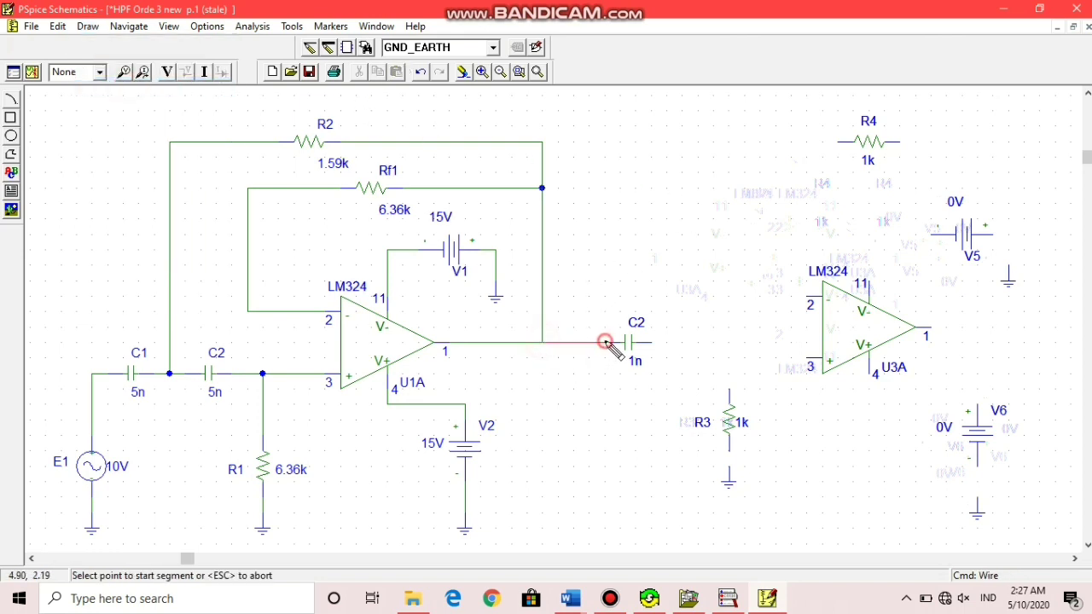
Move the second op-amp up so its non-inverting input lines up with the 1n capacitor.
{"action": "left_click", "coordinate": [653, 344]}
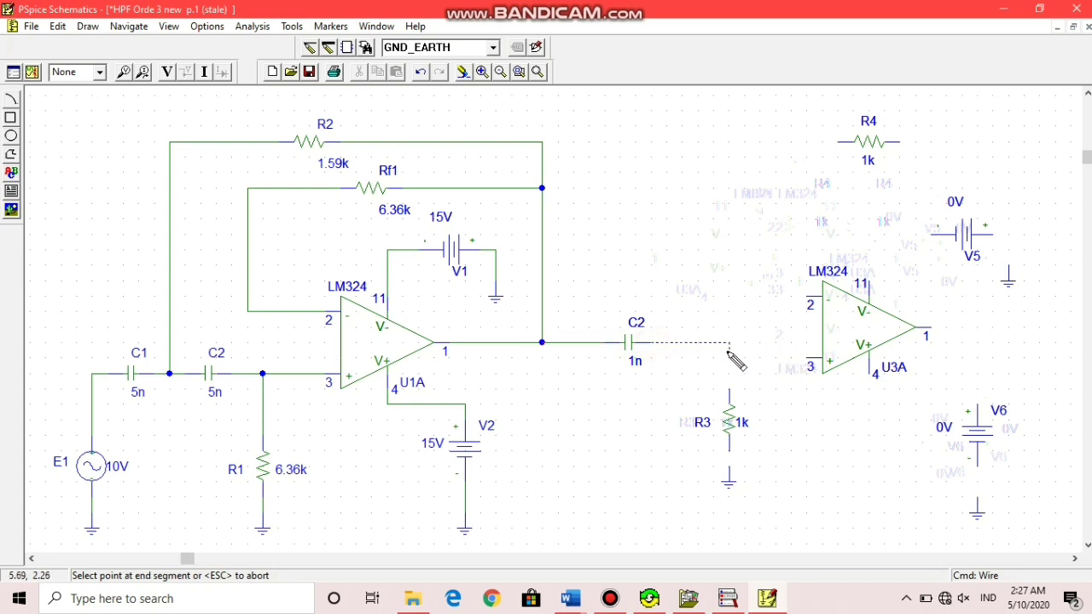
{"action": "key", "text": "Escape"}
{"action": "left_click", "coordinate": [841, 341]}
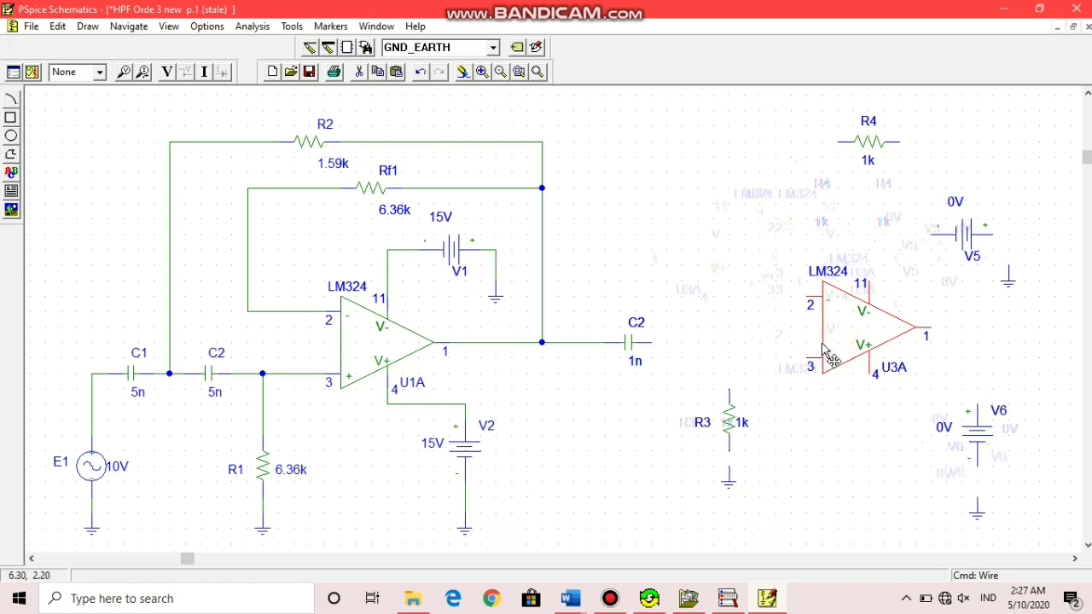
{"action": "left_click_drag", "start_coordinate": [857, 366], "coordinate": [855, 348]}
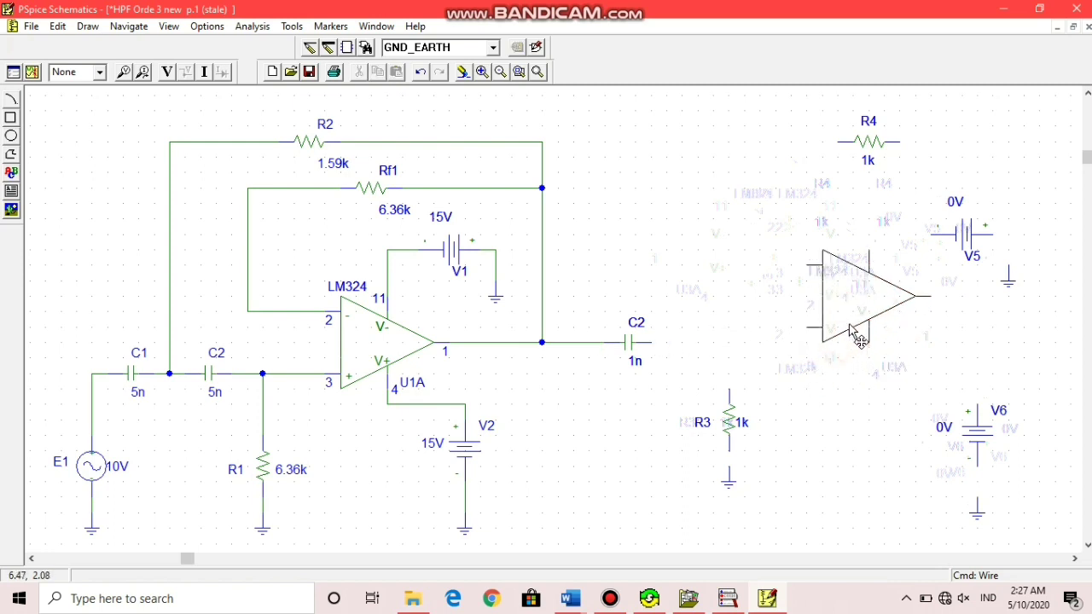
{"action": "left_click", "coordinate": [759, 358]}
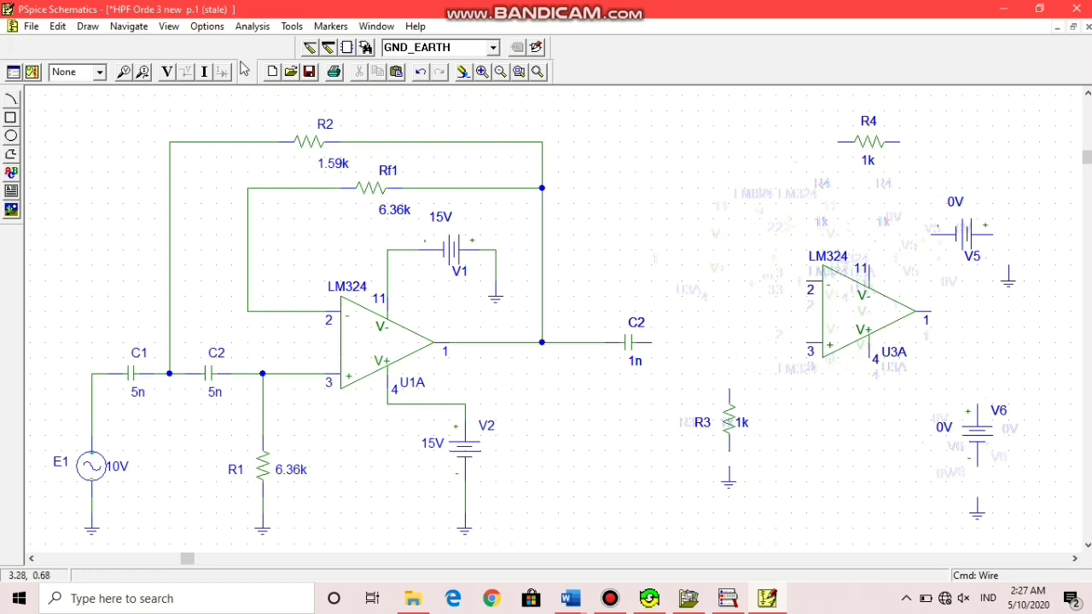
Wire the free terminal of the 1n capacitor straight to pin 3 of the second op-amp.
{"action": "left_click", "coordinate": [302, 49]}
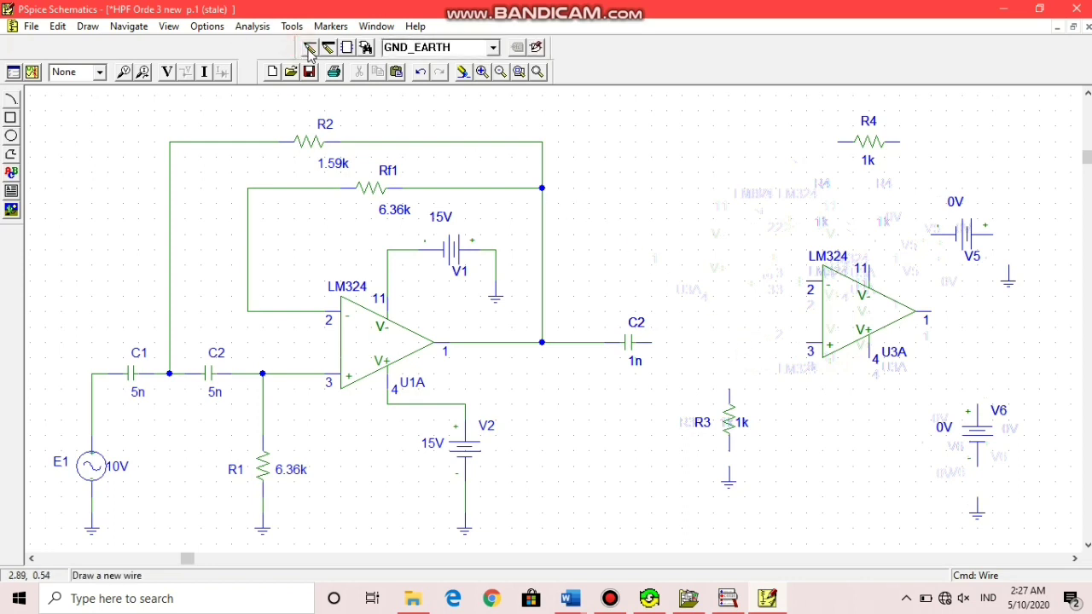
{"action": "left_click", "coordinate": [309, 49]}
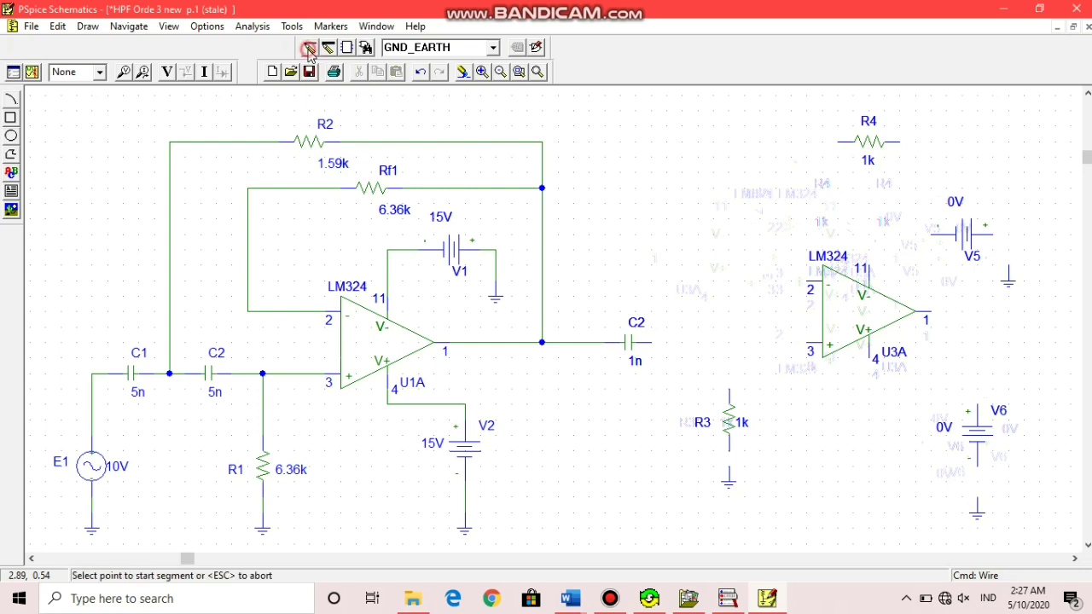
{"action": "left_click", "coordinate": [654, 343]}
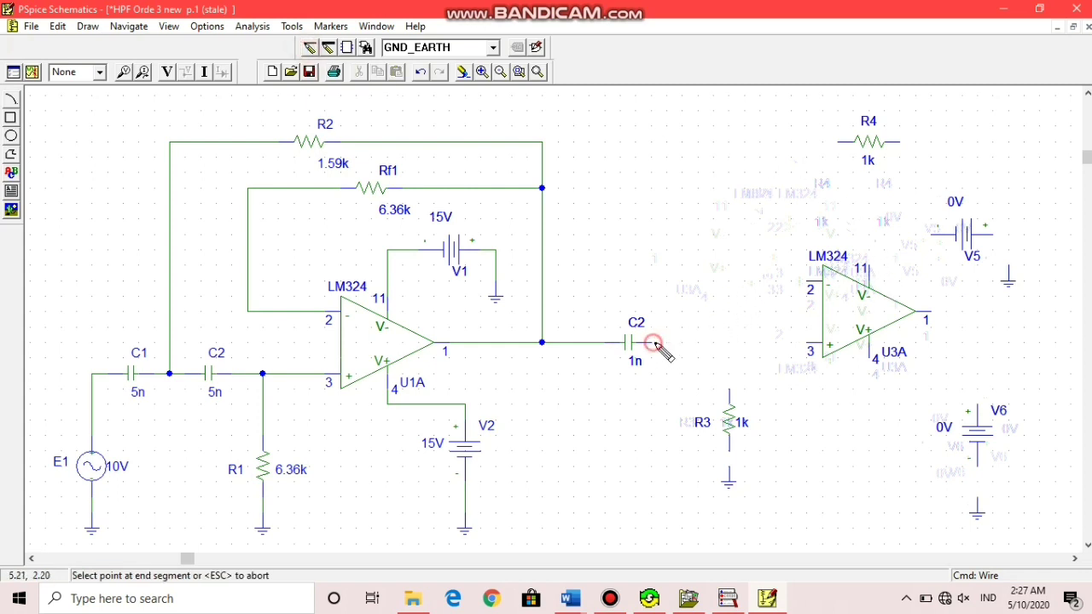
{"action": "left_click", "coordinate": [806, 343]}
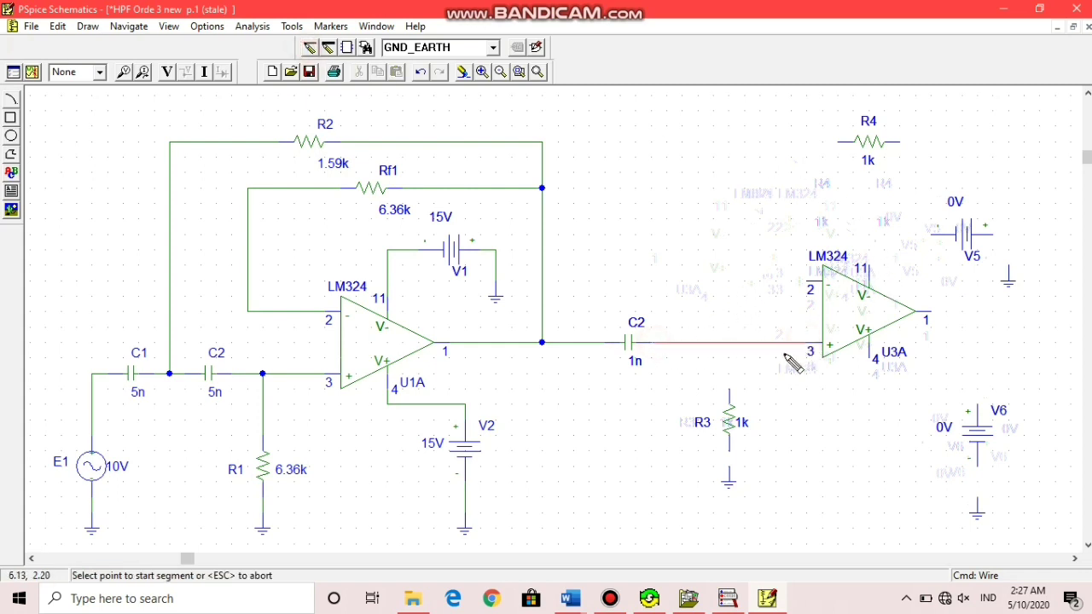
Wire resistor R3 from the node between the 1n capacitor and pin 3 of the second op-amp down to its ground symbol.
{"action": "left_click", "coordinate": [730, 397]}
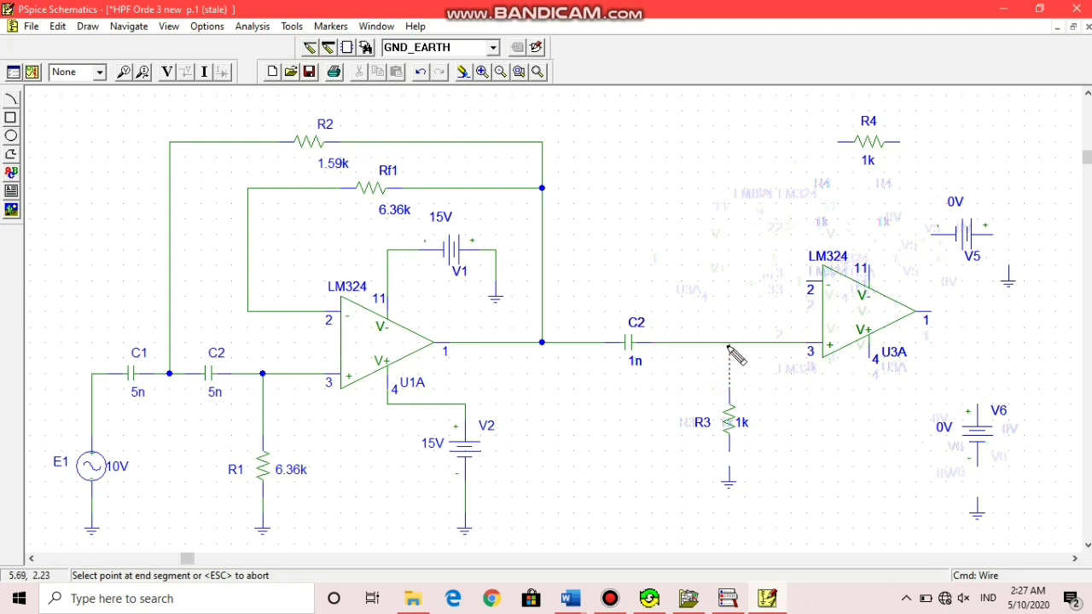
{"action": "left_click", "coordinate": [728, 342]}
{"action": "left_click", "coordinate": [728, 447]}
{"action": "left_click", "coordinate": [725, 466]}
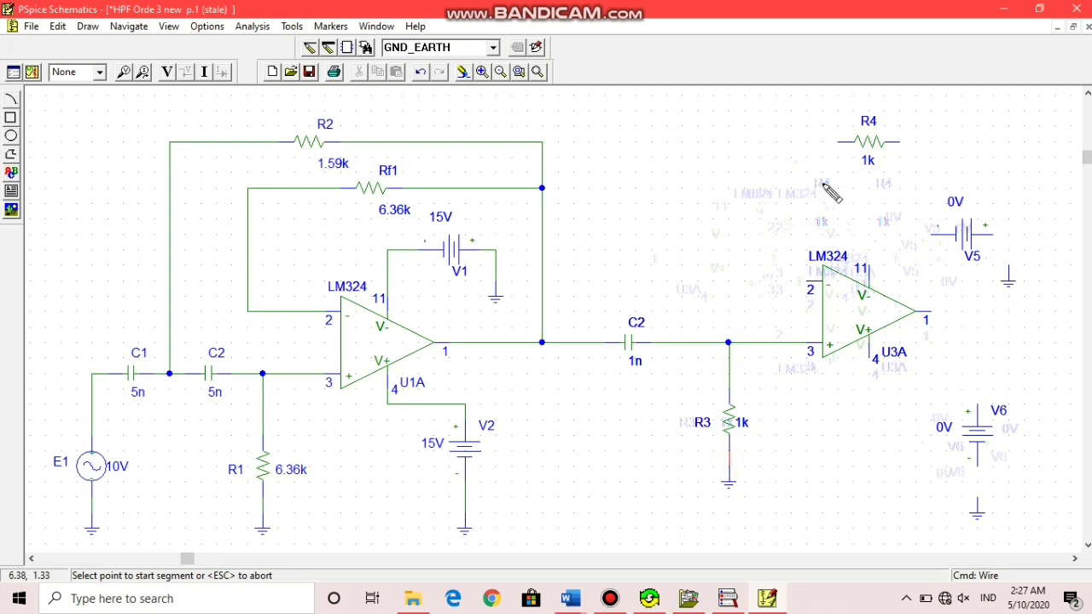
Wire R4 as the second op-amp's feedback resistor, from pin 2 through R4 and around to output pin 1.
{"action": "left_click", "coordinate": [810, 282]}
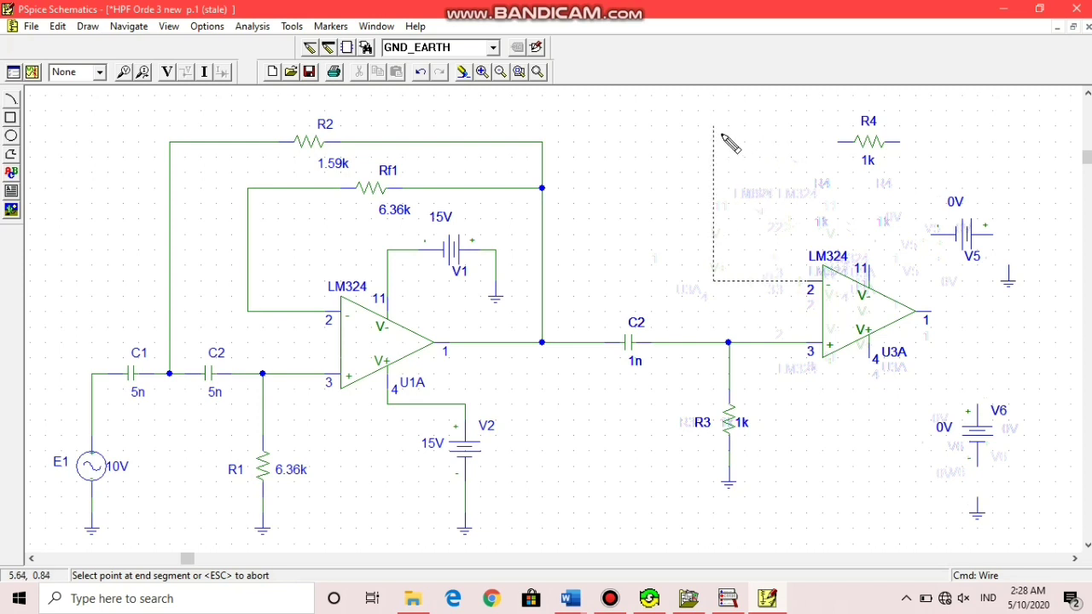
{"action": "left_click", "coordinate": [729, 142]}
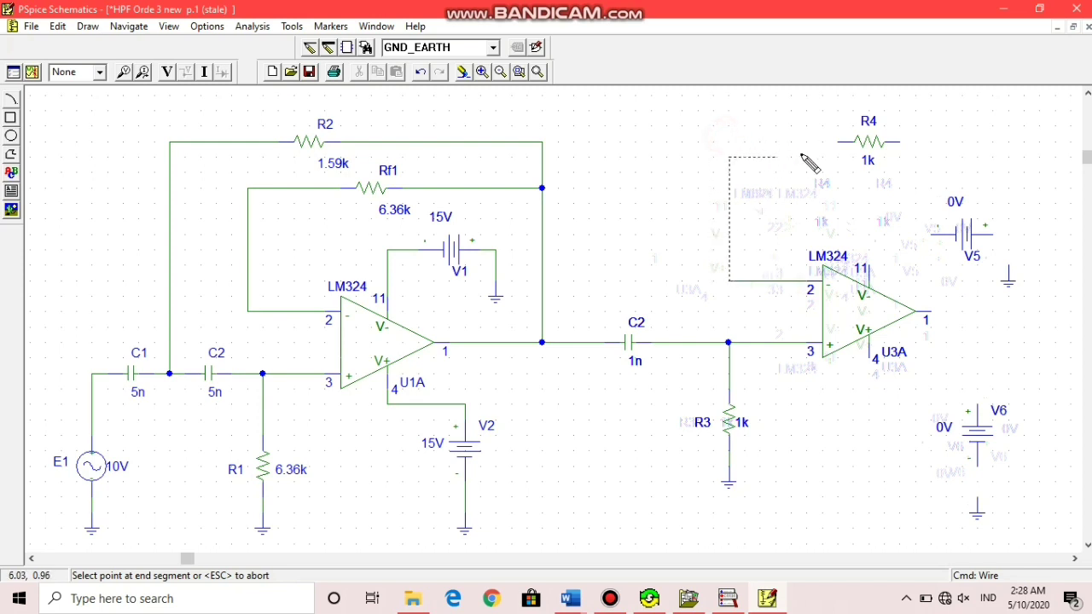
{"action": "left_click", "coordinate": [851, 144]}
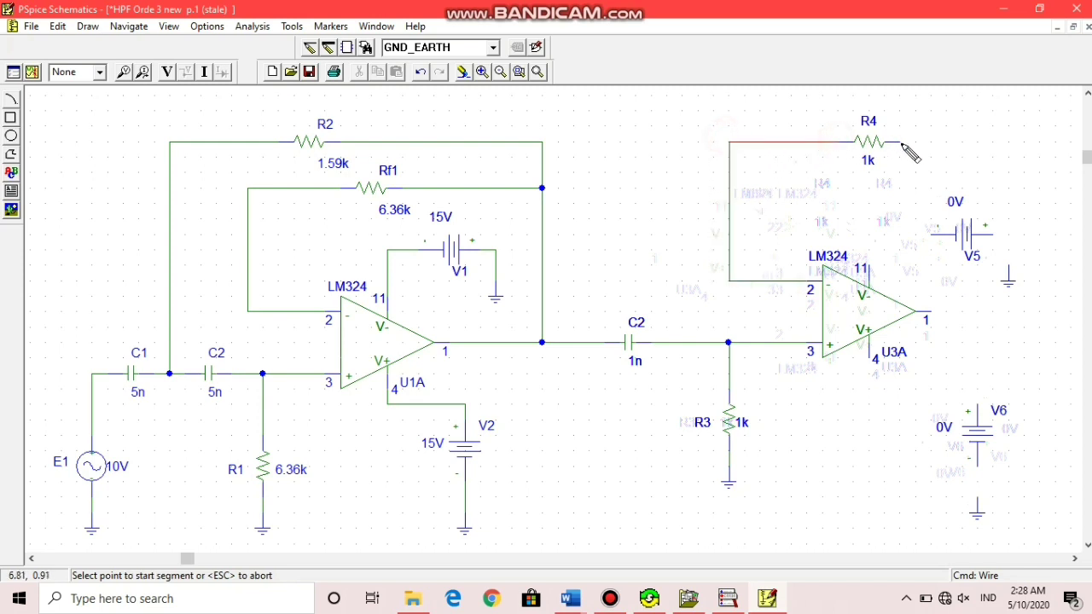
{"action": "left_click", "coordinate": [902, 144]}
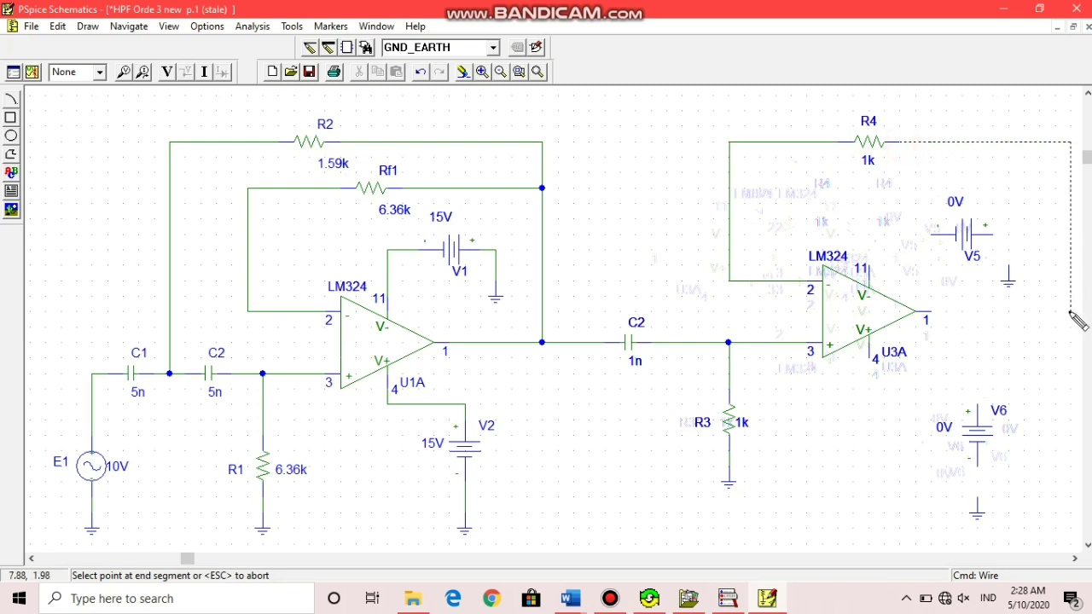
{"action": "left_click", "coordinate": [928, 313]}
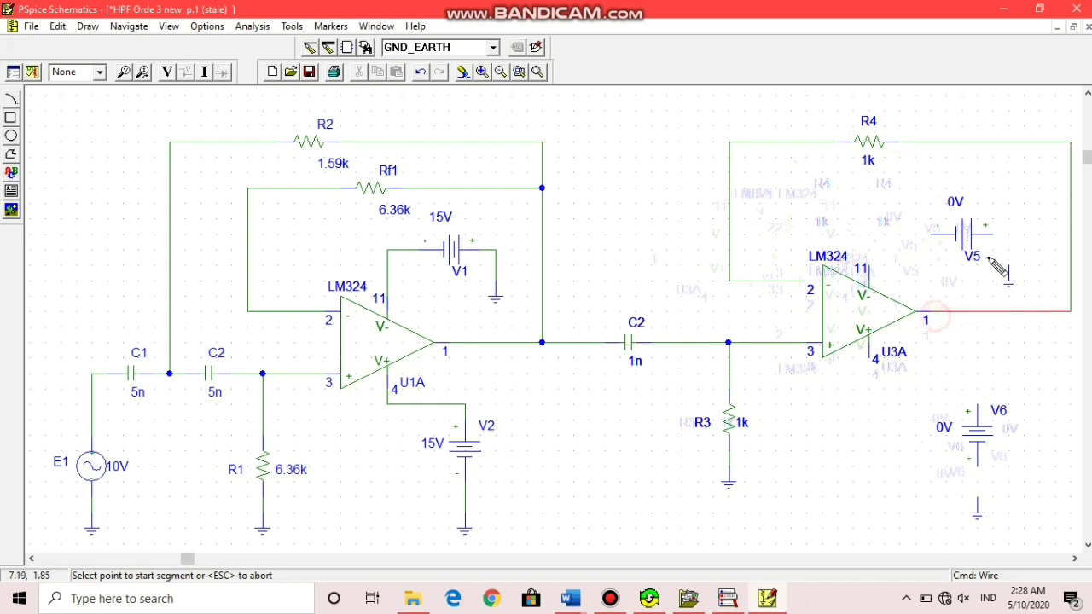
Wire the negative end of V5 to pin 11 of the second op-amp and its positive end to the nearby ground.
{"action": "left_click", "coordinate": [869, 267]}
{"action": "left_click", "coordinate": [944, 233]}
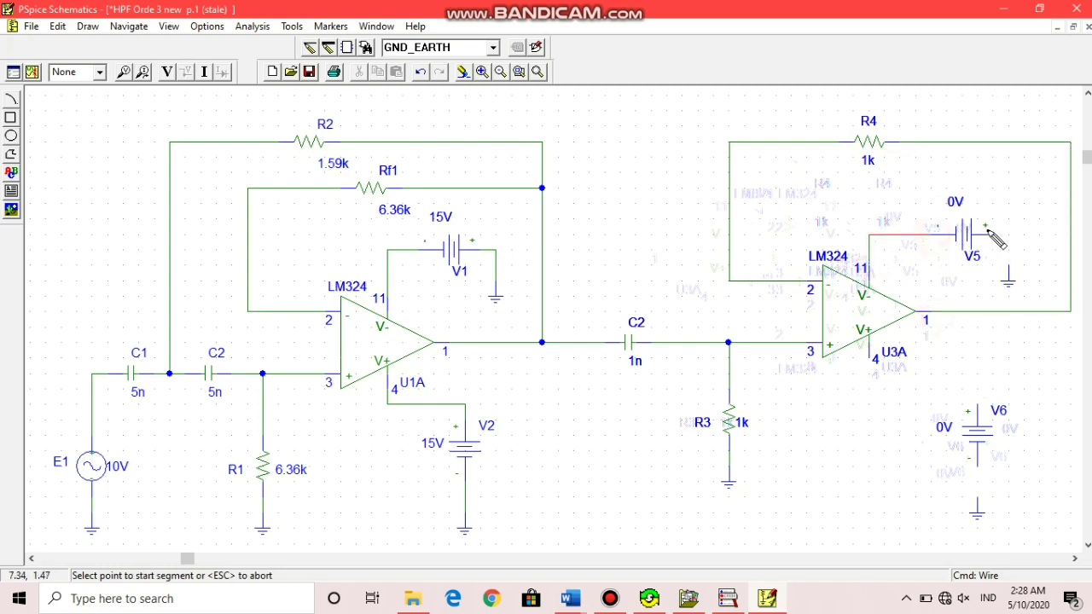
{"action": "left_click", "coordinate": [992, 235]}
{"action": "left_click", "coordinate": [1008, 273]}
Wire pin 4 of the second op-amp to the positive end of V6, and its negative end to the ground below.
{"action": "left_click", "coordinate": [869, 359]}
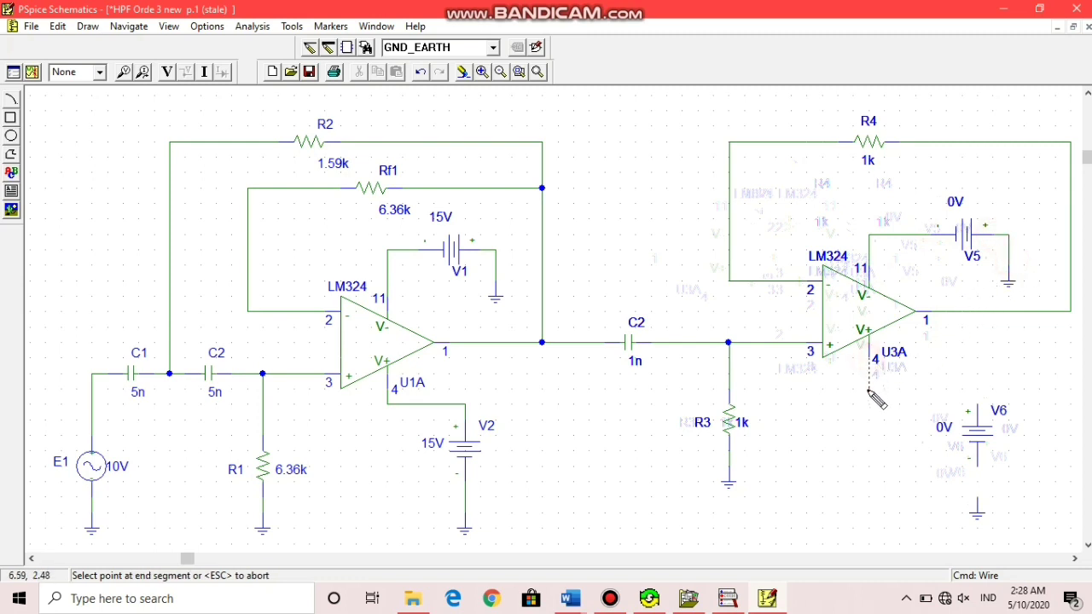
{"action": "left_click", "coordinate": [978, 406]}
{"action": "left_click", "coordinate": [977, 457]}
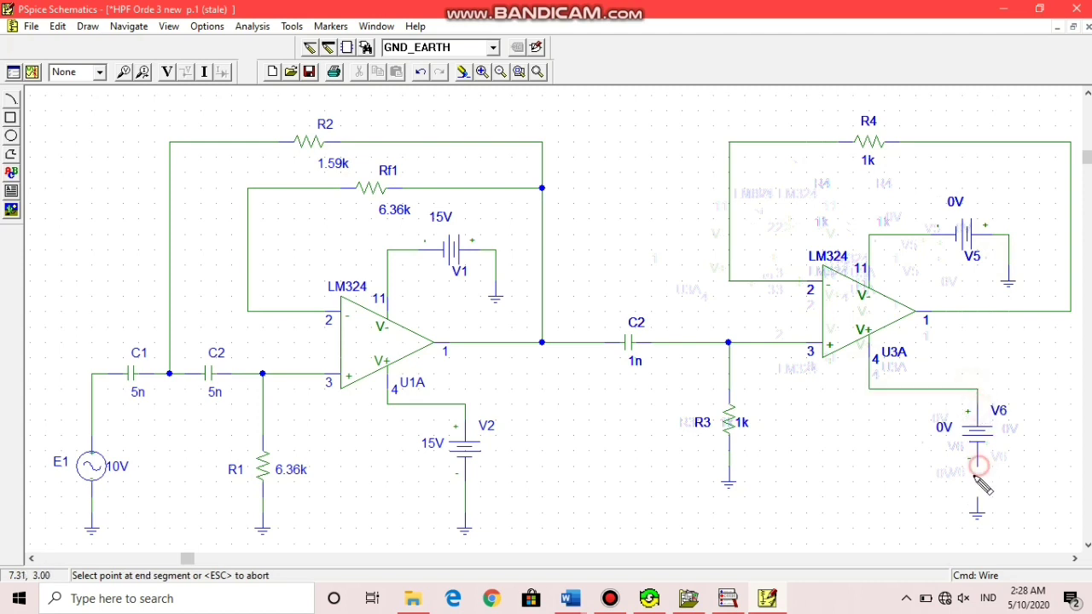
{"action": "left_click", "coordinate": [978, 505]}
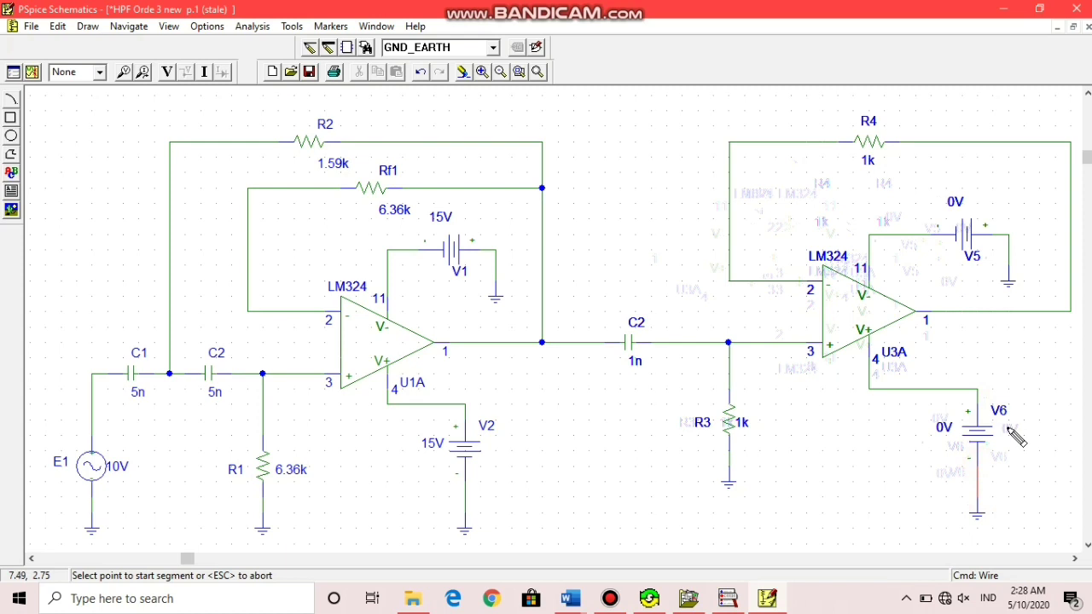
{"action": "key", "text": "Escape"}
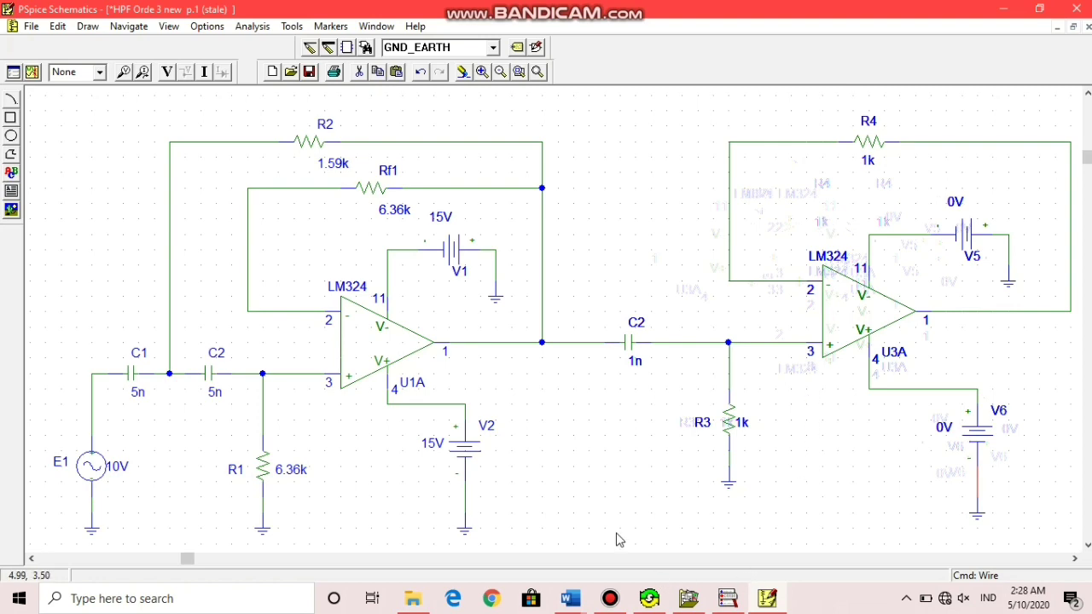
{"action": "left_click", "coordinate": [613, 599]}
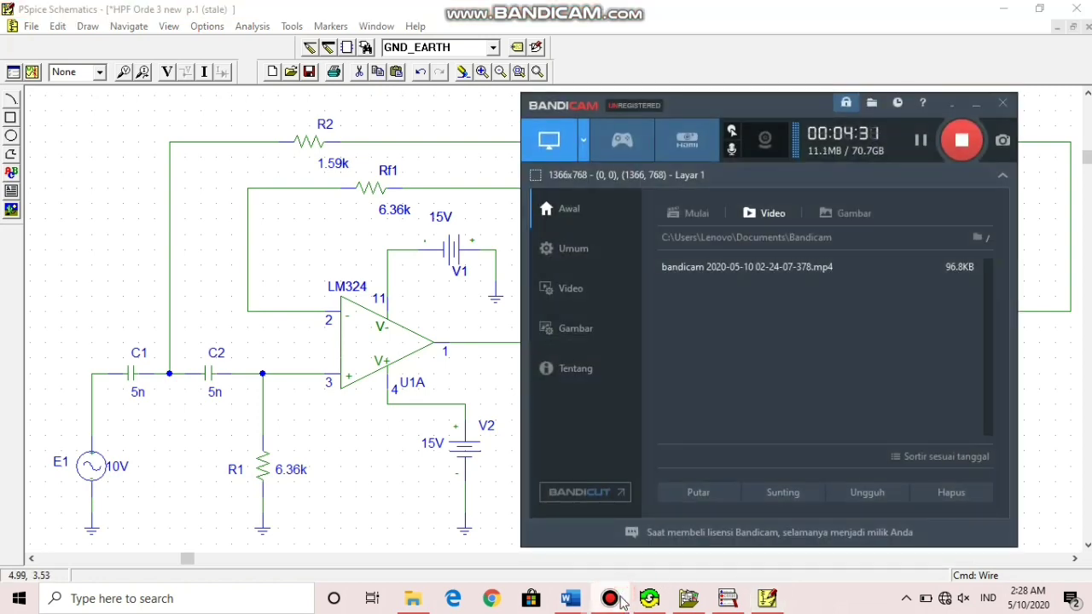
{"action": "left_click", "coordinate": [613, 599]}
{"action": "left_click", "coordinate": [661, 329]}
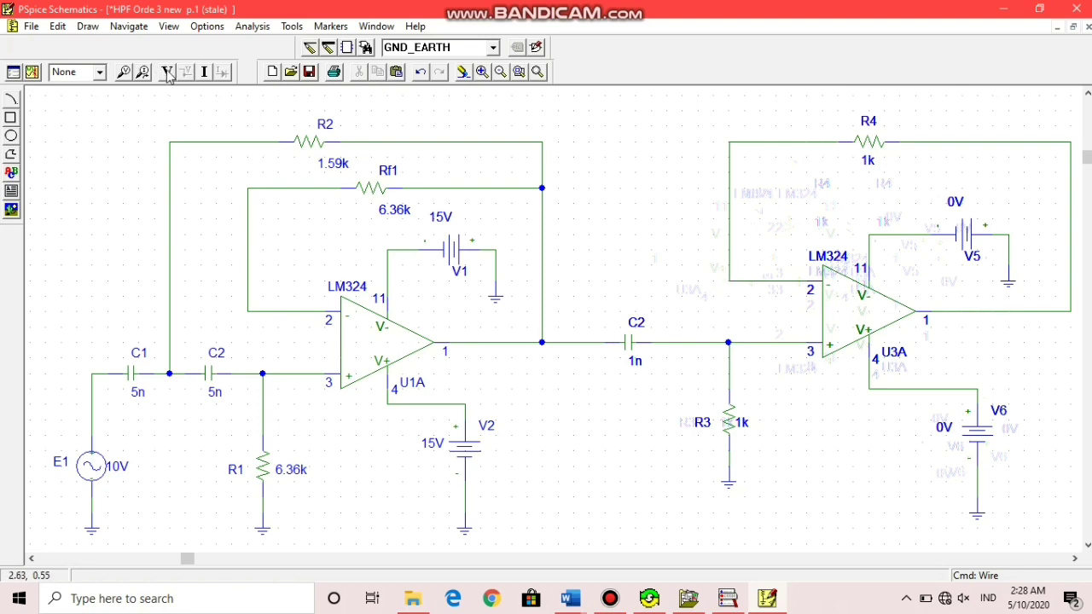
Place a voltage marker on the second op-amp's output wire, at the corner of the feedback loop.
{"action": "left_click", "coordinate": [482, 72]}
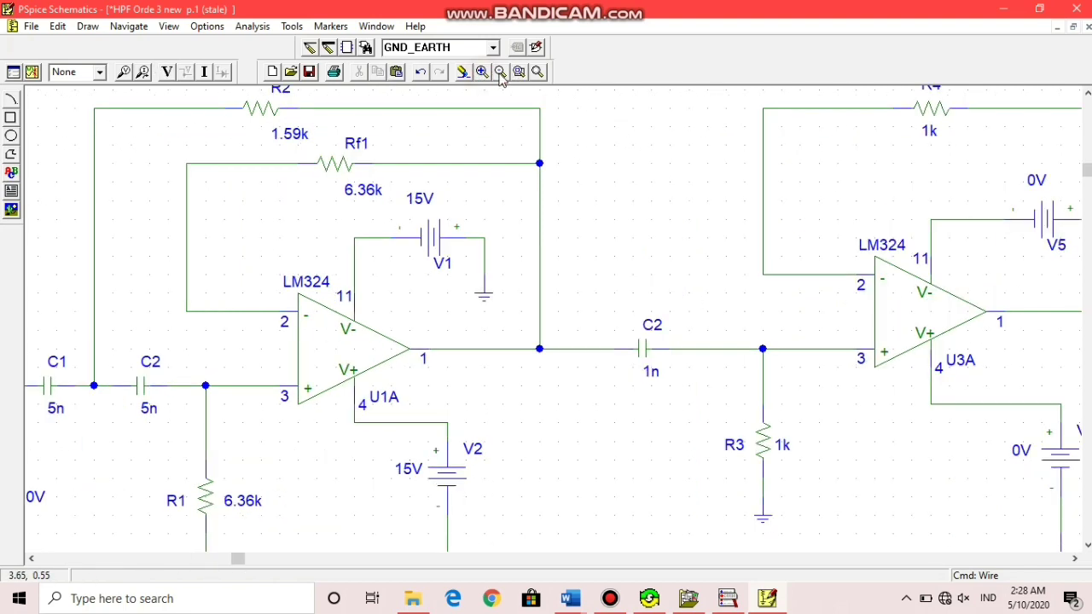
{"action": "left_click", "coordinate": [501, 74]}
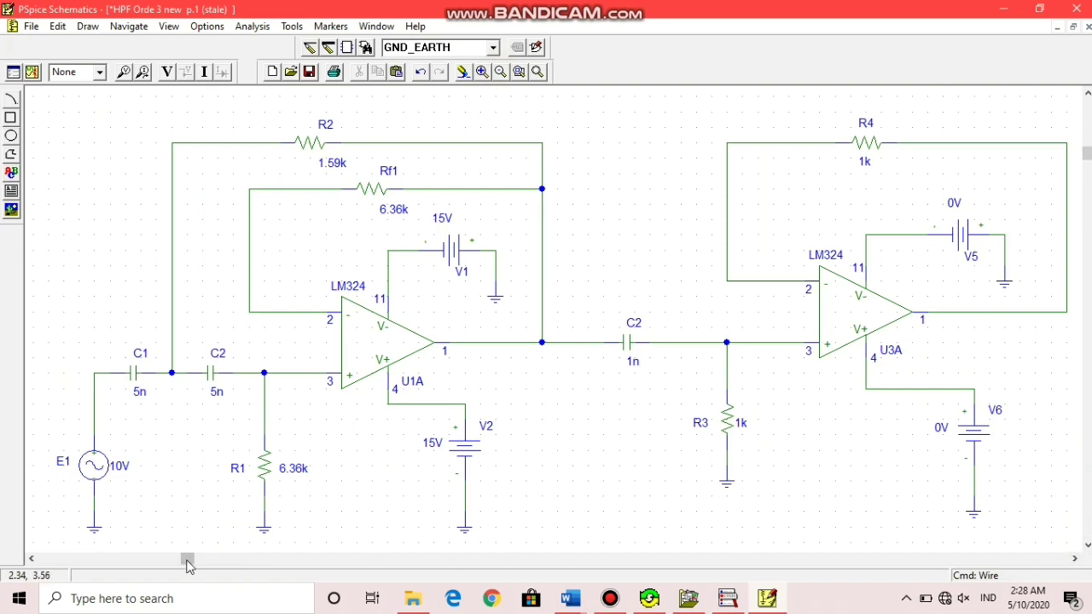
{"action": "left_click_drag", "start_coordinate": [186, 560], "coordinate": [206, 559]}
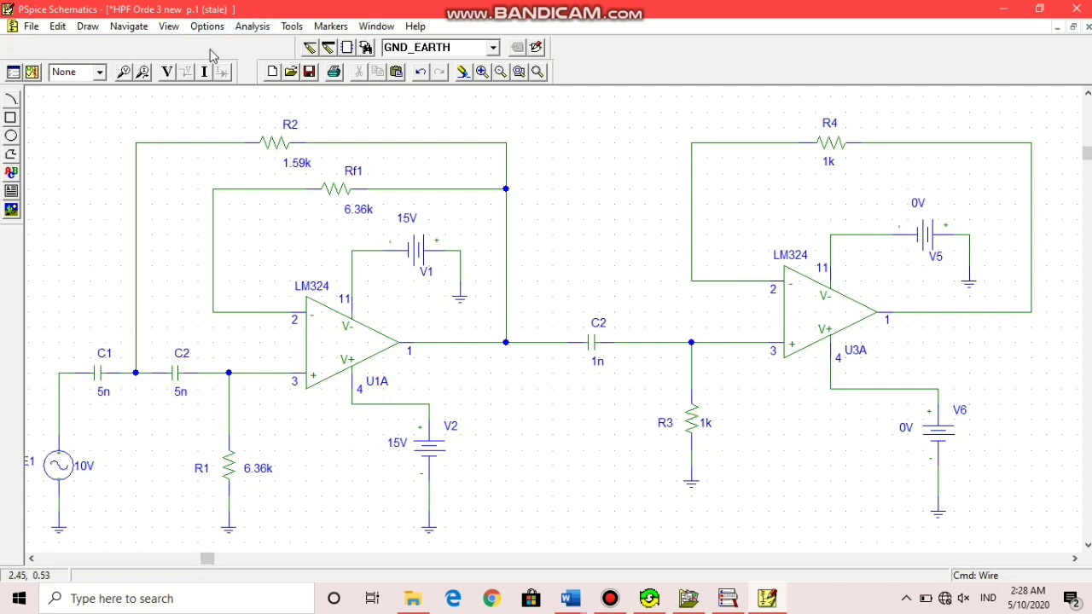
{"action": "left_click", "coordinate": [500, 73]}
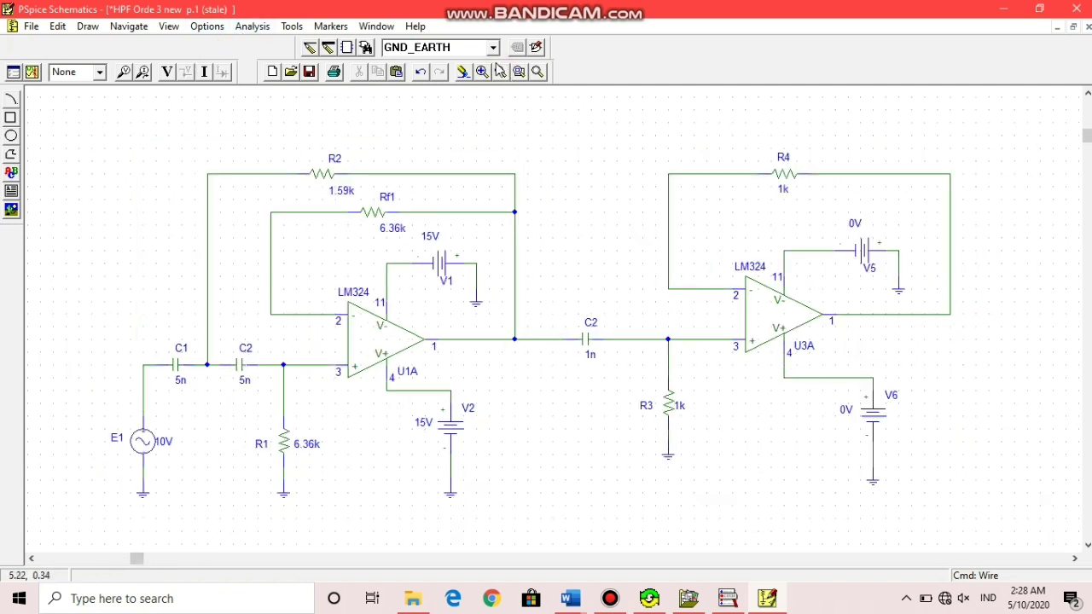
{"action": "left_click", "coordinate": [126, 74]}
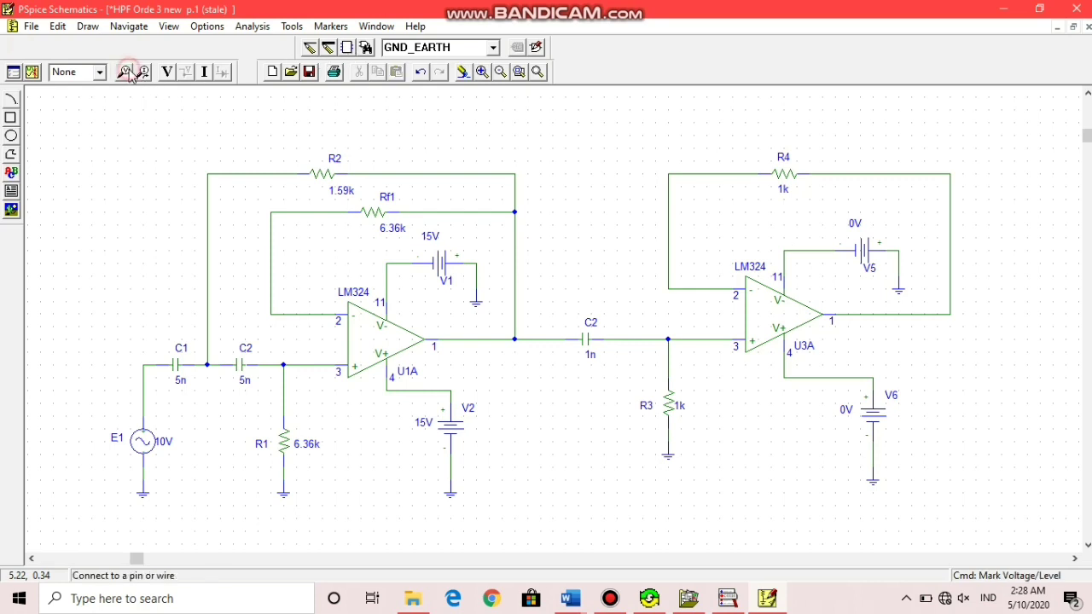
{"action": "left_click", "coordinate": [952, 314]}
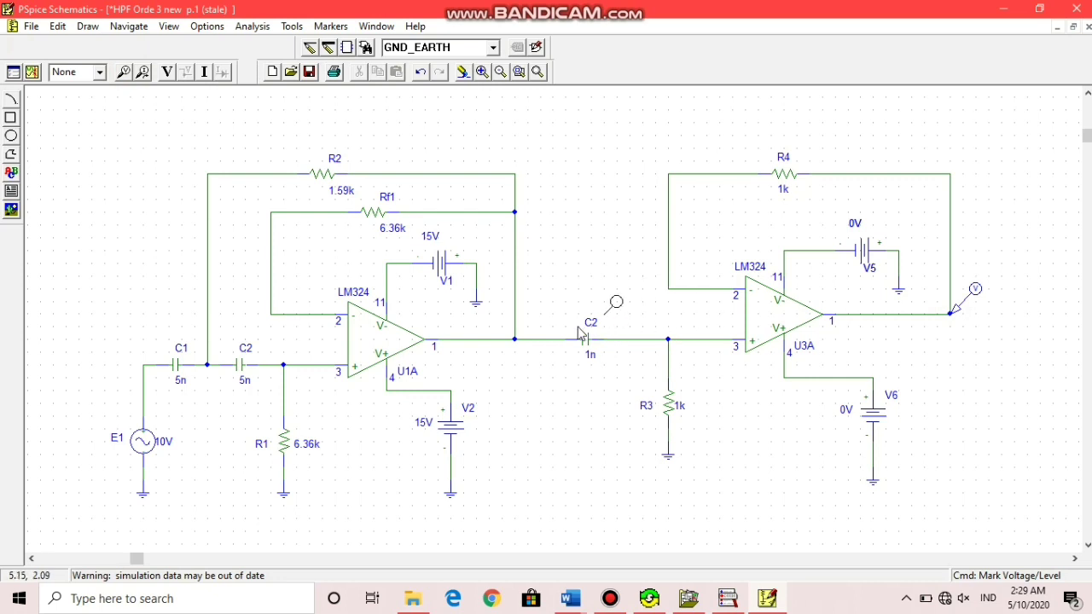
{"action": "right_click", "coordinate": [977, 306]}
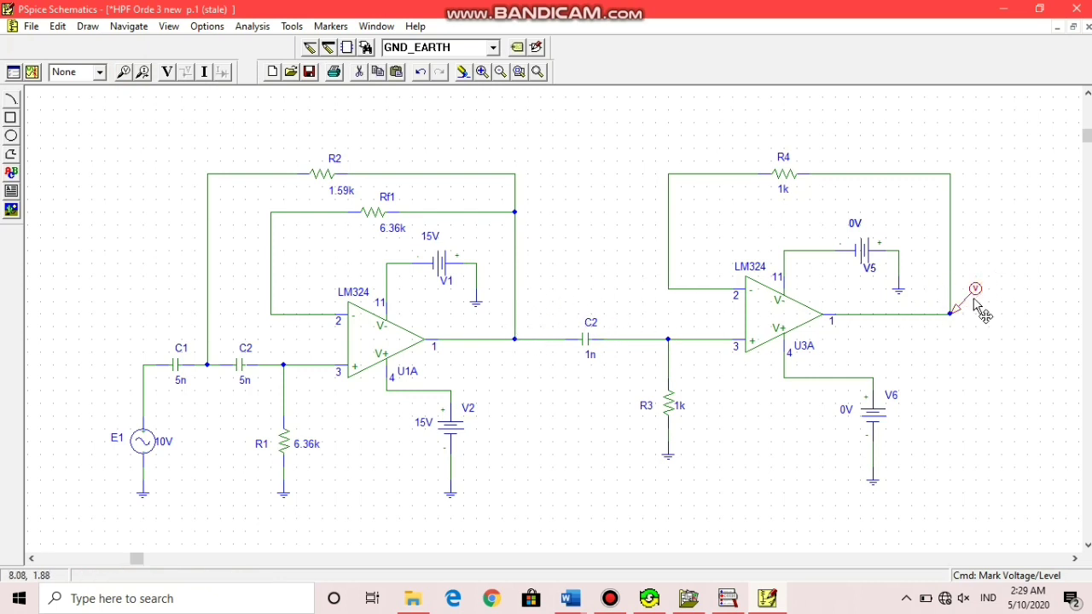
{"action": "left_click", "coordinate": [1043, 356]}
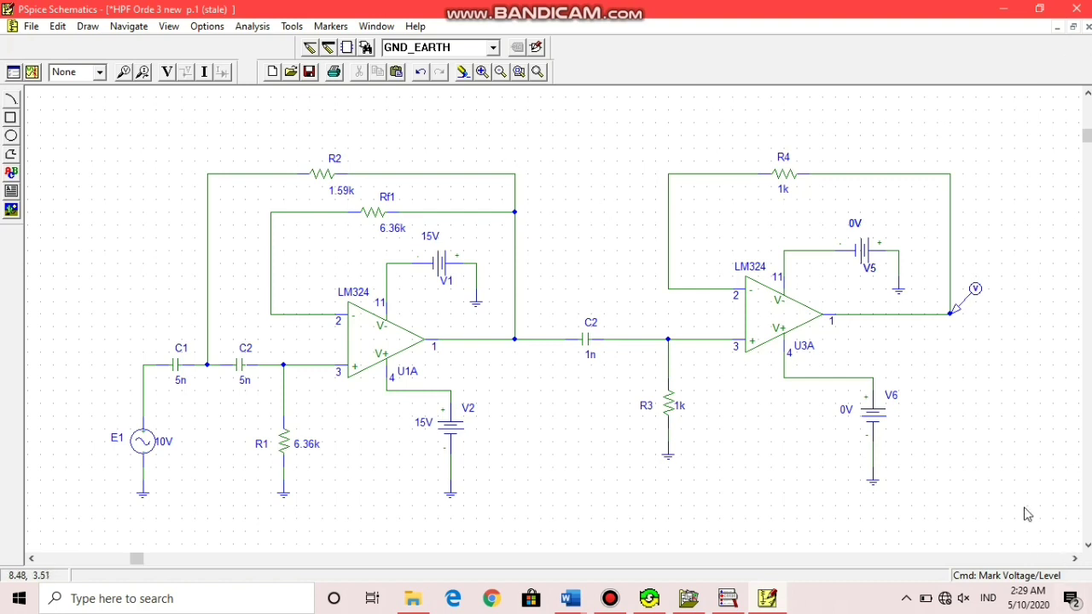
Set the value of R3 to 3.18k and shift the value label clear of the resistor symbol.
{"action": "left_click", "coordinate": [678, 408]}
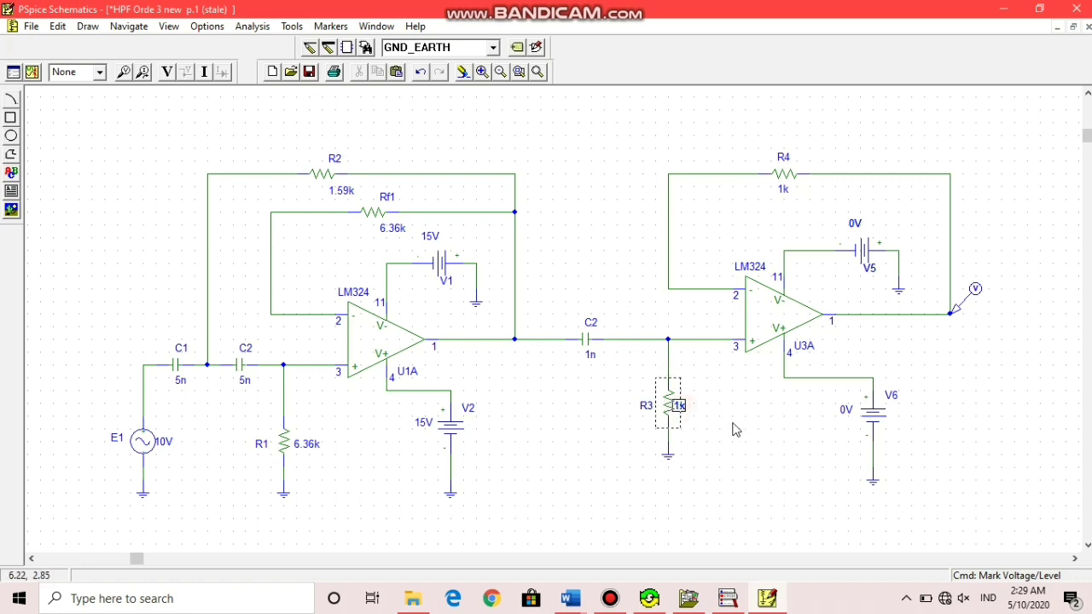
{"action": "double_click", "coordinate": [678, 407]}
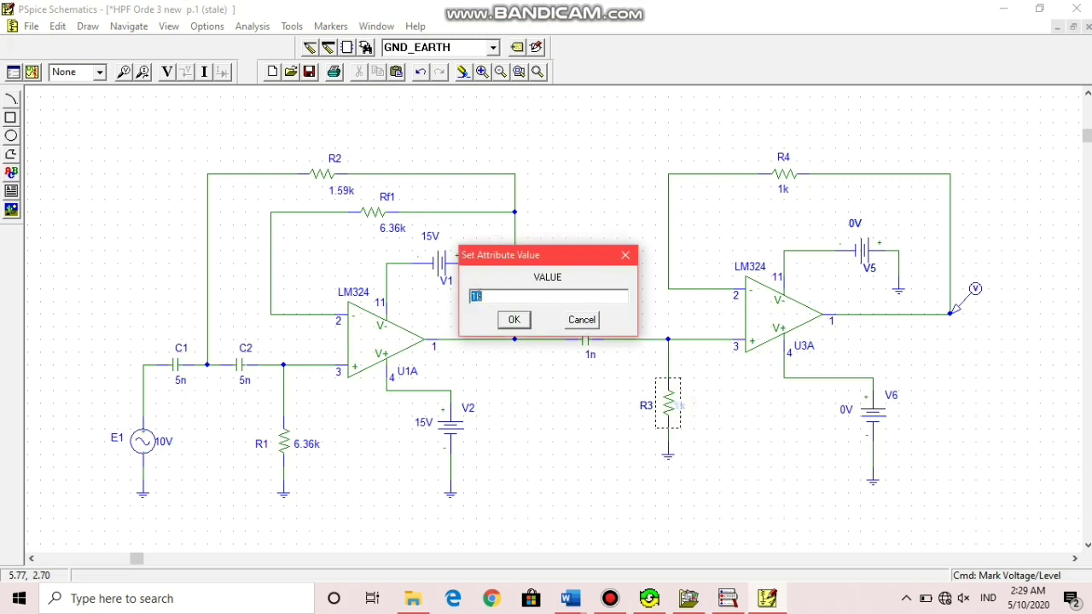
{"action": "left_click", "coordinate": [478, 295]}
{"action": "key", "text": "Return"}
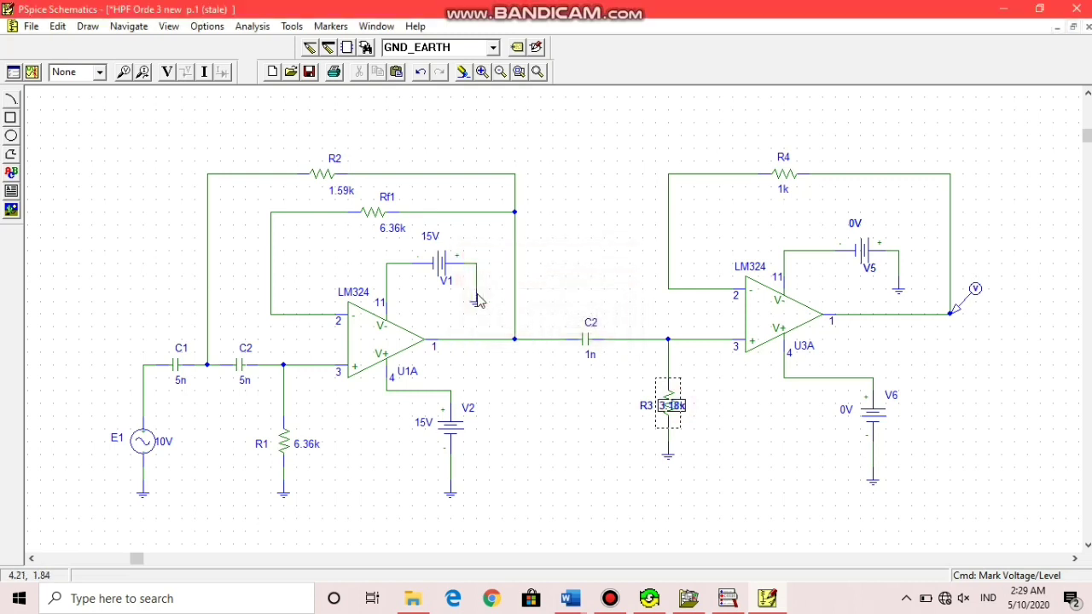
{"action": "left_click_drag", "start_coordinate": [674, 411], "coordinate": [691, 410]}
{"action": "left_click", "coordinate": [811, 447]}
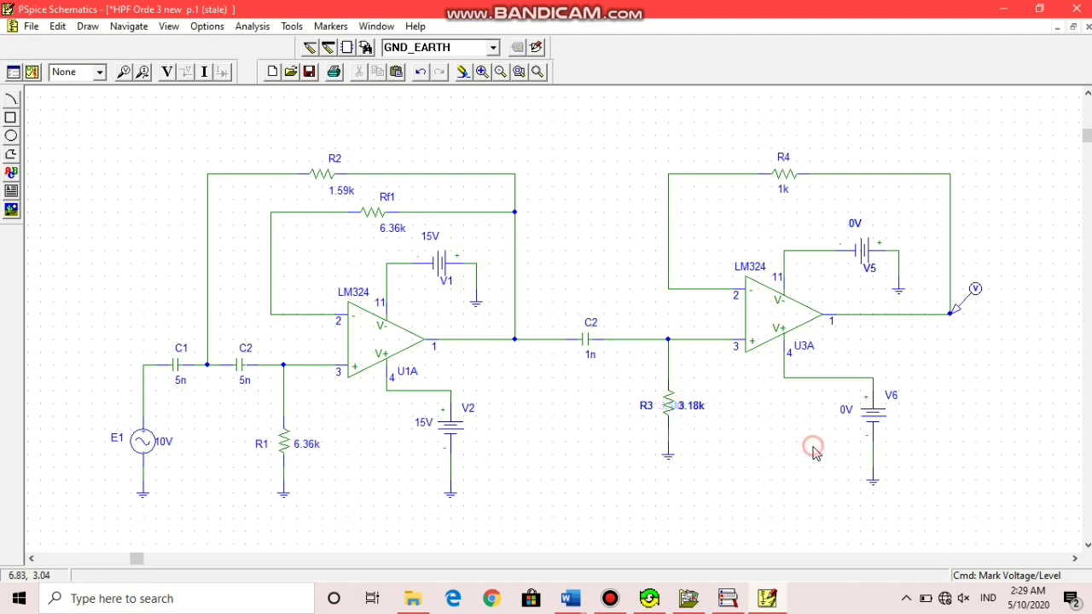
Rename the second stage's feedback resistor R4 to Rf2 and set its value to 3.18k.
{"action": "double_click", "coordinate": [785, 158]}
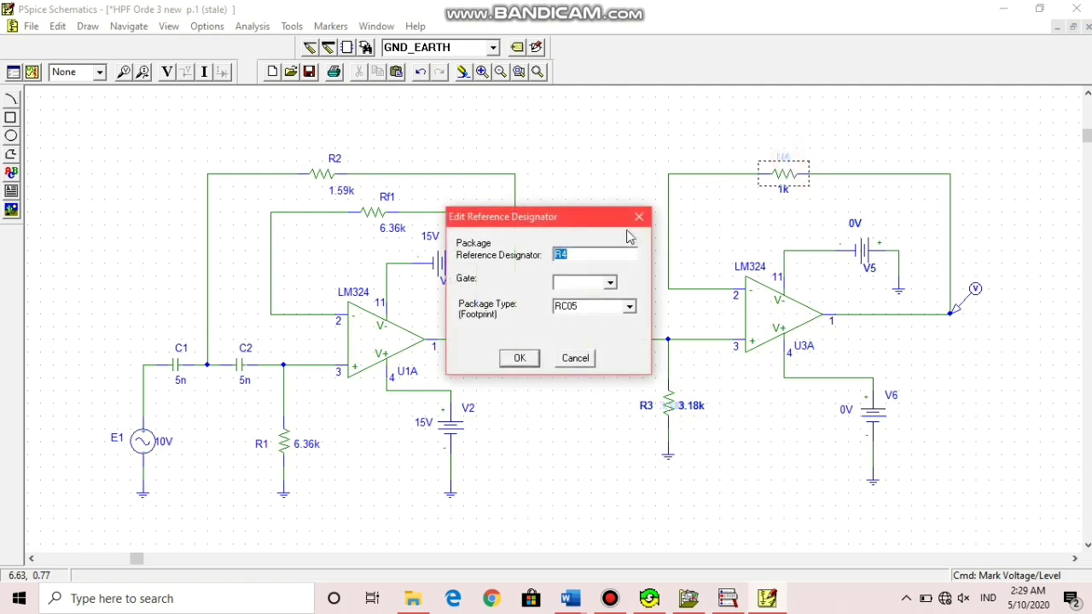
{"action": "left_click", "coordinate": [599, 250]}
{"action": "type", "text": "f2"}
{"action": "key", "text": "Return"}
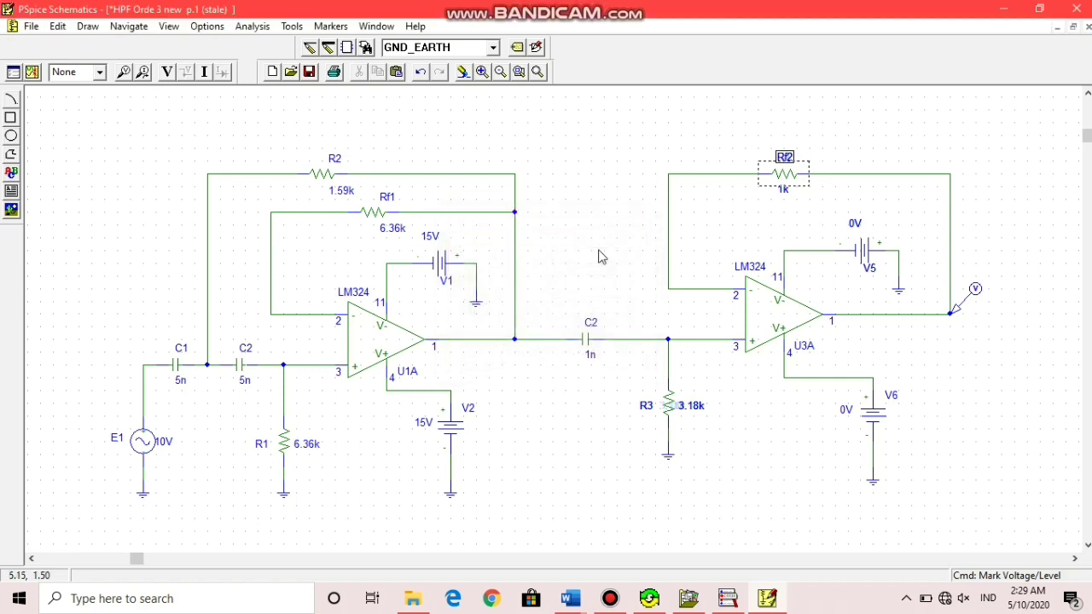
{"action": "double_click", "coordinate": [783, 191]}
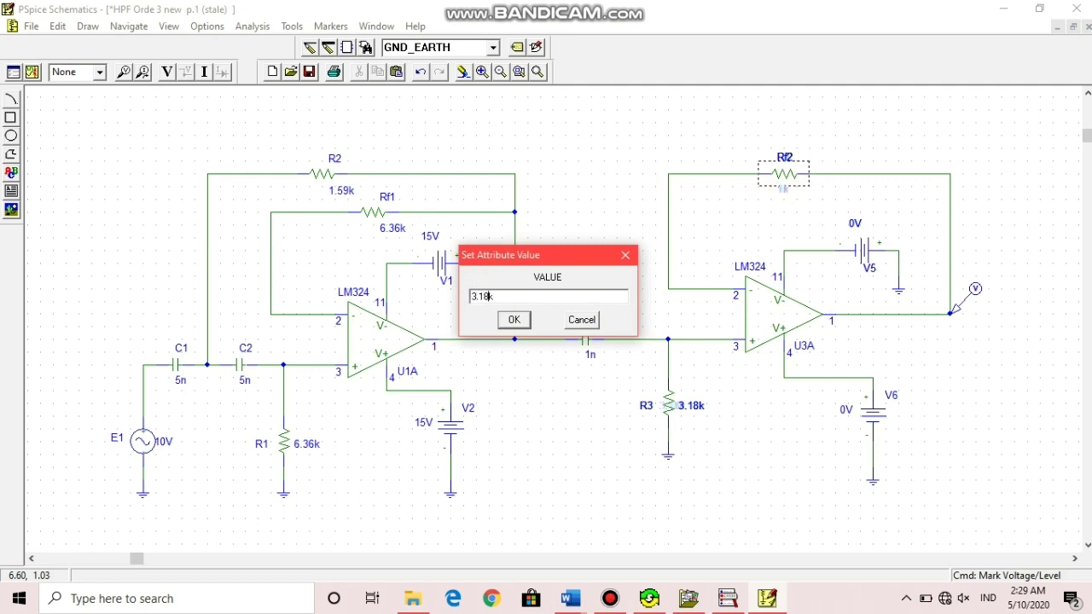
{"action": "key", "text": "Return"}
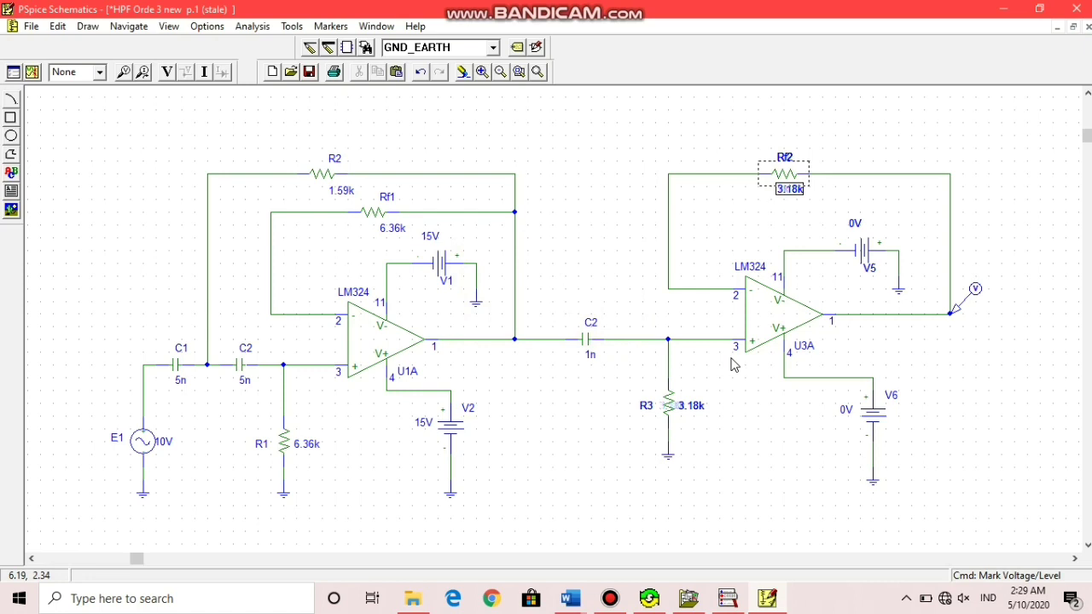
Set the DC value of both second-stage supply sources, V5 and V6, to 15V.
{"action": "left_click", "coordinate": [856, 224]}
{"action": "double_click", "coordinate": [856, 224]}
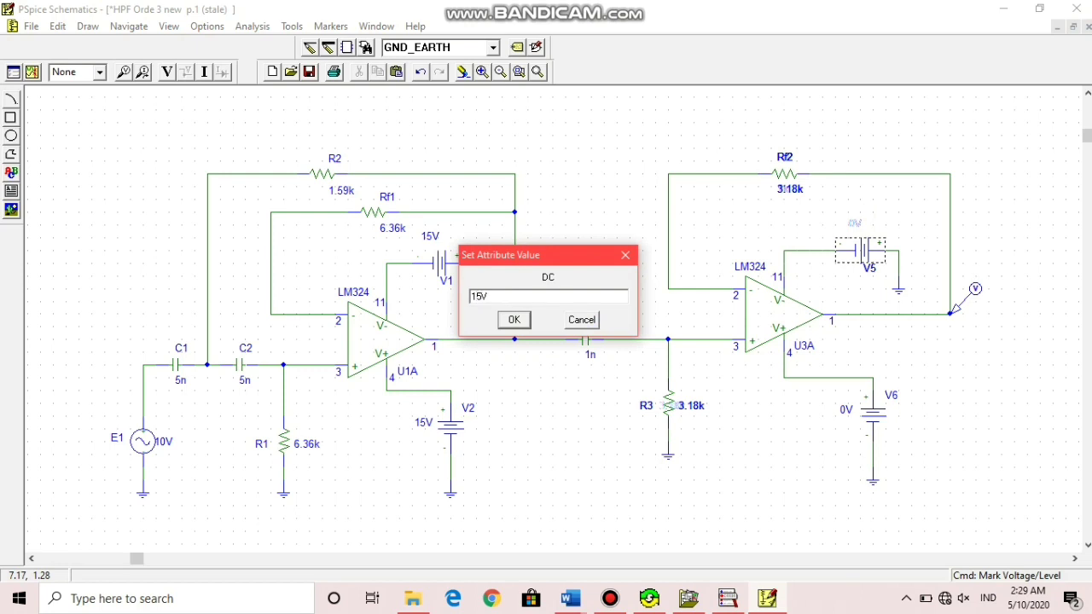
{"action": "type", "text": "15V"}
{"action": "key", "text": "Return"}
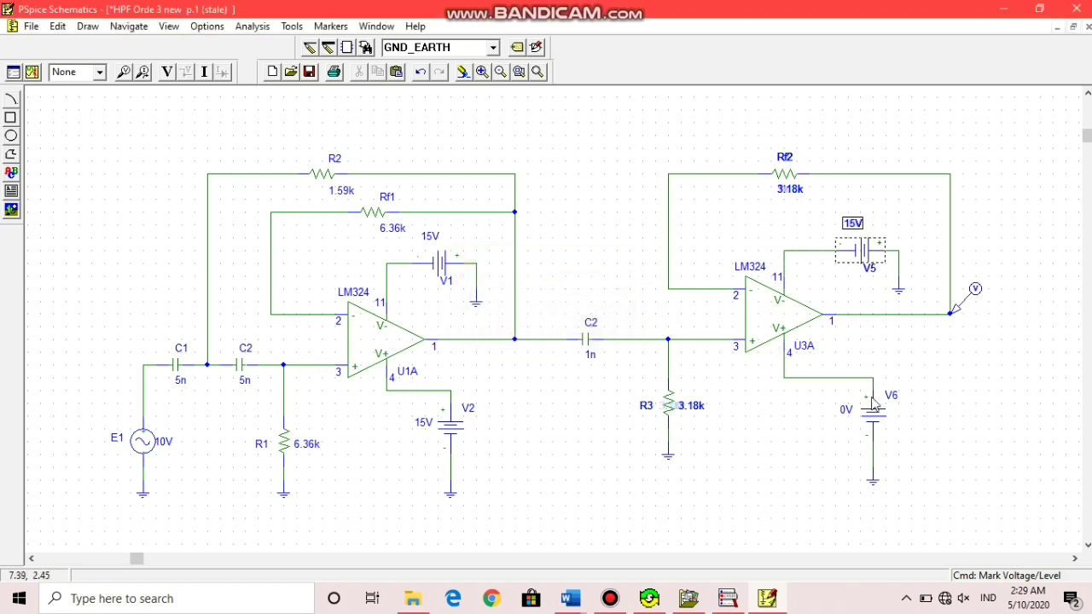
{"action": "left_click", "coordinate": [846, 410]}
{"action": "double_click", "coordinate": [846, 409]}
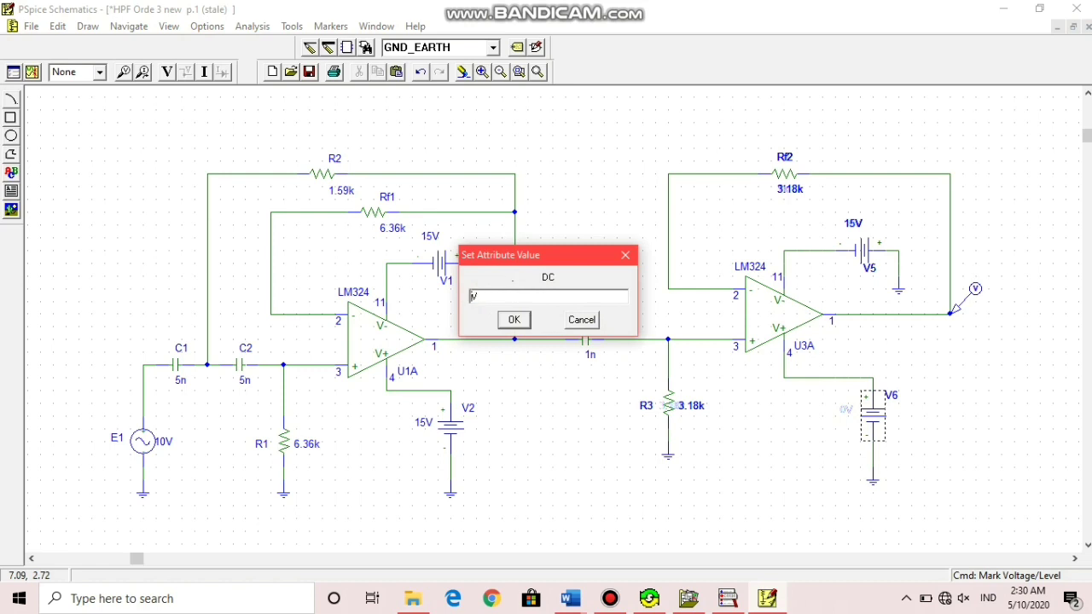
{"action": "key", "text": "Return"}
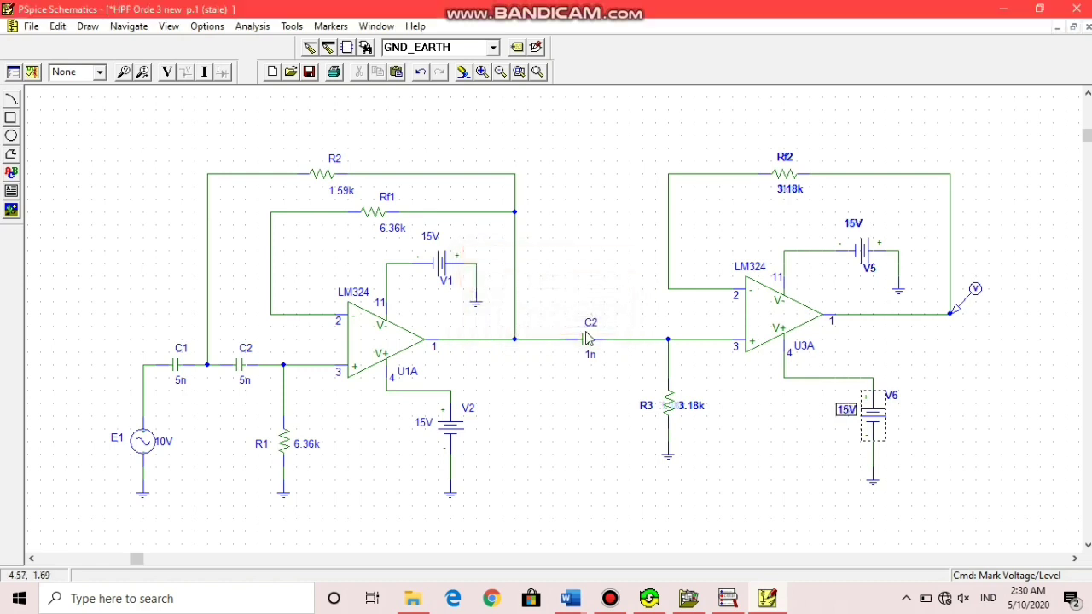
{"action": "left_click", "coordinate": [742, 447]}
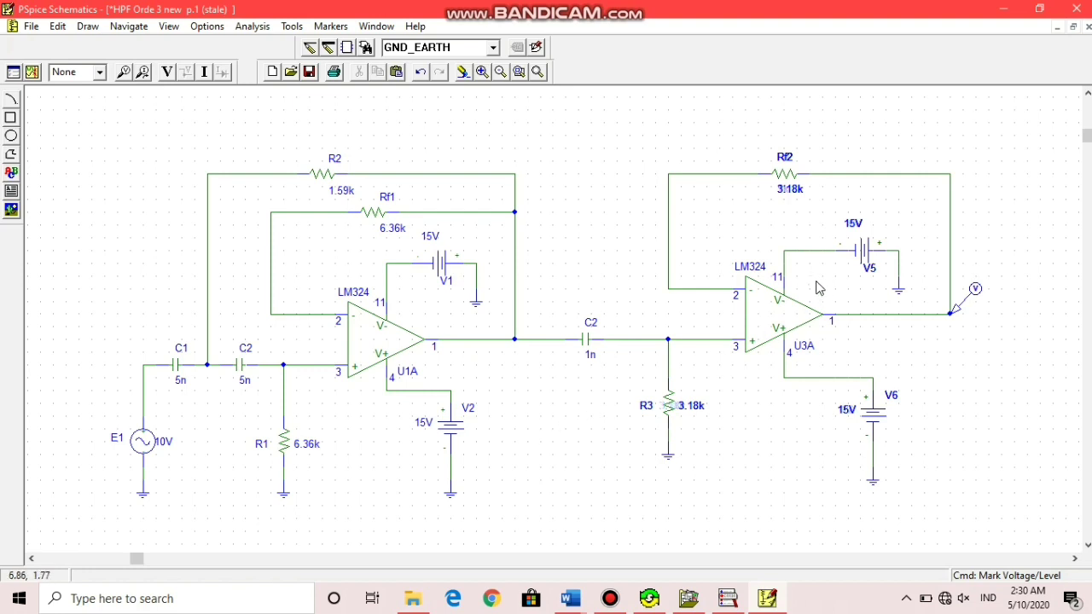
Rename the second stage's supply sources, changing the reference designator of V5 to V3 and of V6 to V4.
{"action": "double_click", "coordinate": [870, 270]}
{"action": "left_click", "coordinate": [618, 259]}
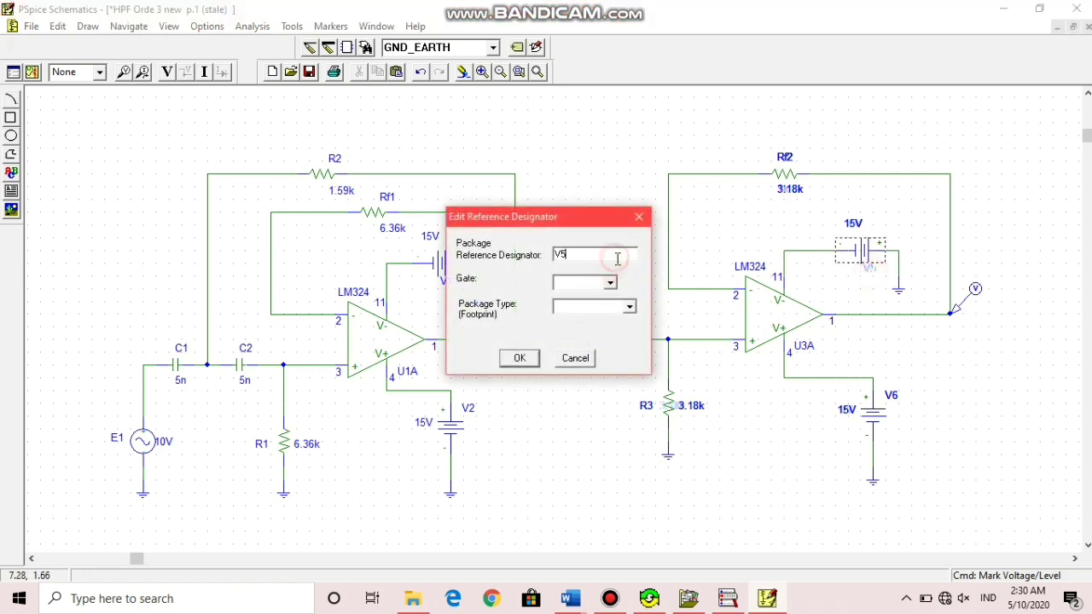
{"action": "type", "text": "3"}
{"action": "key", "text": "Return"}
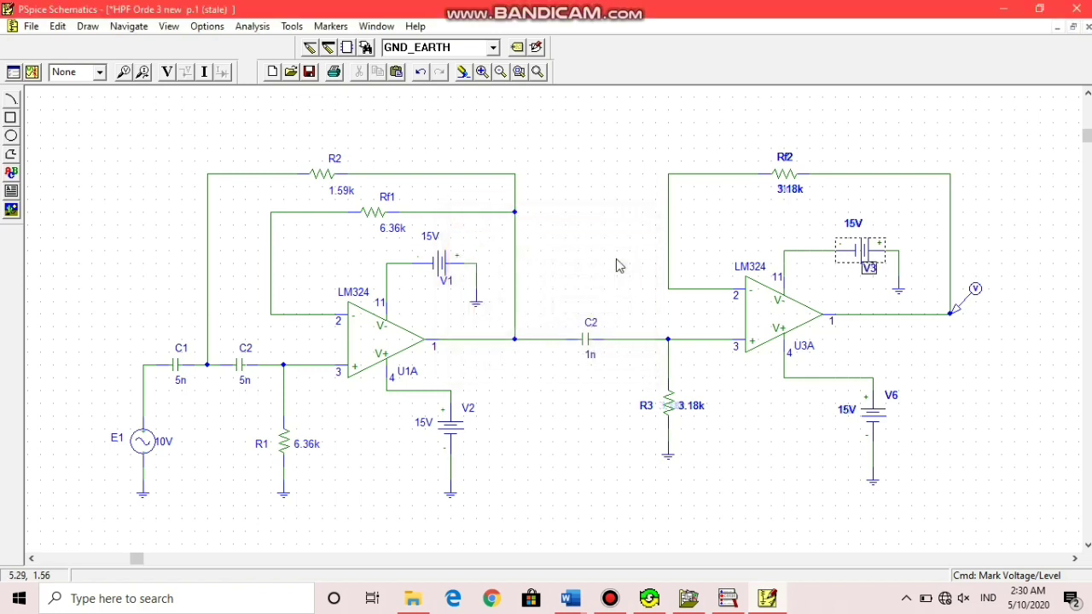
{"action": "left_click", "coordinate": [1025, 452]}
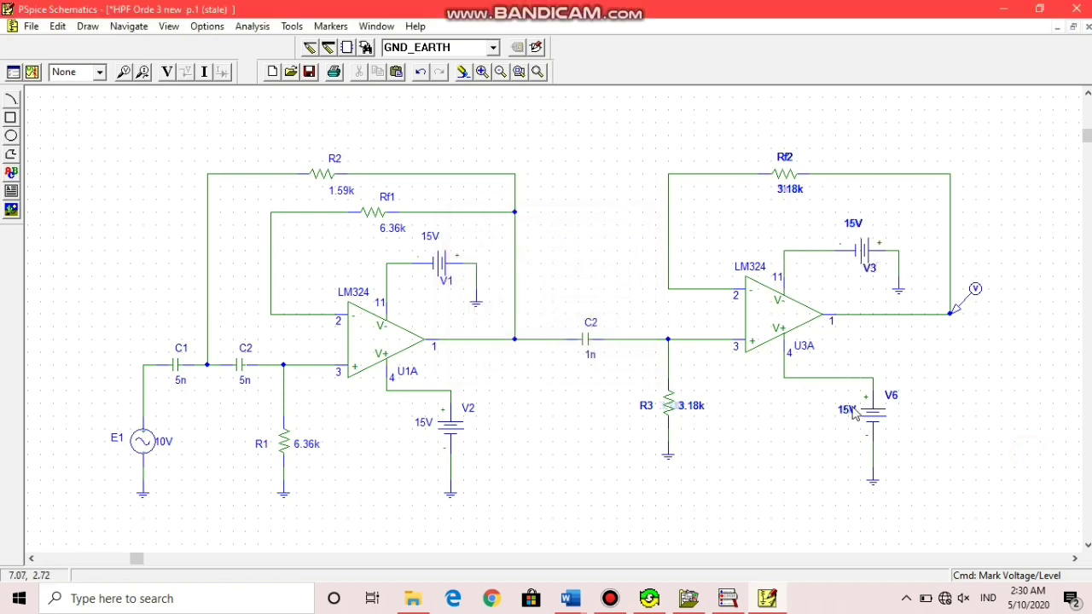
{"action": "double_click", "coordinate": [891, 396]}
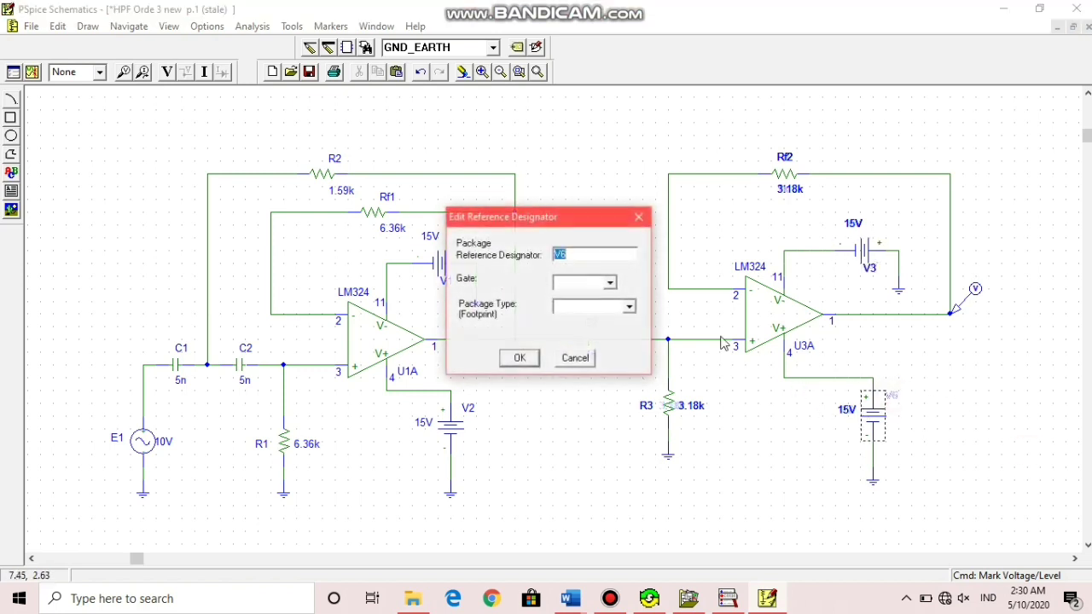
{"action": "left_click", "coordinate": [605, 254]}
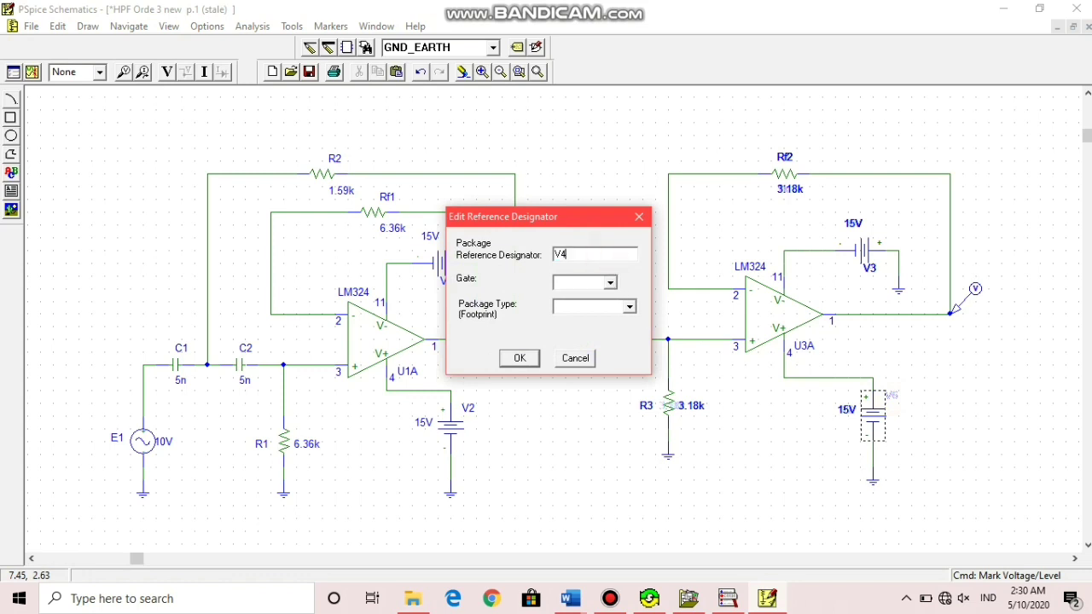
{"action": "type", "text": "4"}
{"action": "key", "text": "Return"}
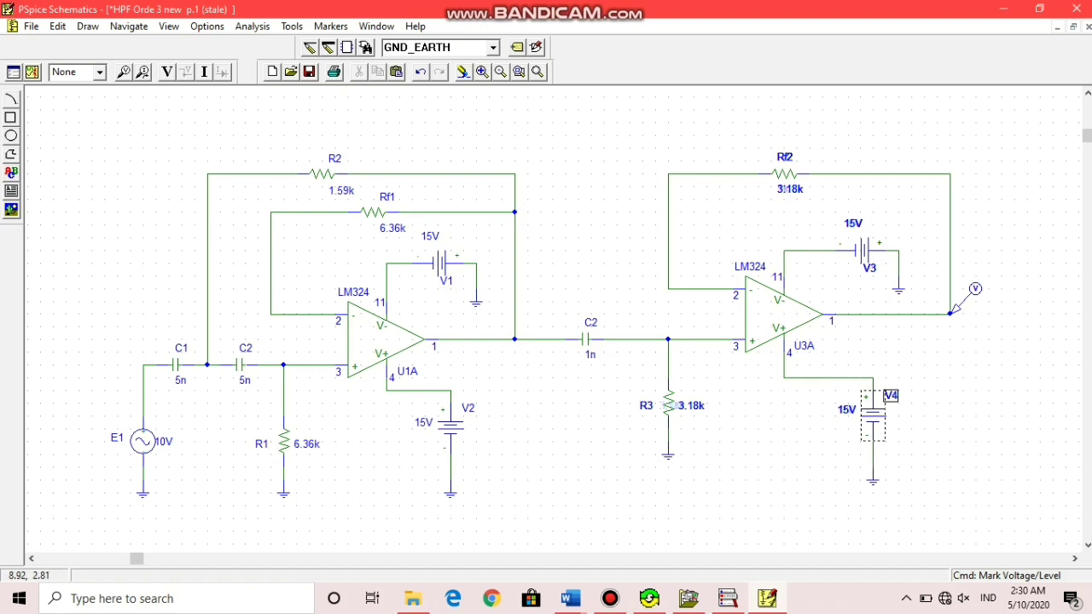
{"action": "left_click", "coordinate": [1010, 396]}
Review the AC Sweep parameters in the analysis setup and accept them as they are.
{"action": "left_click", "coordinate": [13, 73]}
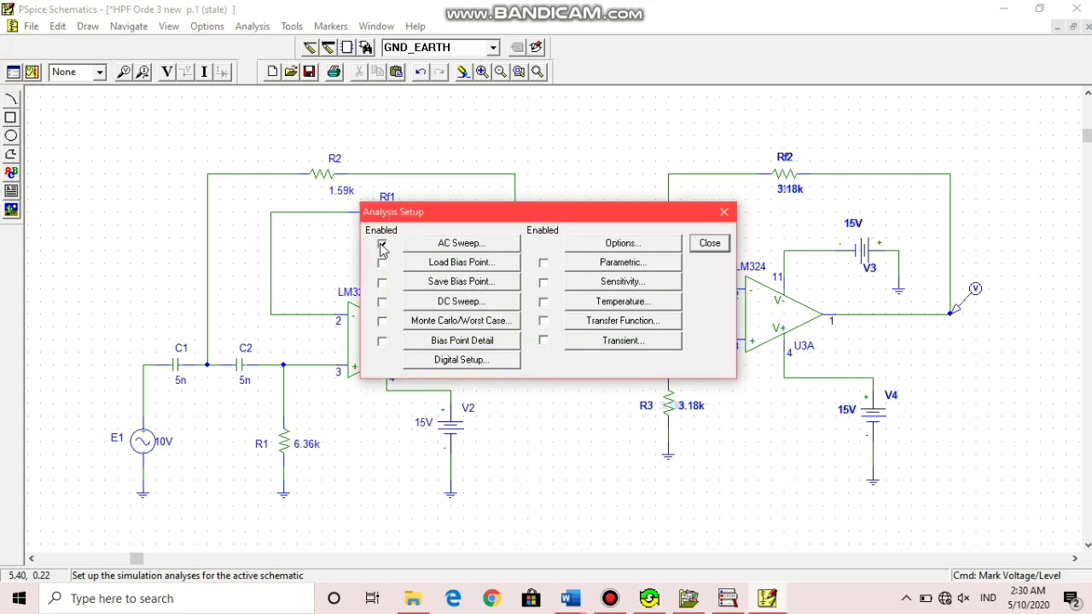
{"action": "left_click", "coordinate": [439, 245]}
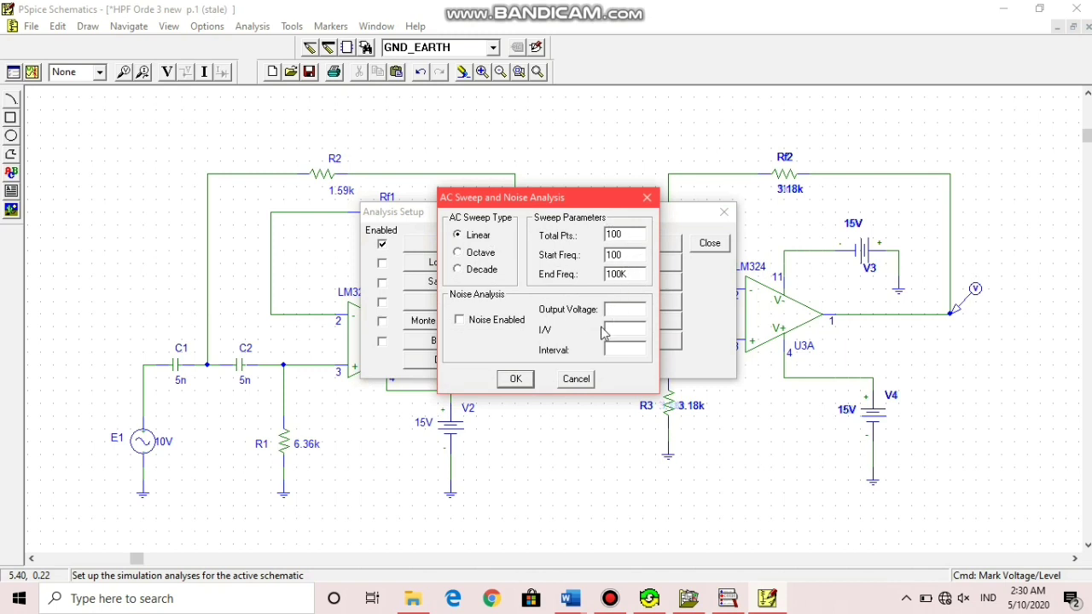
{"action": "left_click", "coordinate": [522, 382]}
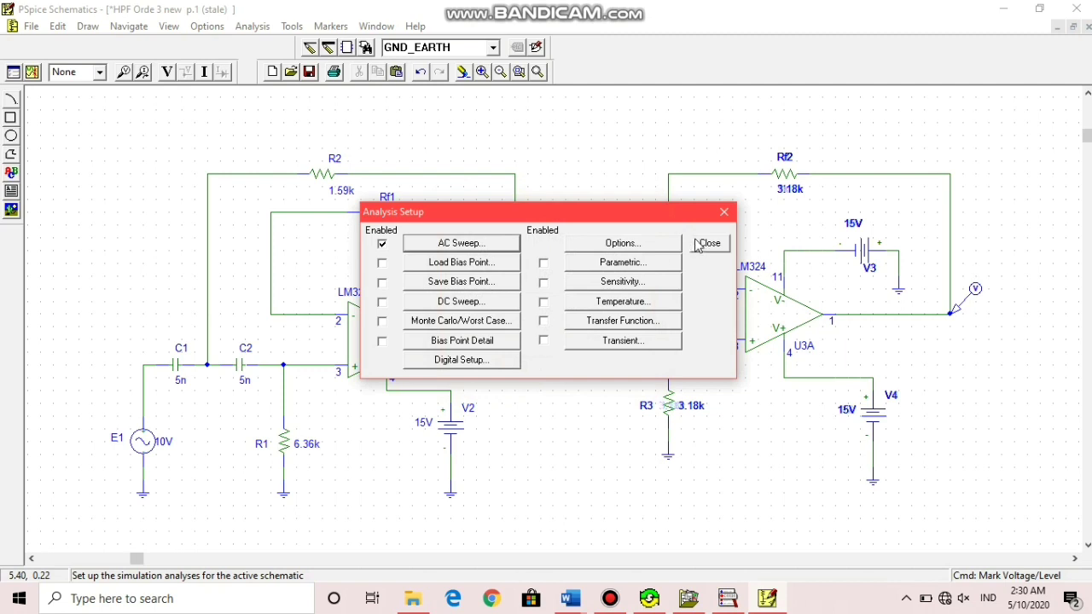
{"action": "left_click", "coordinate": [697, 245]}
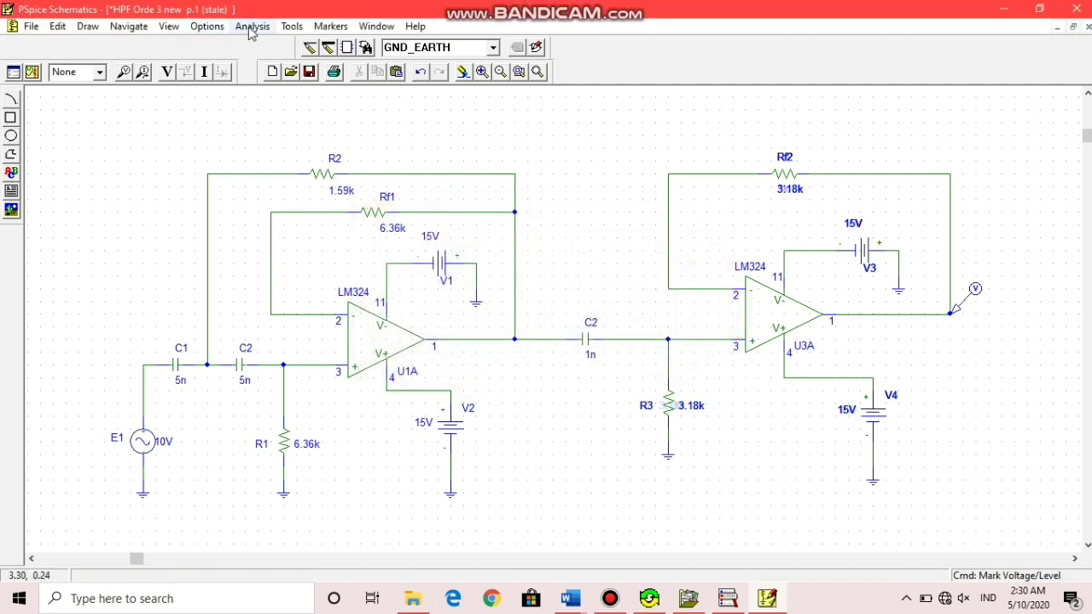
Run an electrical rule check on the schematic, read the reported messages and close the message viewer.
{"action": "left_click", "coordinate": [290, 26]}
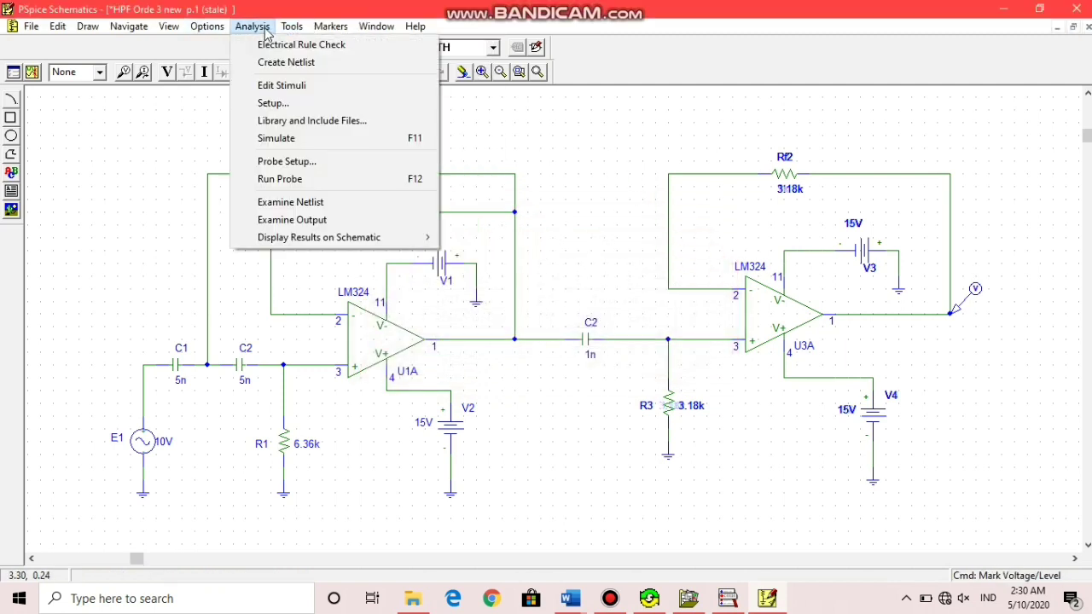
{"action": "left_click", "coordinate": [282, 47]}
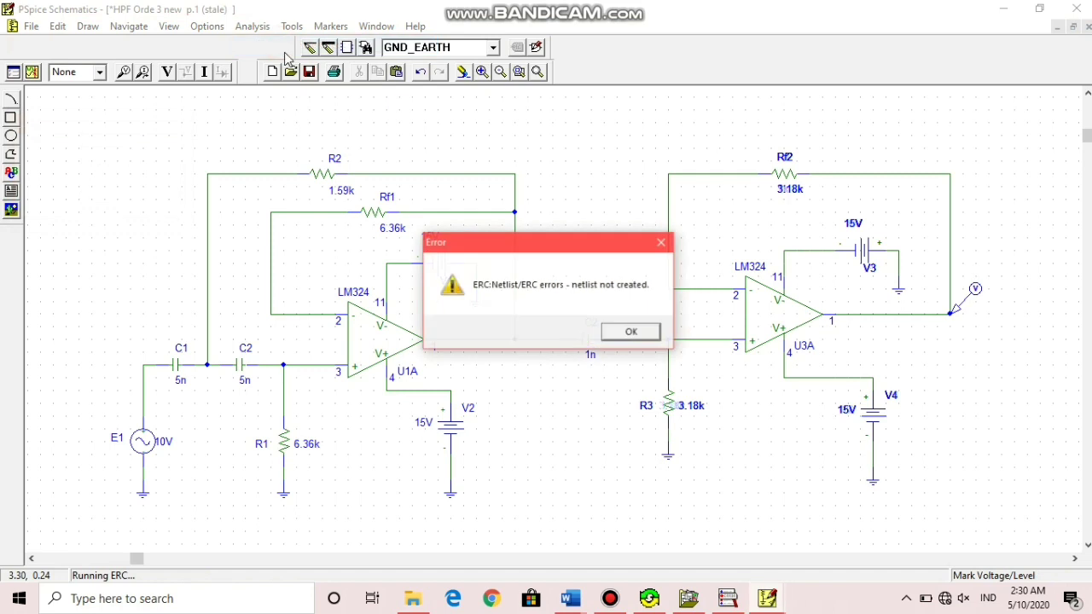
{"action": "left_click", "coordinate": [629, 332]}
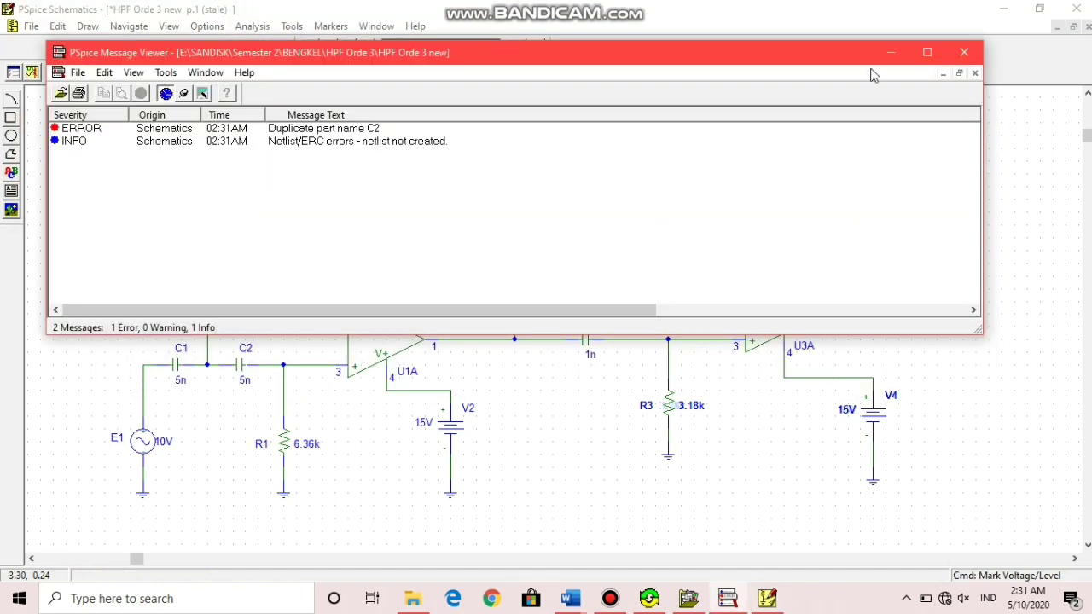
{"action": "left_click", "coordinate": [964, 53]}
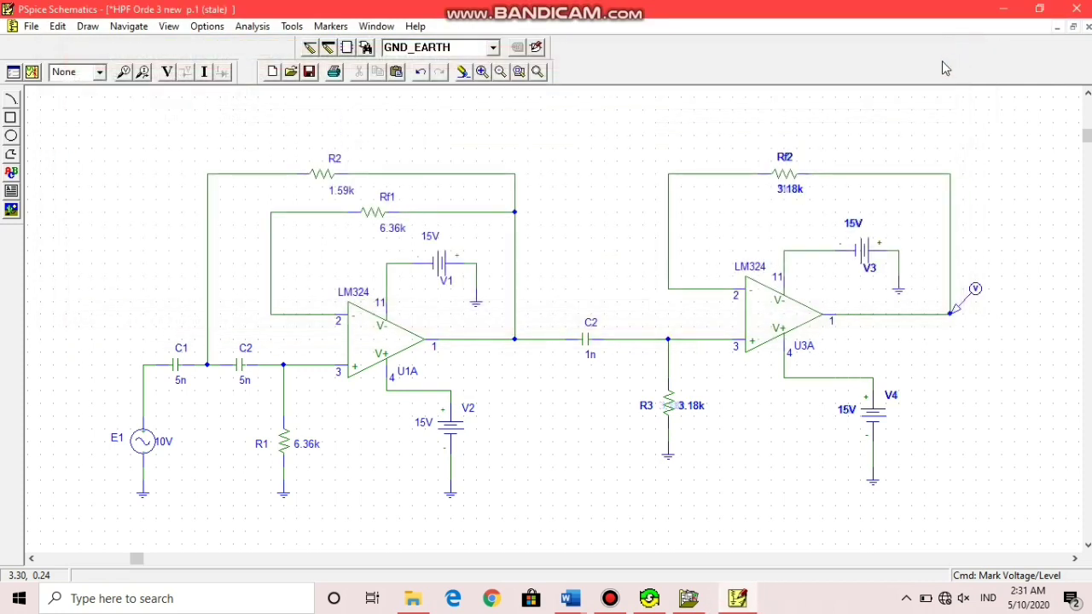
Rename the 1n coupling capacitor between the two op-amp stages to C3 and save the schematic.
{"action": "double_click", "coordinate": [595, 329]}
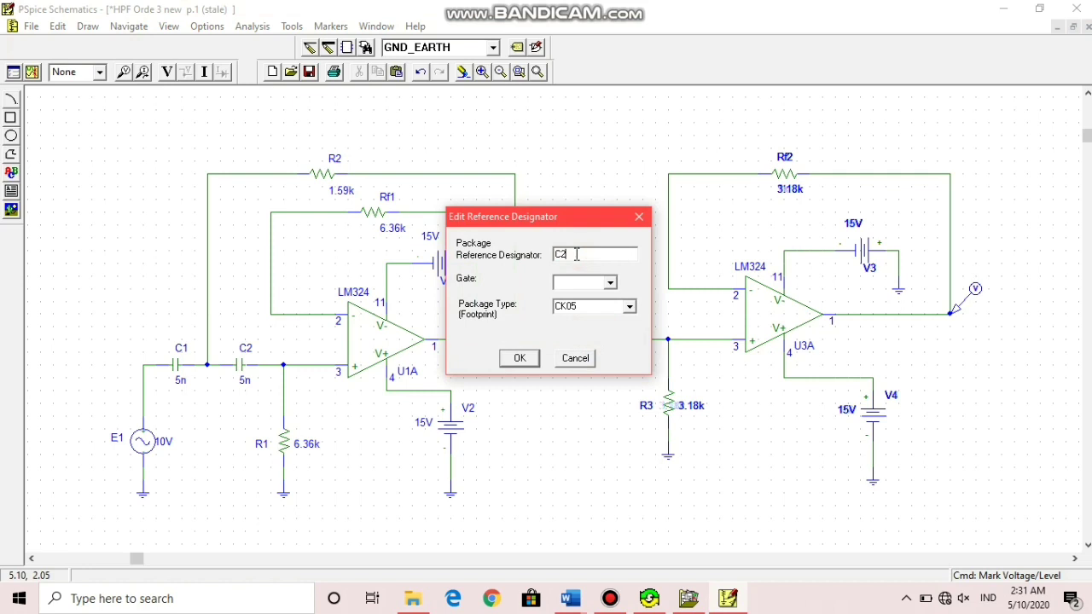
{"action": "type", "text": "3"}
{"action": "key", "text": "Return"}
{"action": "left_click", "coordinate": [576, 258]}
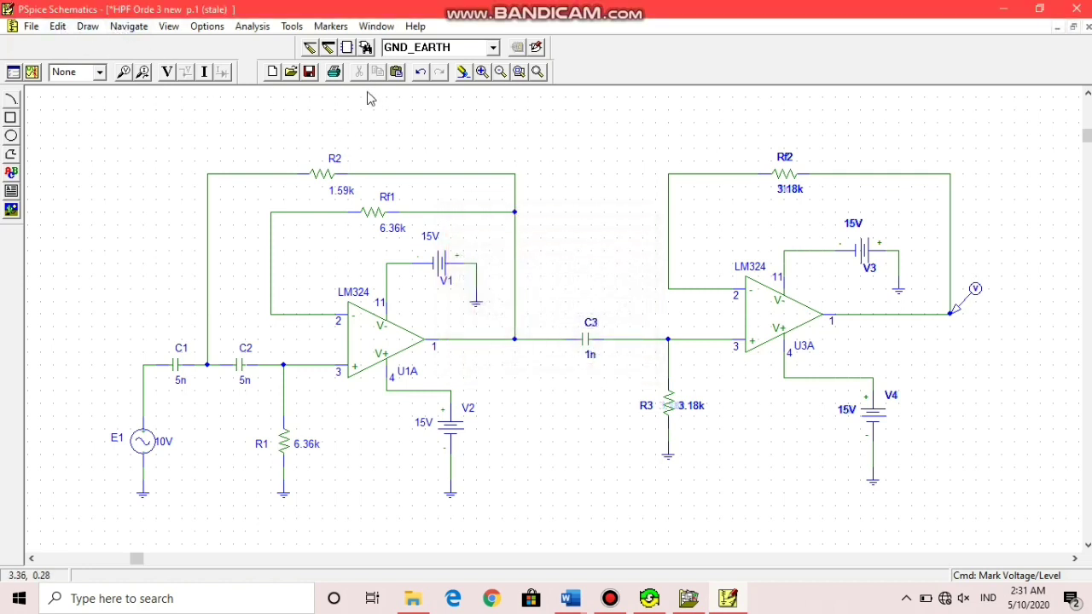
{"action": "left_click", "coordinate": [309, 71]}
Repeat the electrical rule check with the renamed capacitor, review its message log and minimize the message viewer.
{"action": "left_click", "coordinate": [251, 31]}
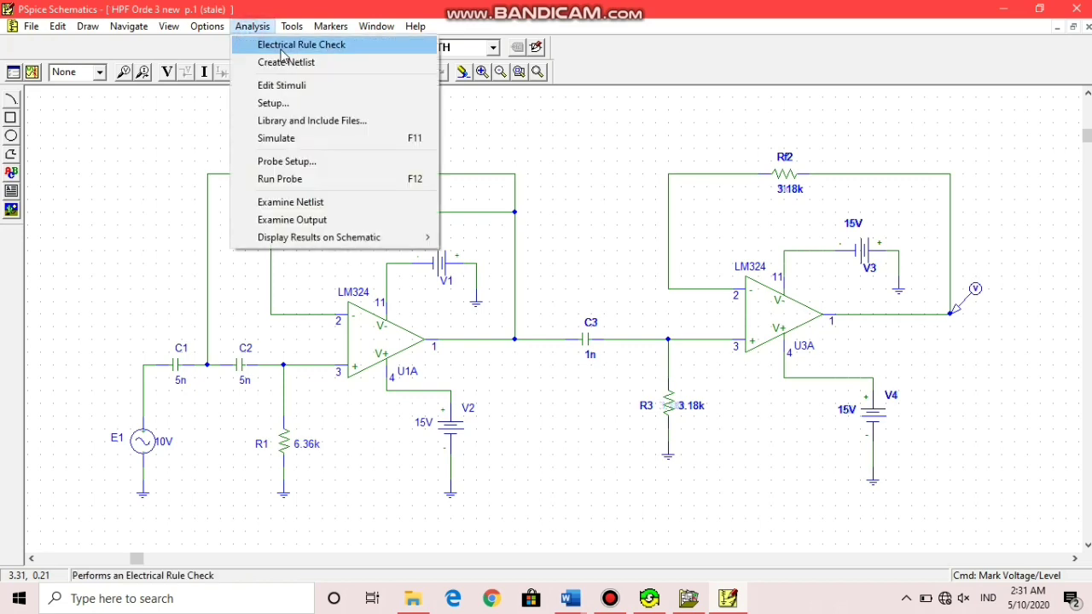
{"action": "left_click", "coordinate": [283, 43]}
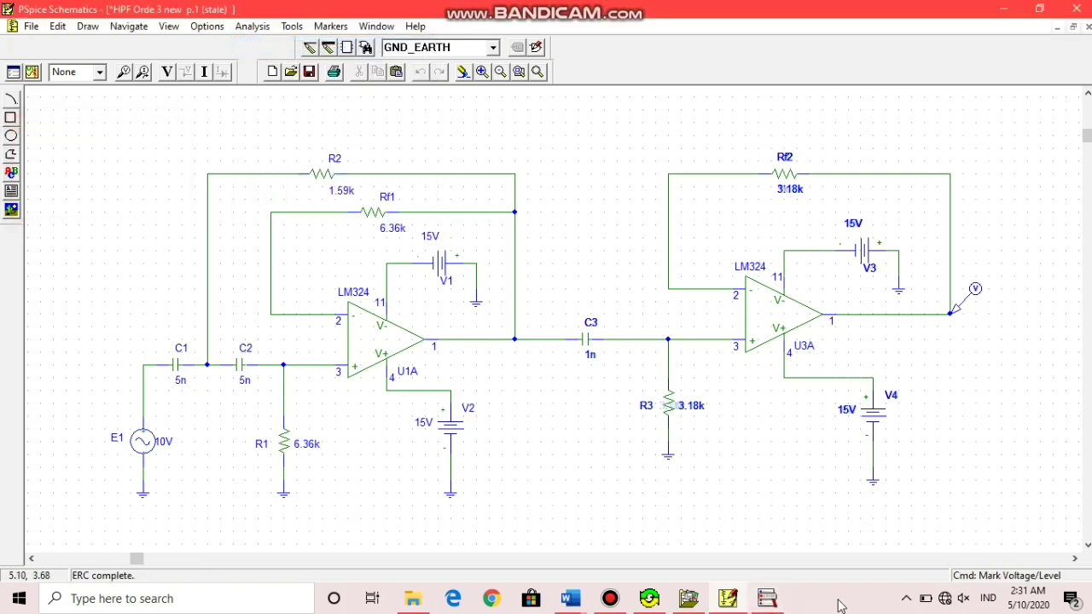
{"action": "left_click", "coordinate": [771, 599]}
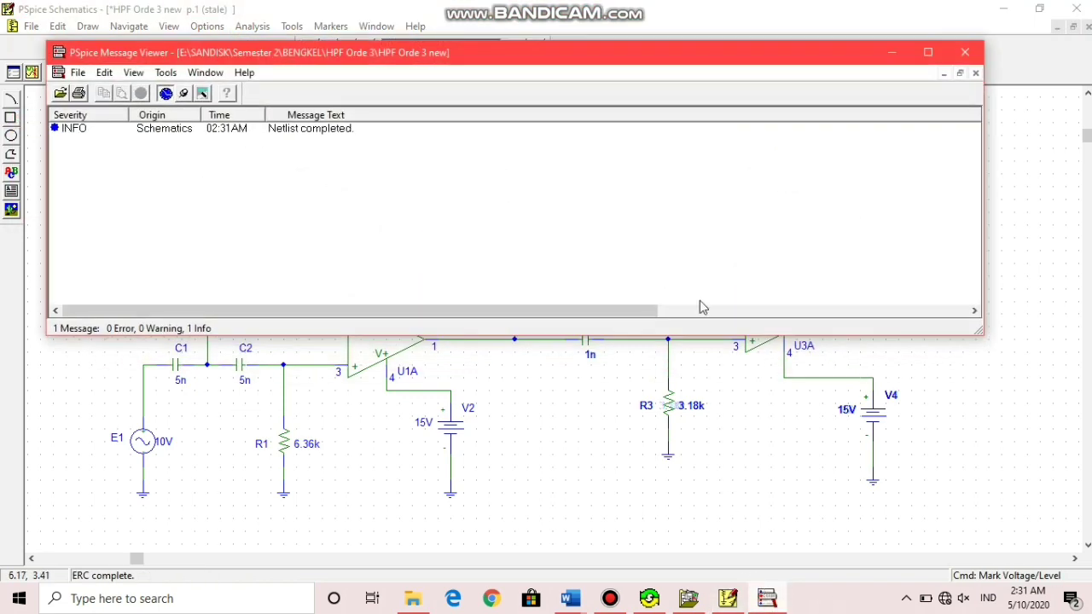
{"action": "left_click", "coordinate": [891, 52]}
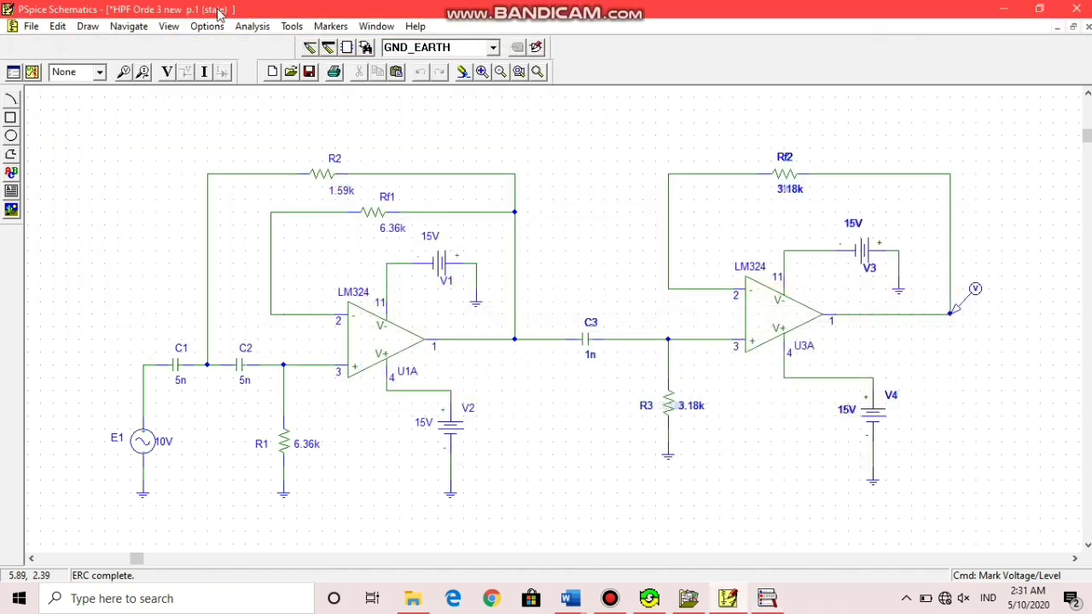
Create the circuit's netlist, review the netlist messages and minimize the message viewer.
{"action": "left_click", "coordinate": [264, 31]}
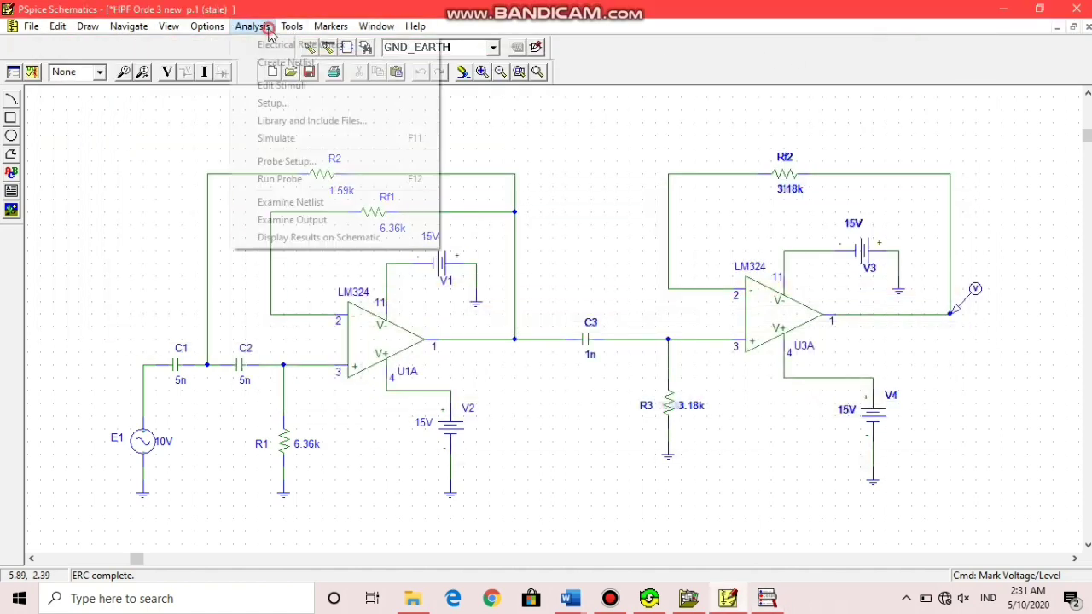
{"action": "left_click", "coordinate": [270, 61]}
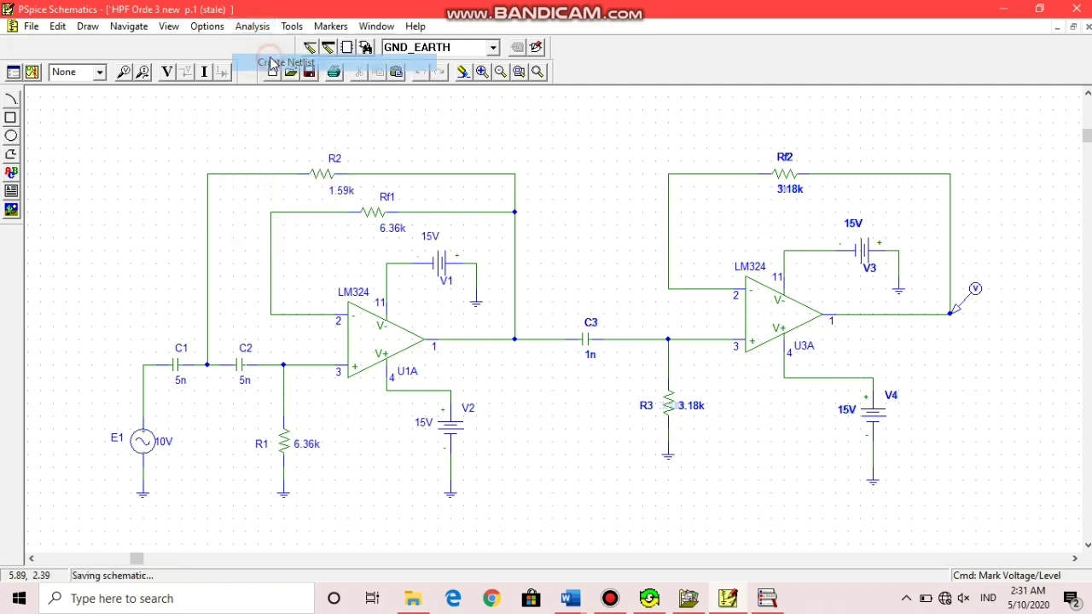
{"action": "left_click", "coordinate": [766, 598]}
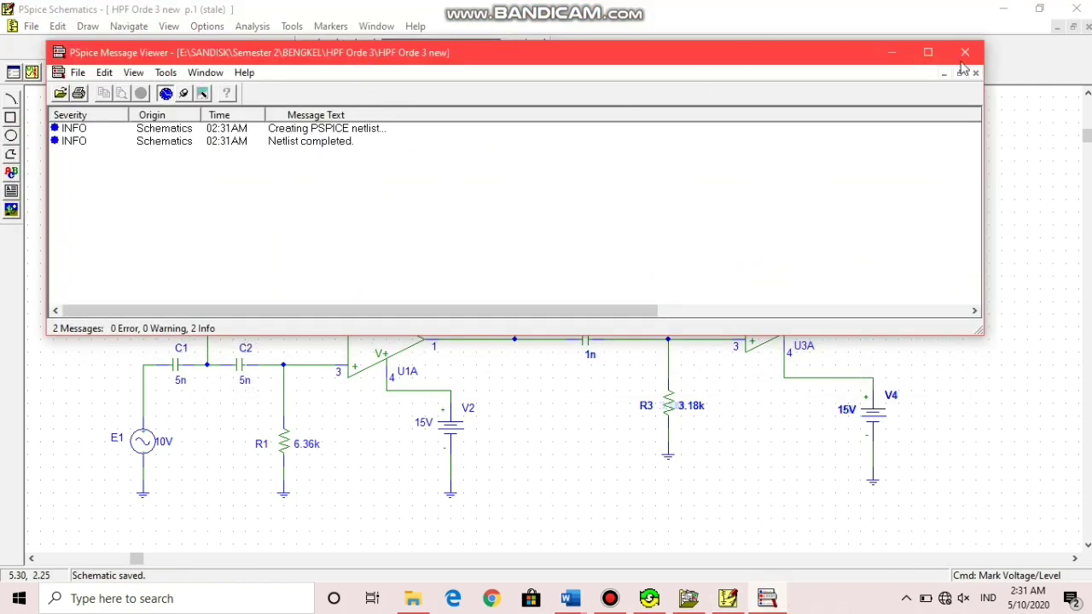
{"action": "left_click", "coordinate": [892, 52]}
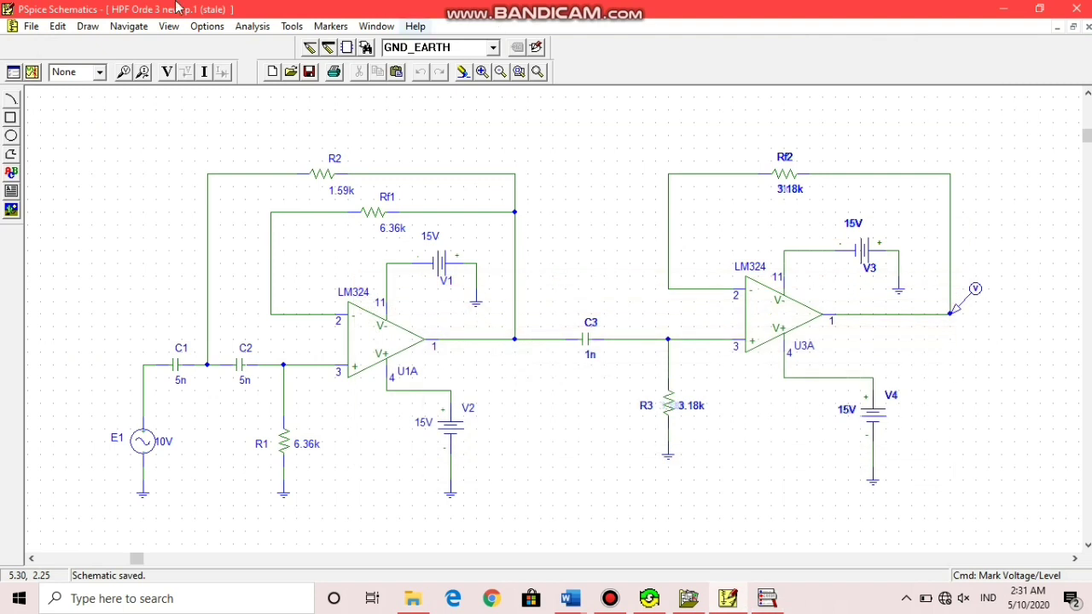
Simulate the circuit and compare its plotted frequency response with the 60 dB/decade reference curve in the Word instruction document.
{"action": "left_click", "coordinate": [33, 72]}
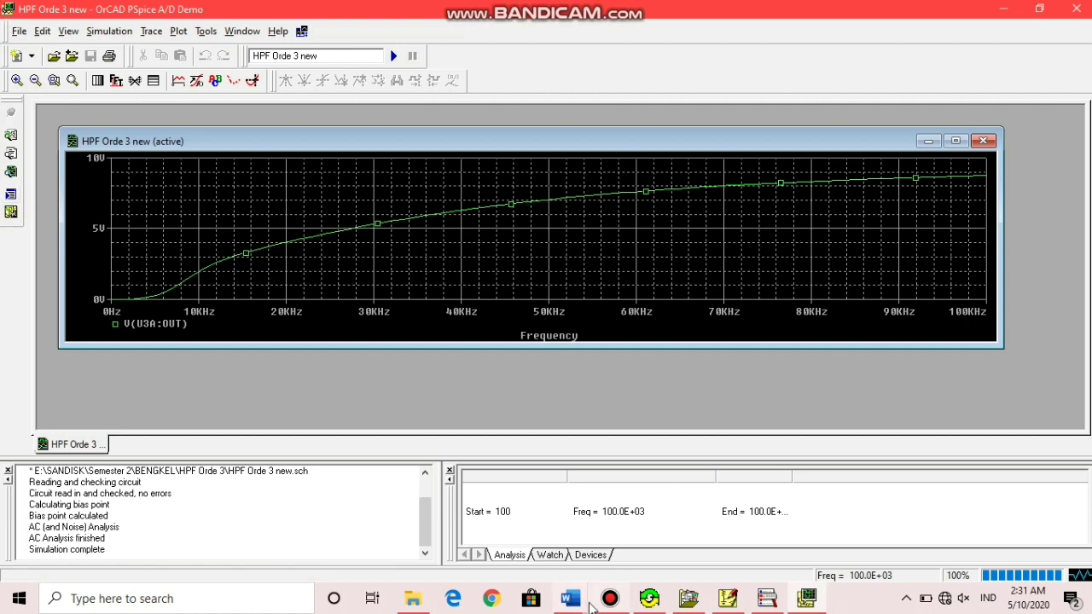
{"action": "mouse_move", "coordinate": [571, 598]}
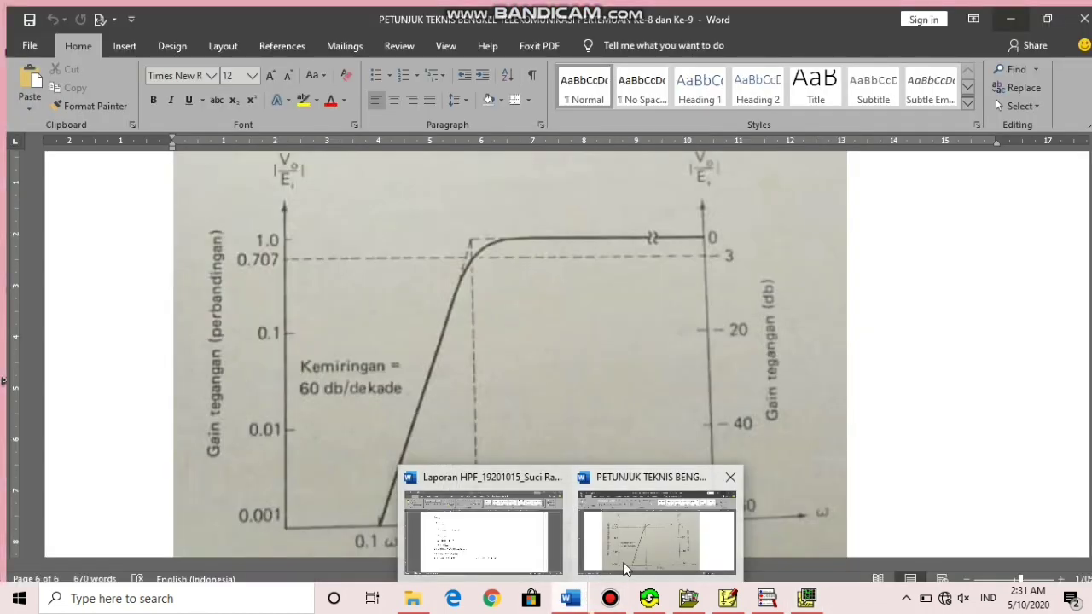
{"action": "left_click", "coordinate": [623, 569]}
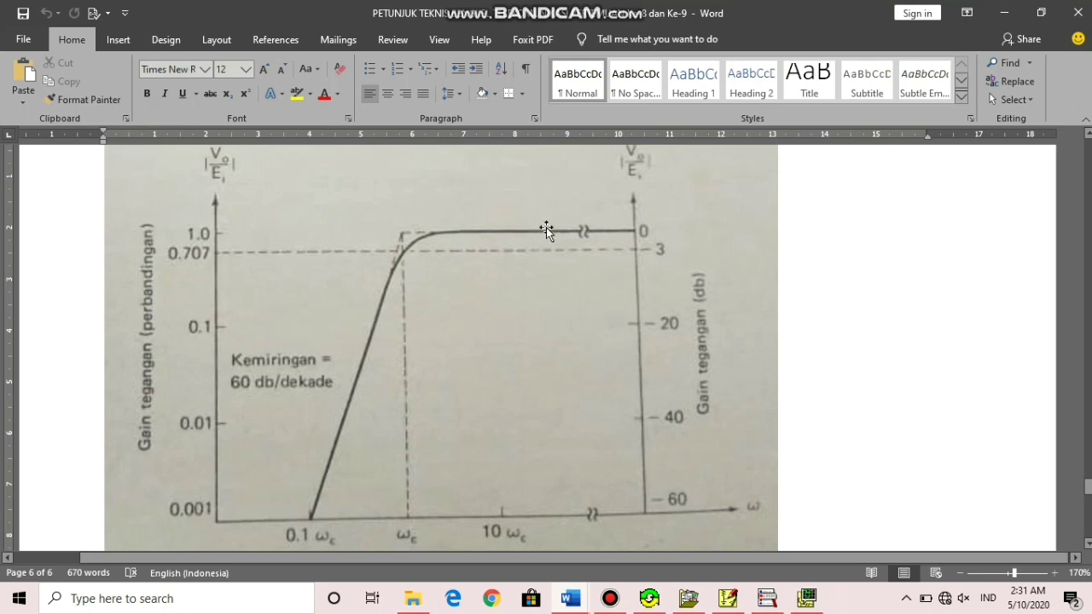
{"action": "left_click", "coordinate": [1011, 10]}
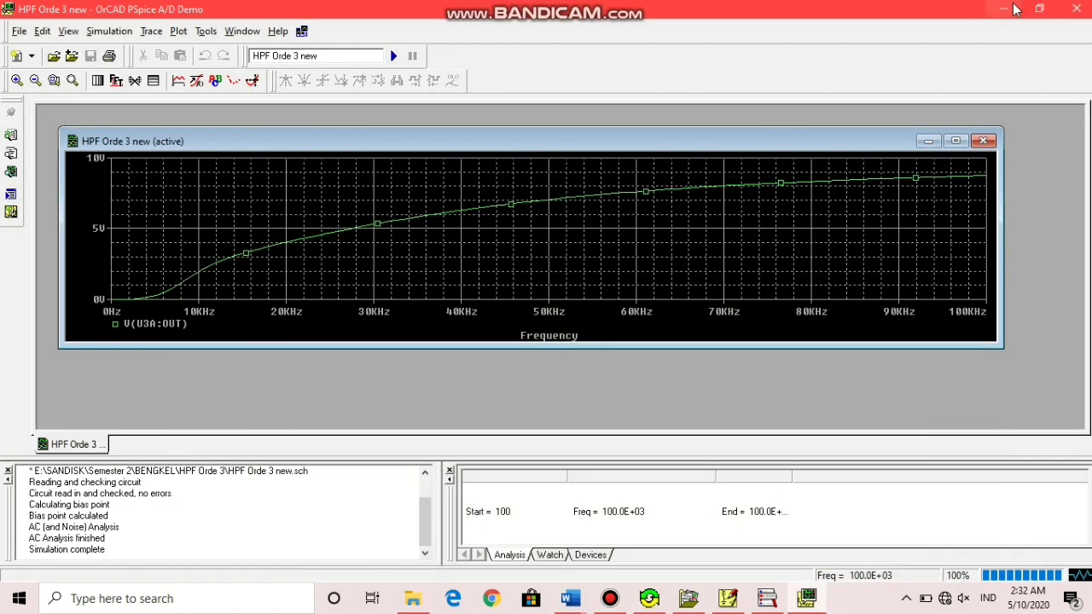